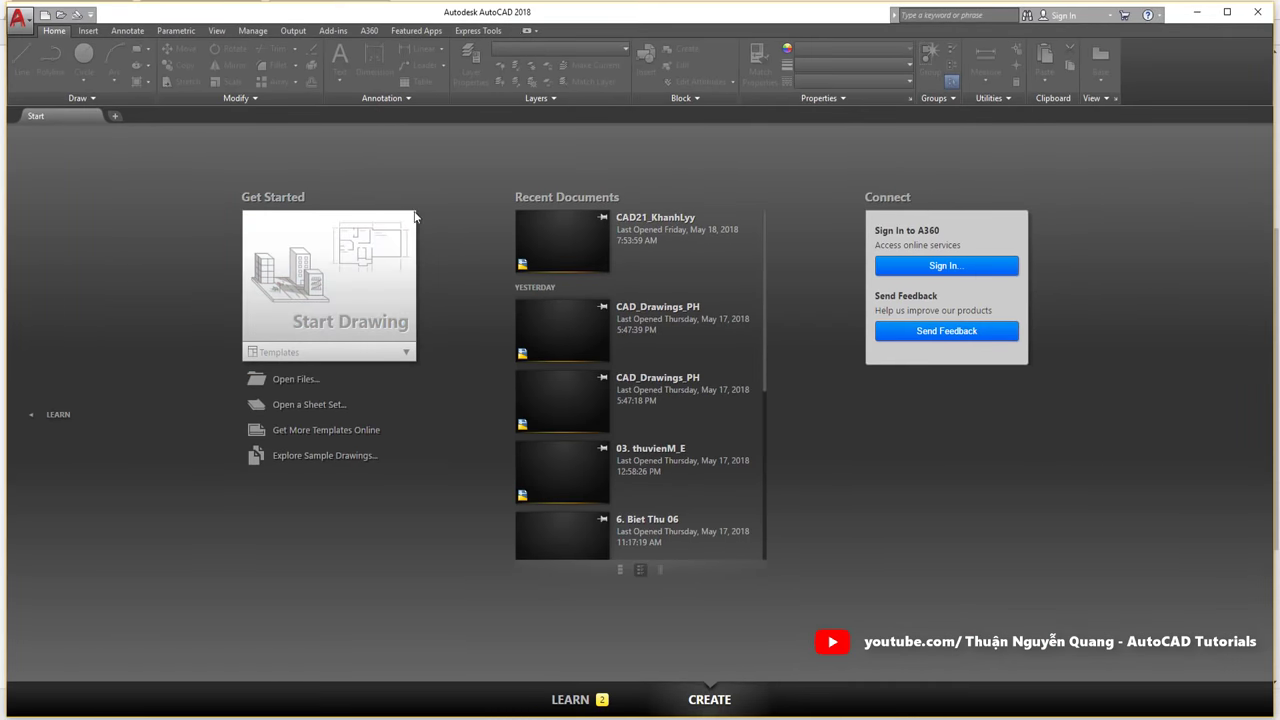
Start a new blank drawing, Drawing1, from the Start Drawing tile.
left_click(356, 322)
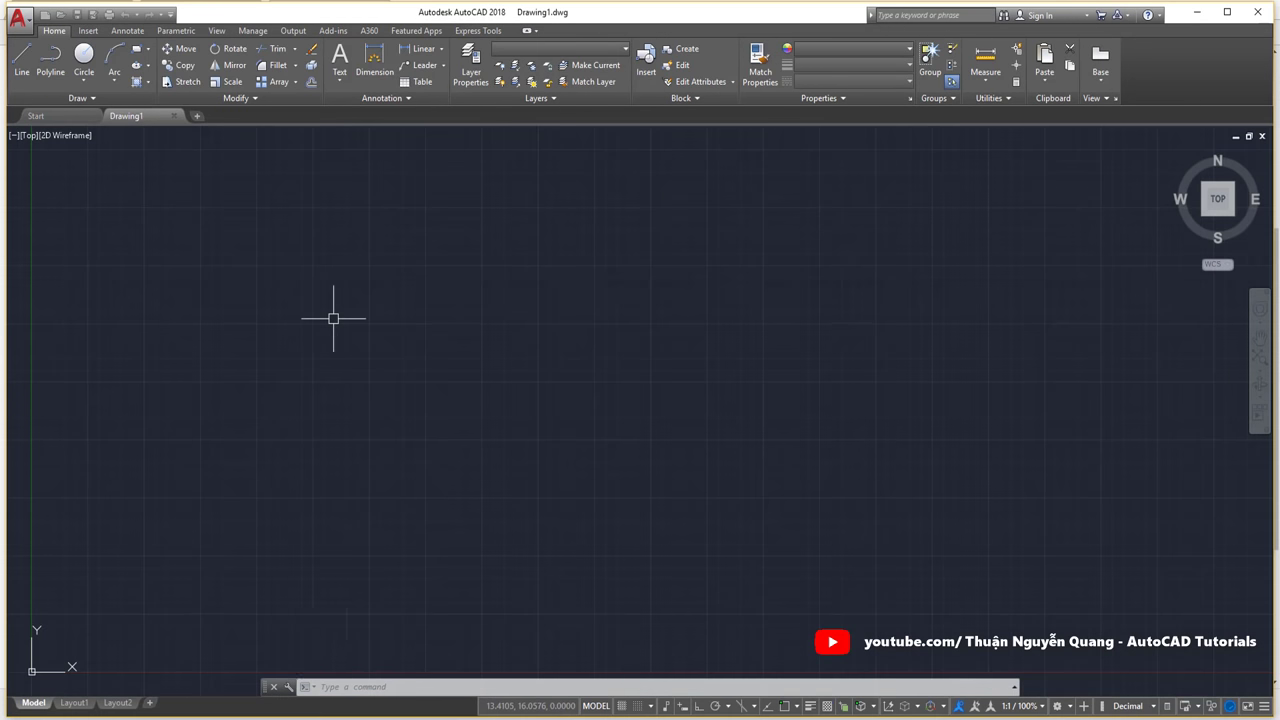
mouse_move(371, 320)
middle_mouse_down()
mouse_move(479, 284)
mouse_move(376, 383)
middle_mouse_up()
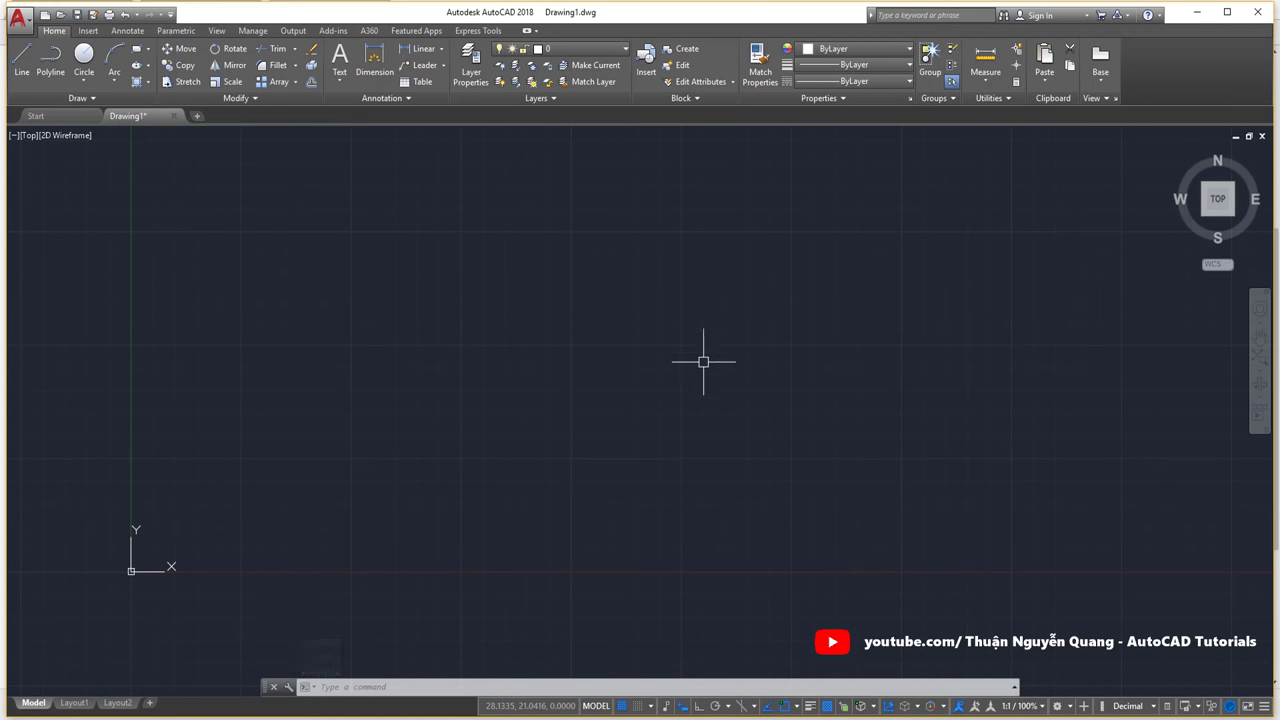
middle_click_drag(440, 307, 403, 366)
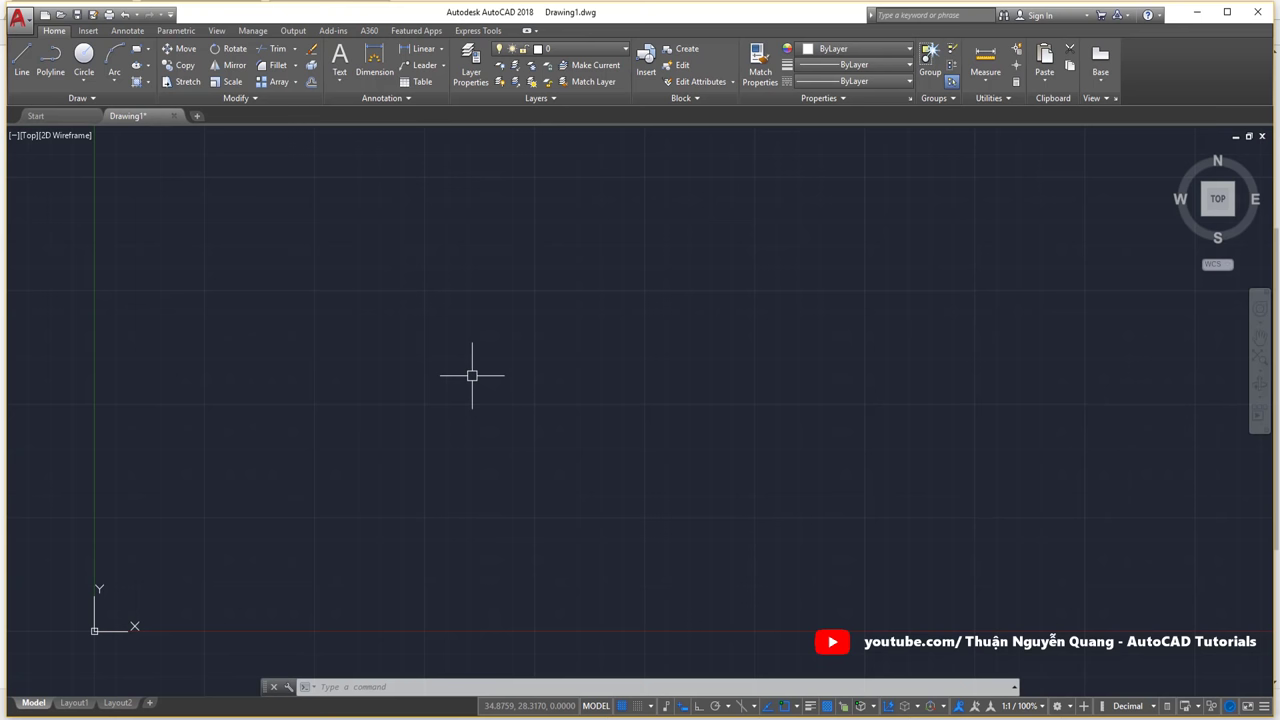
middle_click_drag(476, 335, 447, 382)
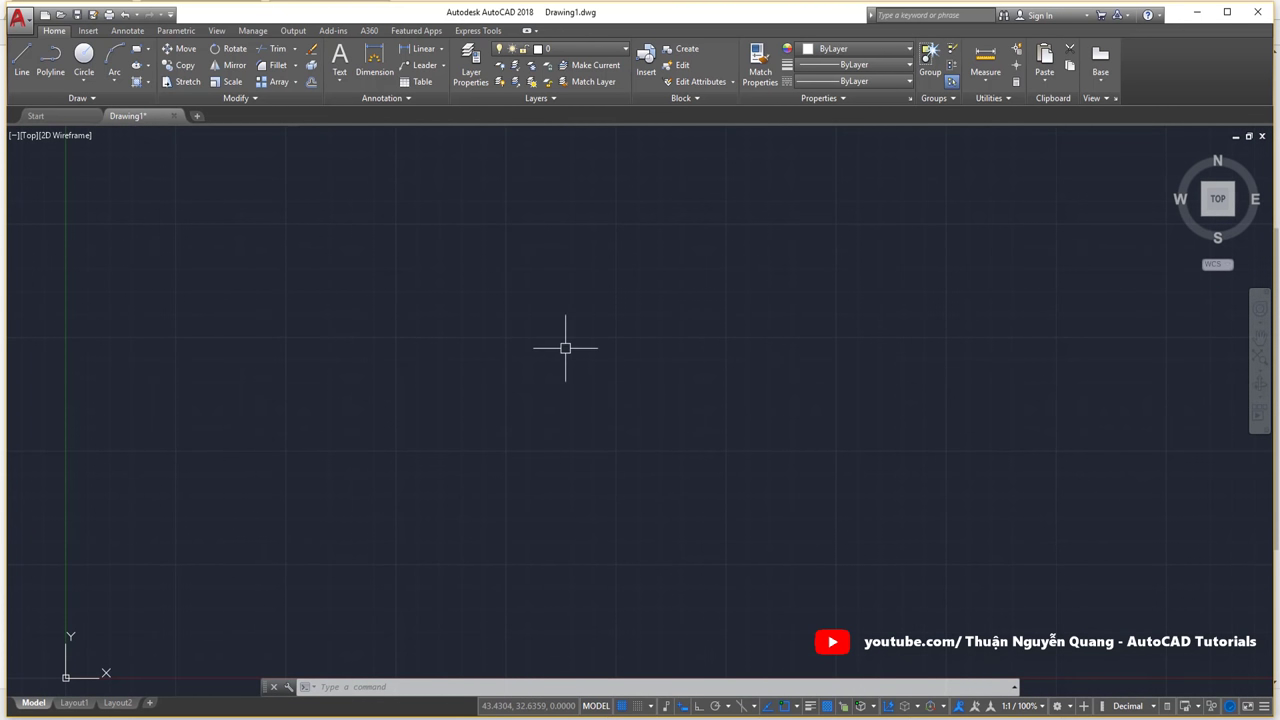
mouse_move(566, 346)
middle_mouse_down()
mouse_move(486, 374)
mouse_move(474, 346)
middle_mouse_up()
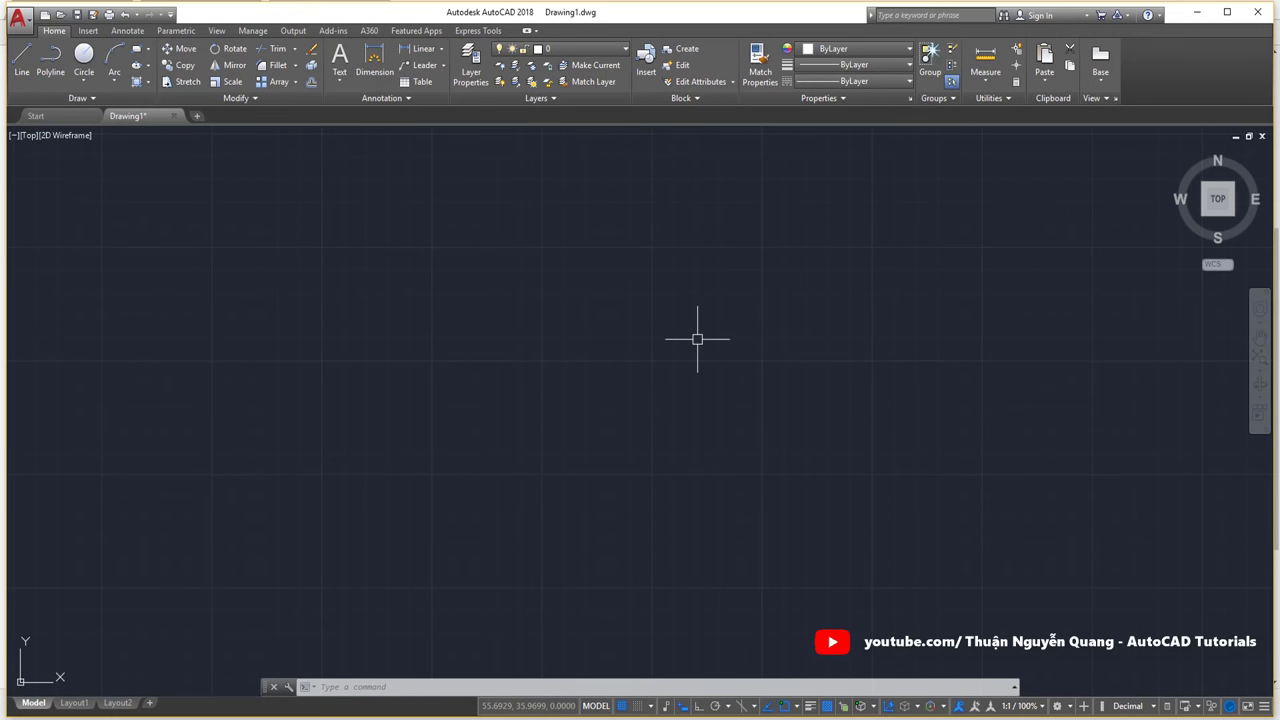
scroll(697, 339, "down", 2)
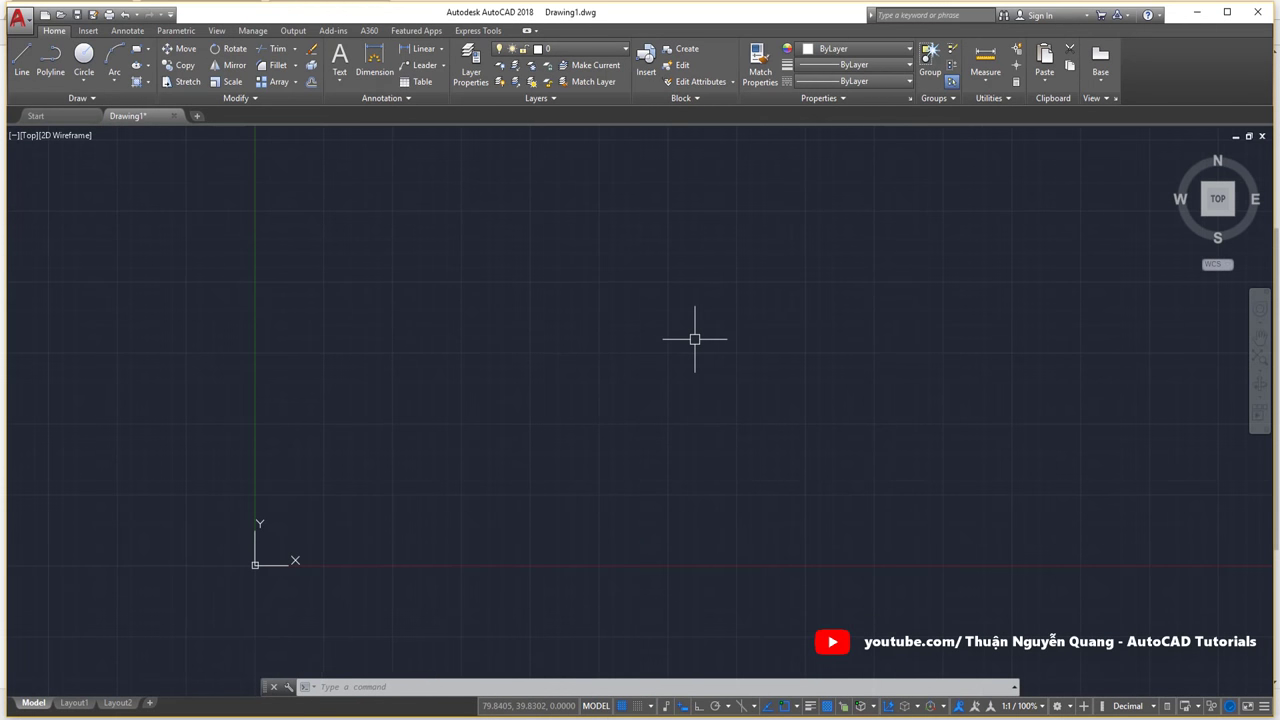
middle_click_drag(694, 337, 490, 321)
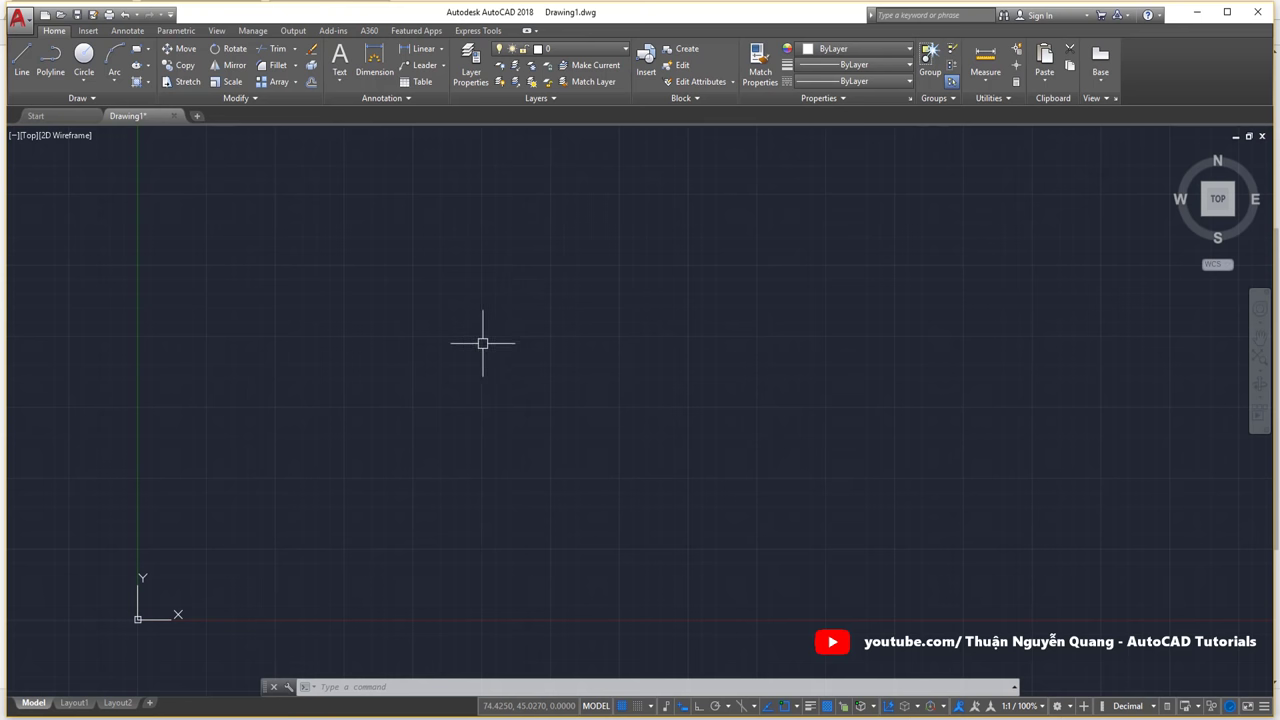
middle_click_drag(494, 274, 449, 337)
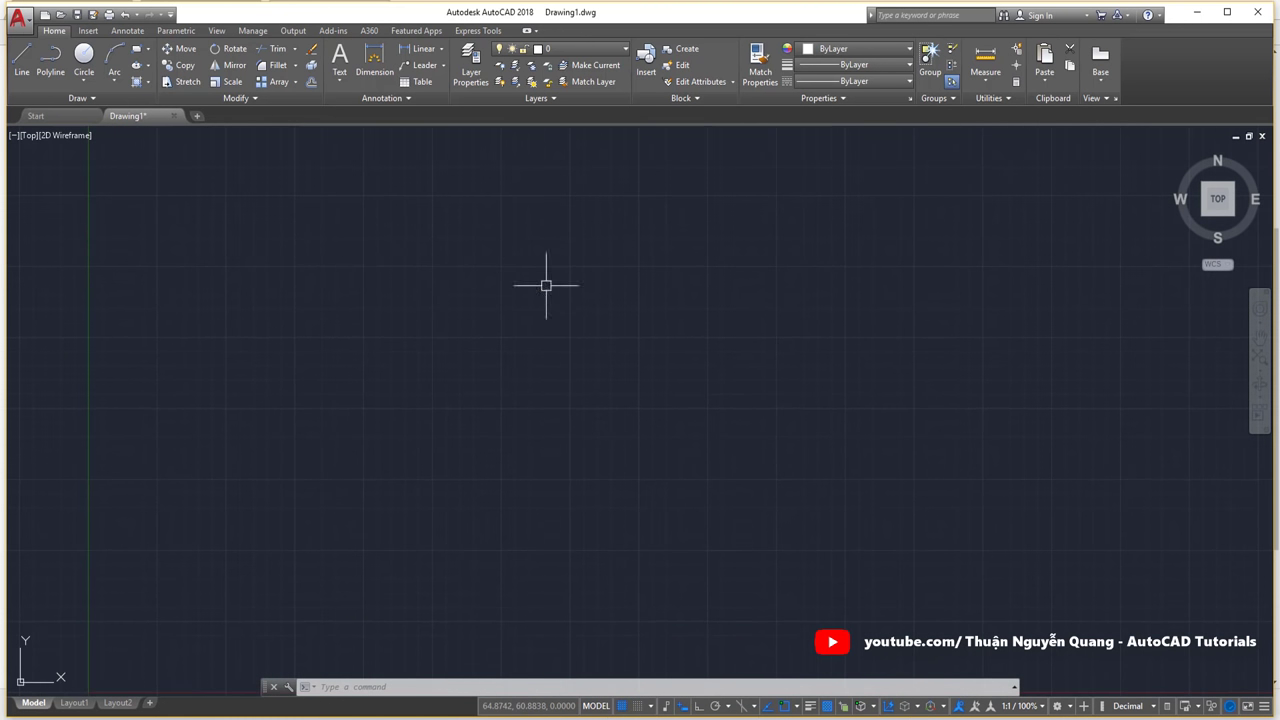
middle_click_drag(546, 283, 497, 263)
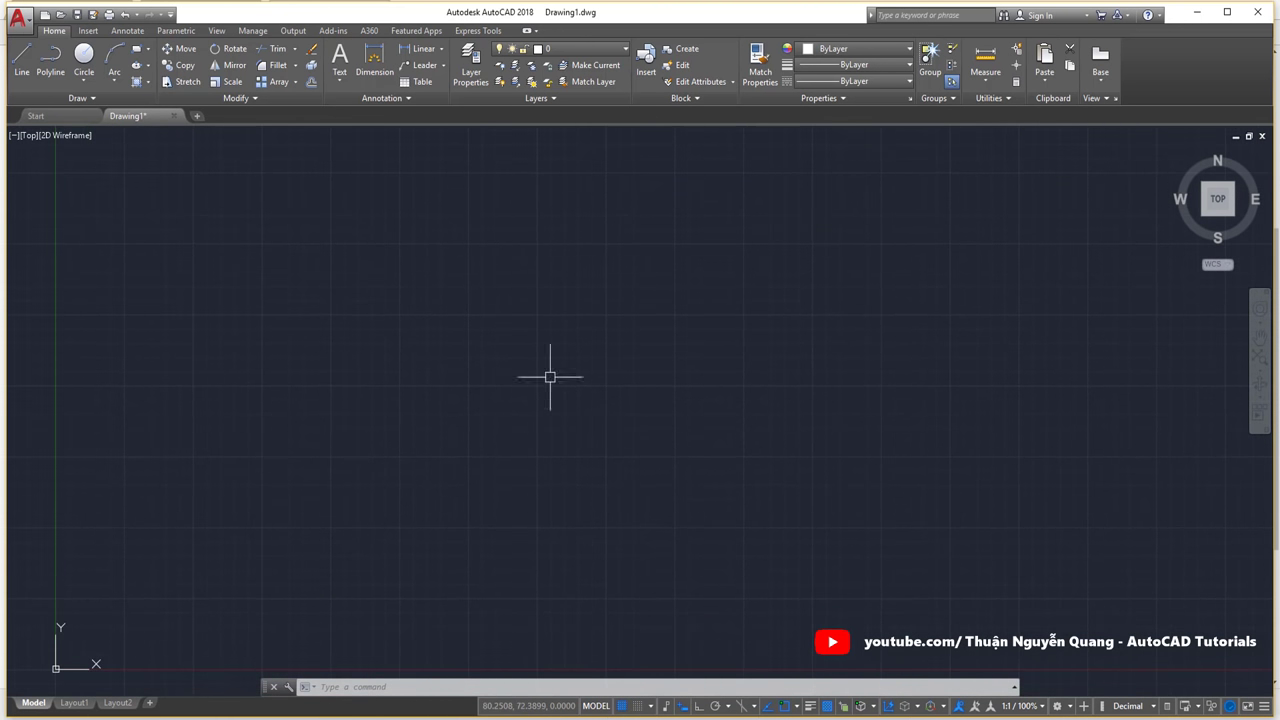
middle_click_drag(481, 387, 481, 366)
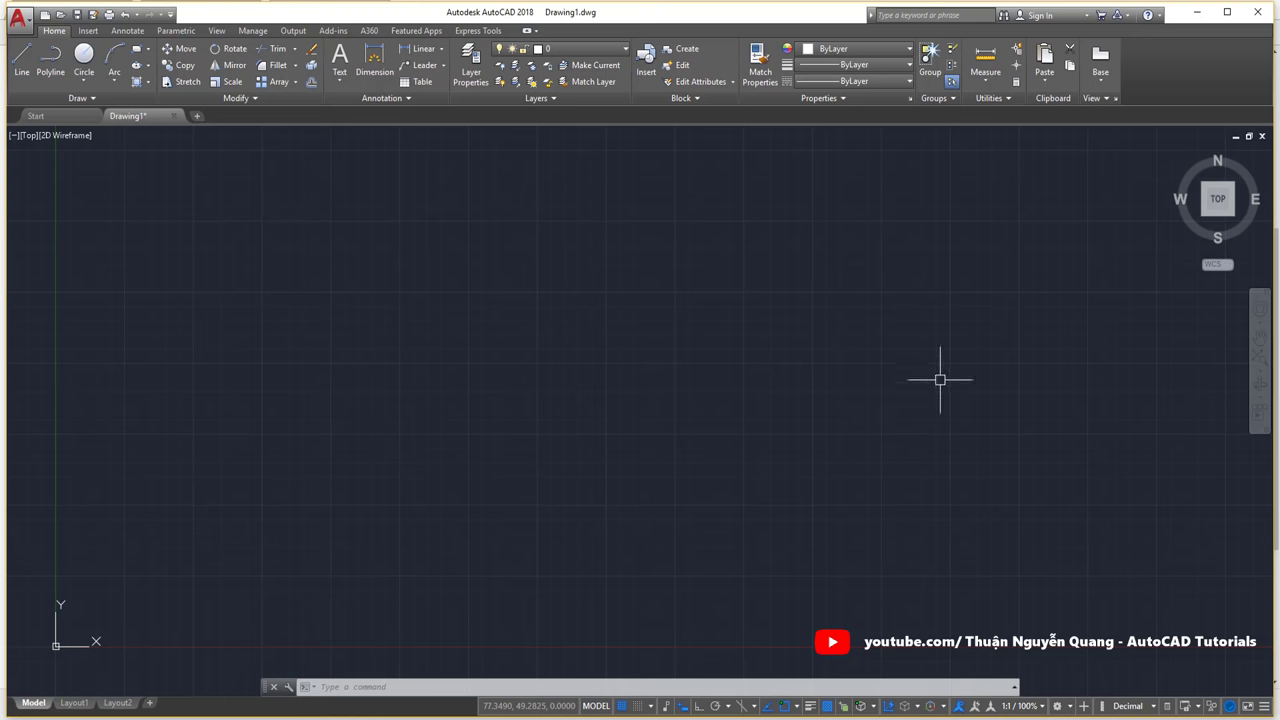
middle_click_drag(286, 484, 371, 449)
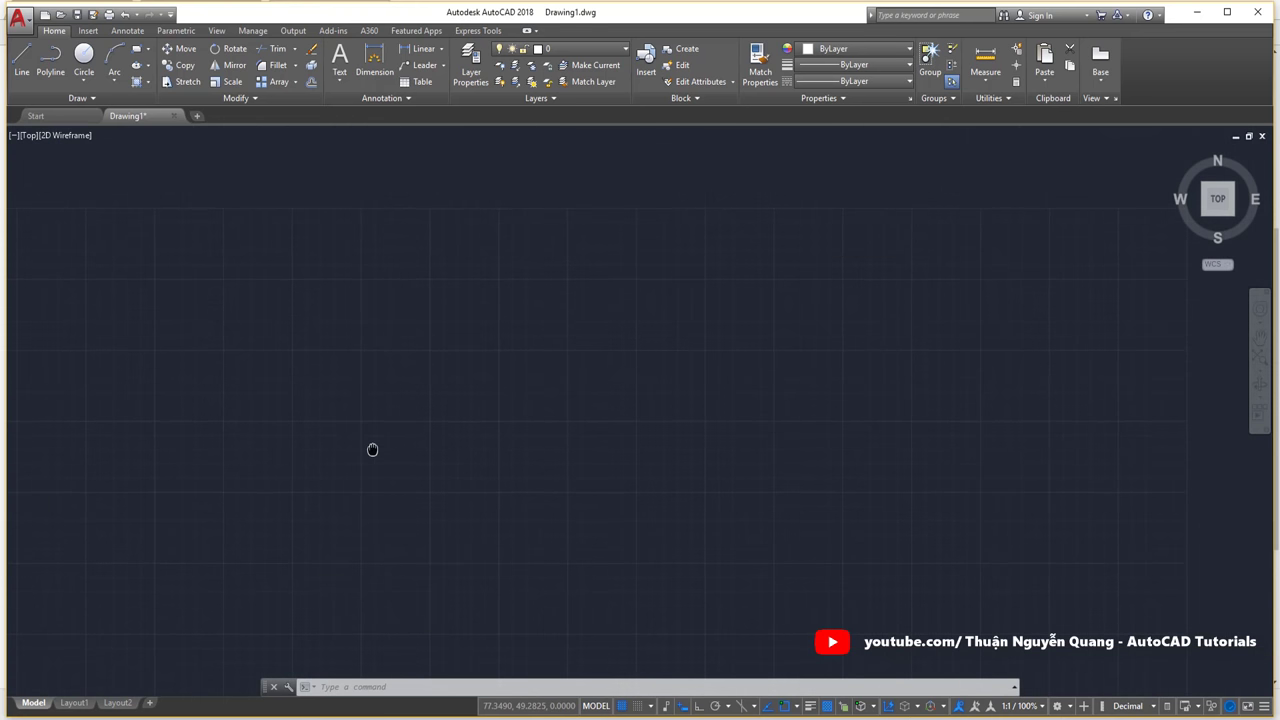
mouse_move(486, 276)
middle_mouse_down()
mouse_move(414, 341)
mouse_move(451, 309)
middle_mouse_up()
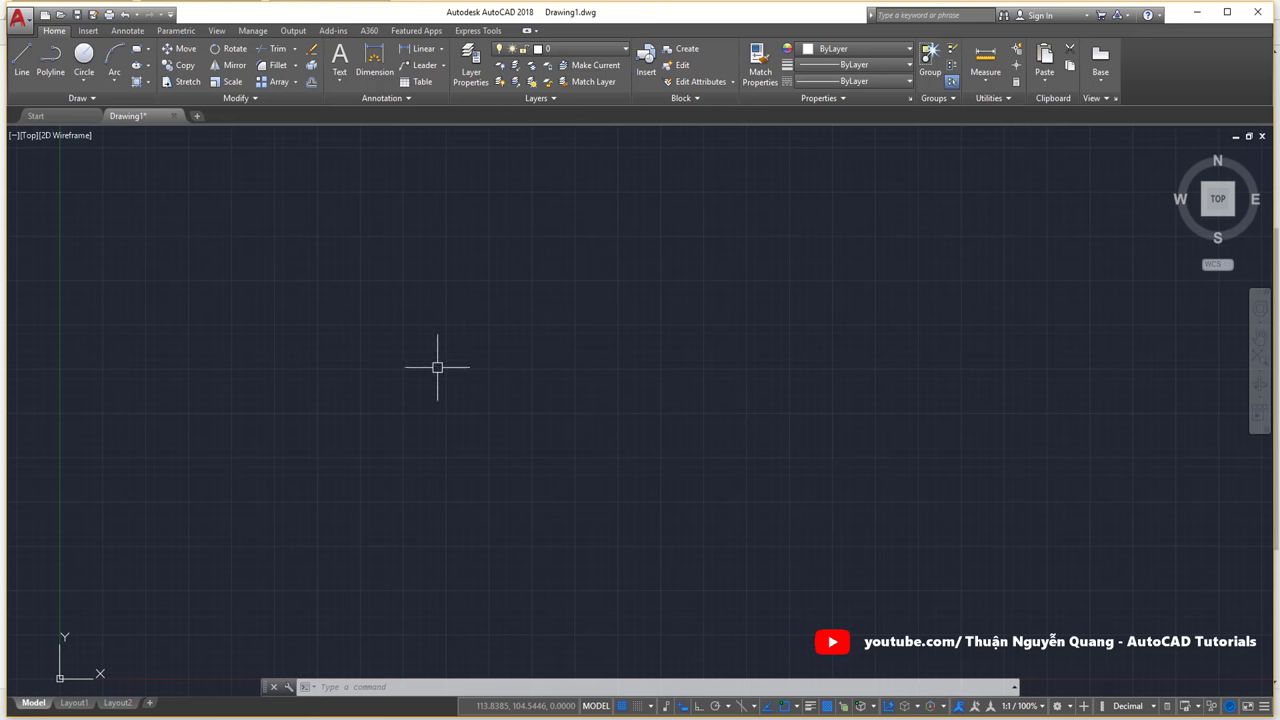
scroll(440, 369, "up", 1)
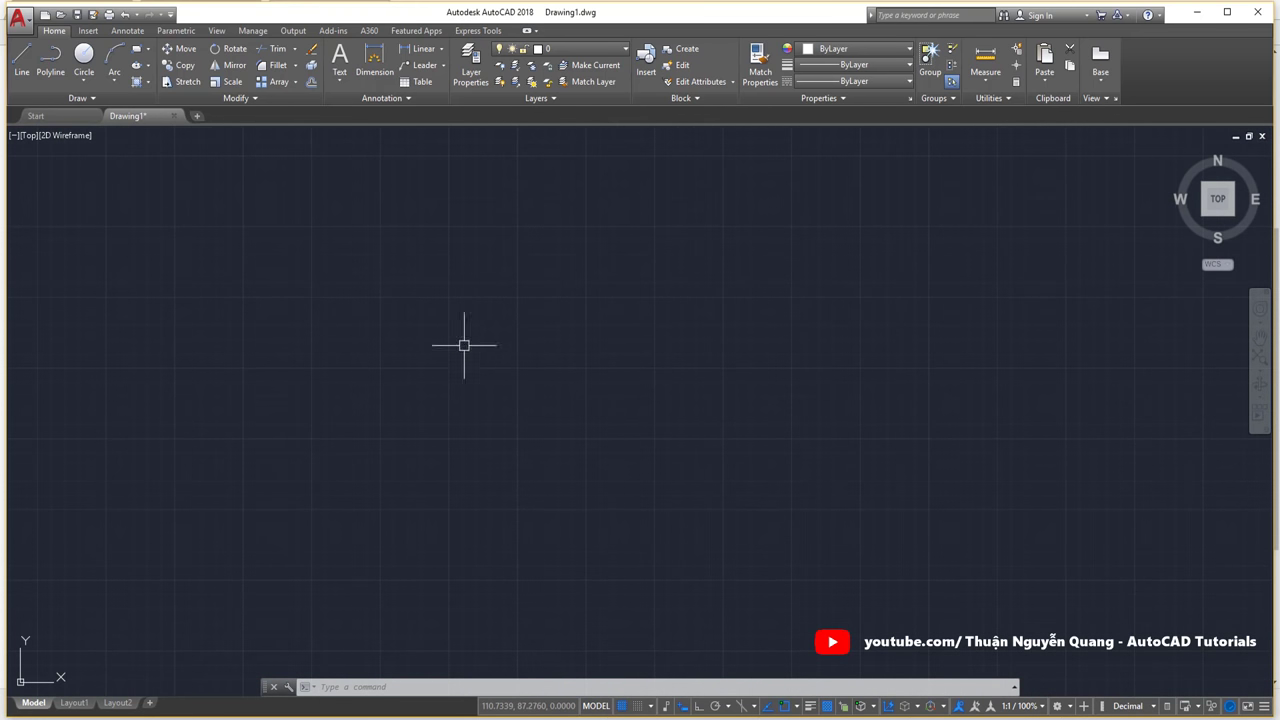
Turn the grid off with F7 and redock the command line full-width along the bottom.
key("F7")
key("F7")
key("F7")
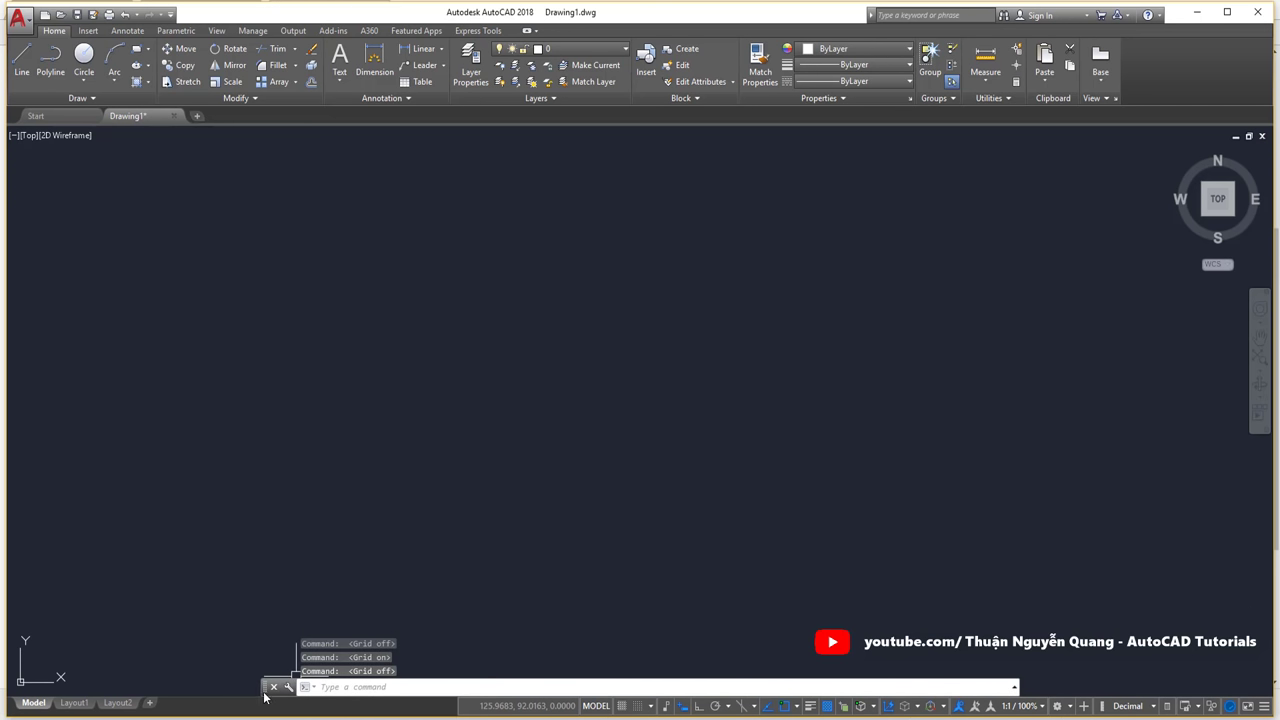
mouse_move(266, 687)
left_mouse_down()
mouse_move(326, 509)
mouse_move(288, 688)
left_mouse_up()
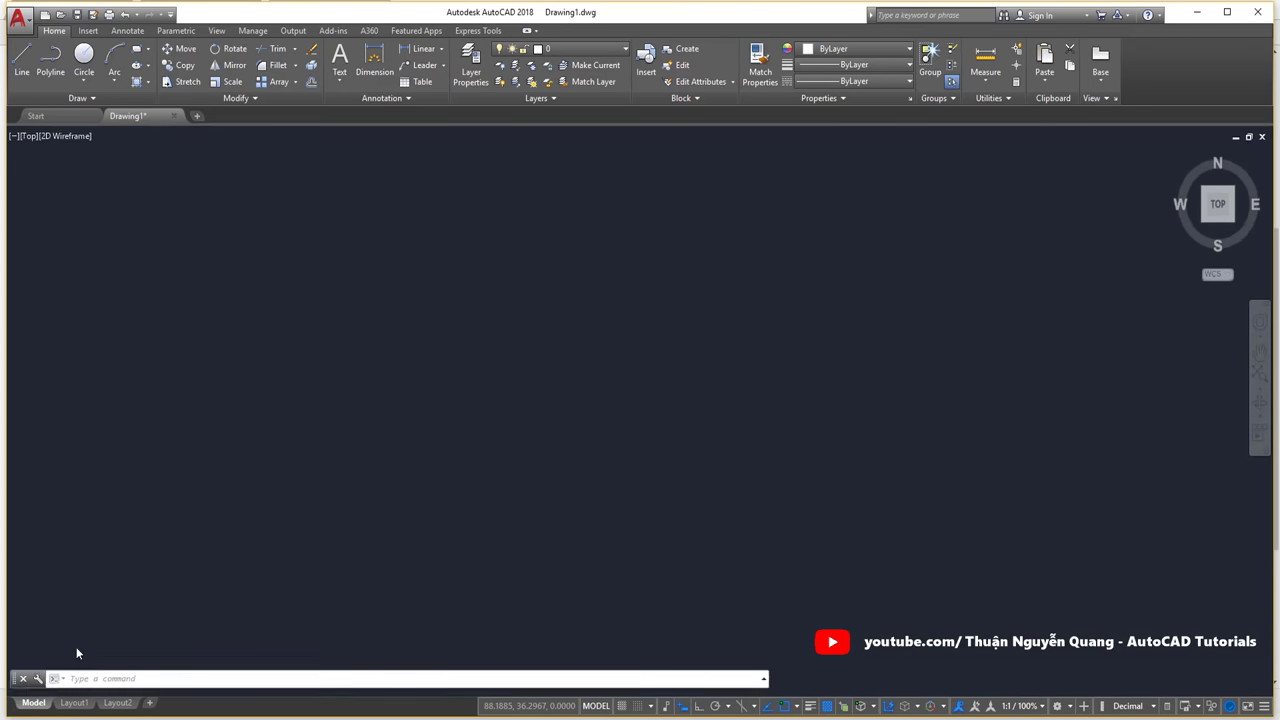
left_click_drag(18, 675, 266, 556)
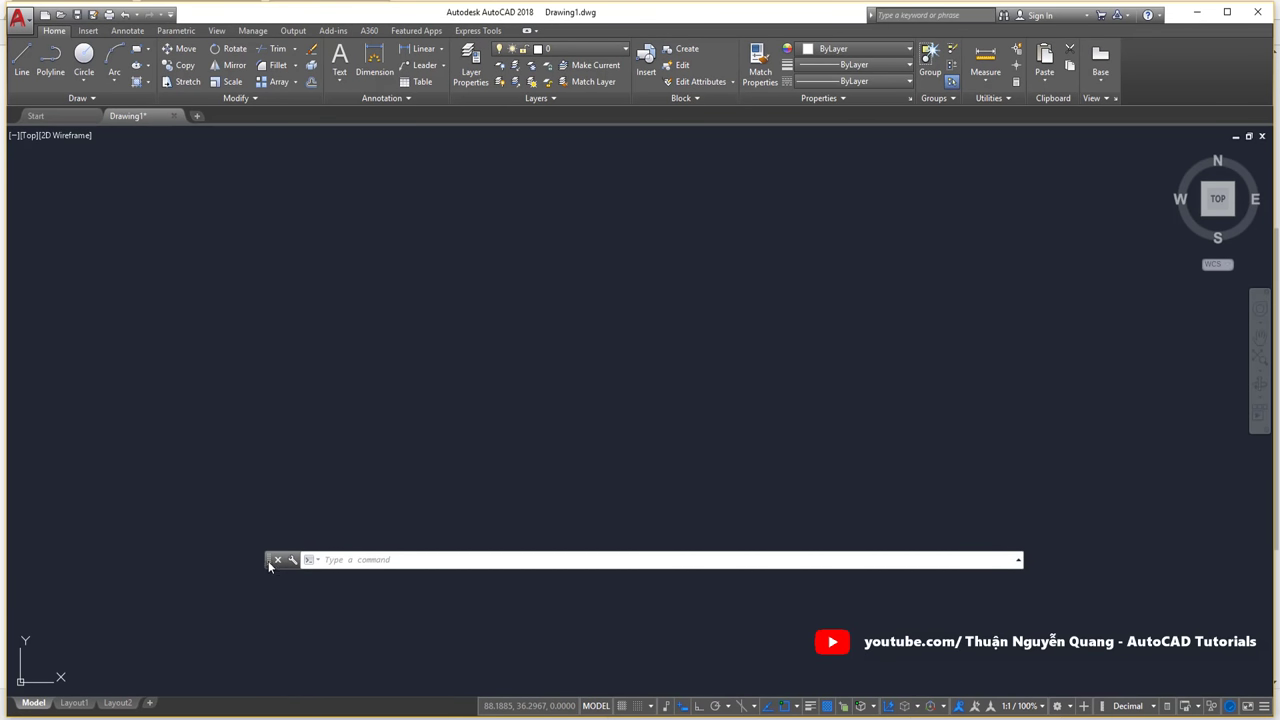
left_click_drag(269, 566, 234, 697)
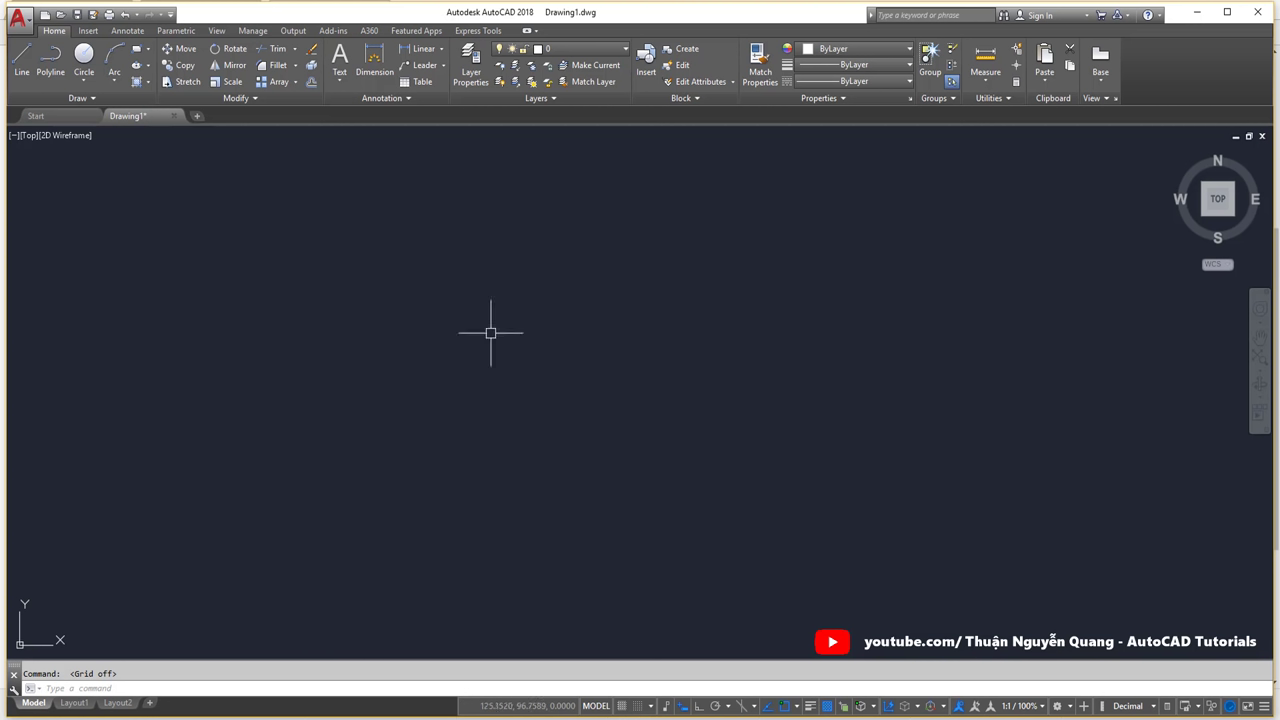
Move the UCS origin to a new point in the middle of the view.
mouse_move(473, 324)
middle_mouse_down()
mouse_move(429, 396)
mouse_move(466, 334)
middle_mouse_up()
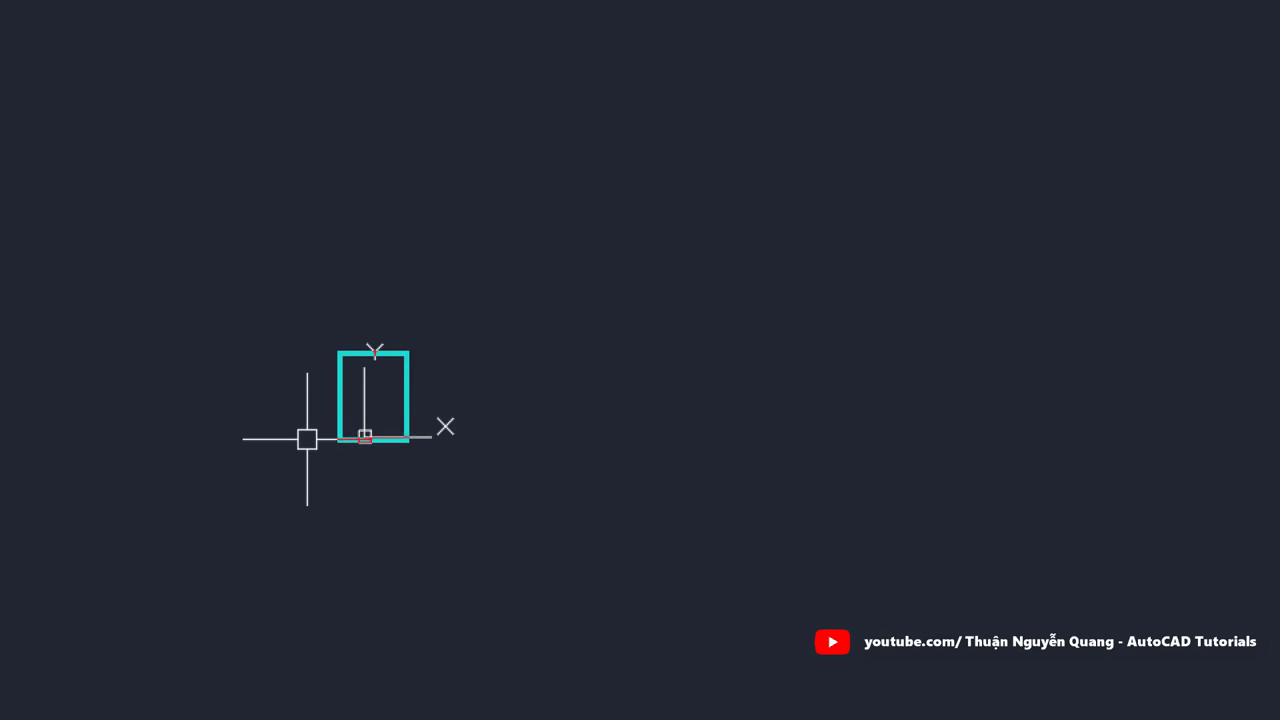
left_click(355, 394)
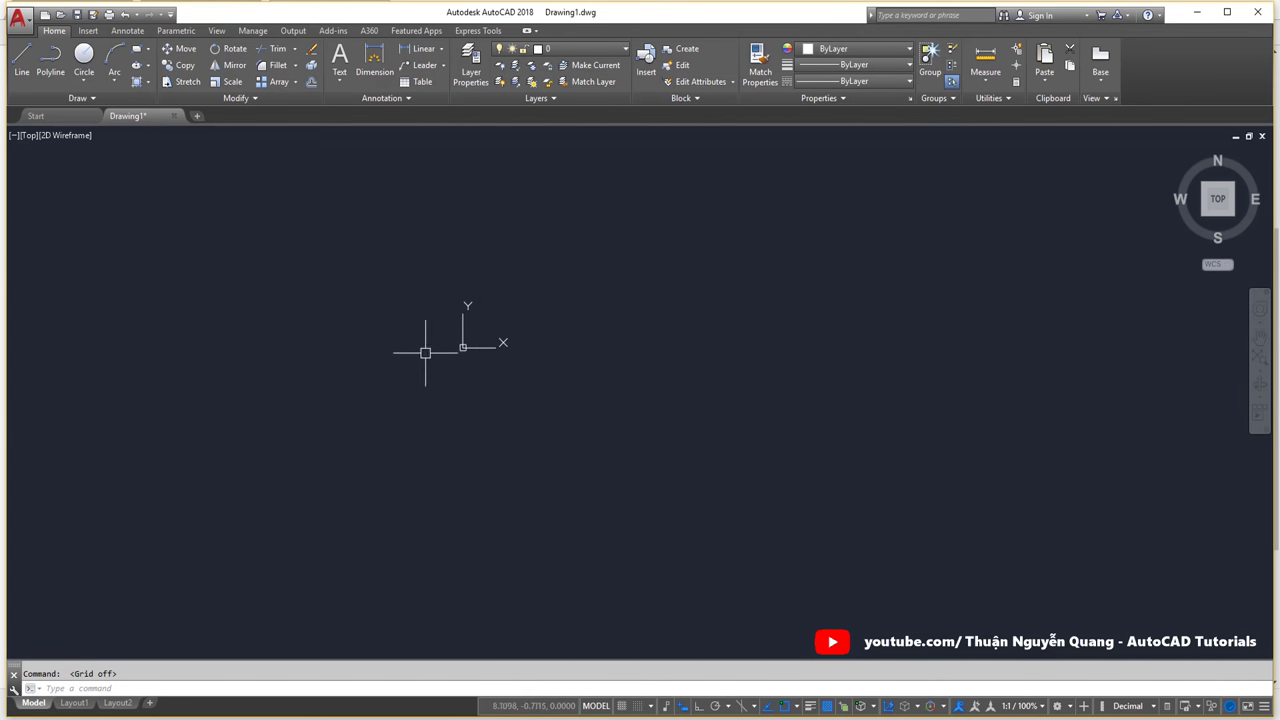
left_click(428, 383)
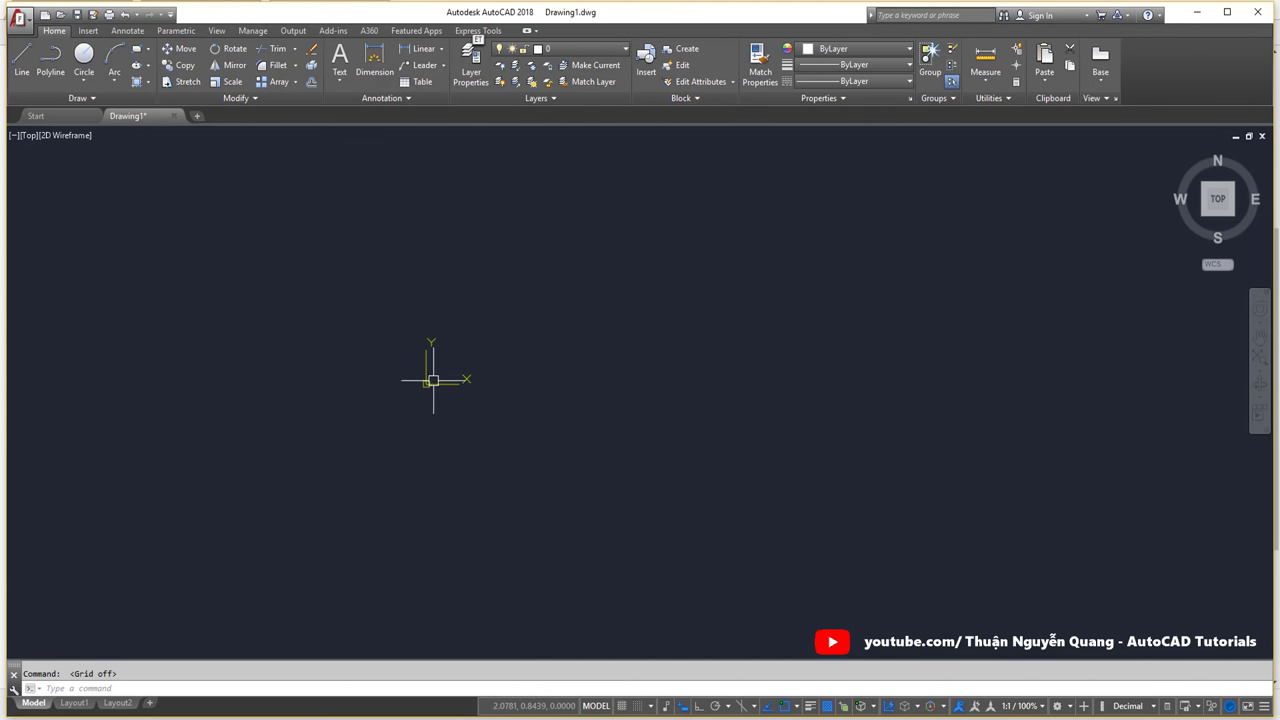
key("Escape")
Draw a test rectangle from two corner picks.
key("Return")
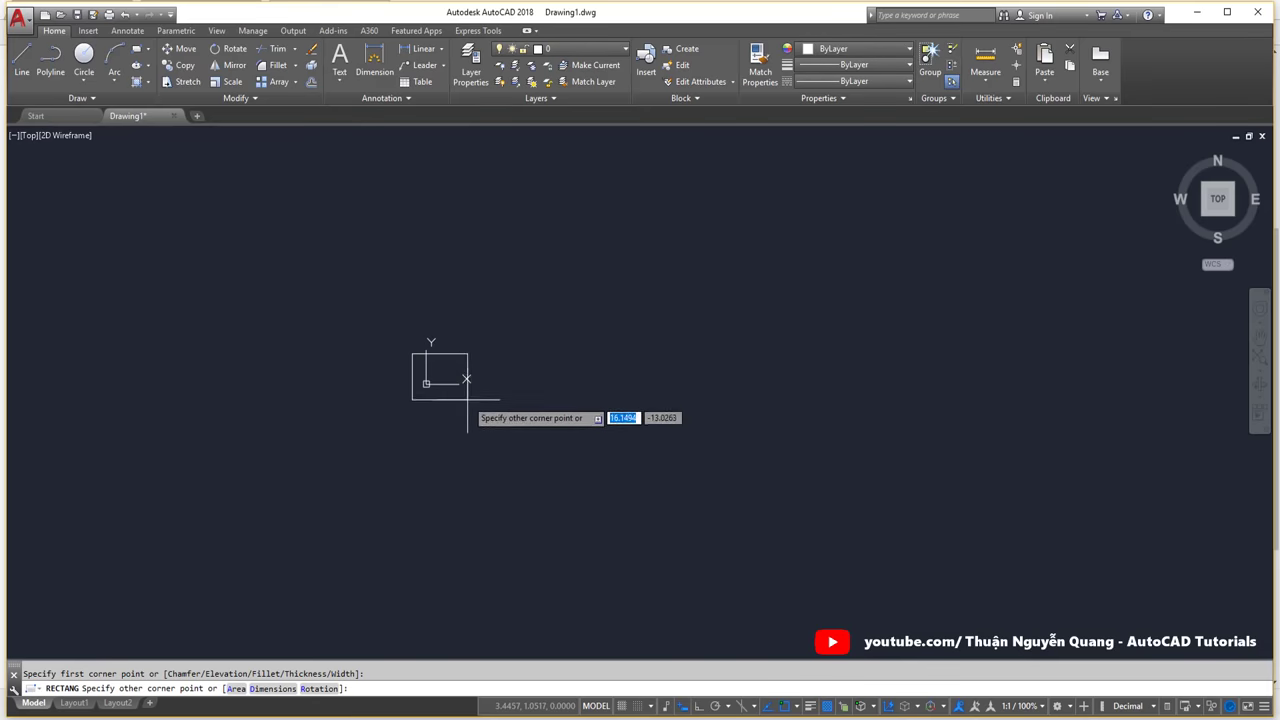
left_click(411, 350)
left_click(500, 413)
scroll(440, 368, "up", 3)
scroll(440, 366, "down", 5)
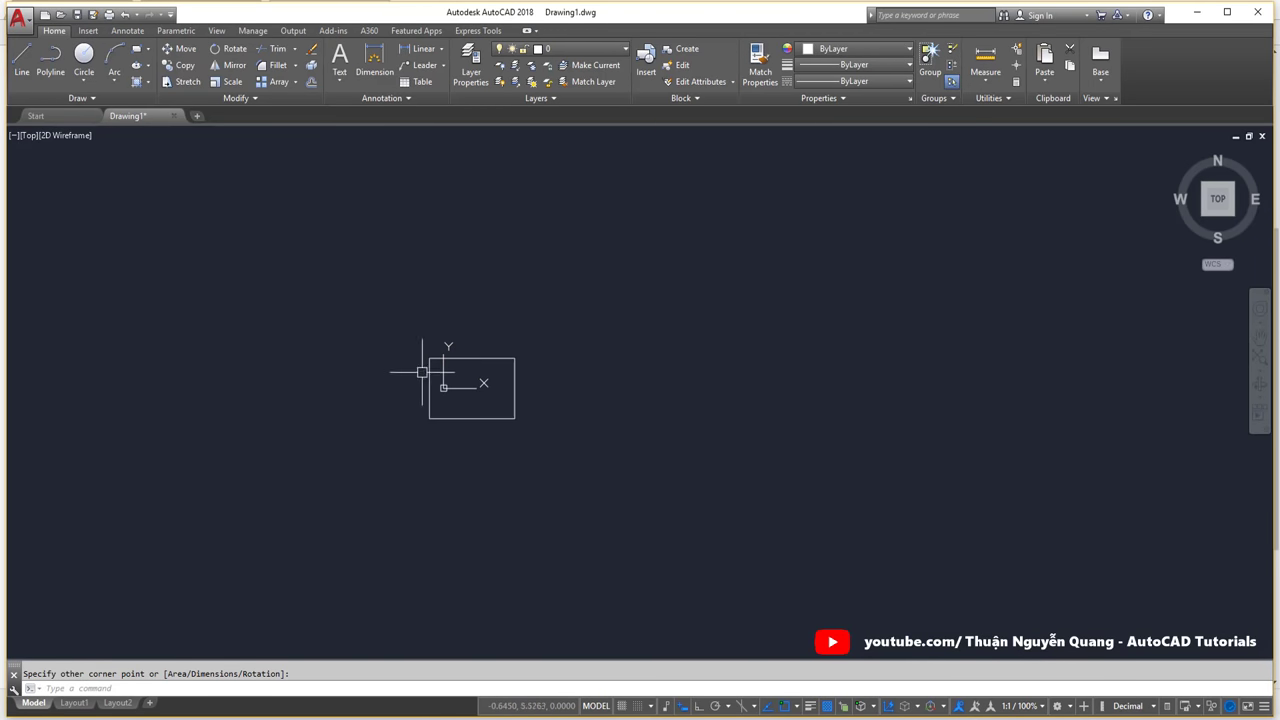
middle_click_drag(454, 366, 388, 432)
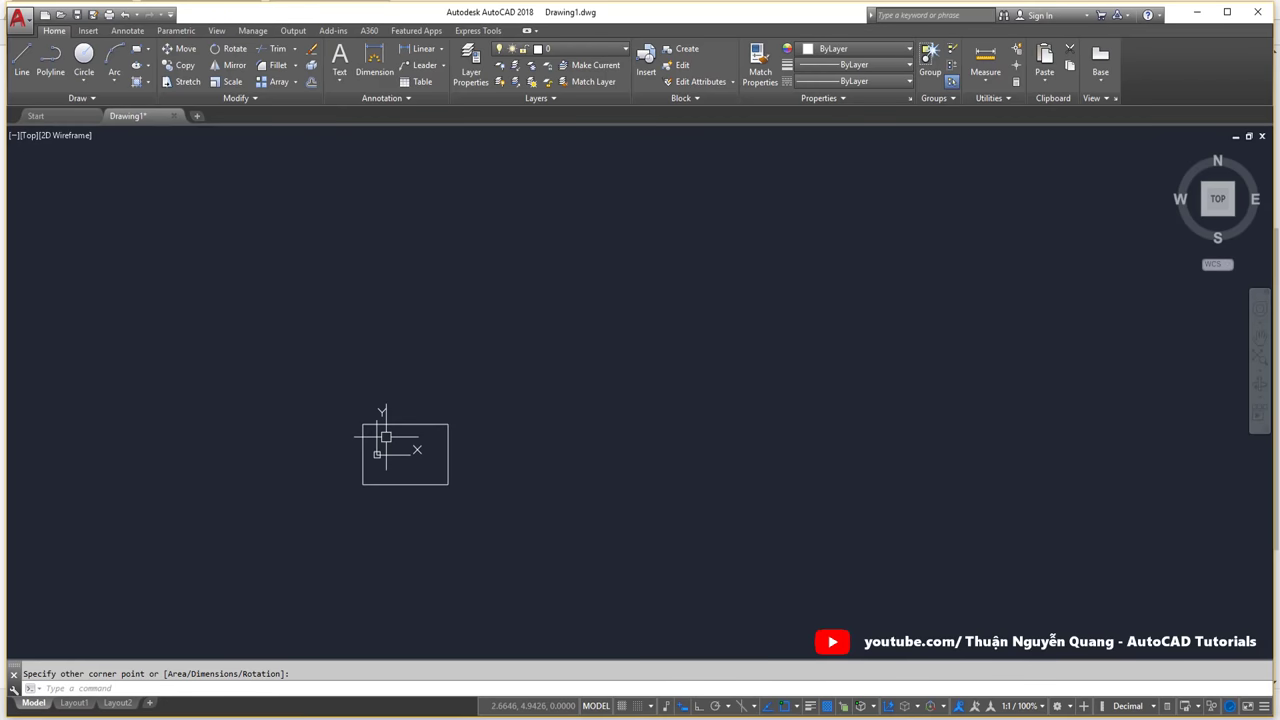
Draw a three-segment test line starting at the origin.
type("l")
key("Return")
left_click(377, 454)
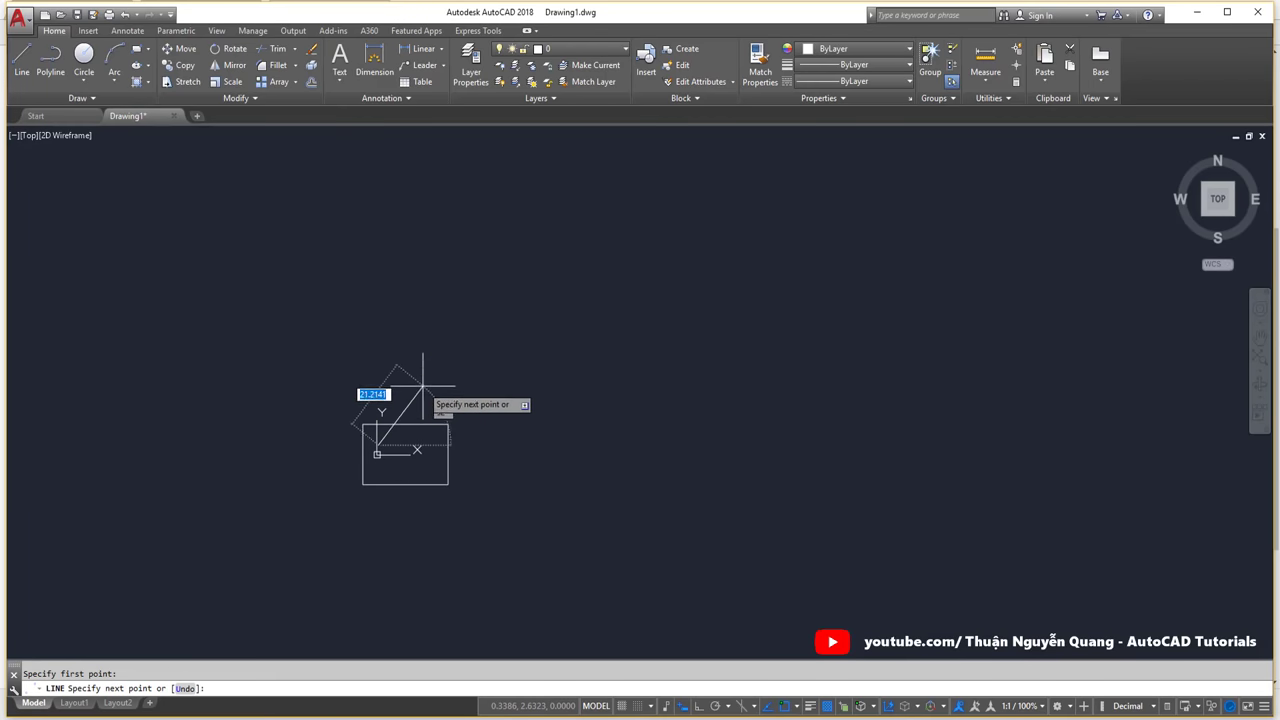
left_click(423, 385)
left_click(437, 466)
left_click(501, 471)
key("Escape")
Erase the rectangle and lines using a crossing selection.
left_click(503, 503)
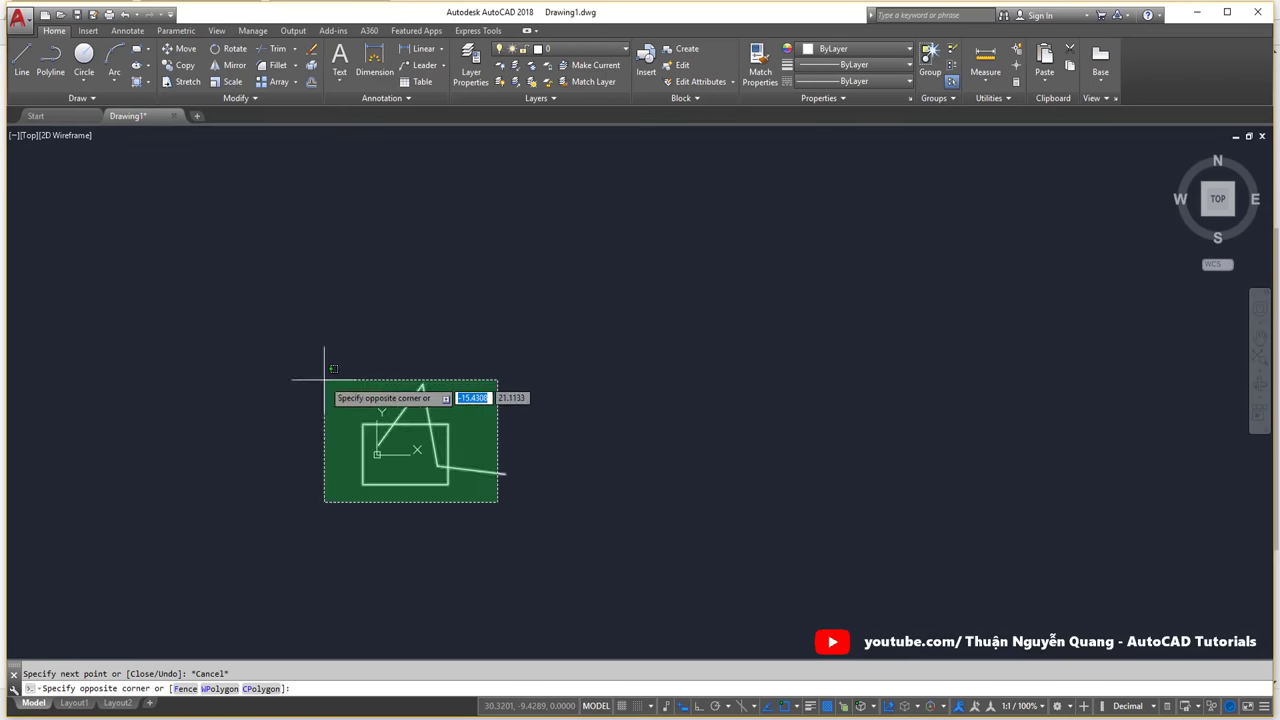
left_click(324, 384)
key("Delete")
middle_click_drag(392, 444, 393, 415)
type("UC")
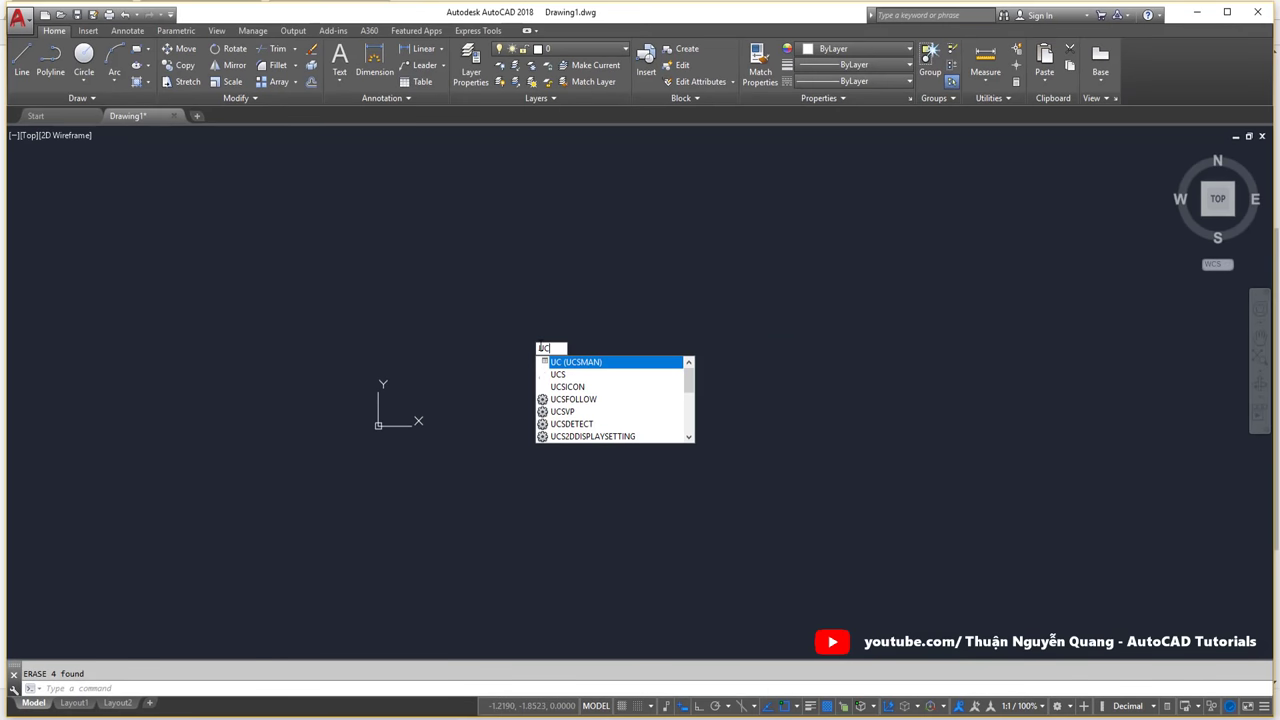
In the UCS manager settings, uncheck Display at UCS origin point and confirm.
key("Return")
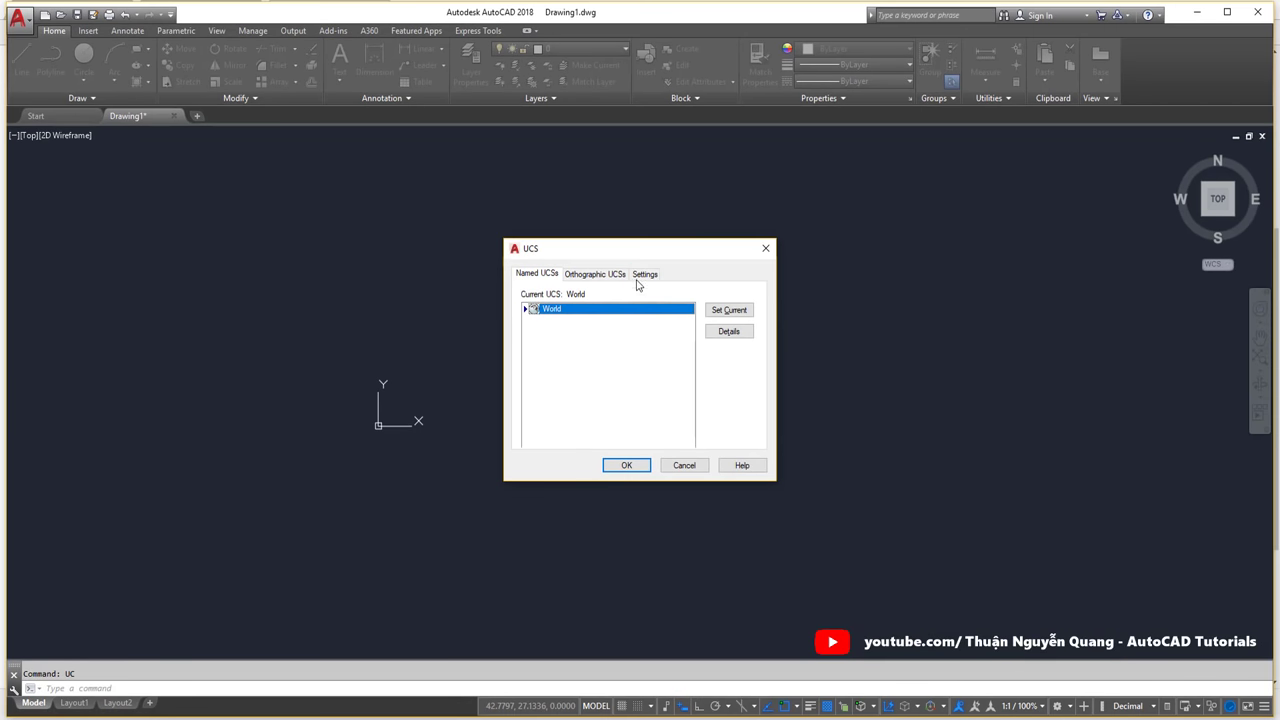
left_click(648, 278)
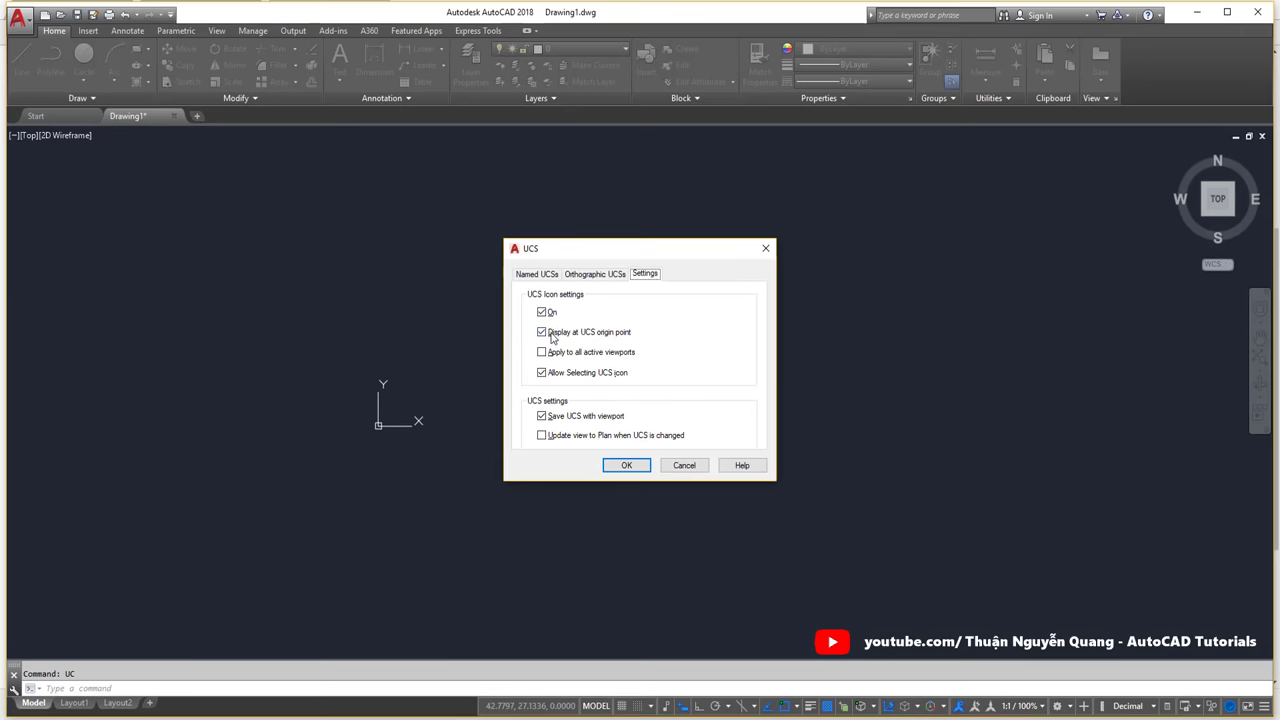
left_click(627, 466)
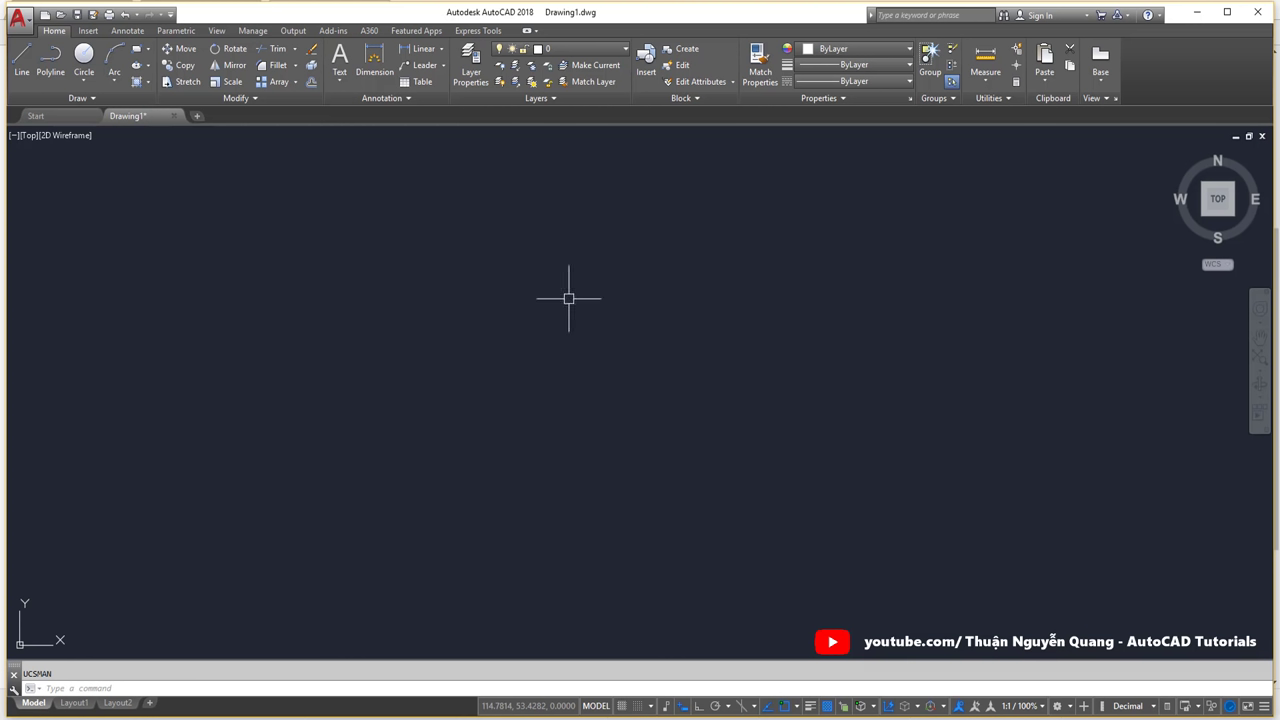
Open Drawing Units and set length precision to 0.
middle_click(540, 312)
type("U")
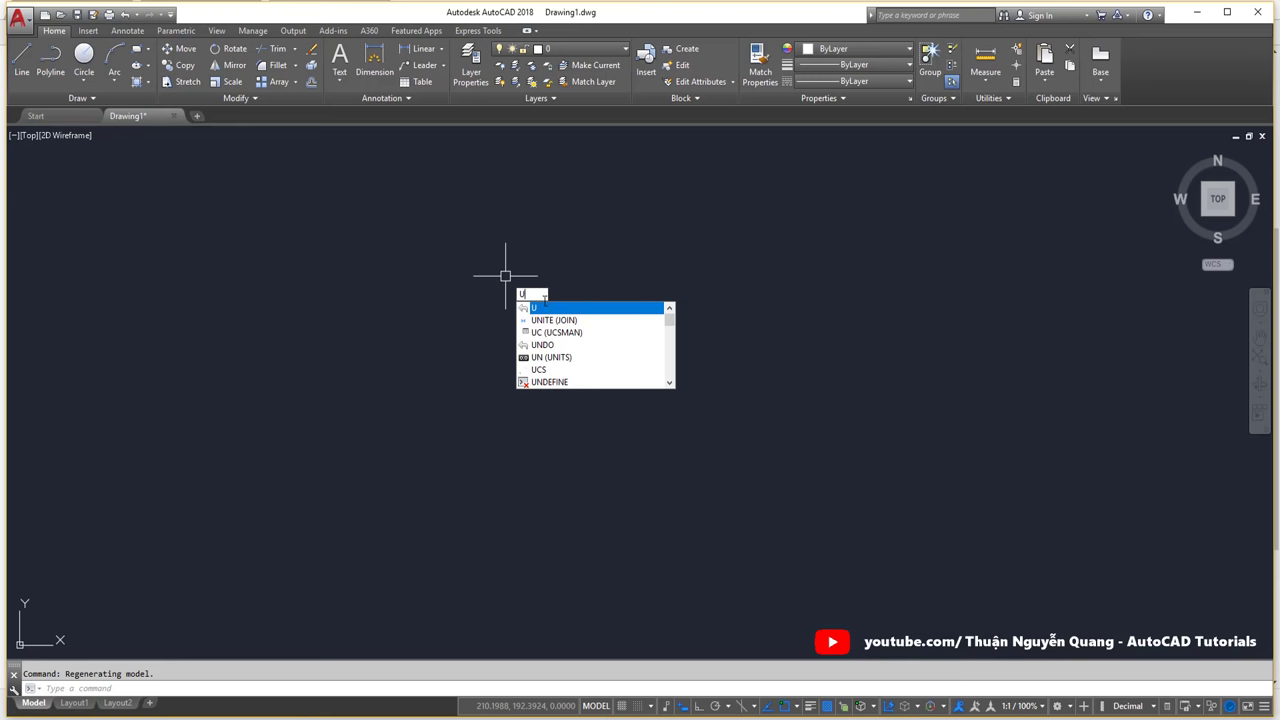
type("n")
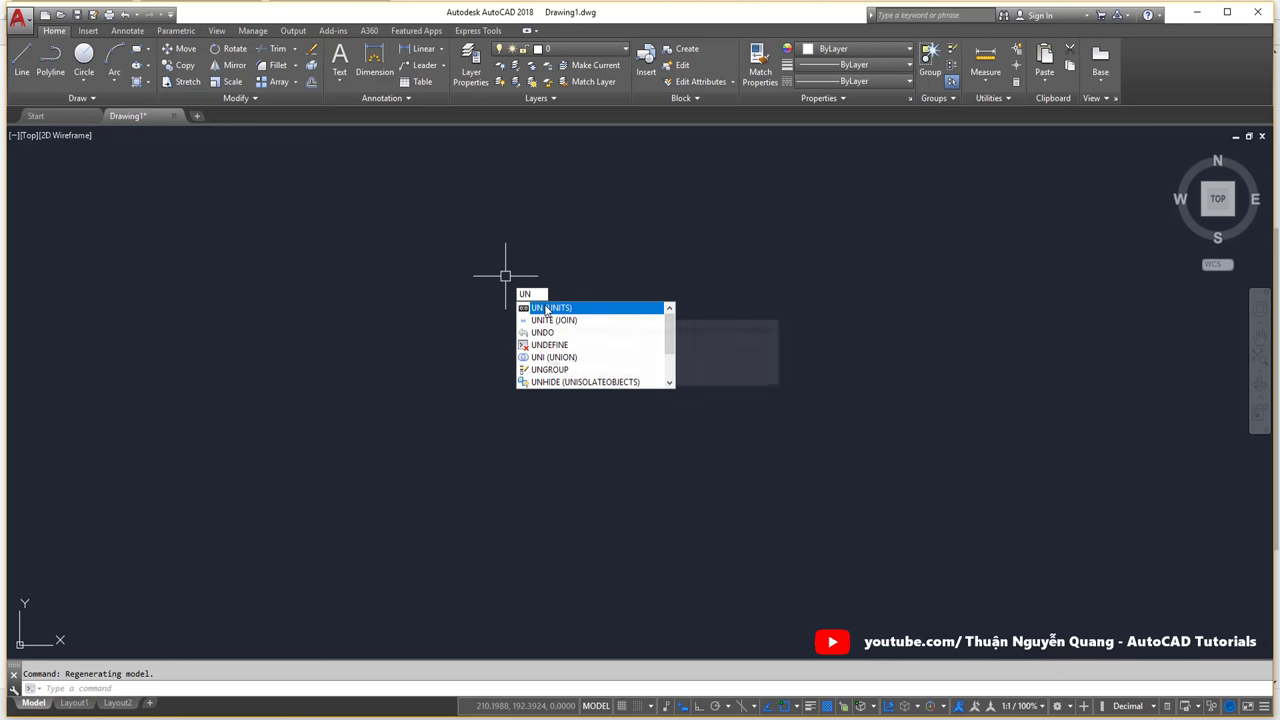
mouse_move(551, 357)
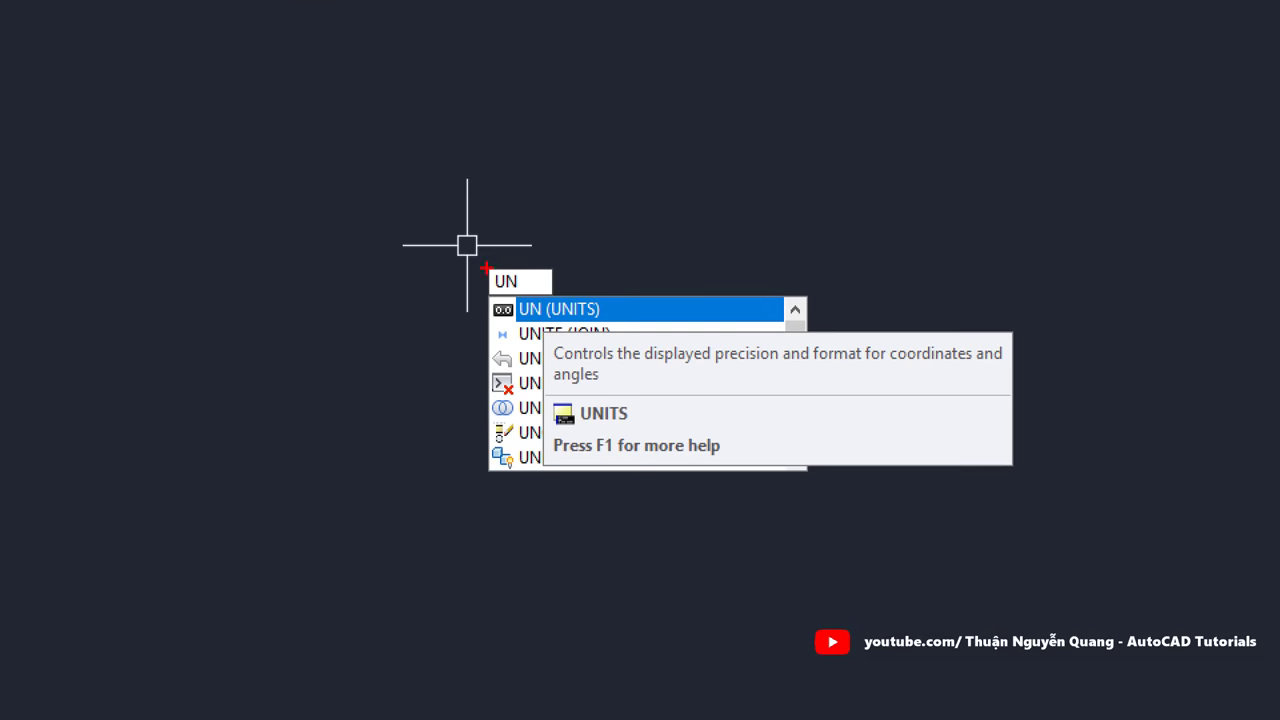
key("Return")
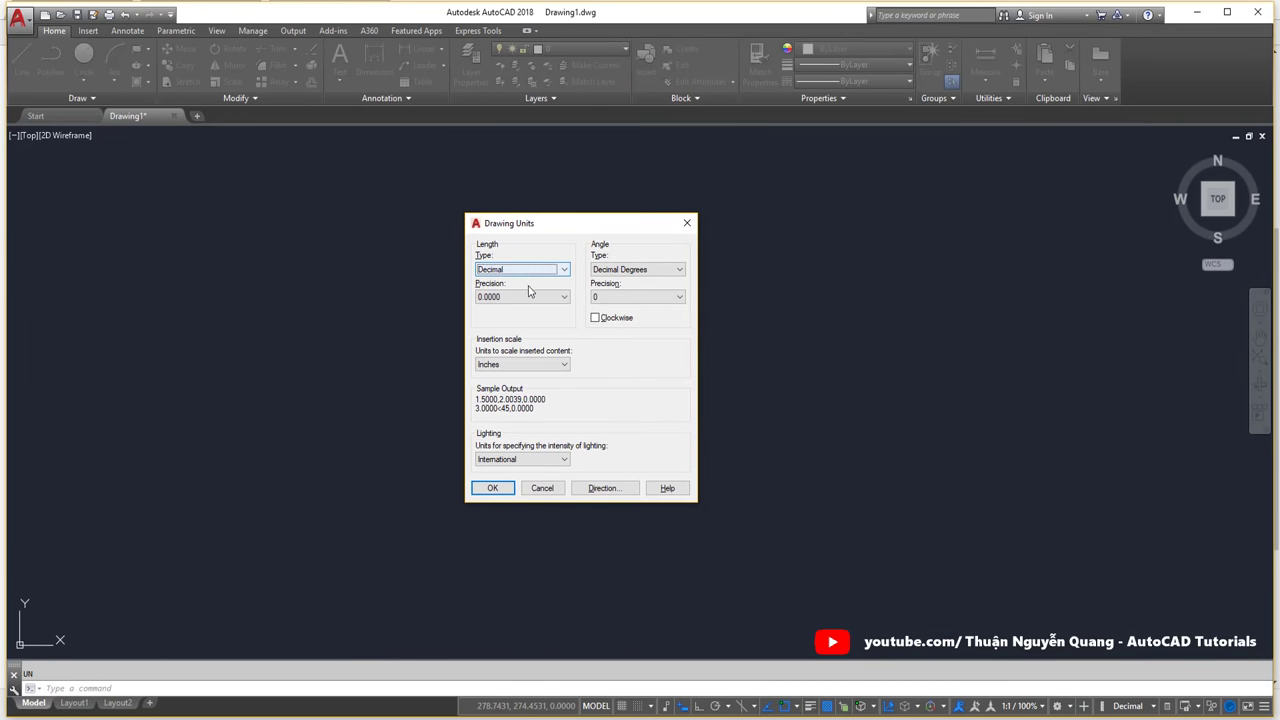
left_click(526, 297)
left_click(490, 310)
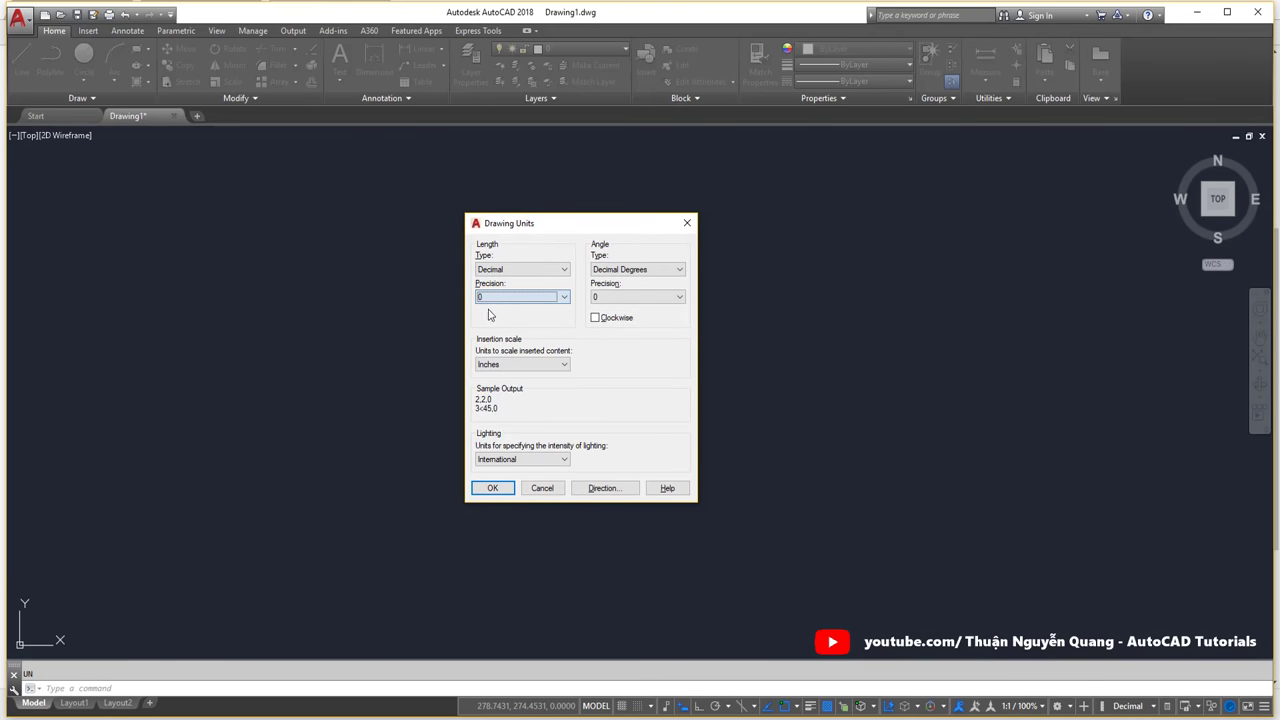
left_click(499, 298)
left_click(499, 298)
left_click(499, 298)
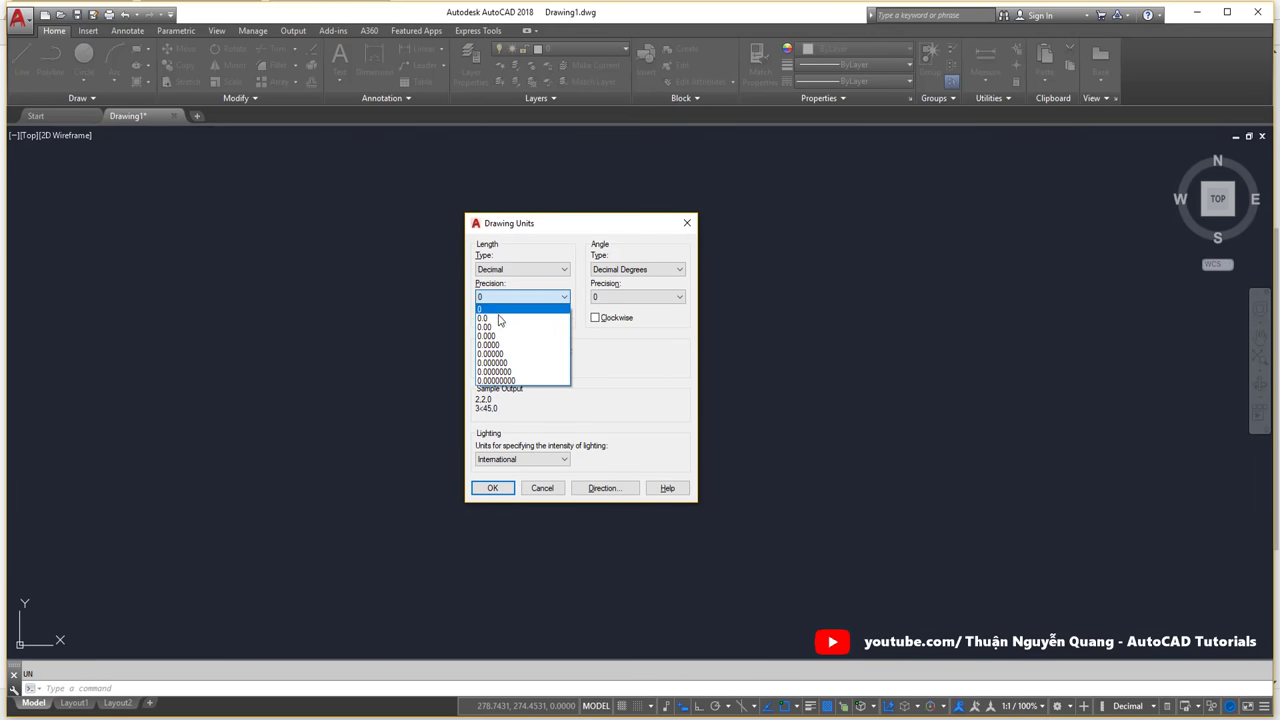
left_click(494, 318)
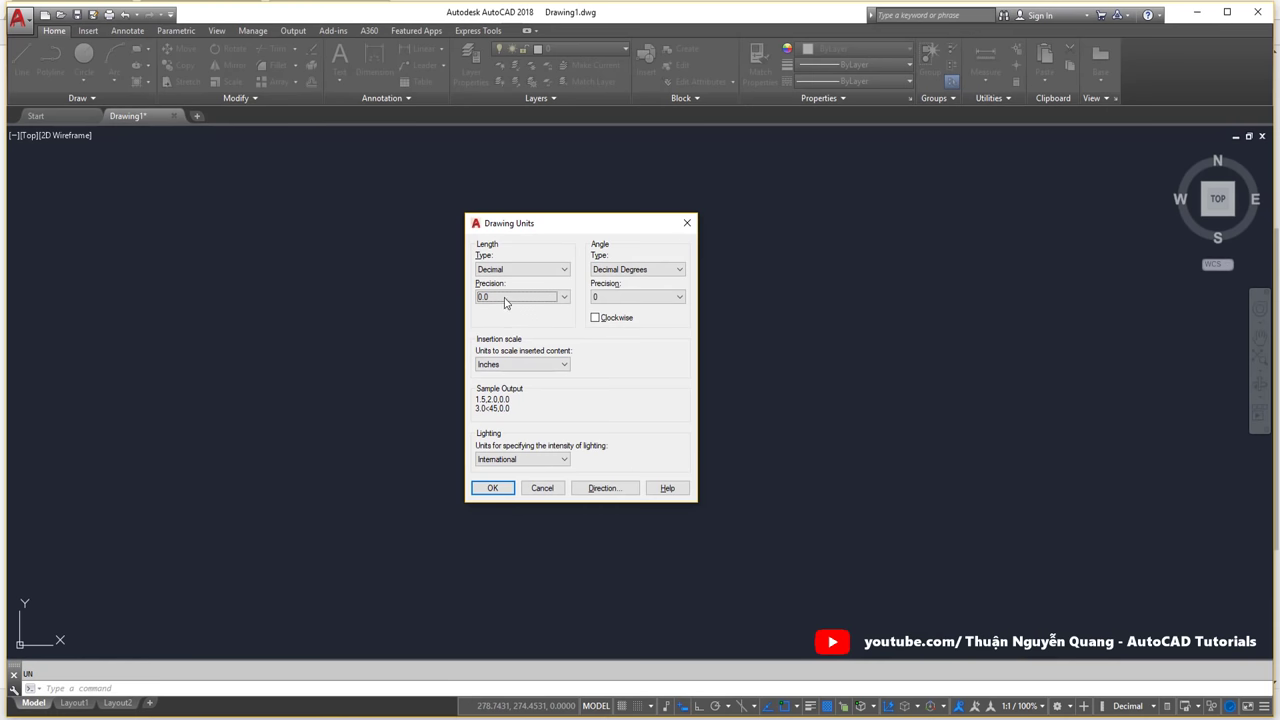
left_click(505, 297)
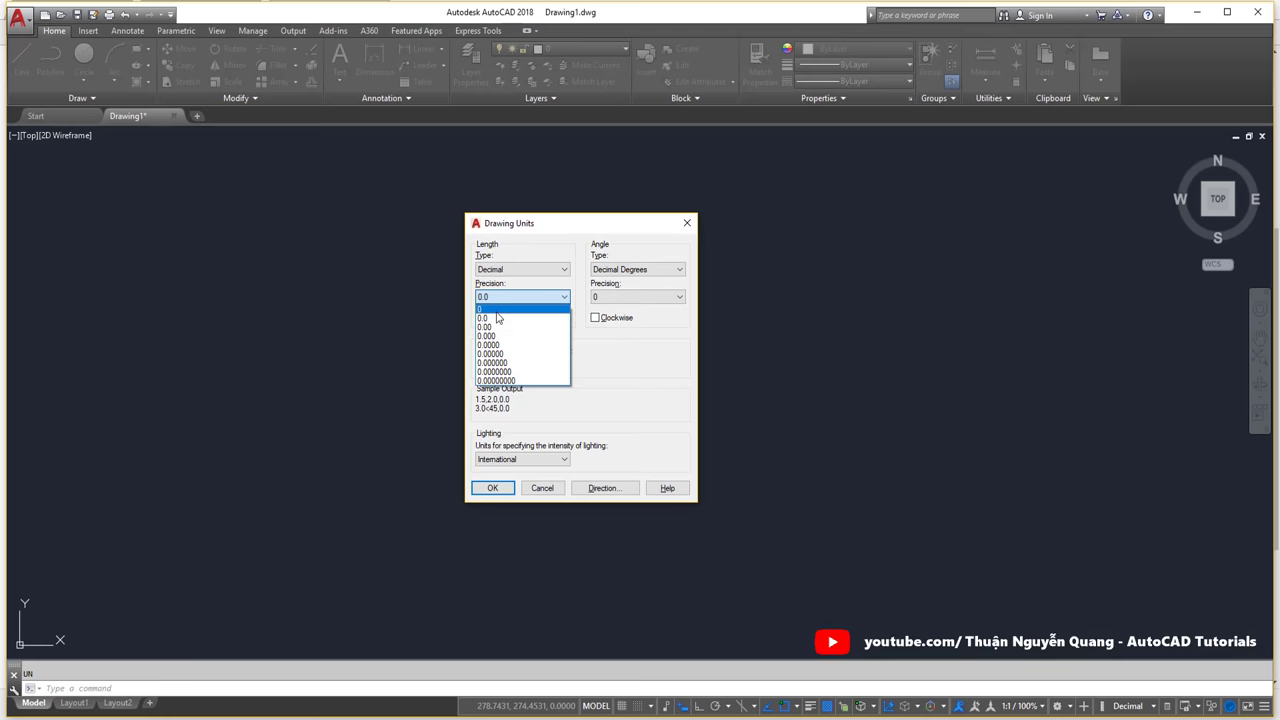
left_click(498, 309)
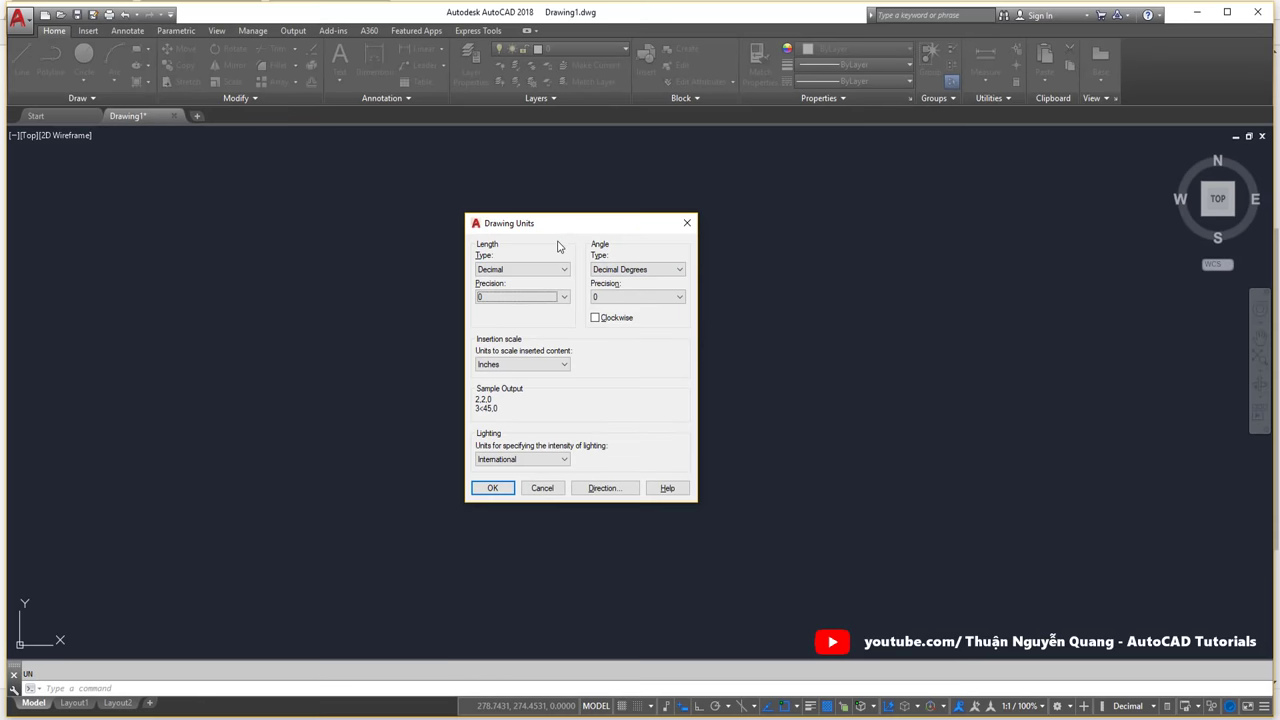
Keep Decimal Degrees at precision 0, set insertion scale to Millimeters, and apply.
left_click(538, 276)
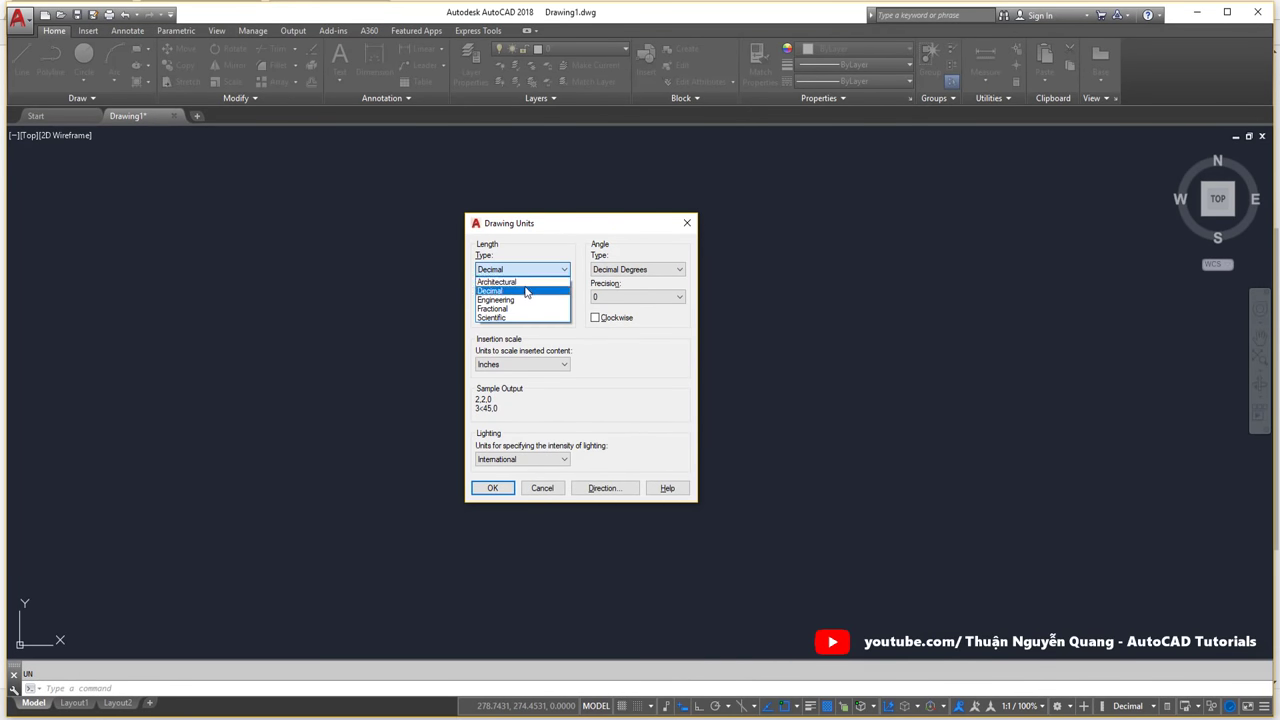
left_click(528, 289)
left_click(620, 269)
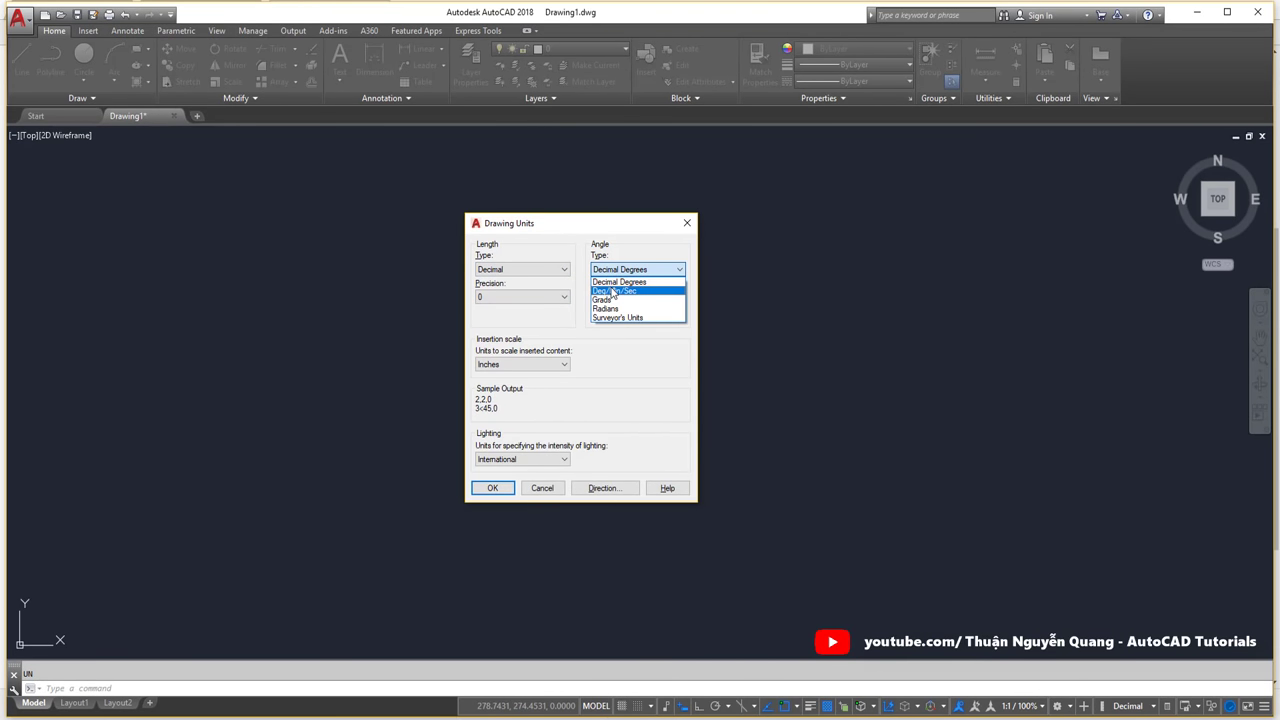
left_click(614, 282)
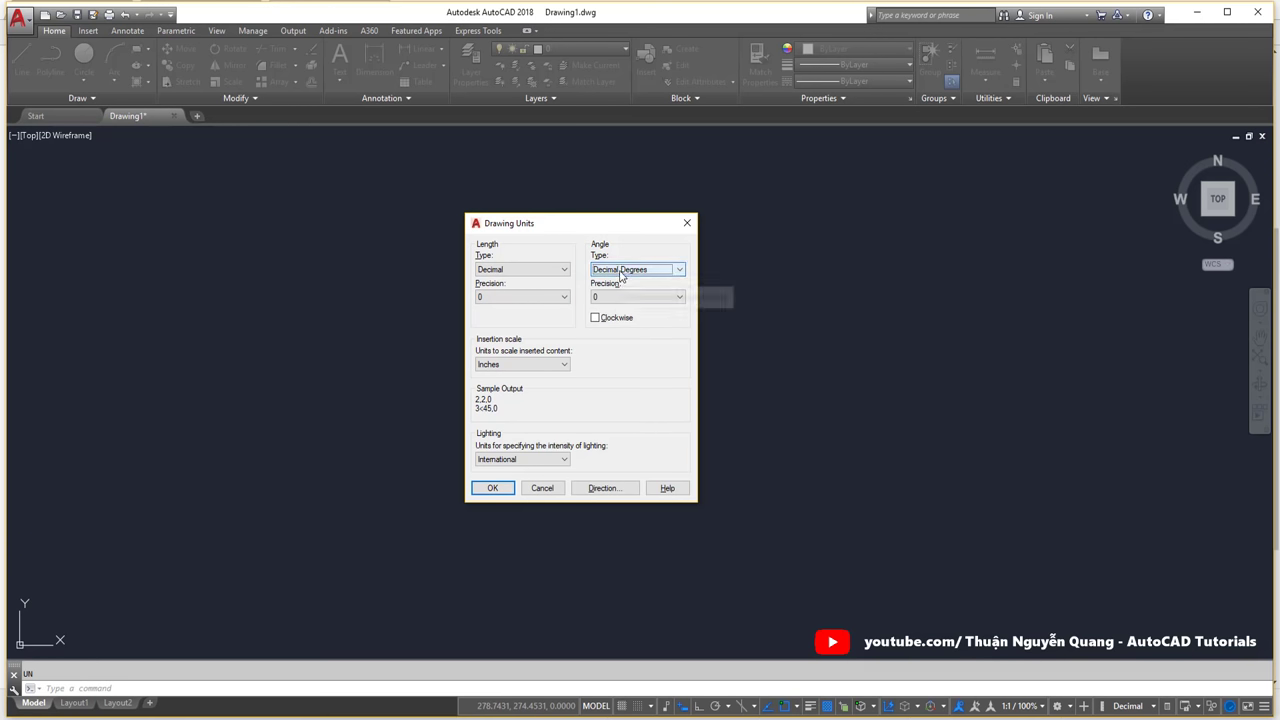
left_click(614, 297)
left_click(612, 305)
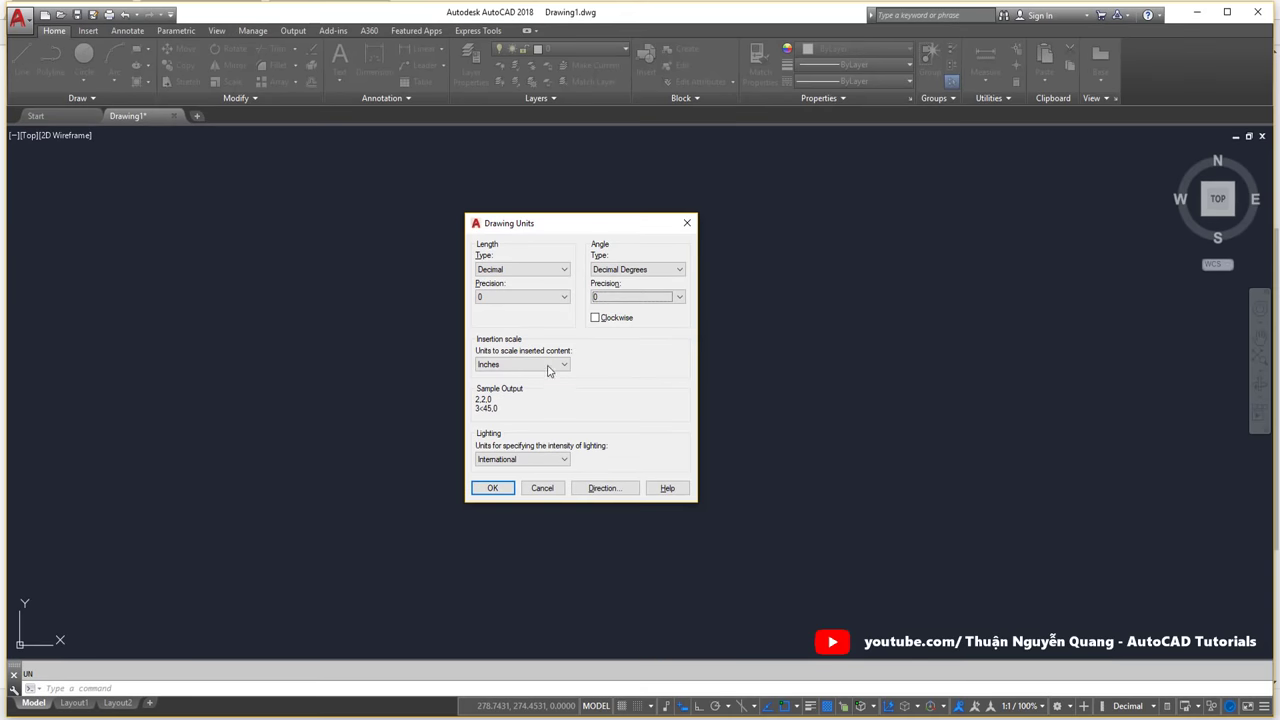
left_click(541, 366)
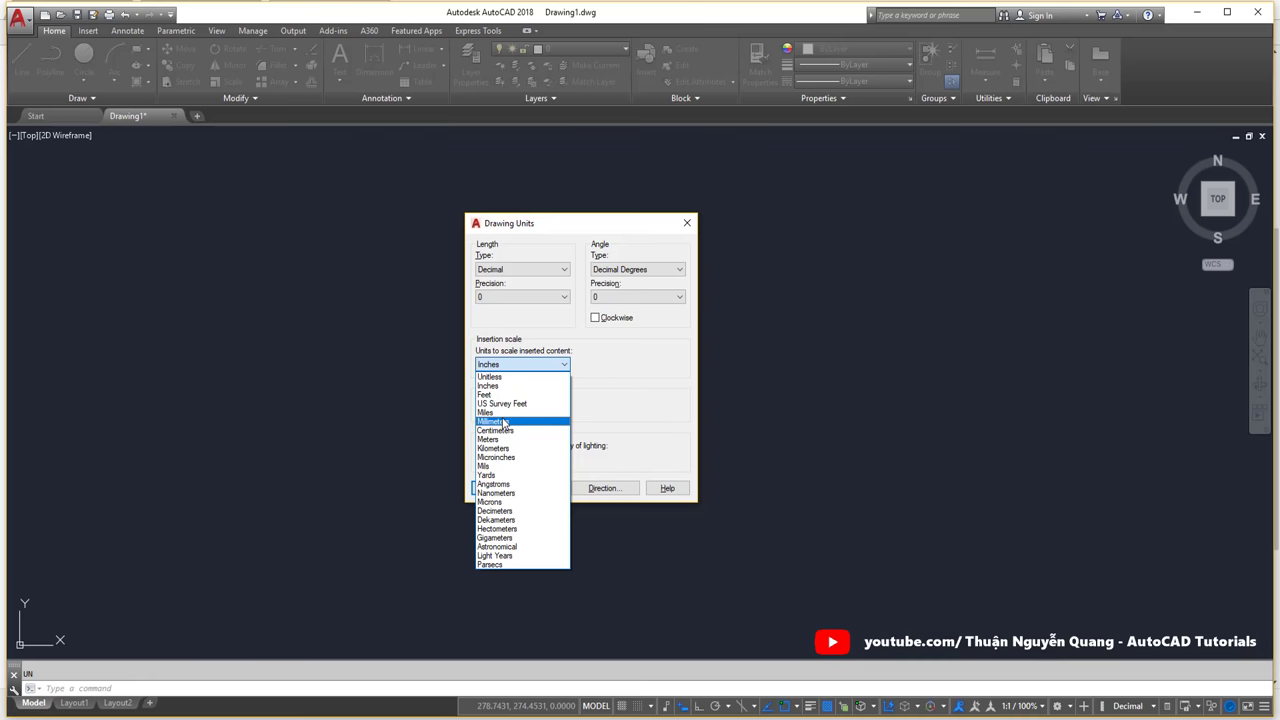
left_click(505, 423)
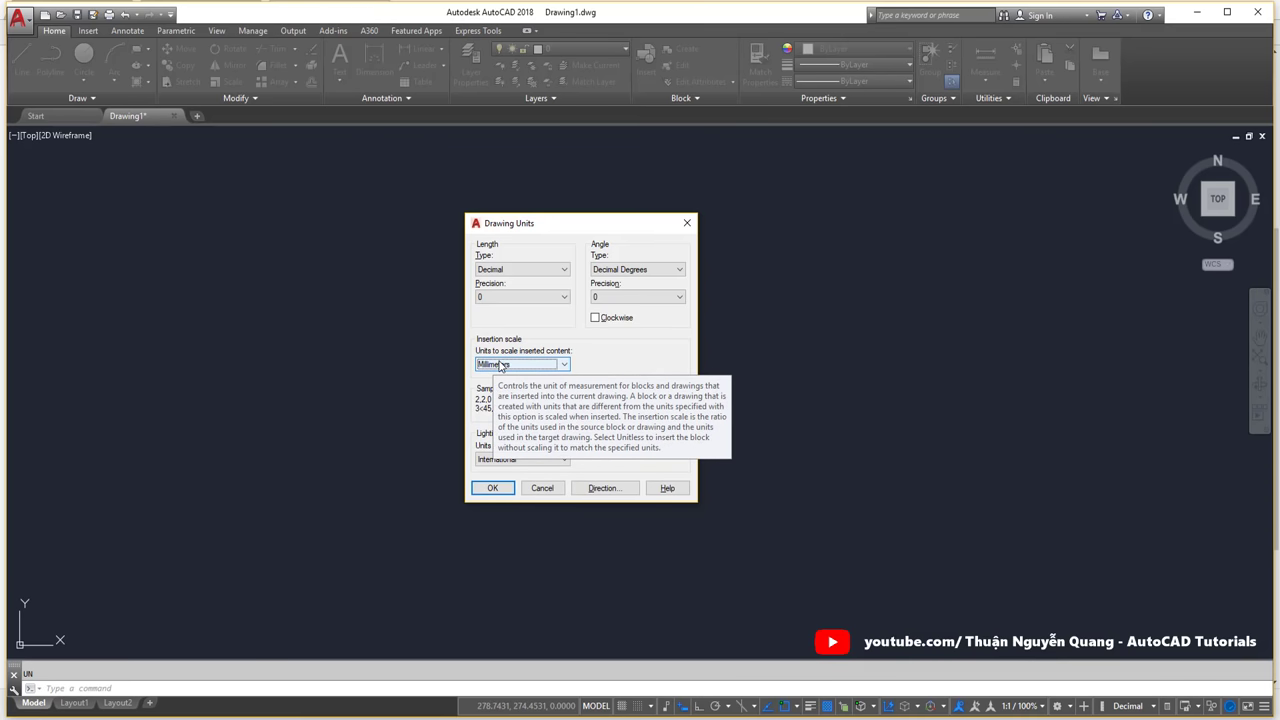
left_click(501, 366)
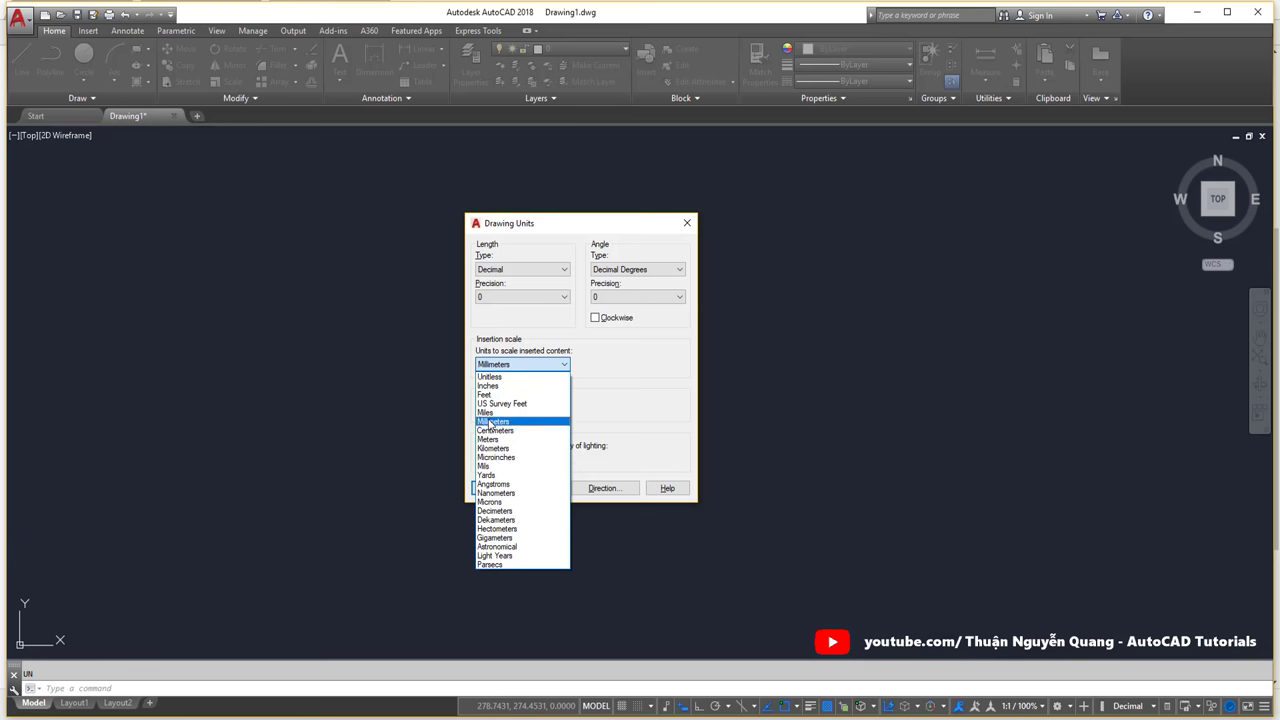
left_click(491, 424)
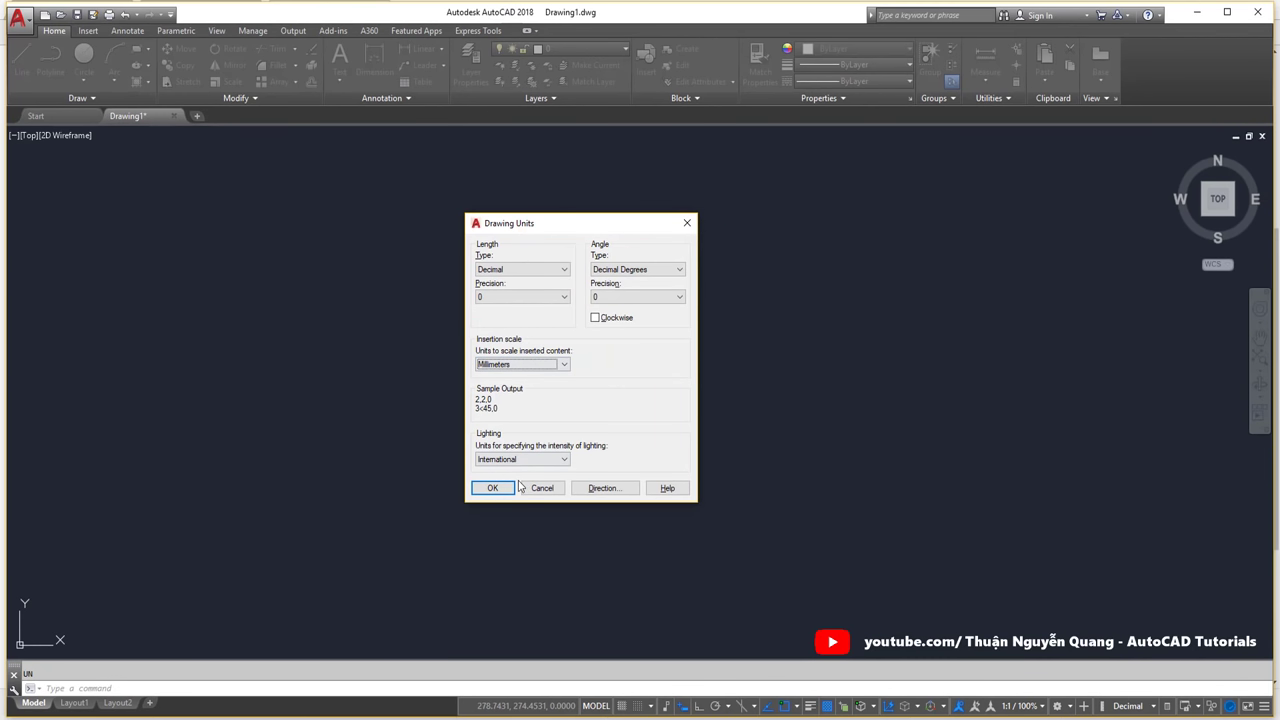
left_click(498, 485)
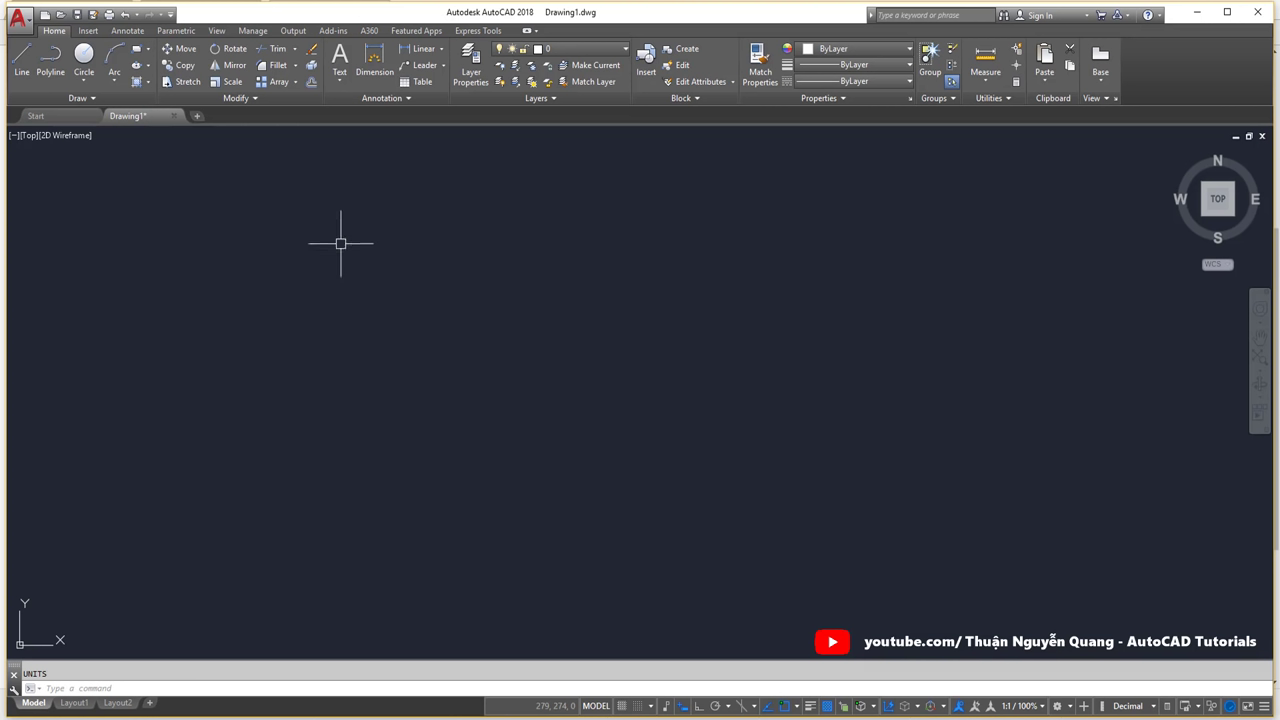
Run OS to bring up the Drafting Settings Object Snap options.
type("o")
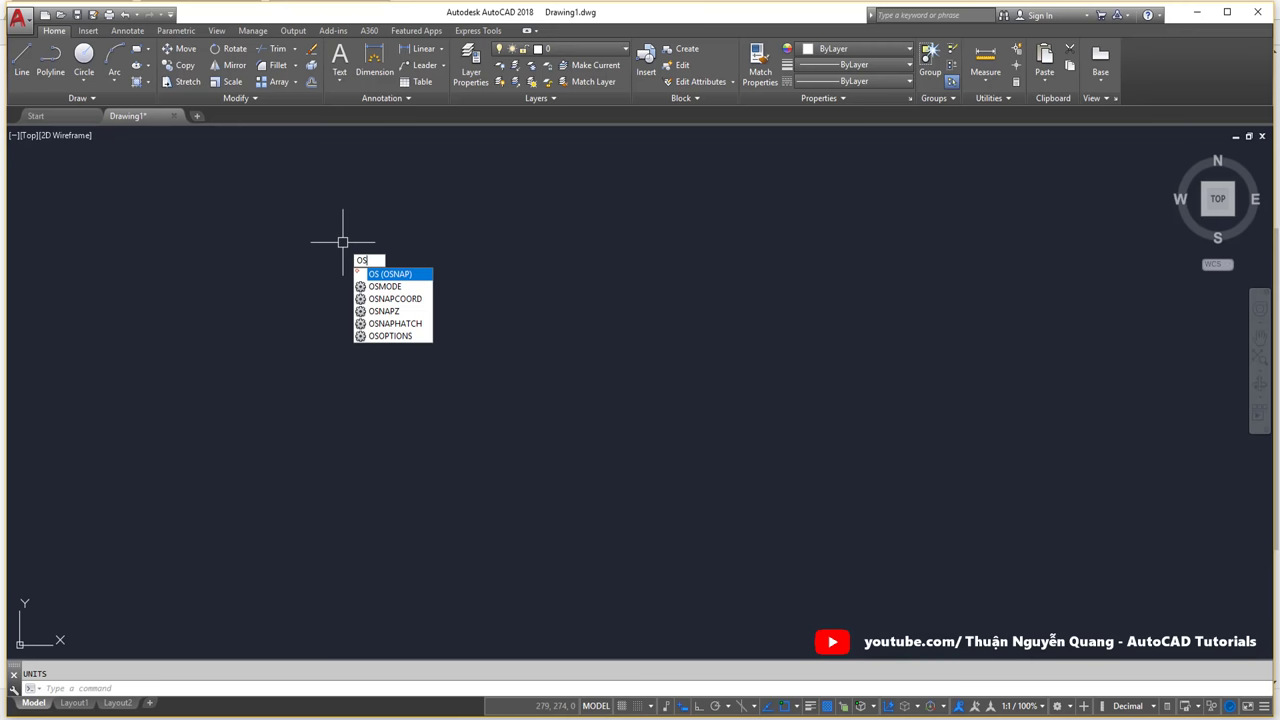
key("Escape")
left_click(1110, 712)
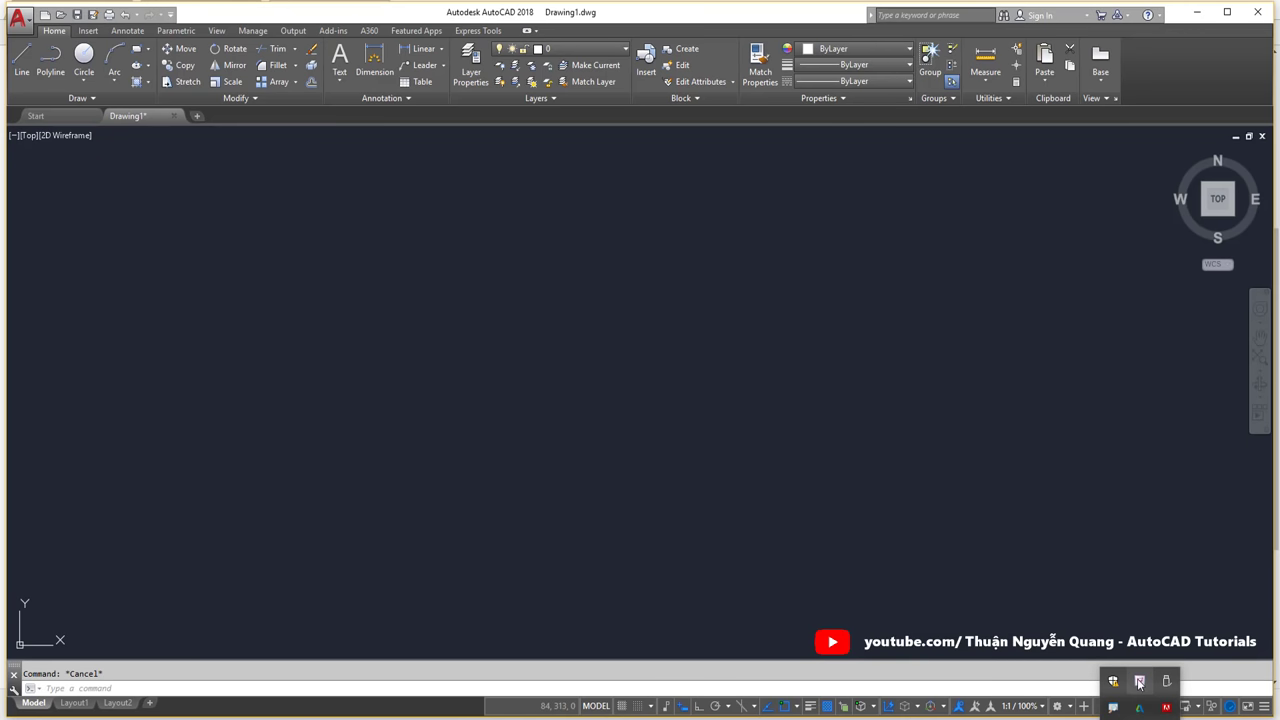
left_click(577, 391)
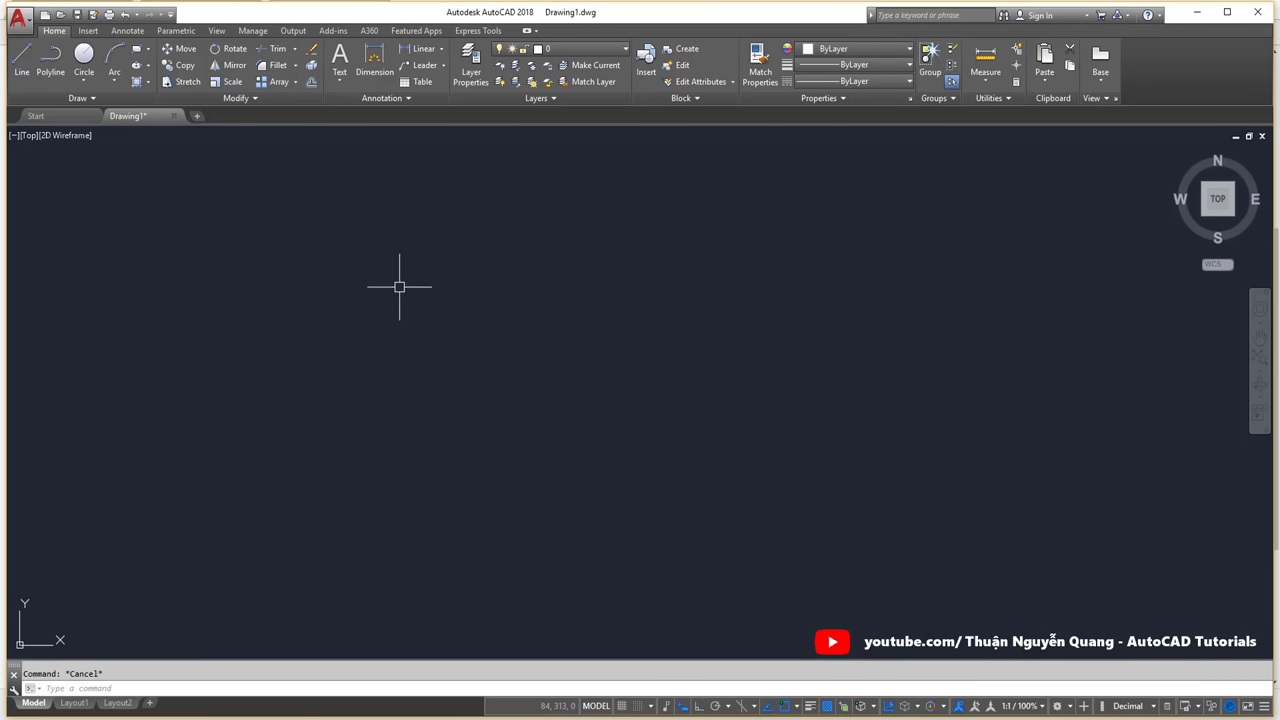
type("os")
key("Return")
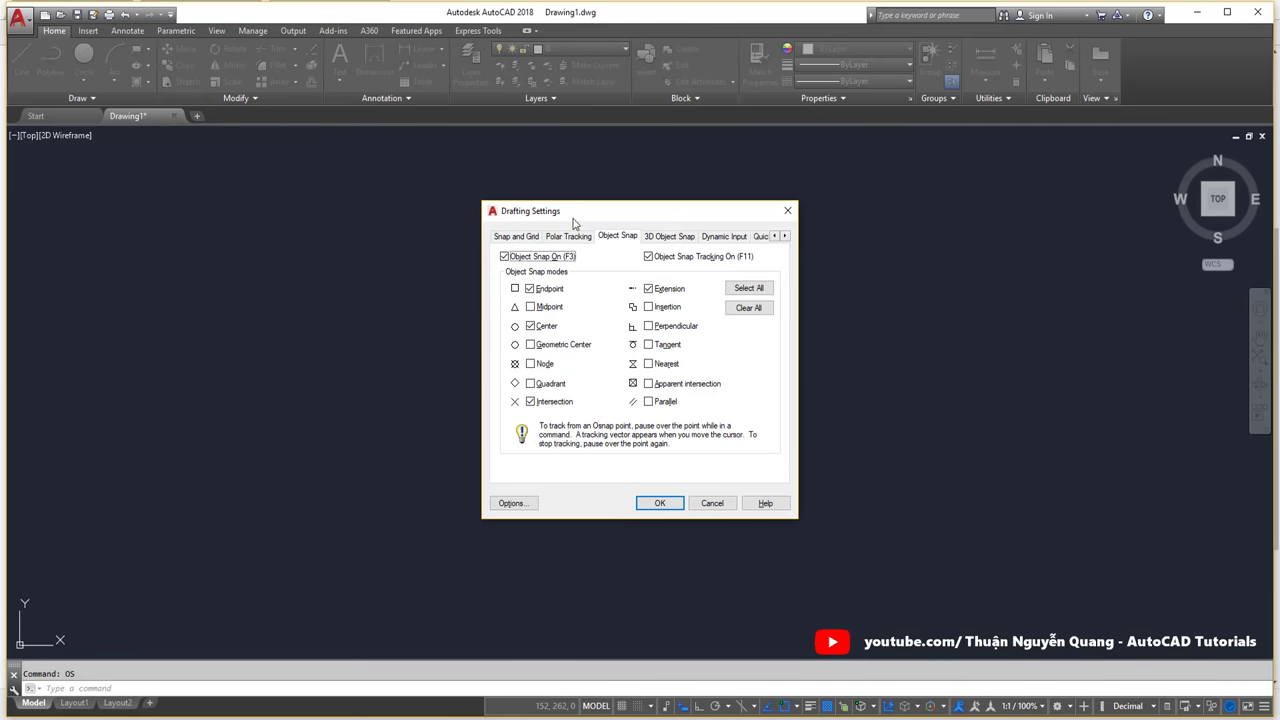
Enable every object snap mode with Select All and confirm with OK.
left_click_drag(574, 222, 536, 224)
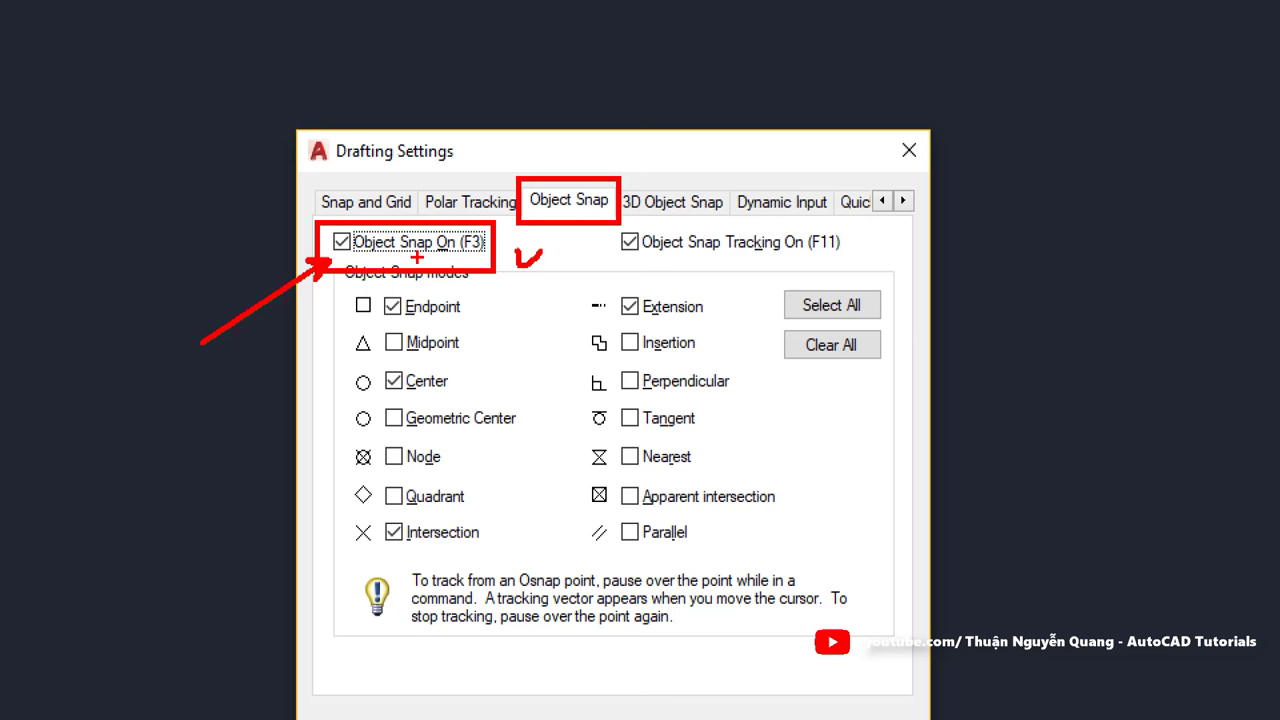
left_click_drag(456, 258, 460, 267)
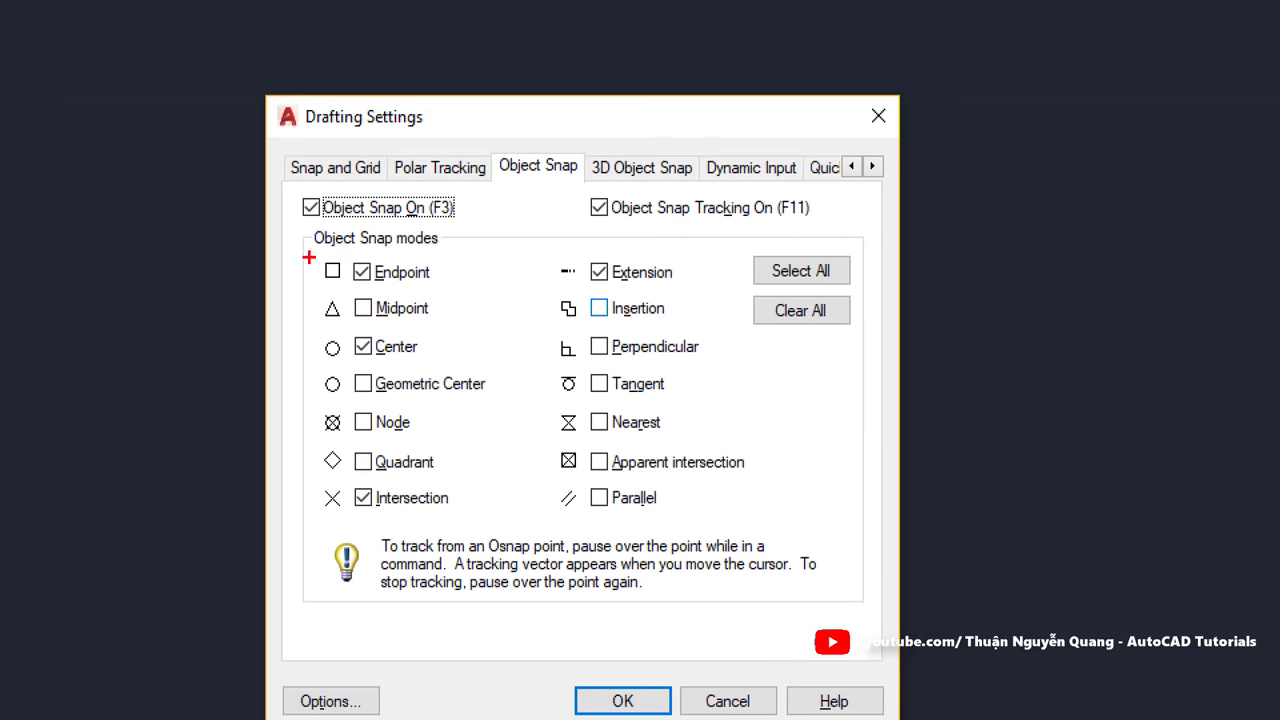
left_click_drag(308, 252, 750, 527)
mouse_move(737, 398)
left_mouse_down()
mouse_move(767, 403)
mouse_move(772, 435)
left_mouse_up()
left_click(707, 288)
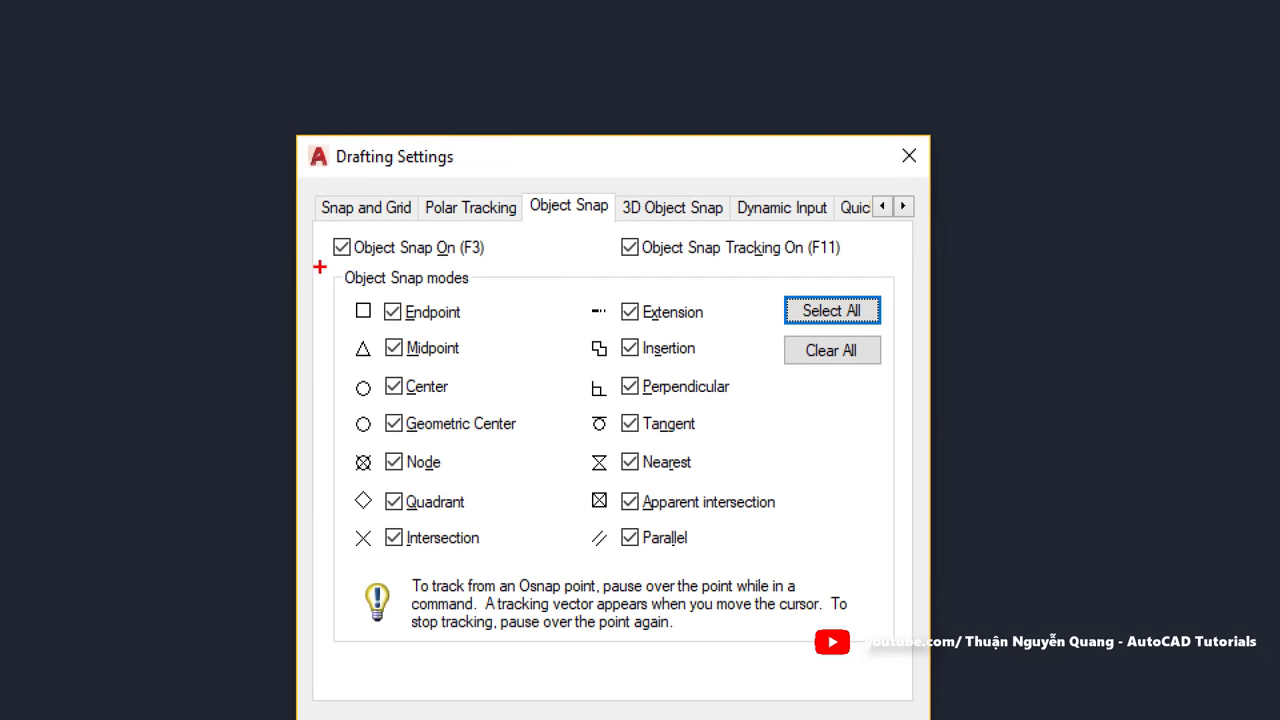
left_click_drag(319, 267, 768, 565)
left_click_drag(786, 465, 818, 466)
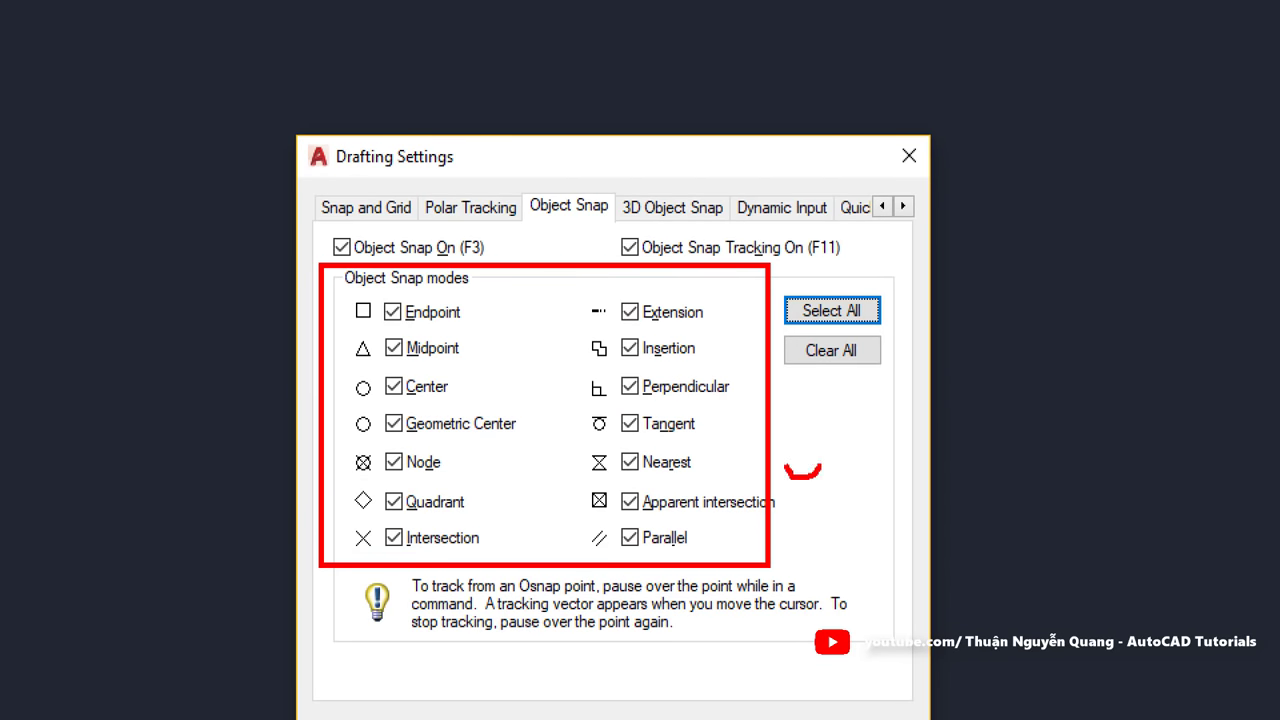
mouse_move(321, 222)
left_mouse_down()
mouse_move(437, 263)
mouse_move(499, 265)
left_mouse_up()
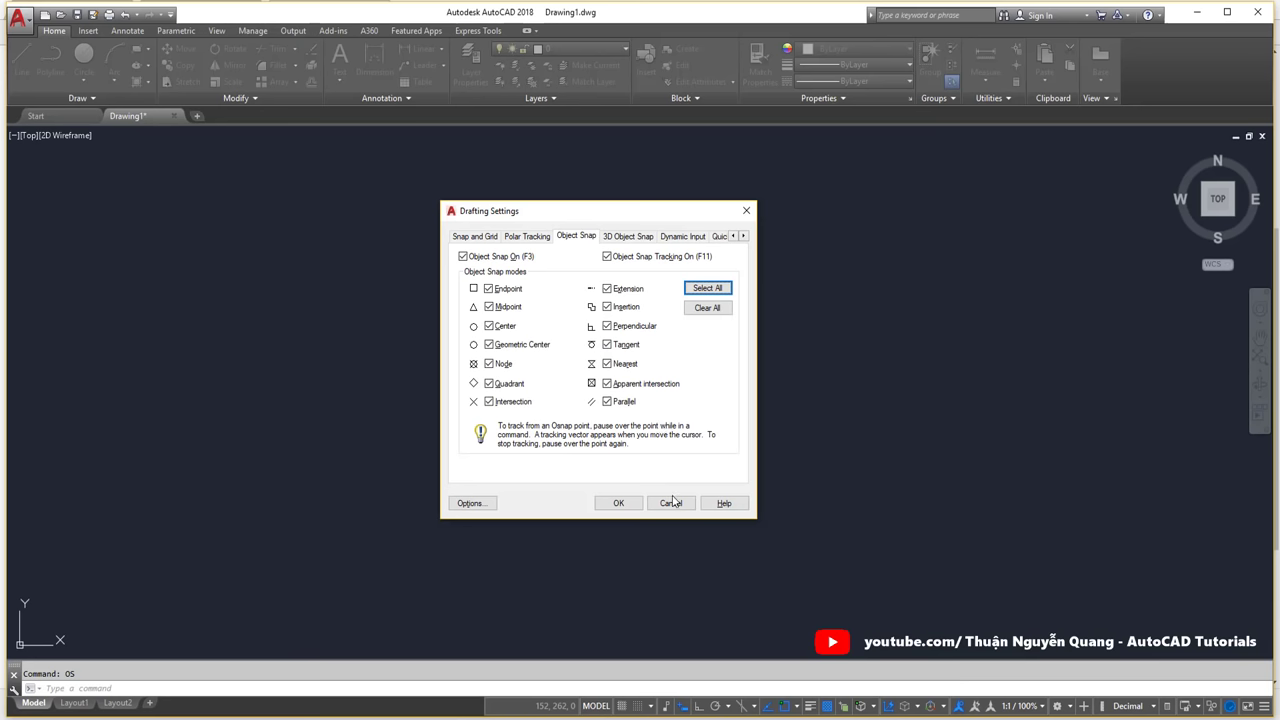
left_click(620, 501)
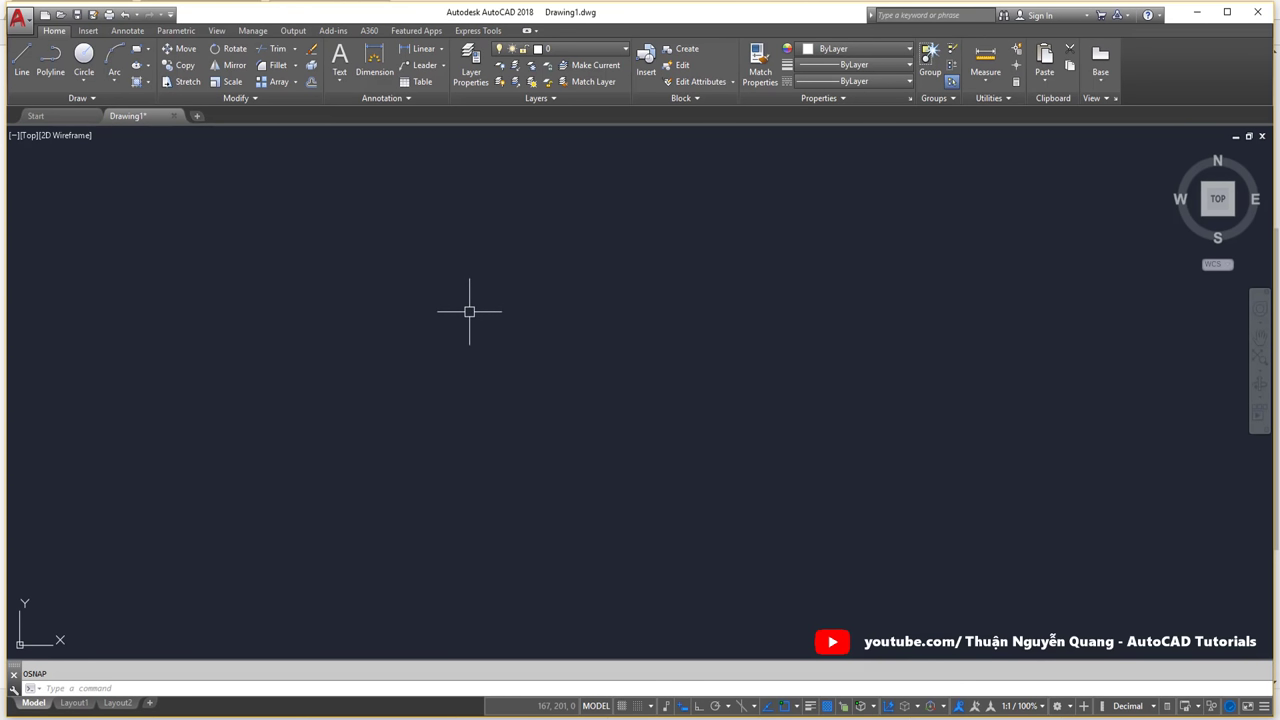
Bring up the Options dialog with OP and reposition it.
type("OP")
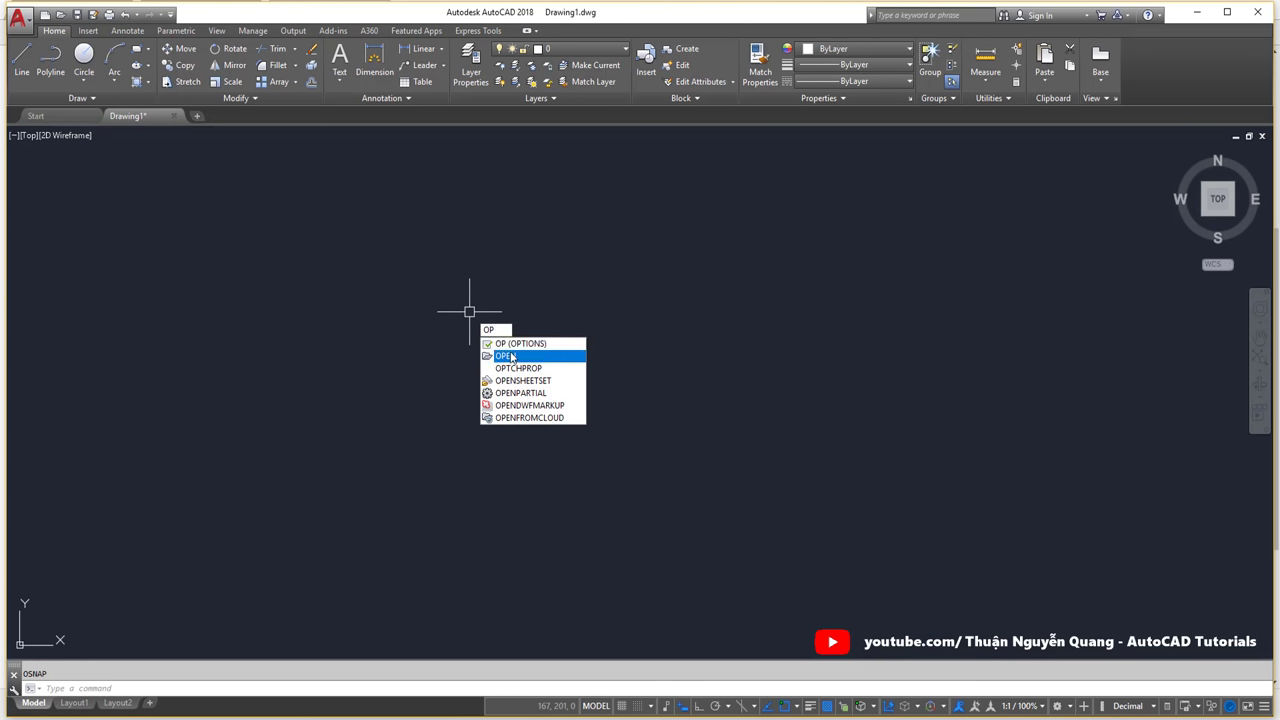
key("Return")
left_click_drag(479, 201, 545, 191)
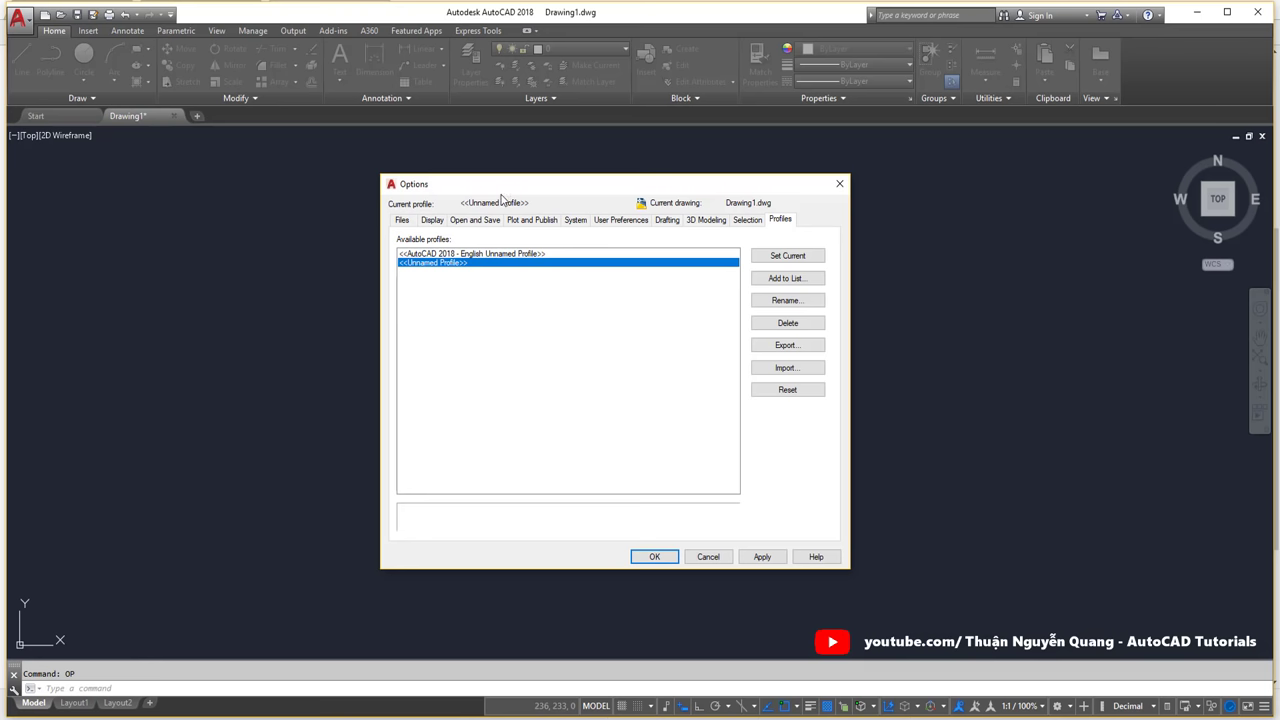
mouse_move(506, 189)
left_mouse_down()
mouse_move(531, 186)
mouse_move(515, 178)
left_mouse_up()
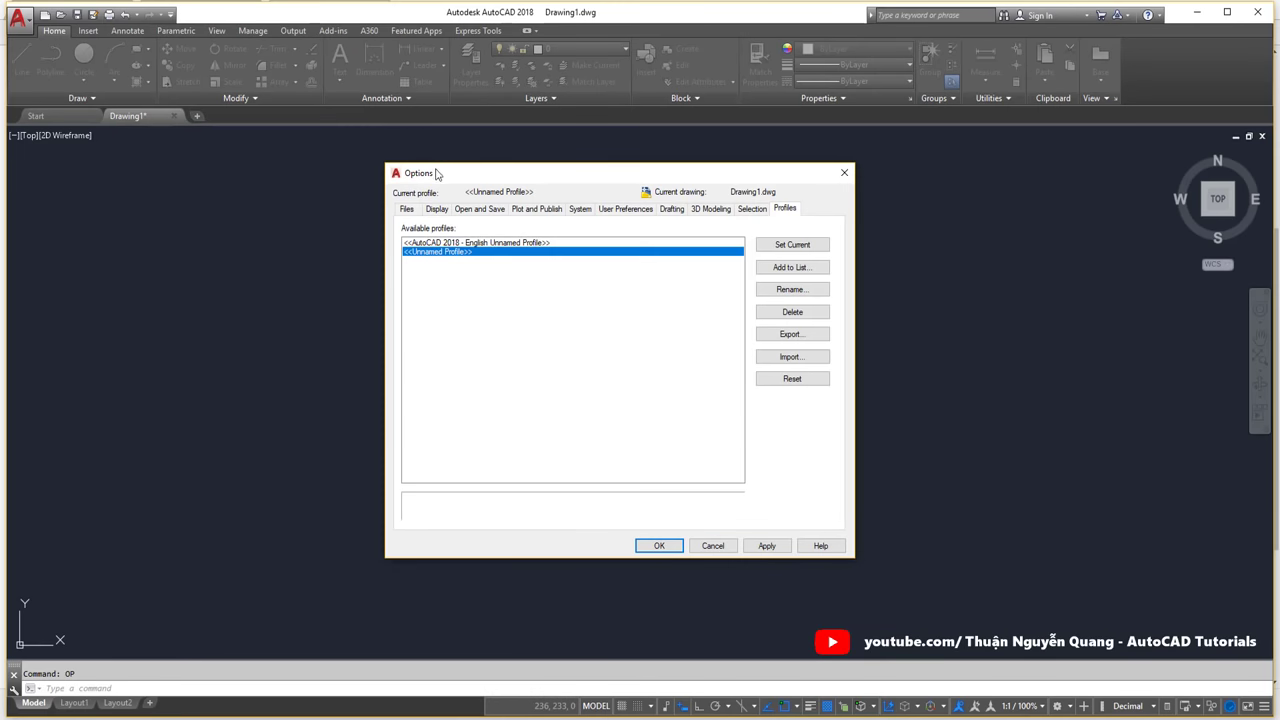
left_click_drag(436, 174, 415, 160)
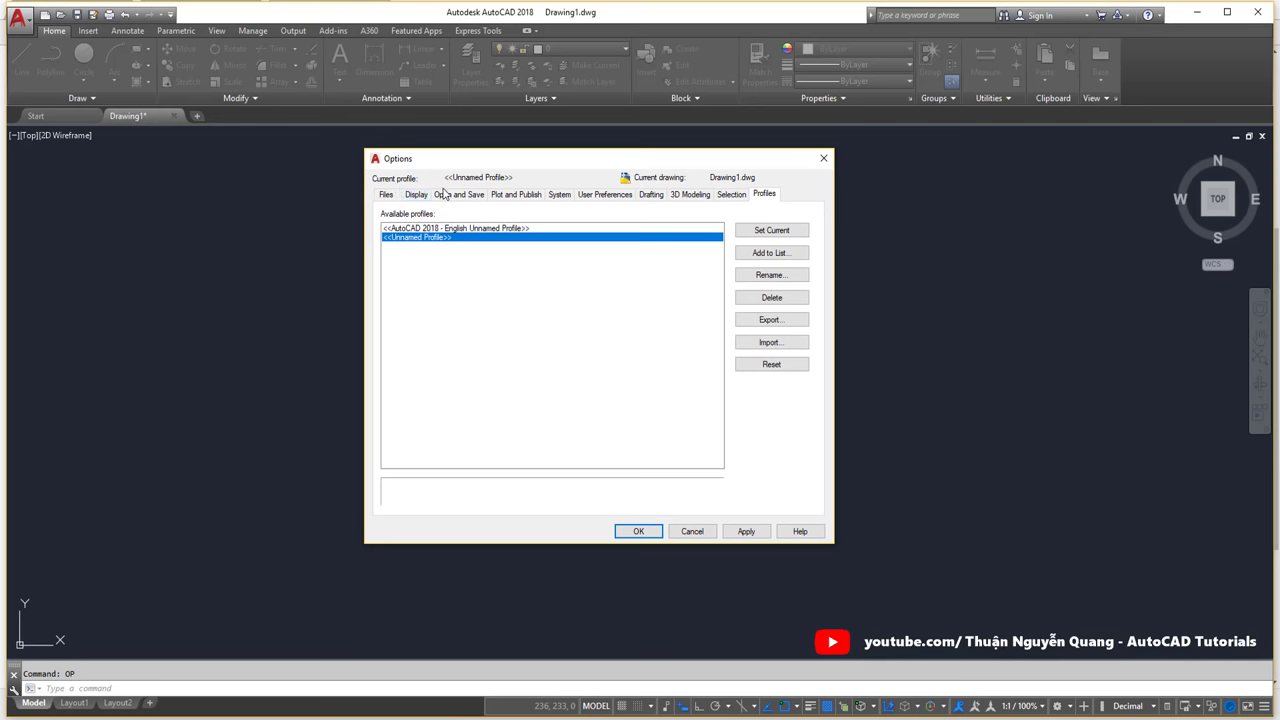
Browse the Options tabs, ending on the Display tab.
left_click(387, 195)
left_click(416, 195)
left_click(459, 195)
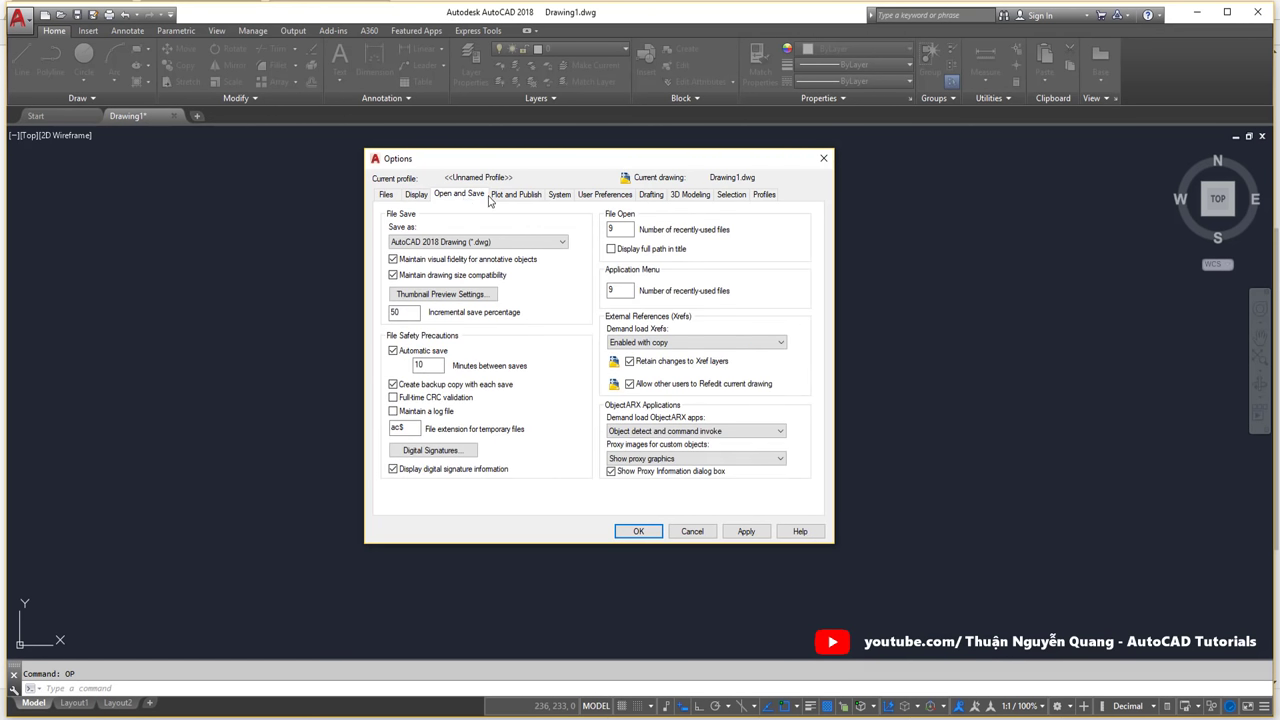
left_click(516, 195)
left_click(559, 195)
left_click(605, 195)
left_click(651, 195)
left_click(690, 195)
left_click(731, 195)
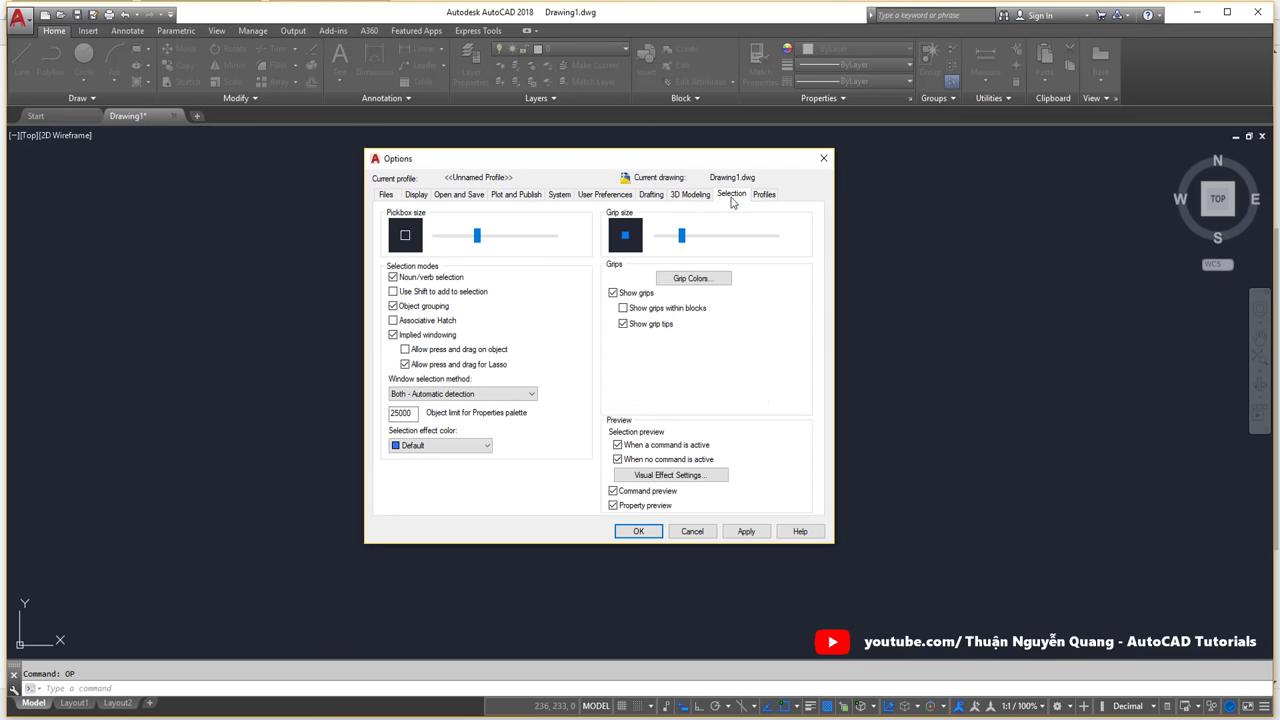
left_click(764, 195)
left_click(387, 195)
left_click(416, 195)
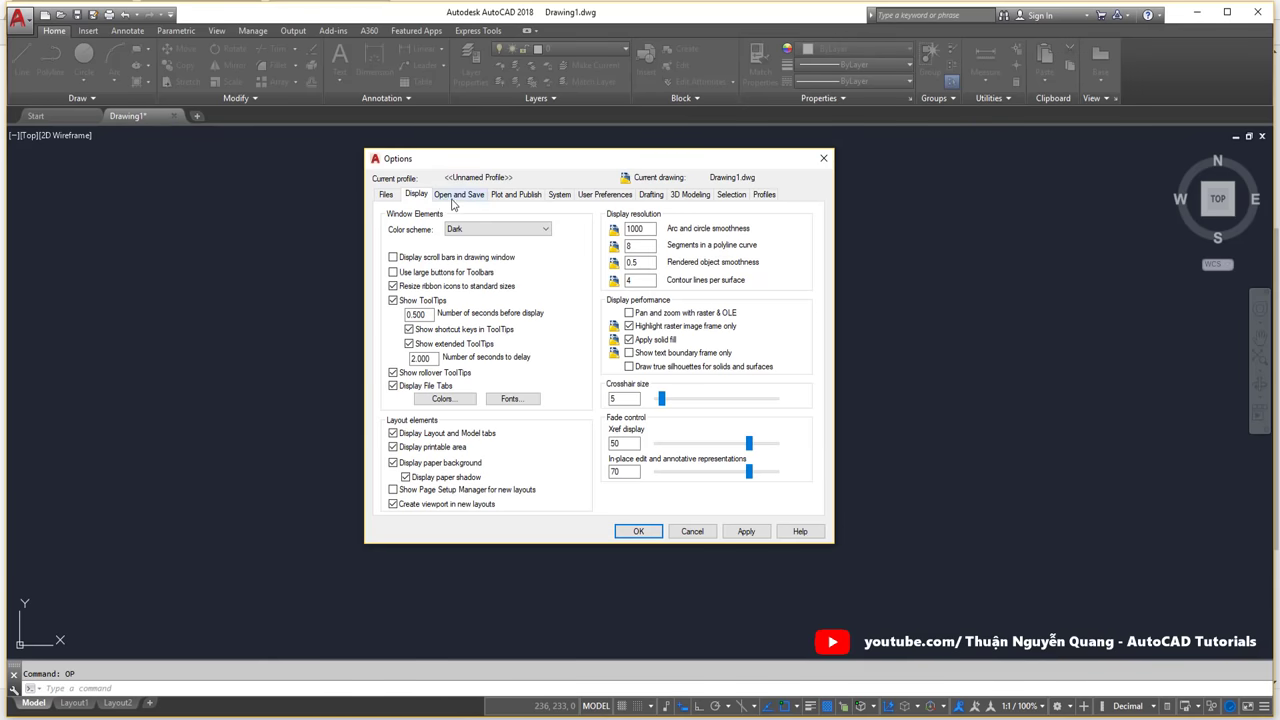
left_click(395, 196)
left_click(410, 195)
left_click(390, 195)
left_click(416, 195)
left_click(390, 195)
left_click(416, 195)
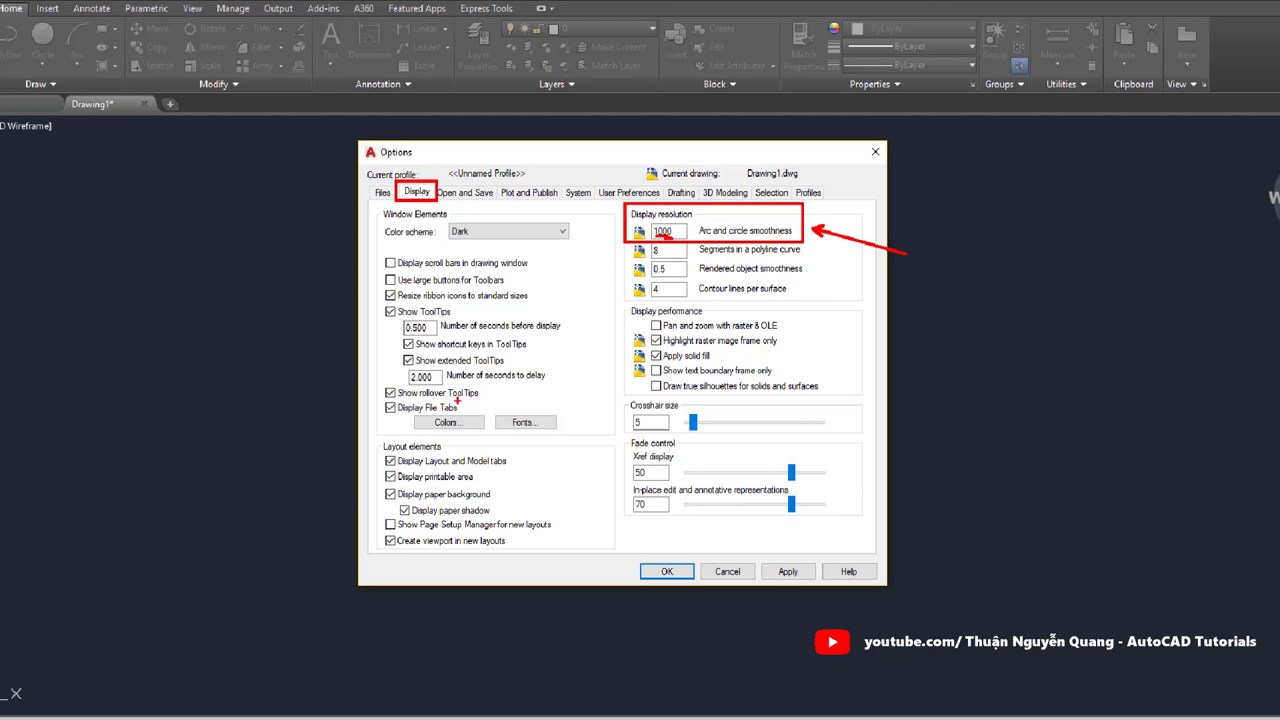
Reposition the Options dialog and confirm the display settings with OK.
left_click_drag(383, 401, 456, 416)
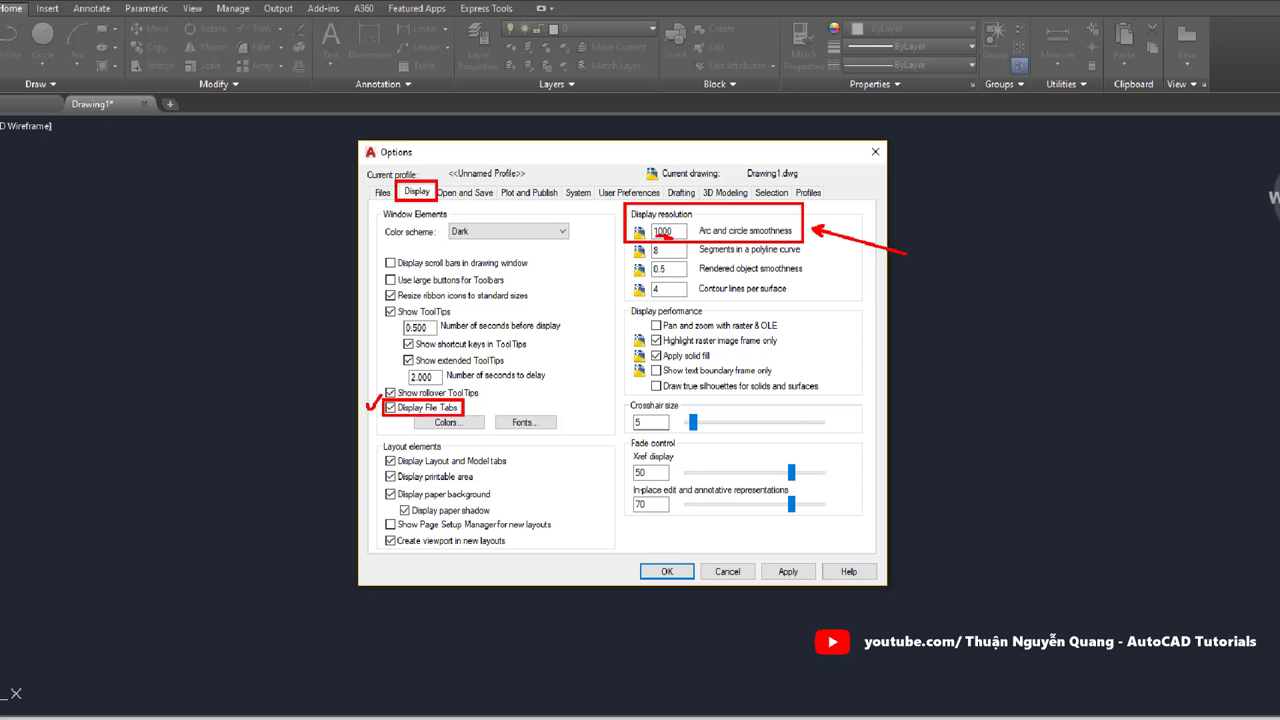
left_click_drag(20, 88, 168, 120)
mouse_move(379, 441)
left_mouse_down()
mouse_move(513, 473)
mouse_move(530, 518)
left_mouse_up()
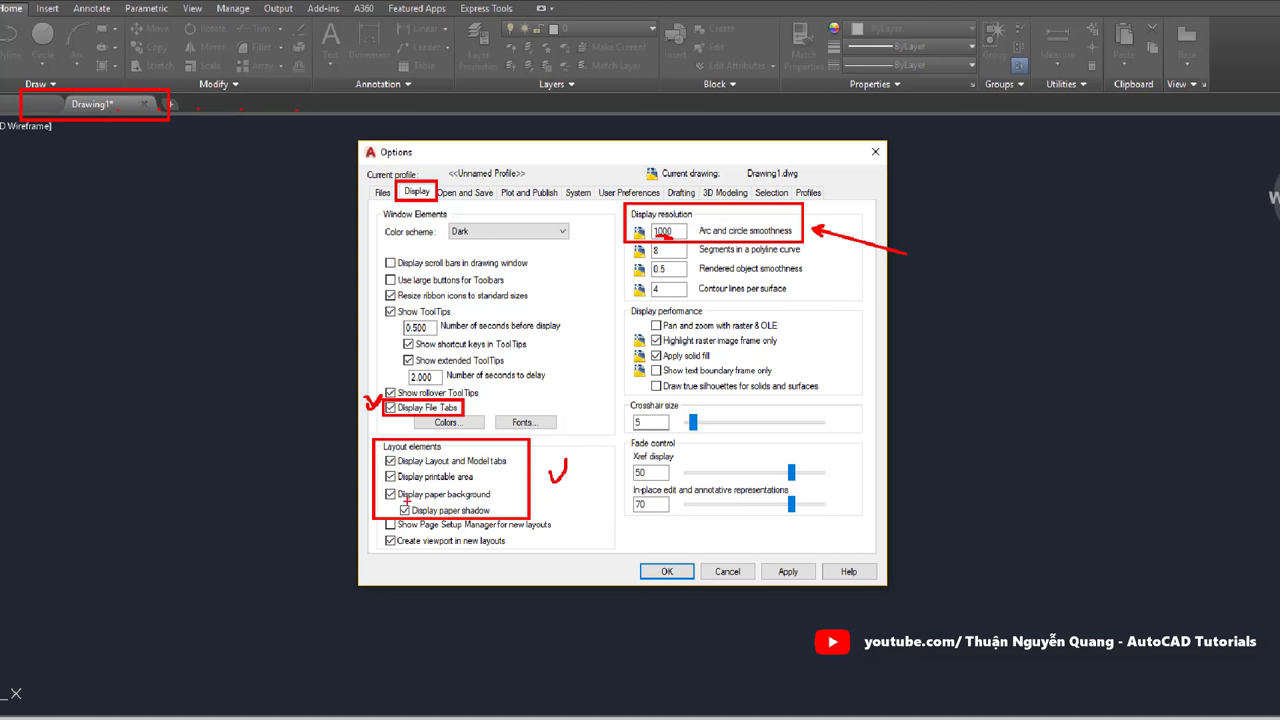
left_click_drag(406, 487, 441, 484)
left_click_drag(416, 420, 484, 418)
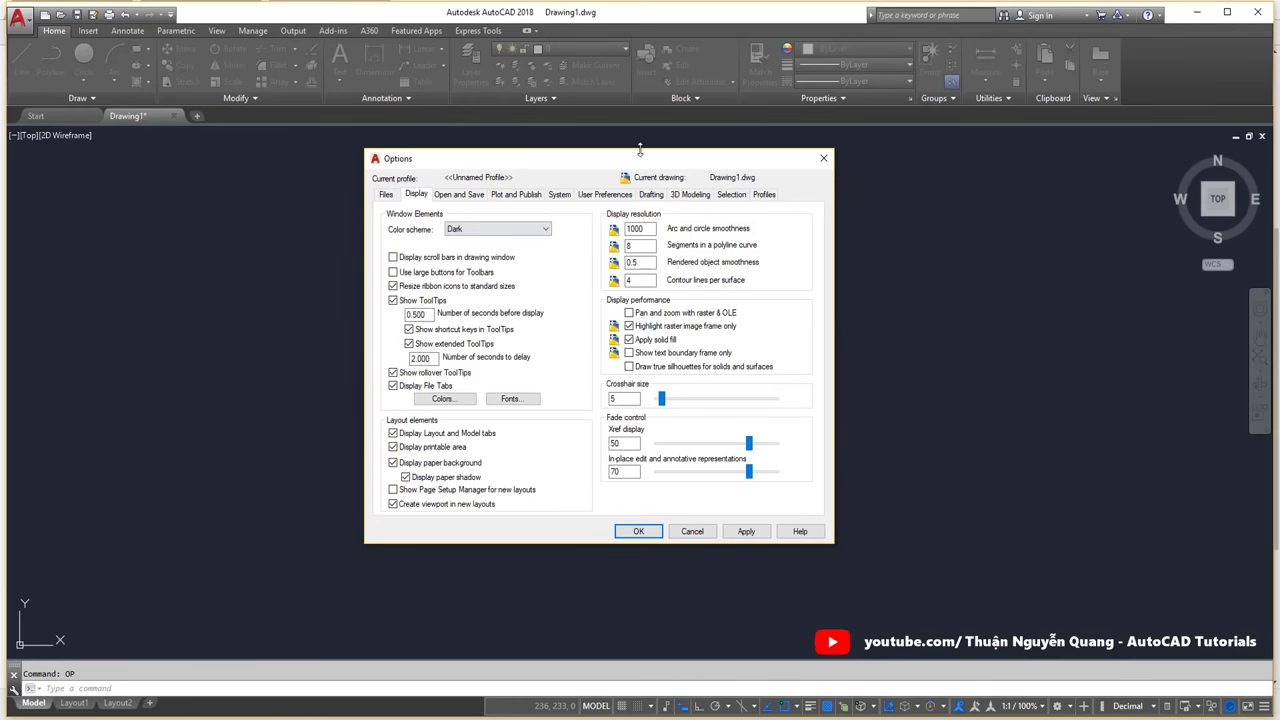
left_click_drag(644, 158, 489, 240)
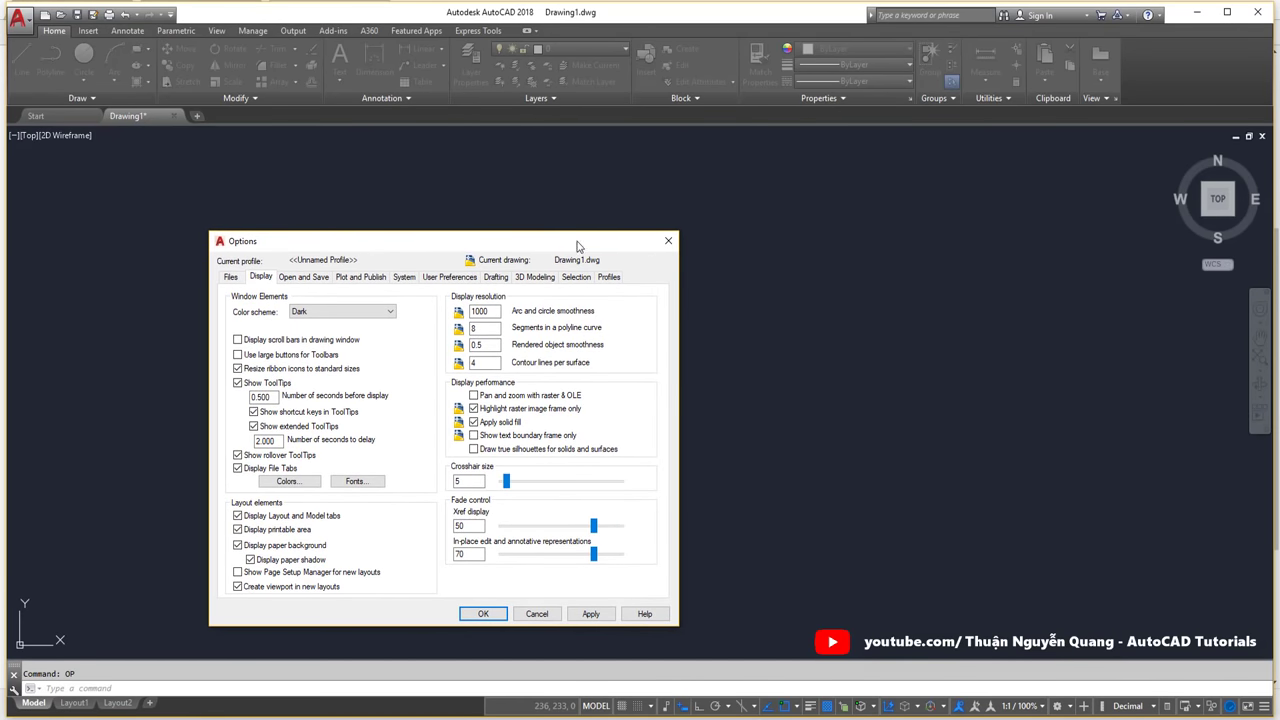
left_click_drag(577, 245, 708, 209)
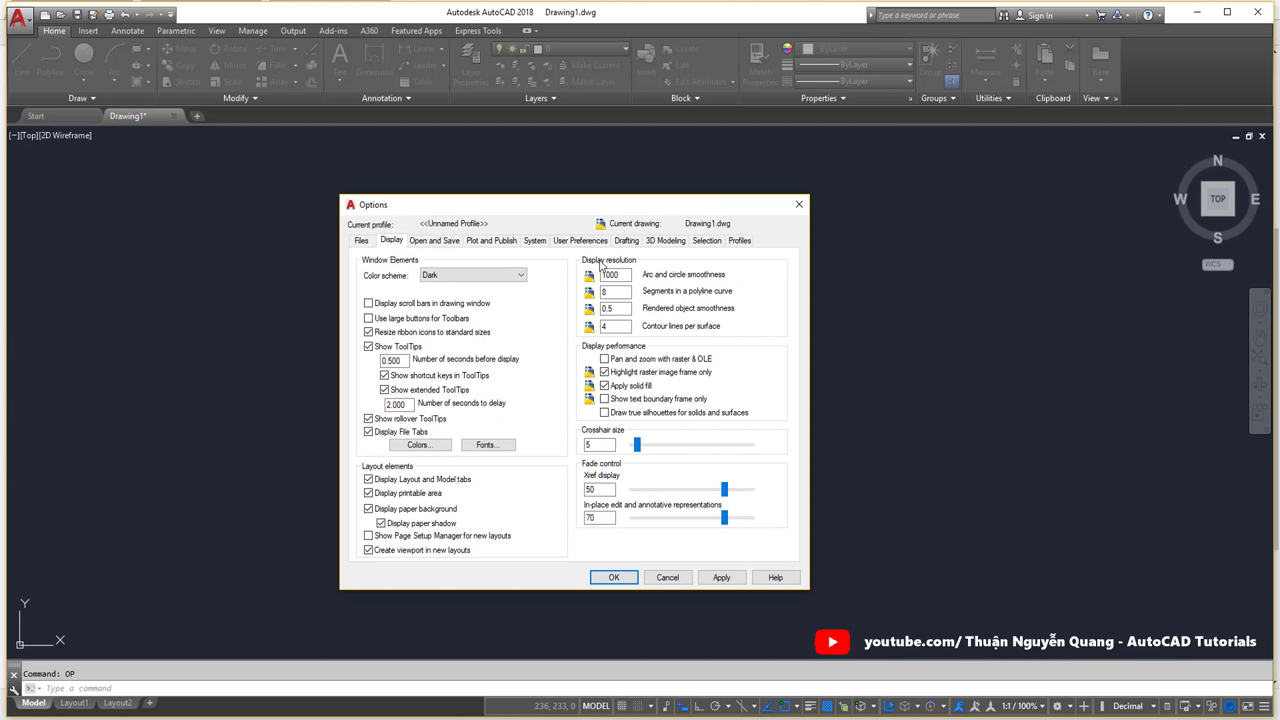
left_click(613, 577)
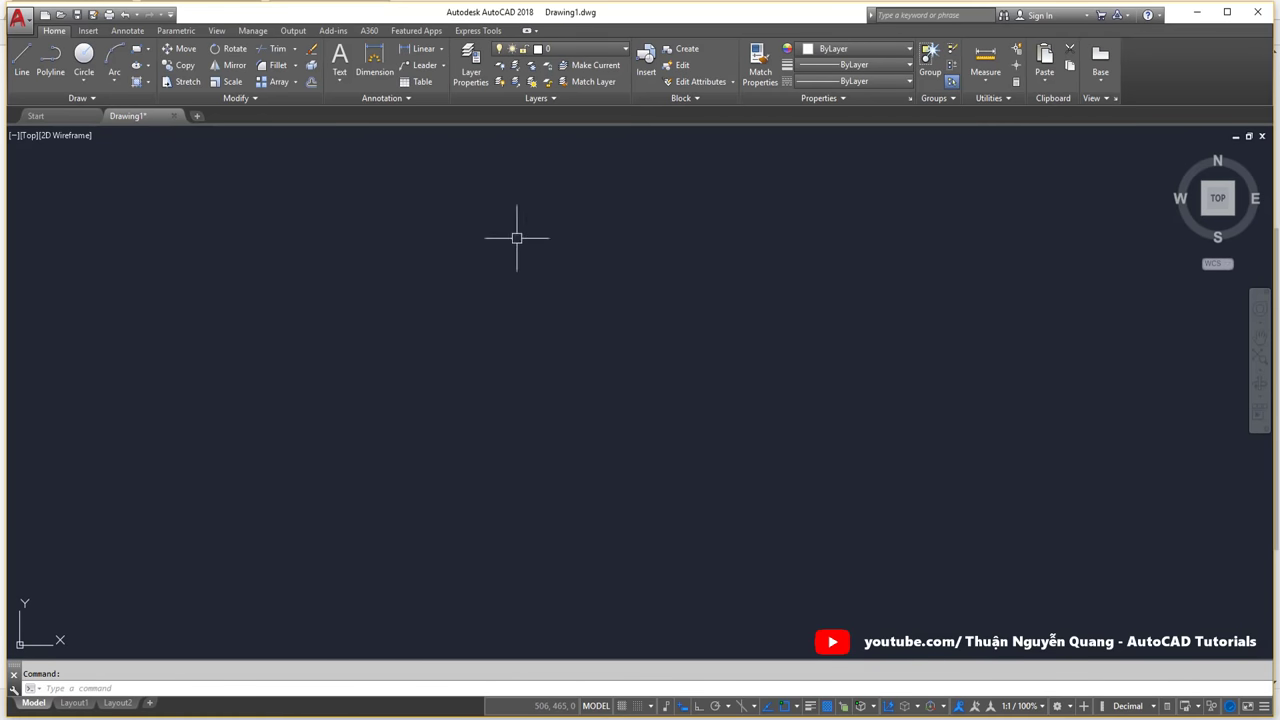
Draw a four-segment zig-zag line.
type("l")
key("Return")
left_click(388, 393)
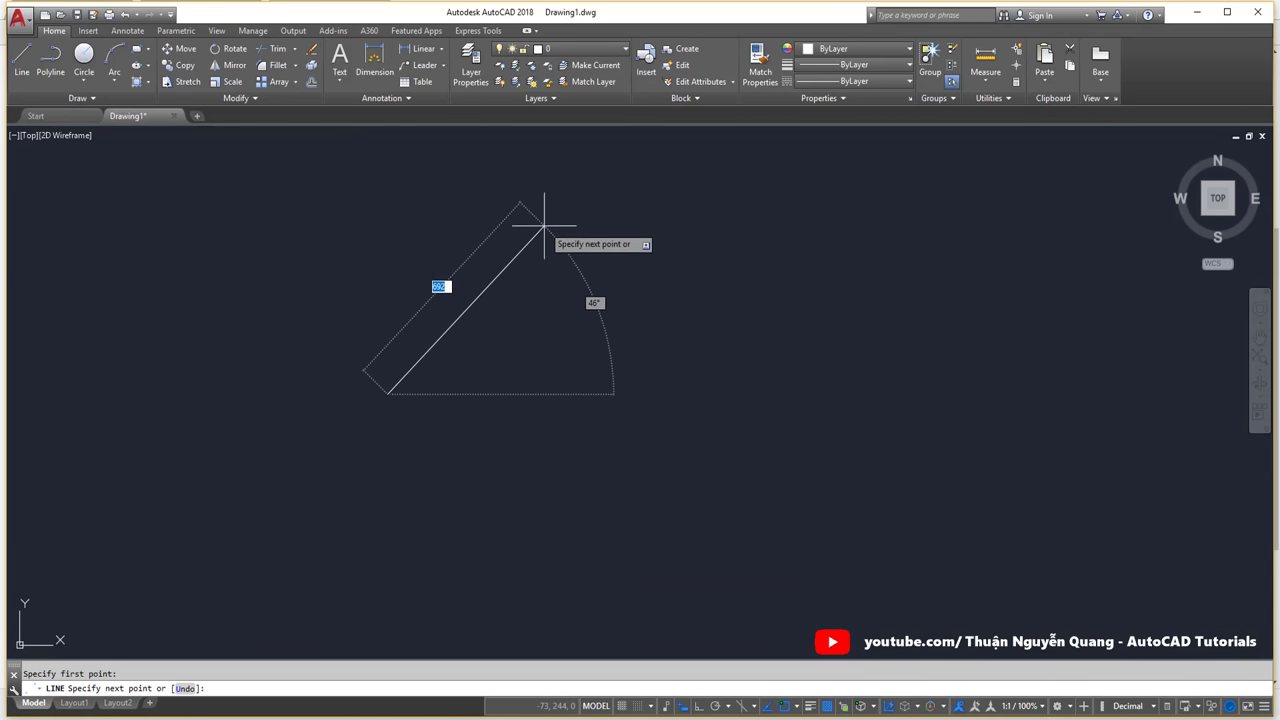
left_click(547, 220)
left_click(630, 353)
left_click(800, 248)
key("Return")
left_click(500, 237)
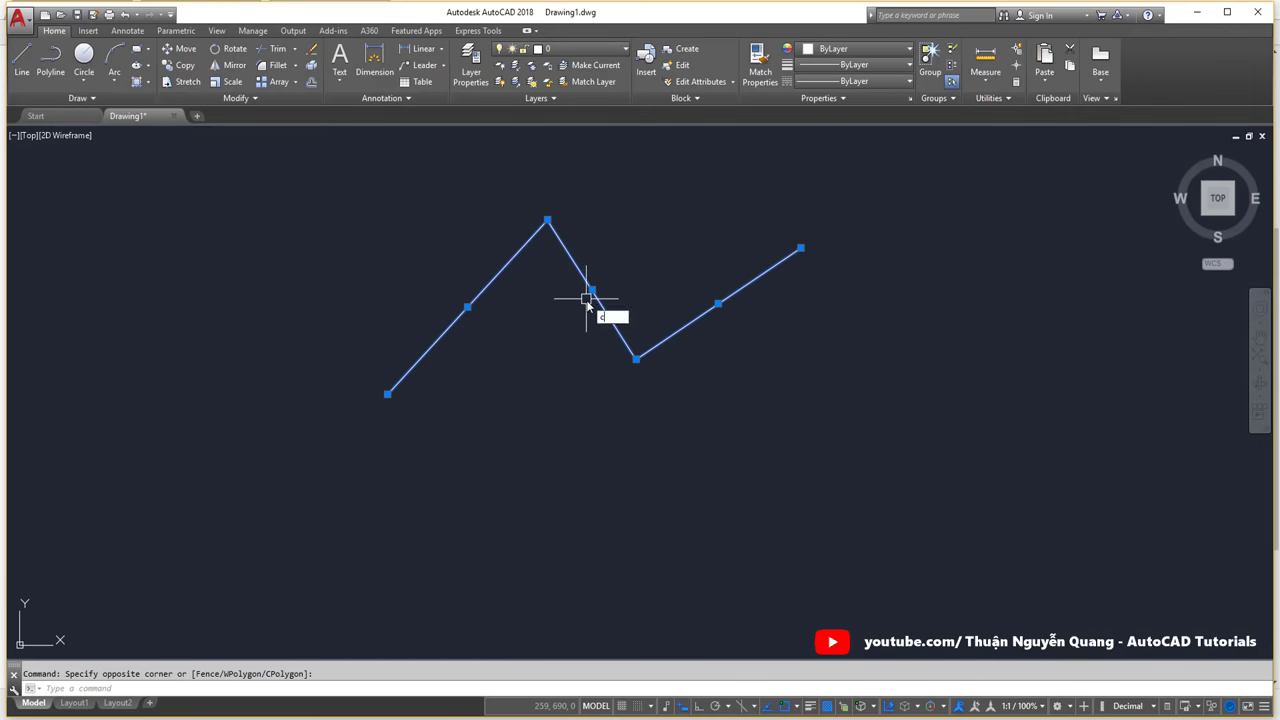
Copy the zig-zag line to two more positions.
type("c")
key("Return")
left_click(598, 262)
left_click(596, 380)
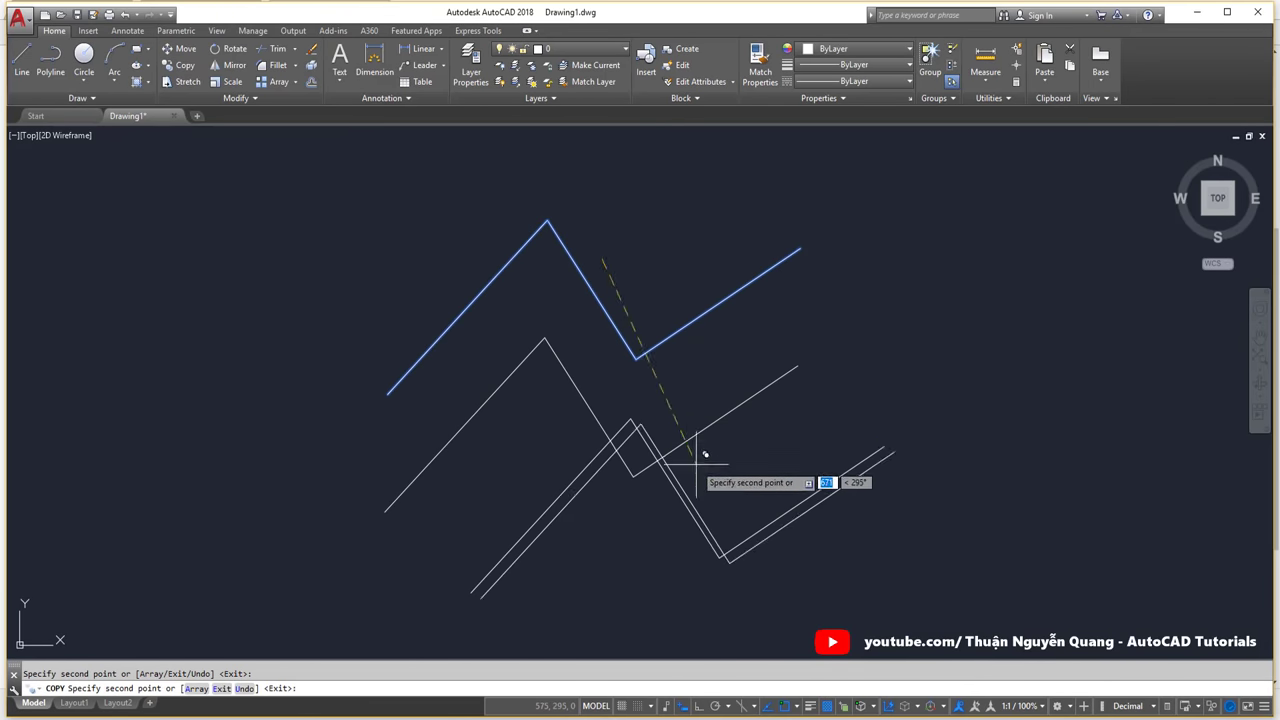
left_click(846, 465)
left_click(897, 268)
key("Escape")
Recolour most of the zig-zag segments Red, leaving two lines white.
left_click_drag(963, 471, 709, 191)
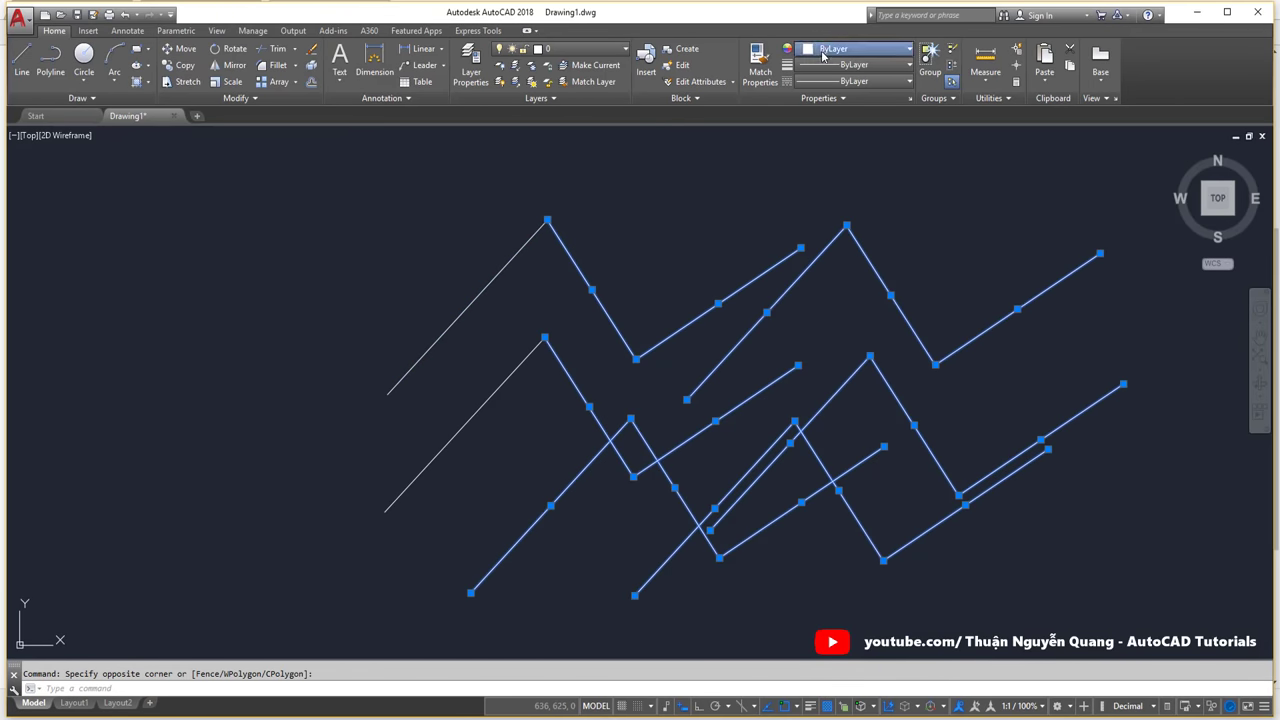
left_click(857, 48)
left_click(845, 120)
key("Escape")
scroll(673, 355, "down", 4)
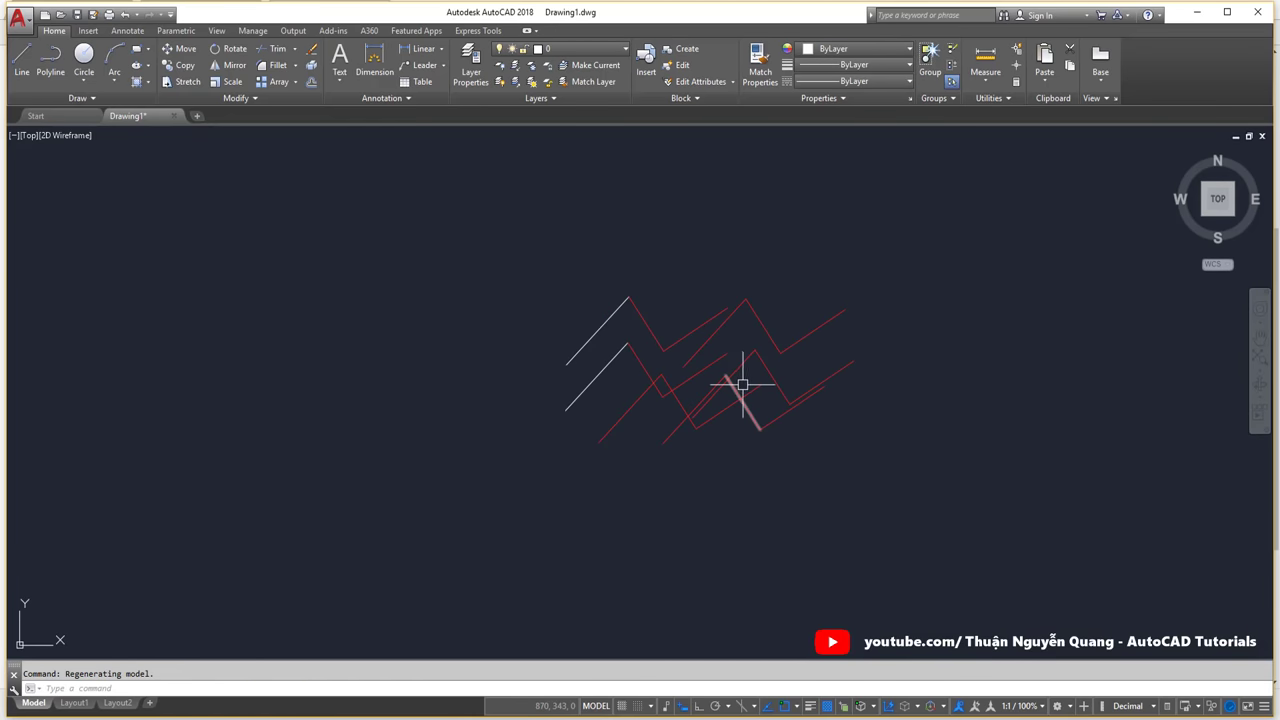
scroll(729, 386, "up", 4)
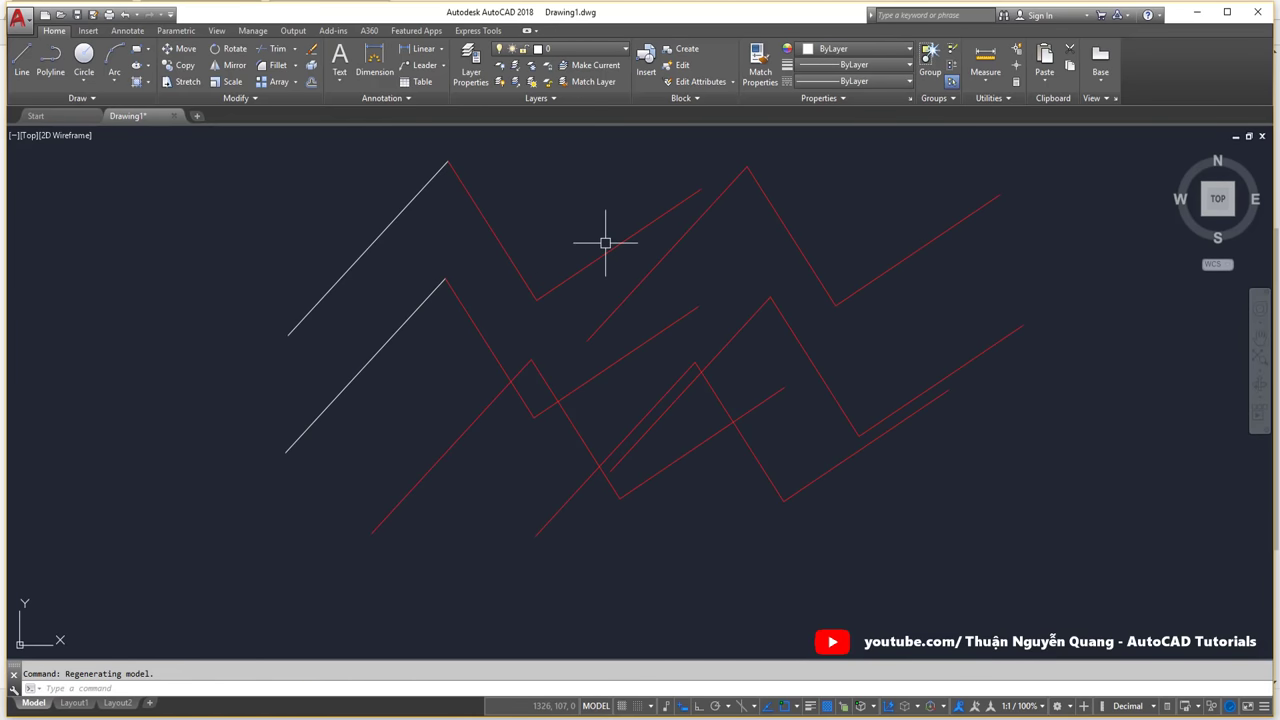
middle_click_drag(566, 217, 561, 301)
left_click(414, 163)
left_click(688, 254)
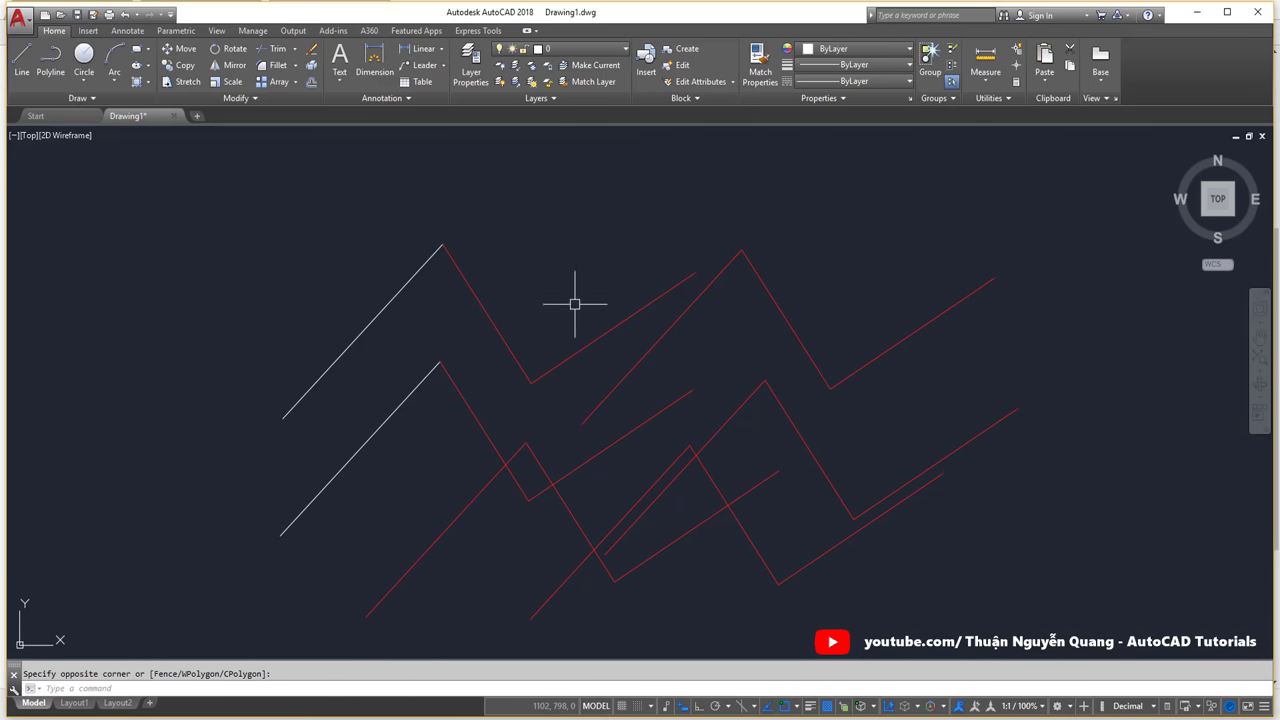
middle_click_drag(600, 357, 598, 354)
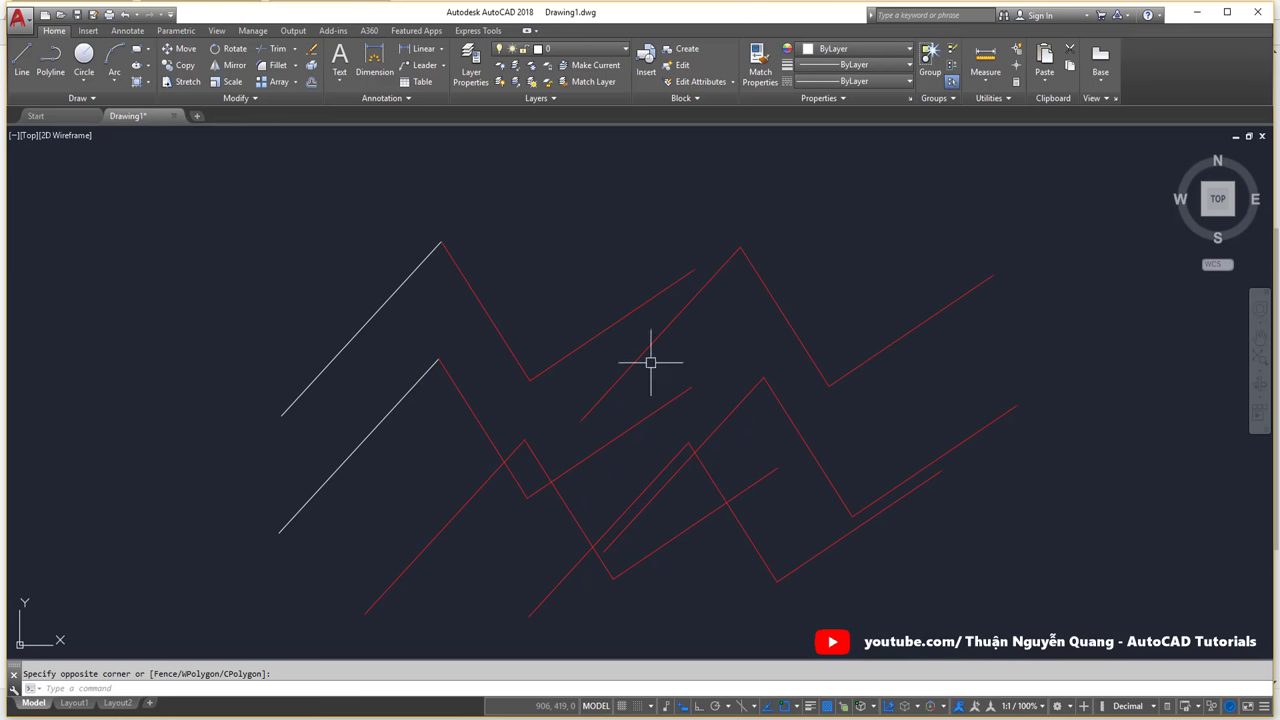
Set the 2D model space uniform background colour to Black in Options.
type("OP")
key("Return")
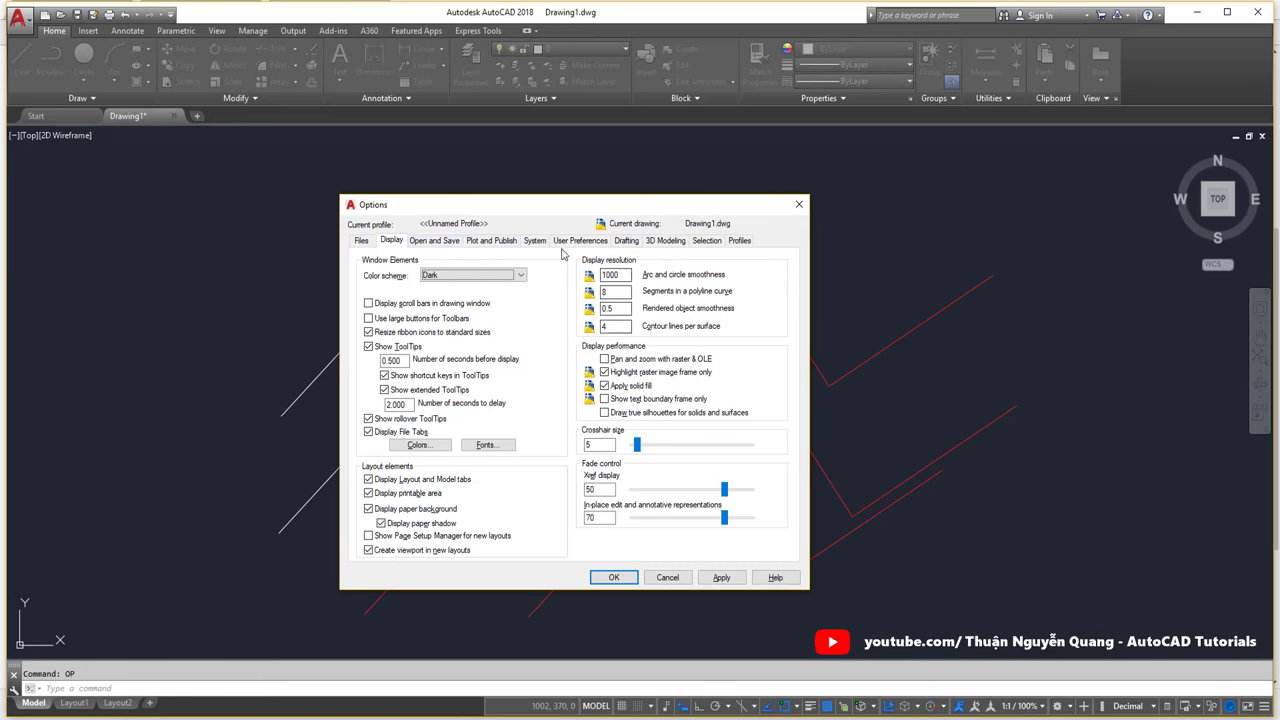
left_click(417, 444)
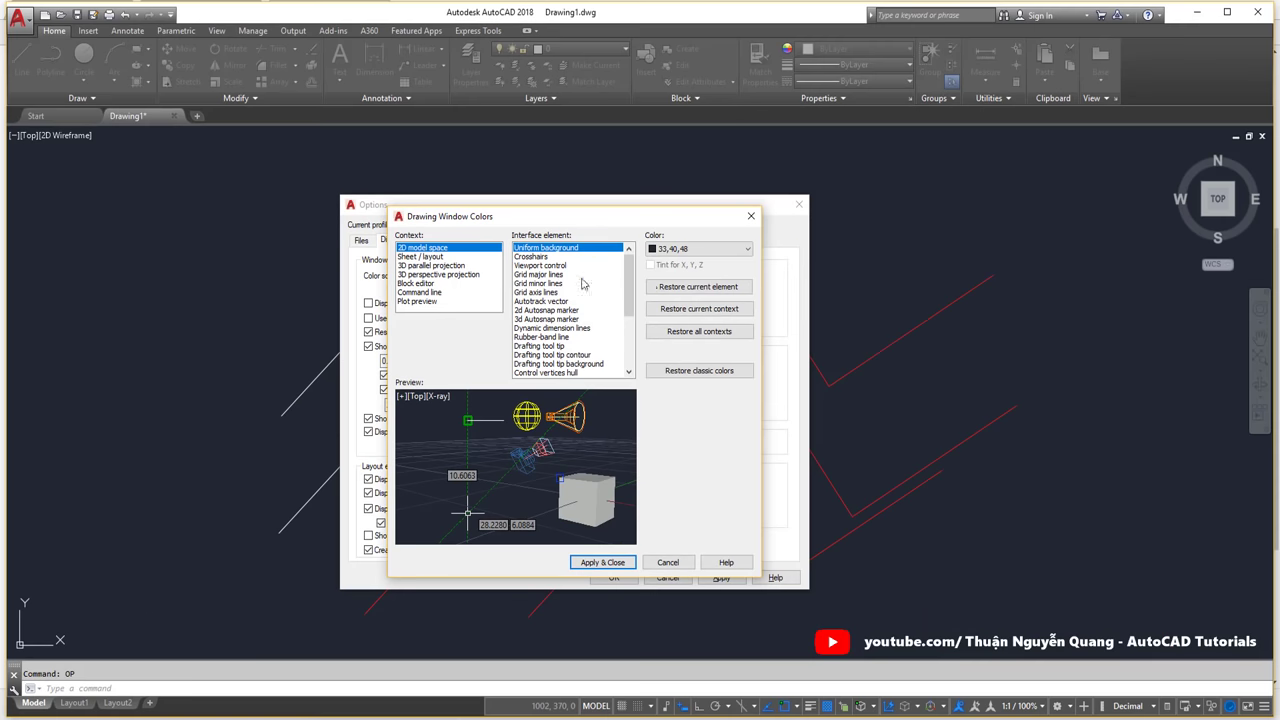
left_click(700, 248)
left_click(670, 340)
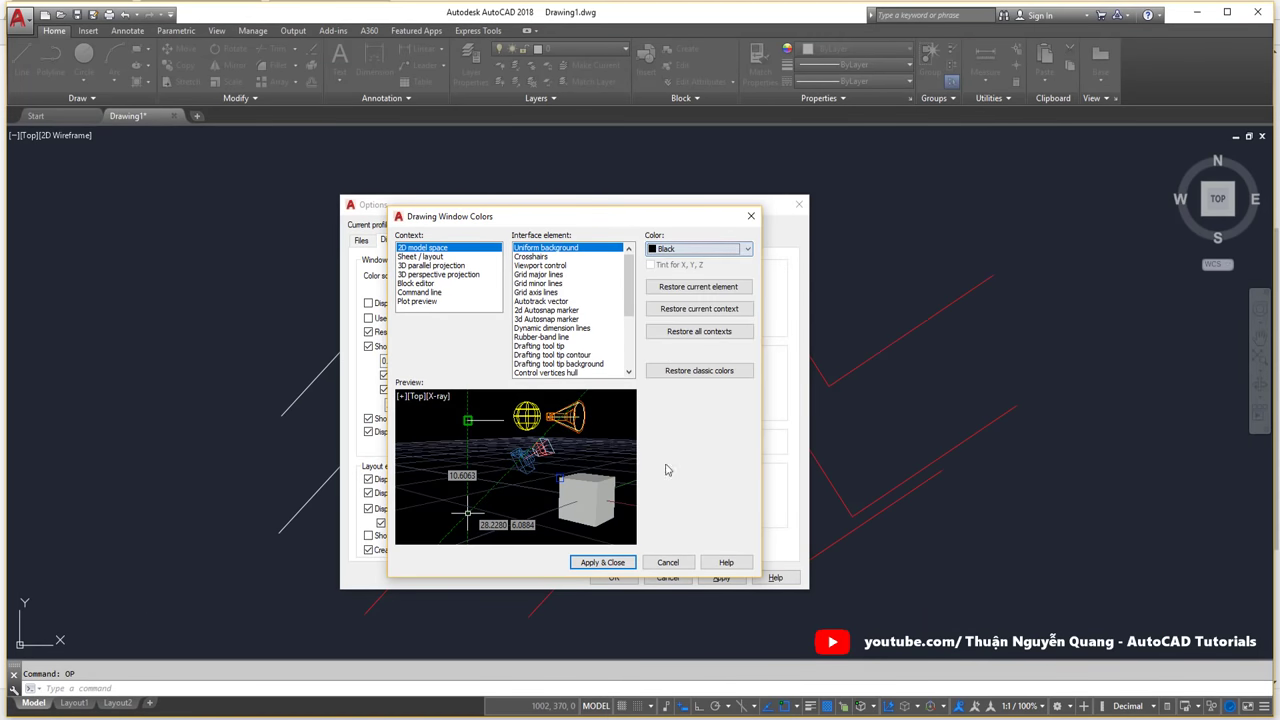
left_click(603, 562)
left_click(722, 578)
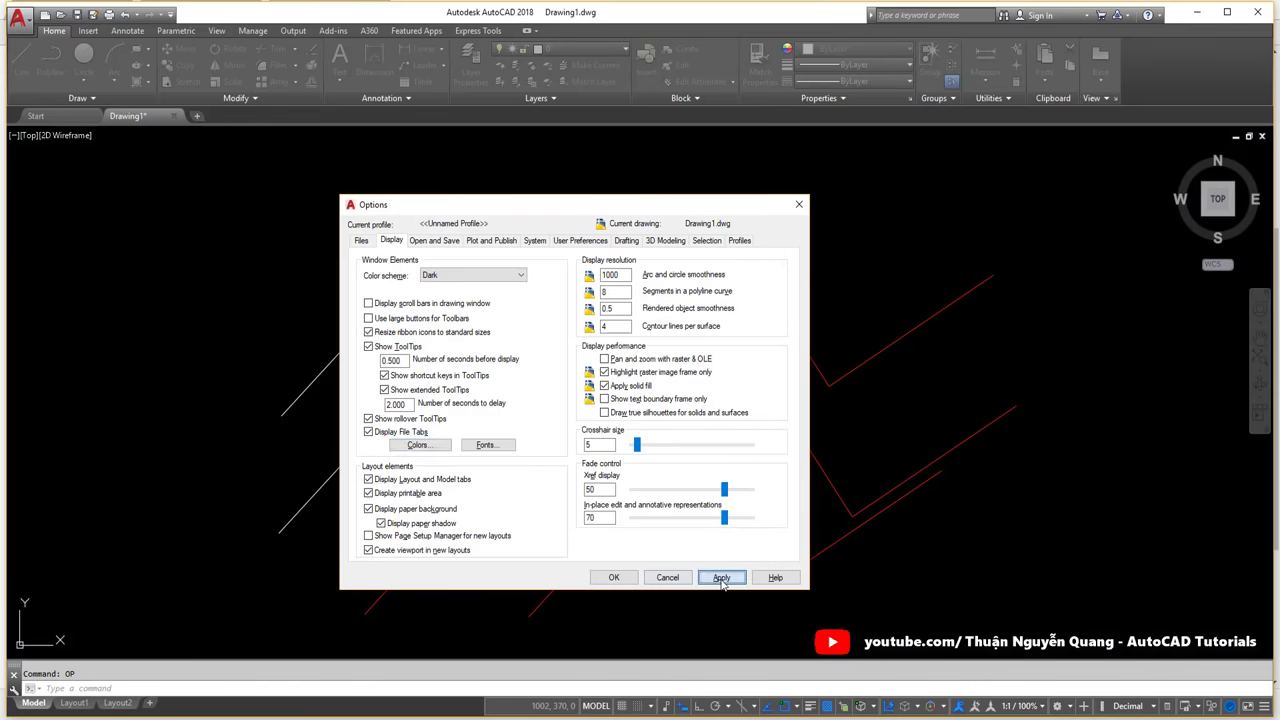
left_click(614, 578)
scroll(686, 371, "down", 4)
scroll(688, 370, "up", 4)
Crossing-select the upper line, then a larger group of lines, clearing each selection with Esc.
left_click(747, 272)
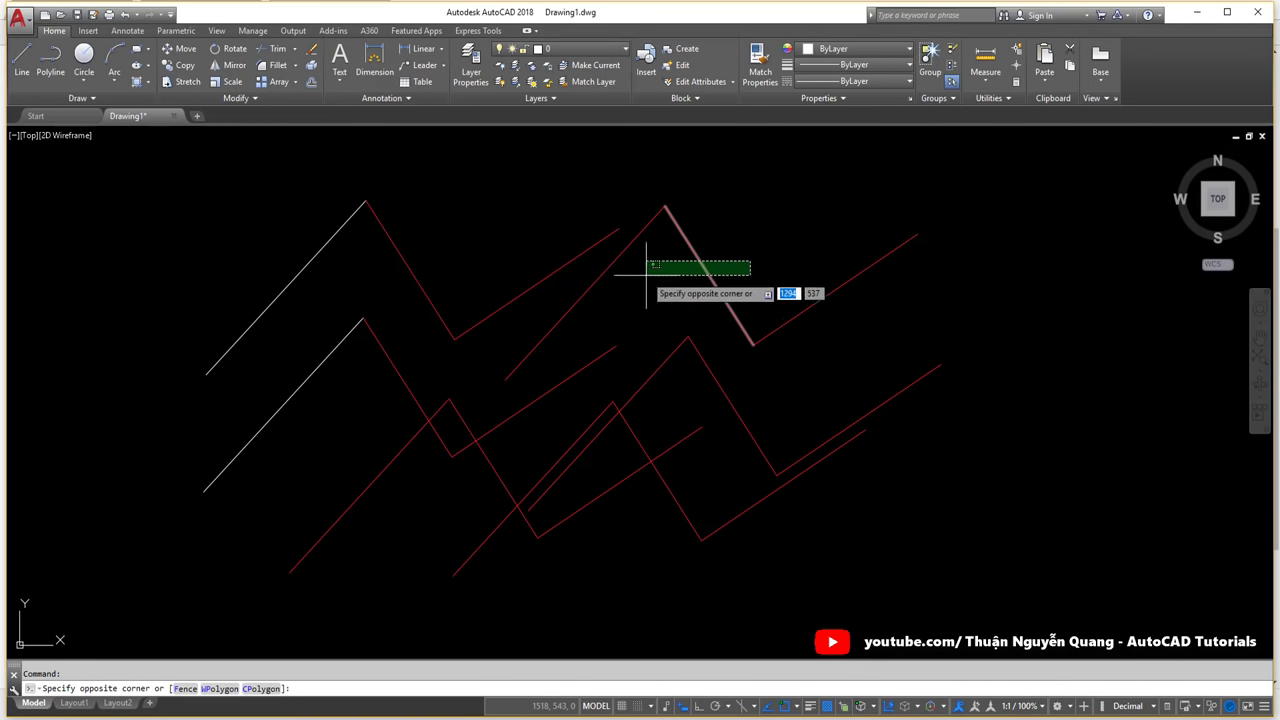
left_click(566, 274)
key("Escape")
left_click(843, 563)
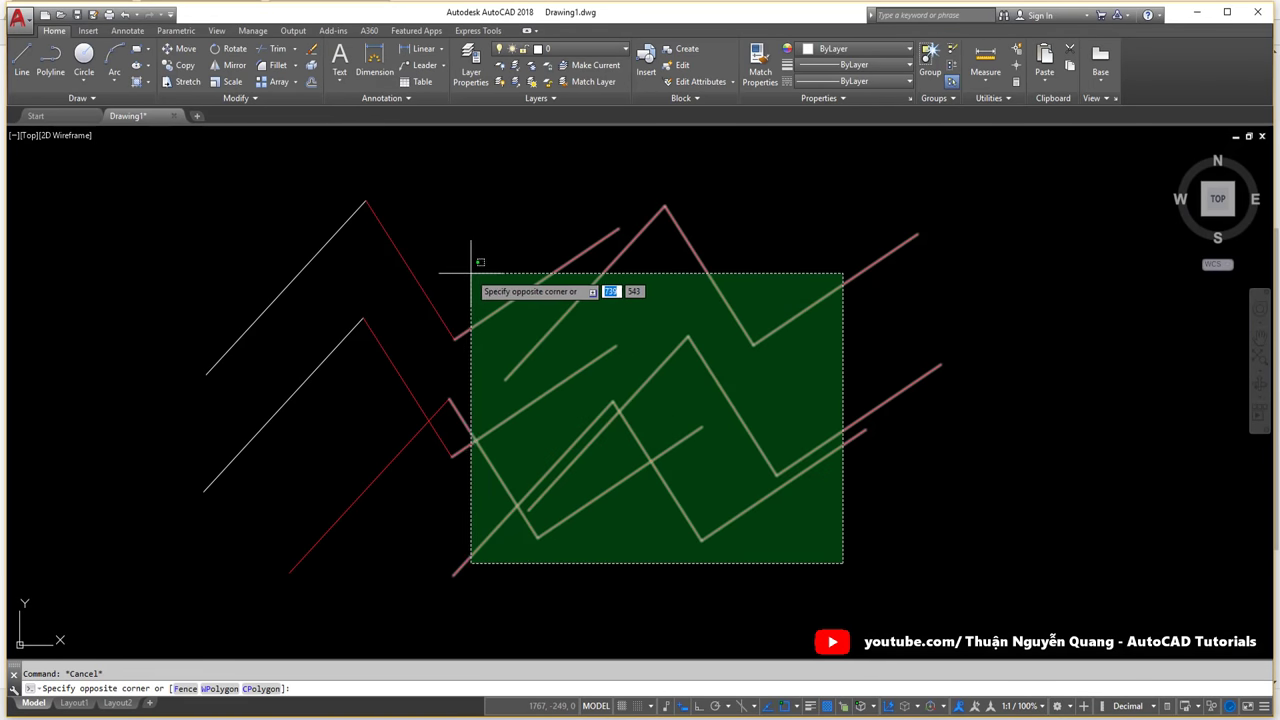
left_click(479, 265)
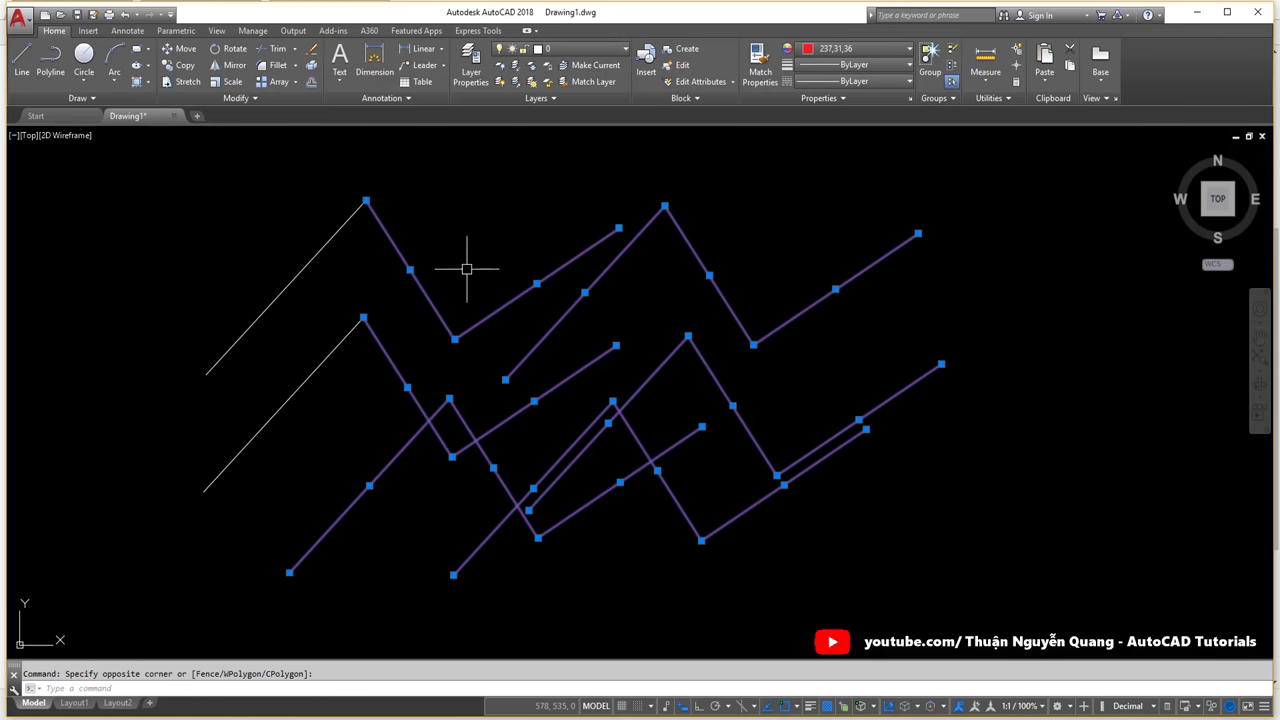
key("Escape")
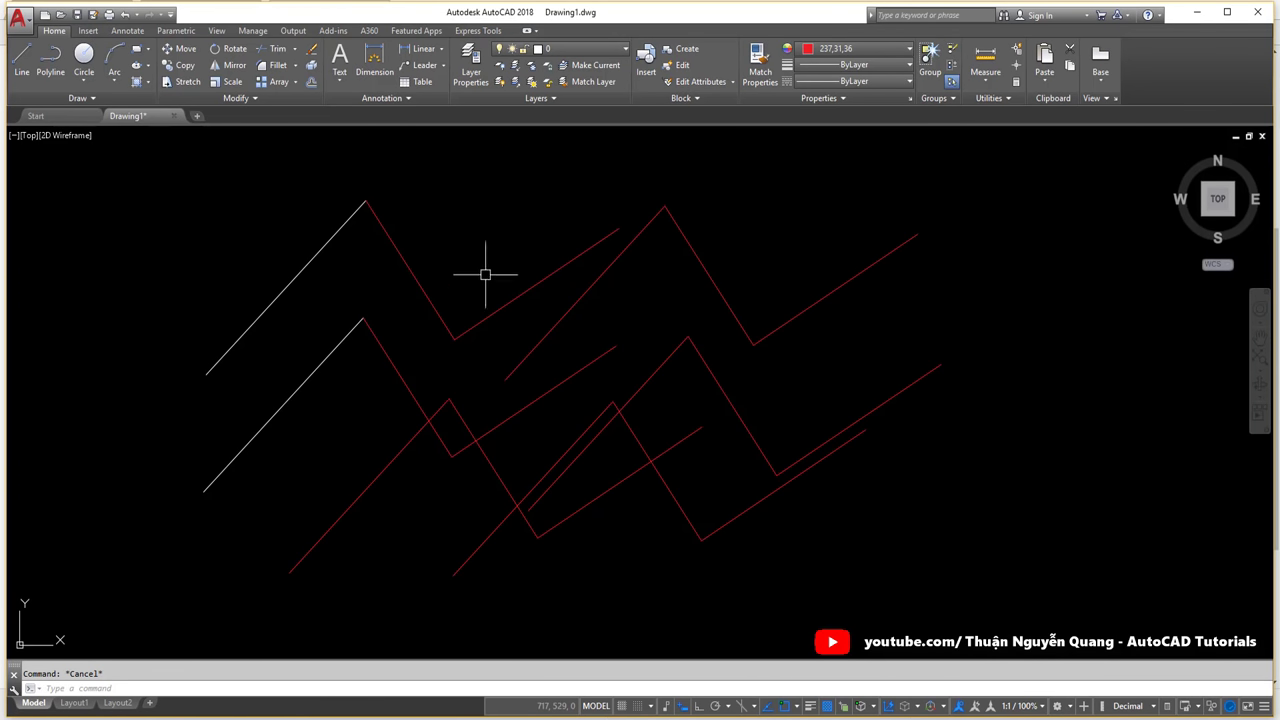
Zoom and pan the view, then crossing-select all the zig-zag lines.
scroll(575, 312, "down", 2)
middle_click_drag(521, 284, 531, 316)
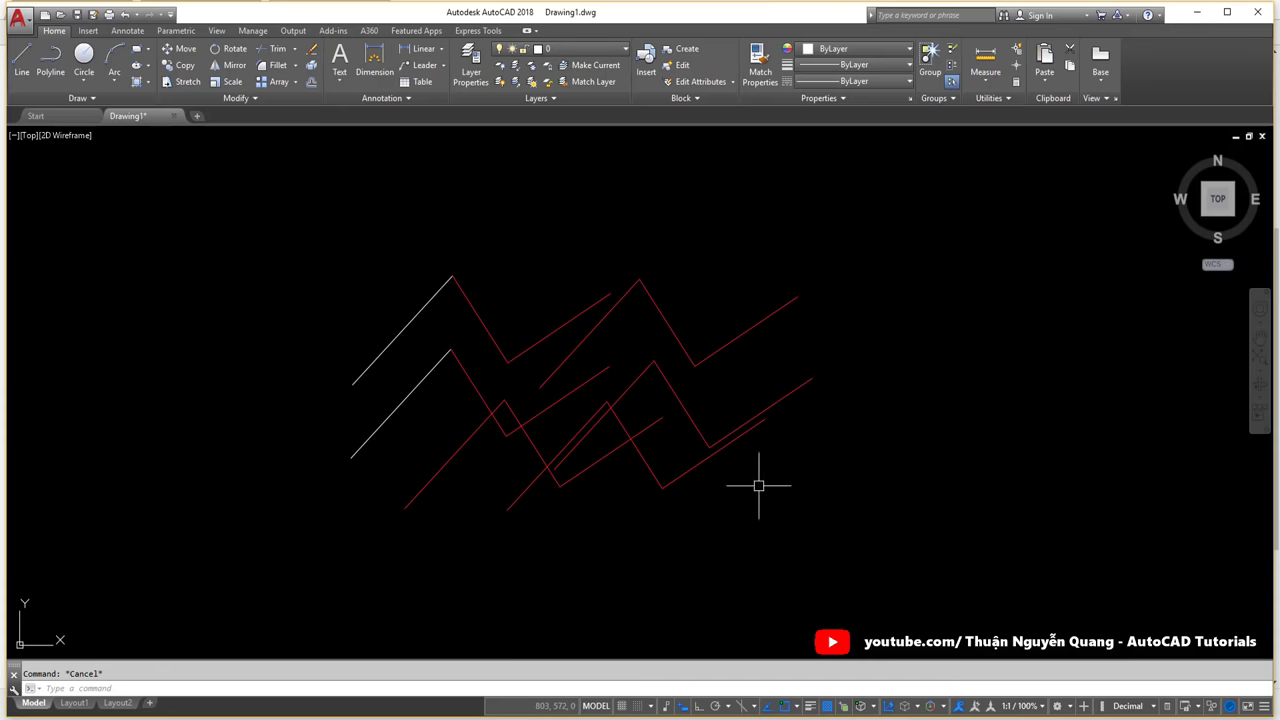
left_click(786, 500)
left_click(405, 305)
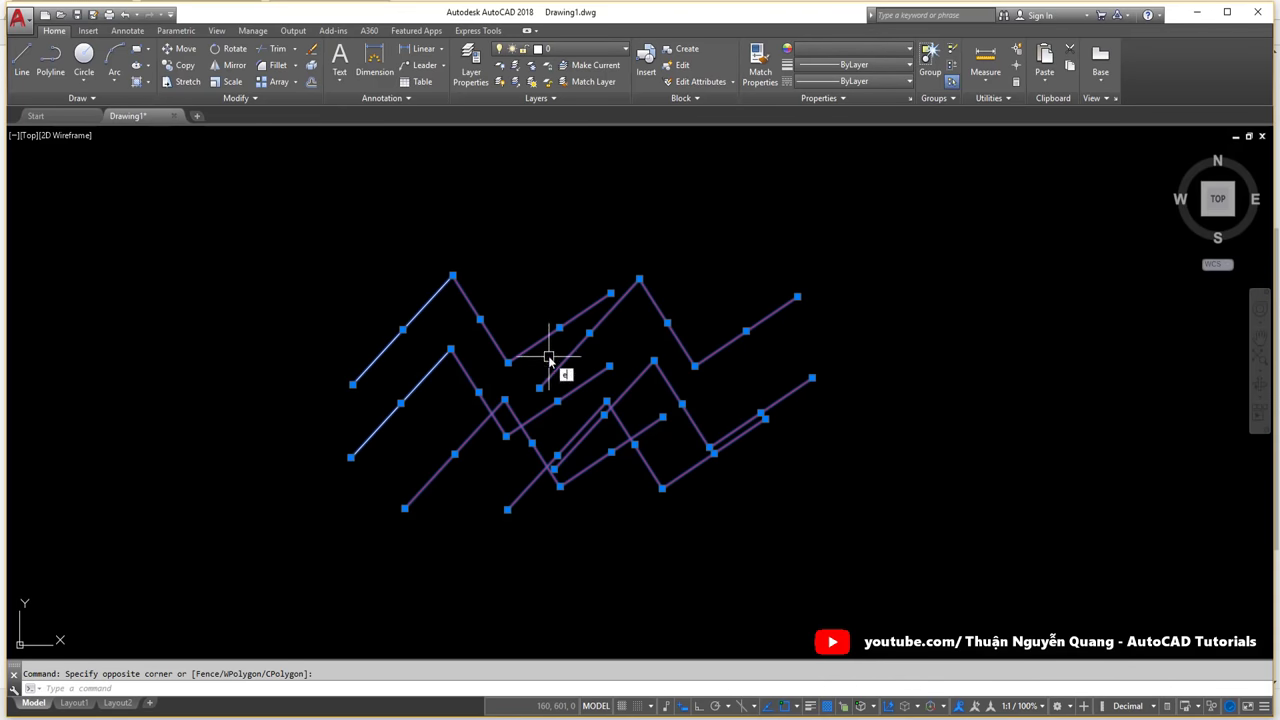
Erase the selected zig-zag lines and open Options on the Open and Save tab.
key("Delete")
type("op")
key("Return")
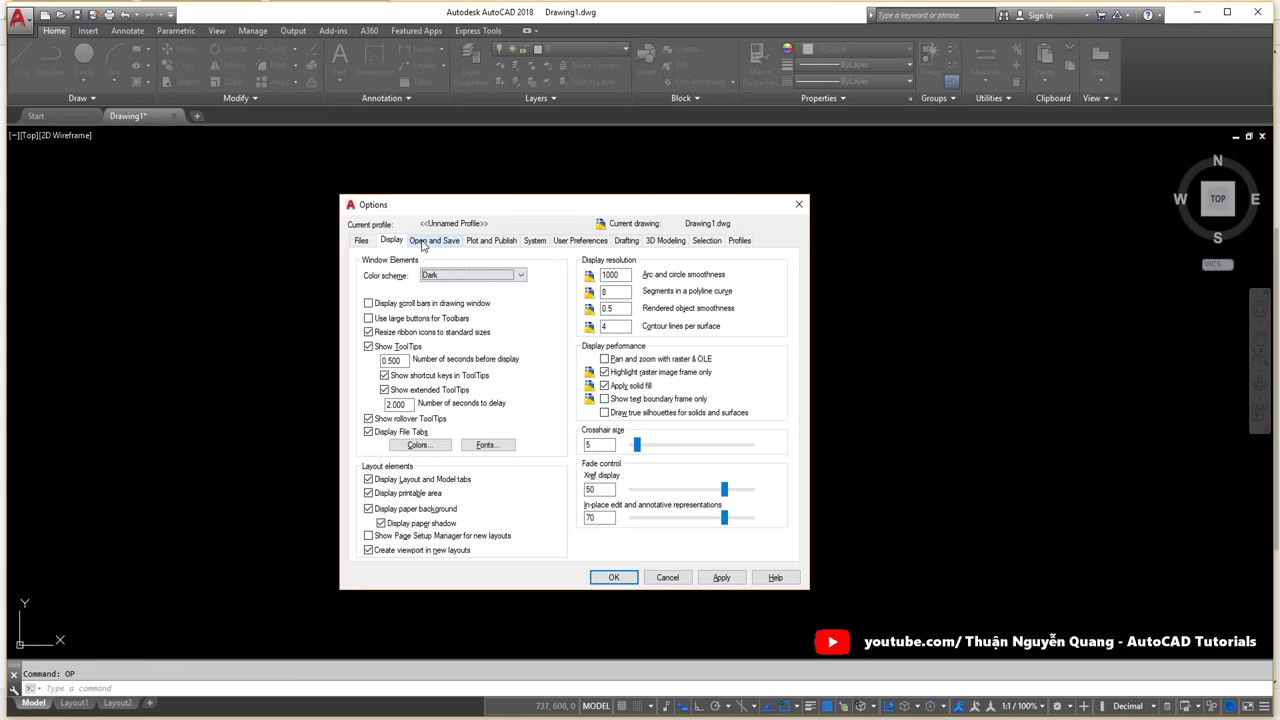
left_click(432, 241)
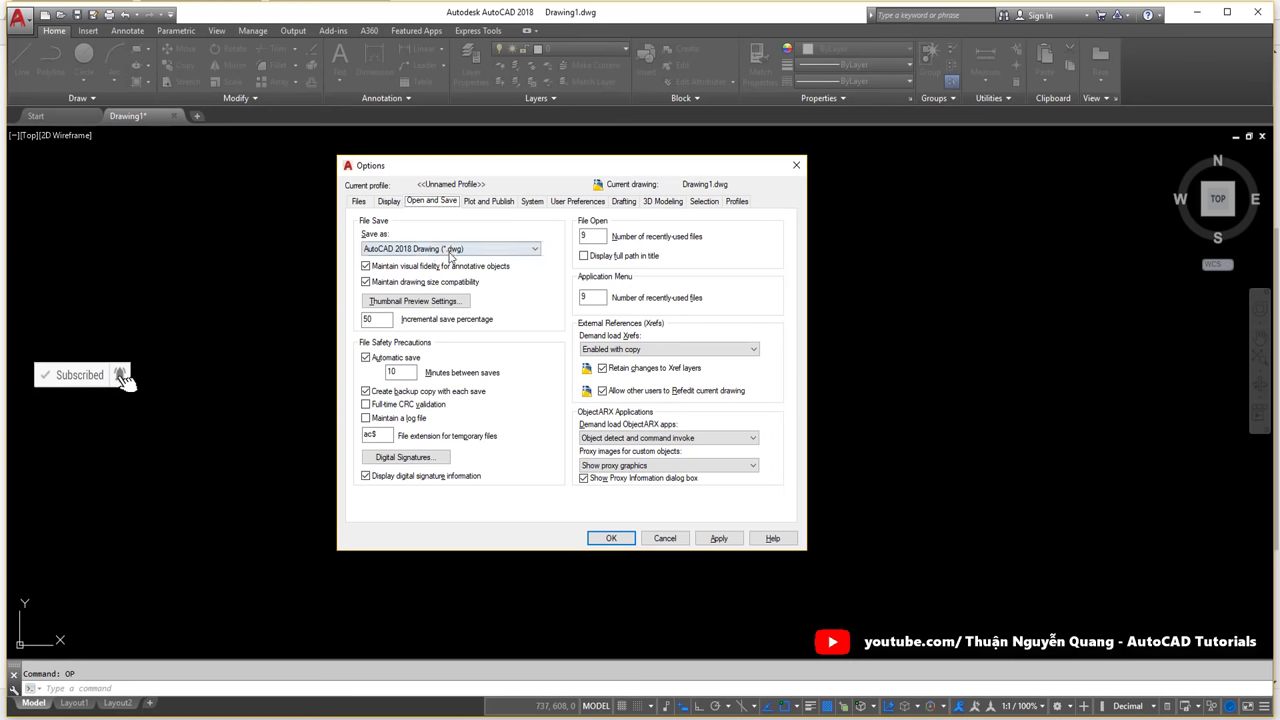
Try the AutoCAD 2004/LT2004 and 2007/LT2007 save formats, settling on 2004/LT2004.
left_click(450, 249)
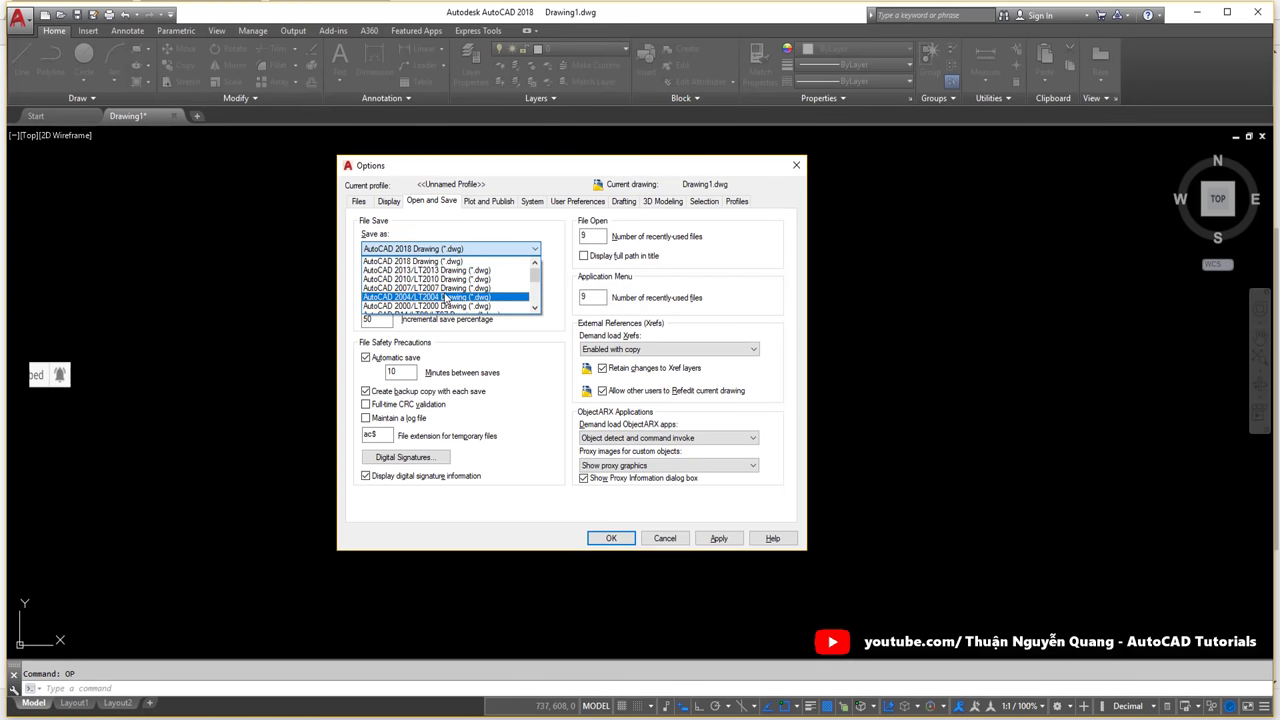
left_click(430, 297)
left_click(430, 249)
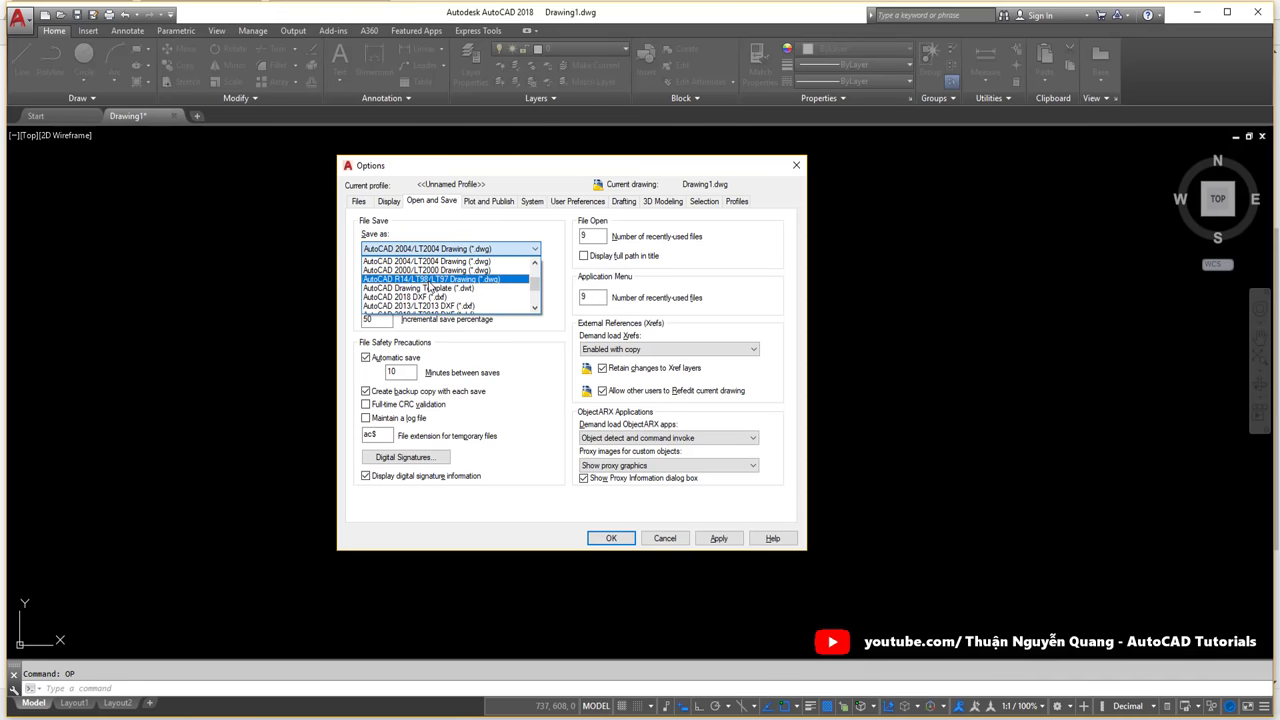
scroll(440, 273, "up", 1)
left_click(440, 270)
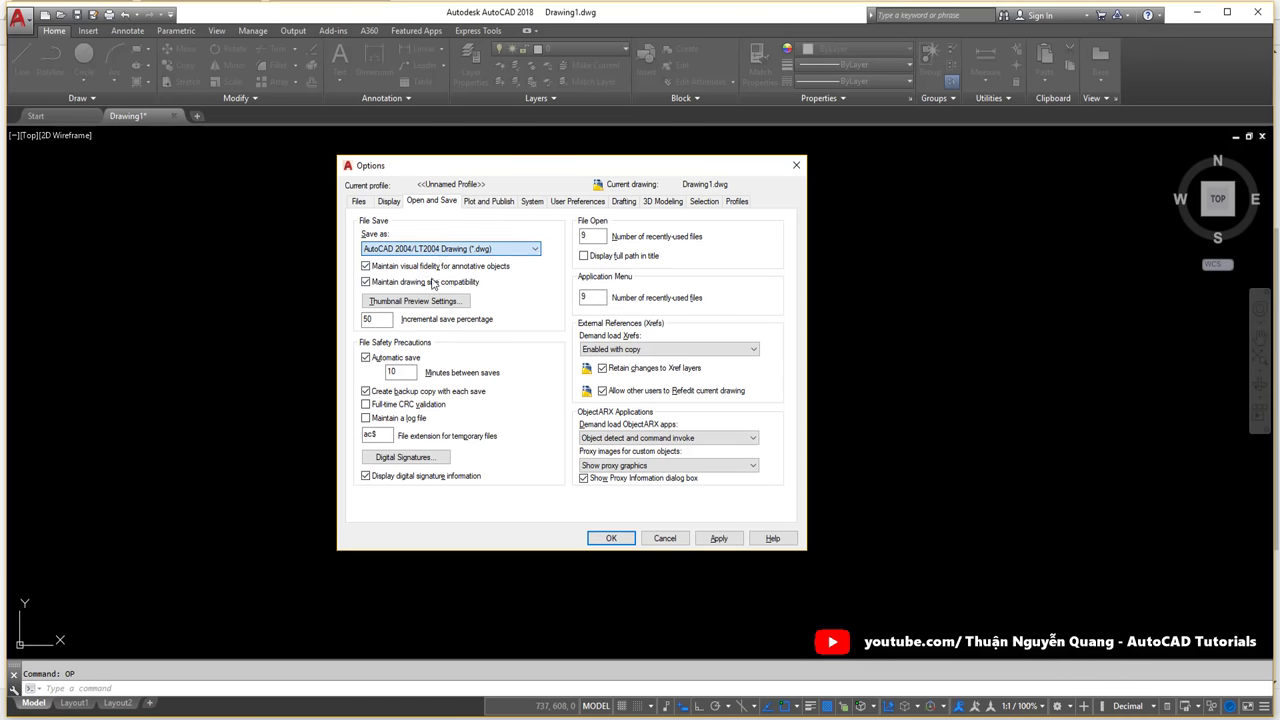
left_click(450, 249)
left_click(441, 272)
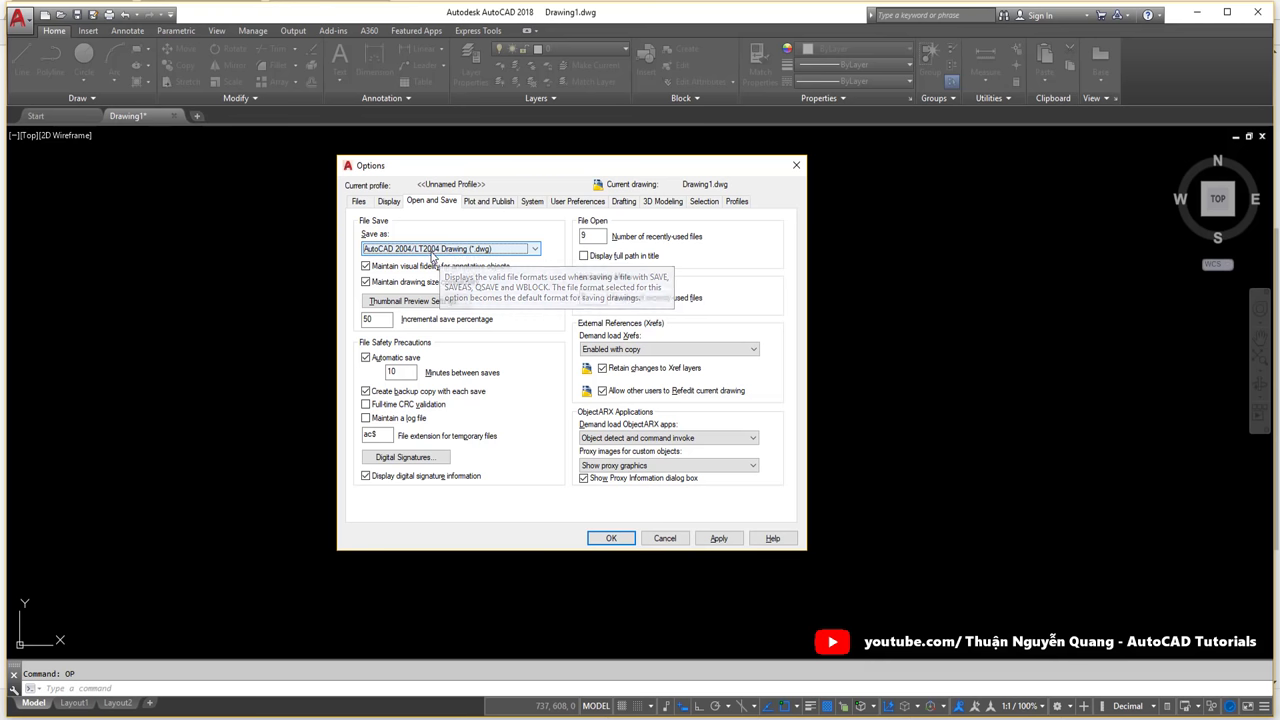
Switch the save format to AutoCAD 2018 Drawing, then back to AutoCAD 2004/LT2004 Drawing (*.dwg).
left_click(422, 252)
scroll(425, 268, "up", 1)
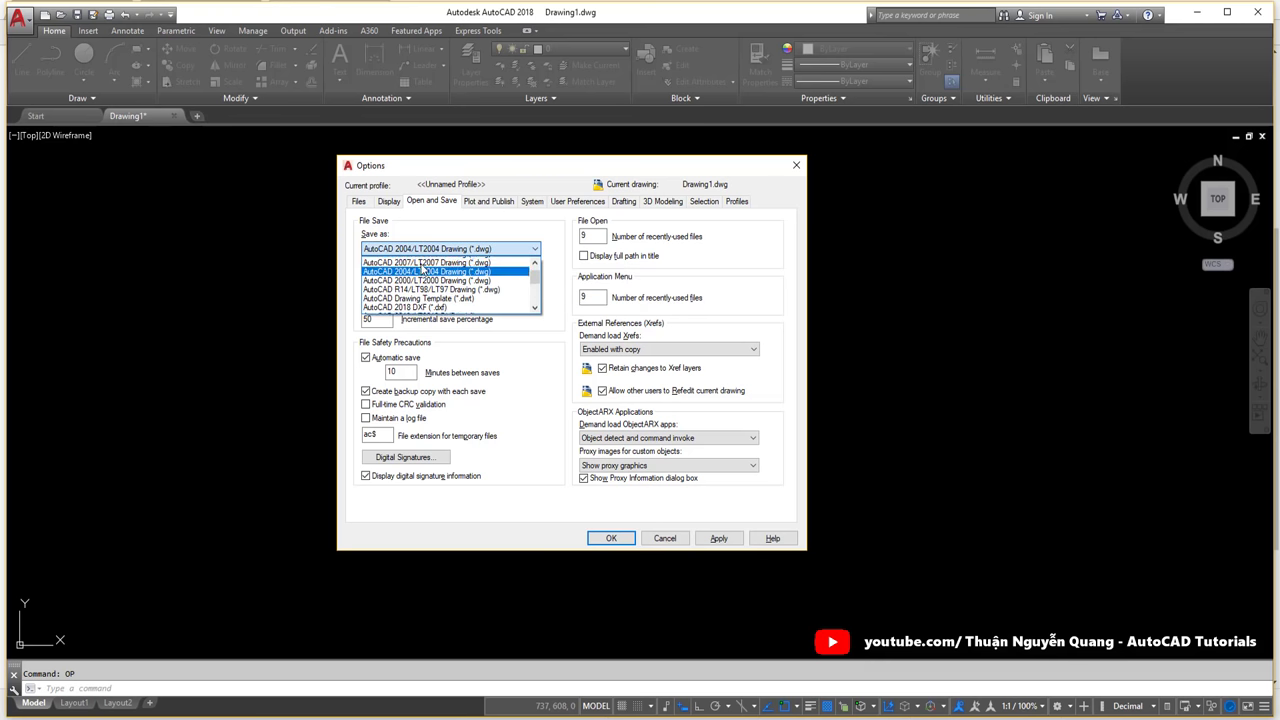
scroll(428, 272, "up", 1)
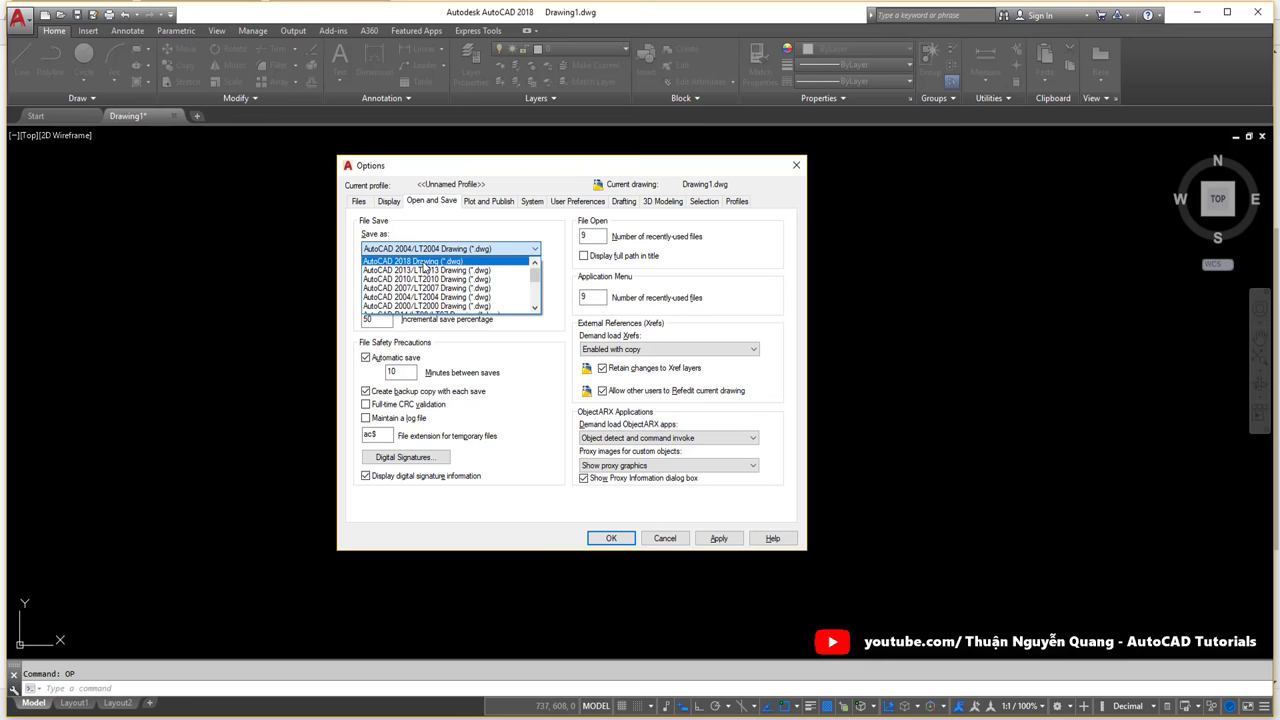
left_click(418, 261)
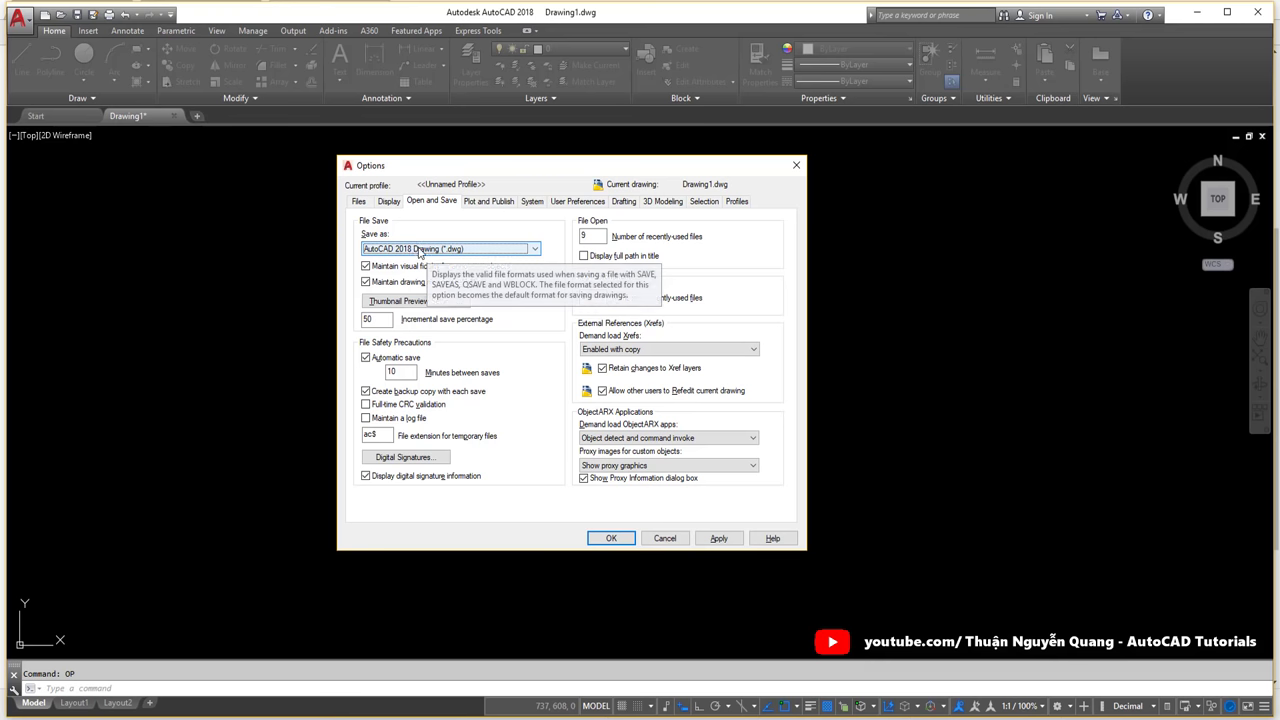
left_click(416, 252)
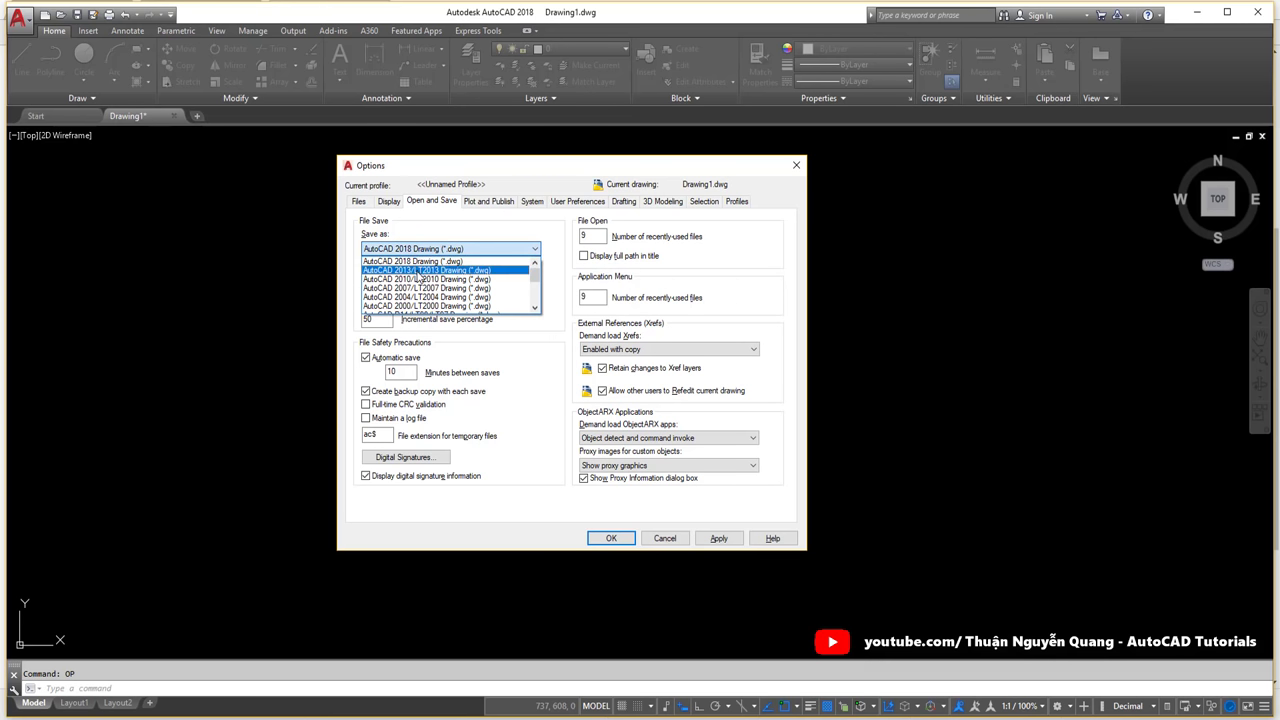
left_click(418, 297)
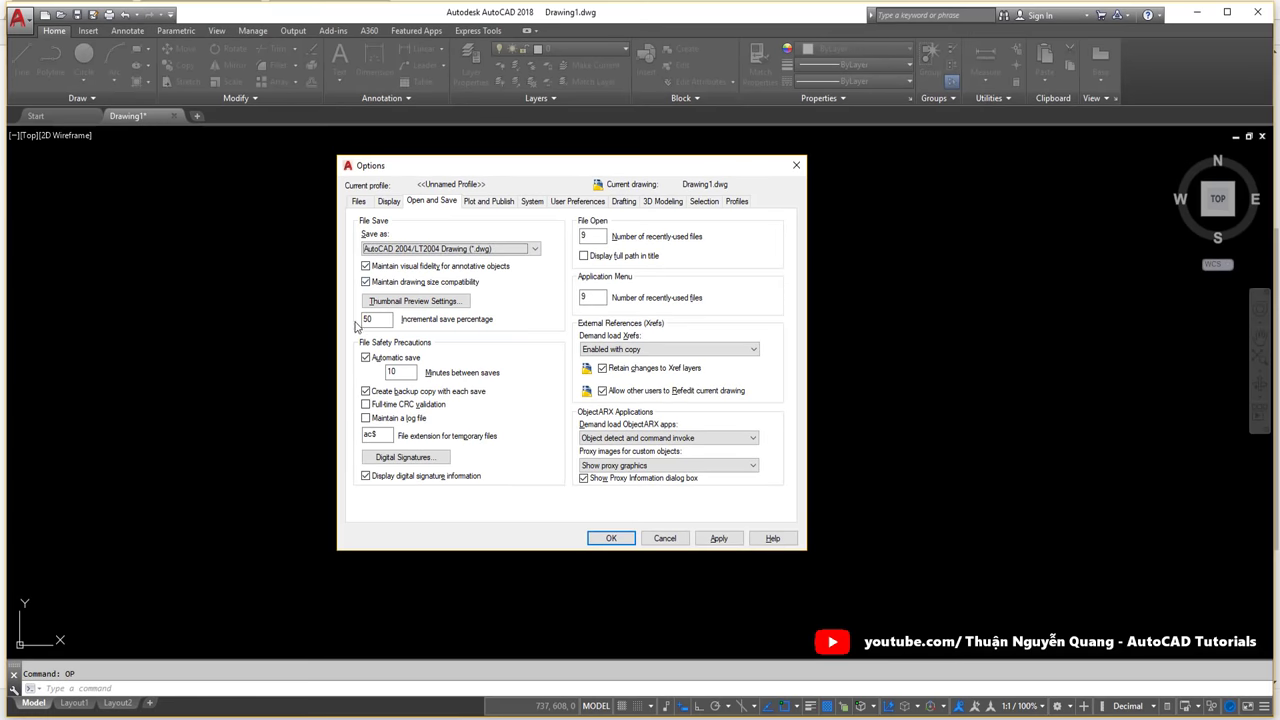
Keep the incremental save percentage at 50 and change minutes between saves from 10 to 5.
double_click(368, 319)
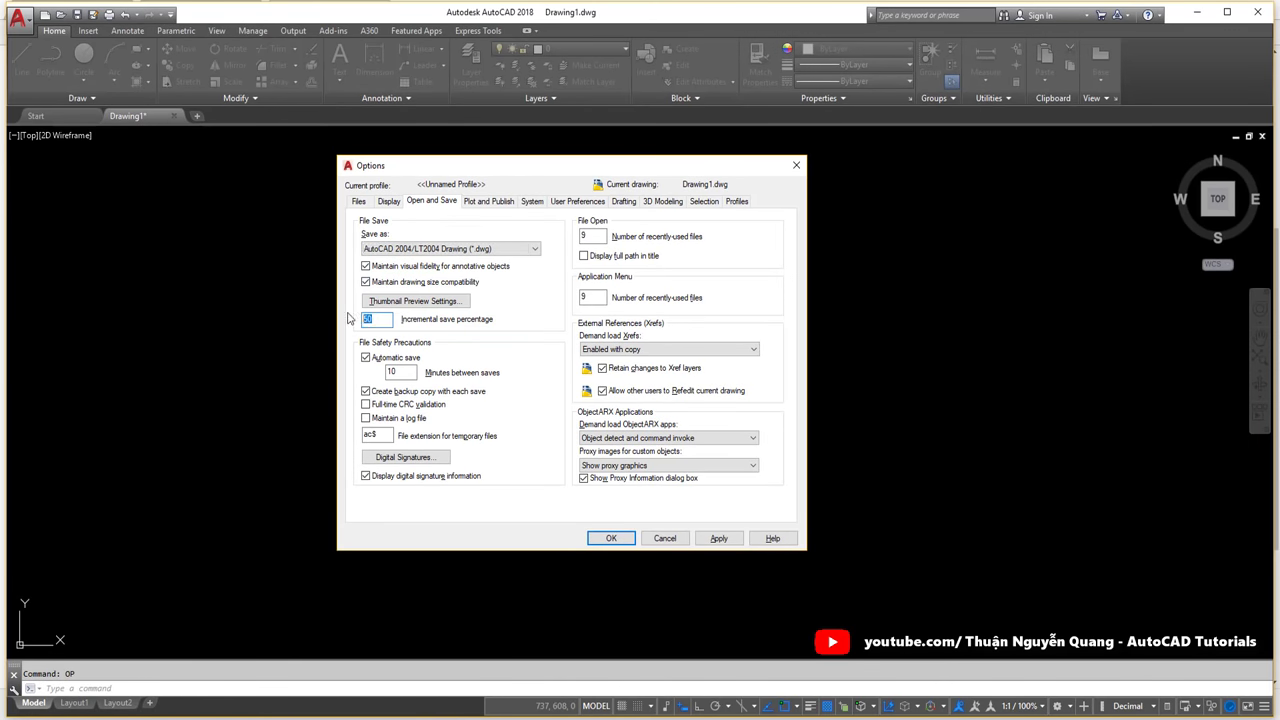
type("50")
type("00")
double_click(369, 320)
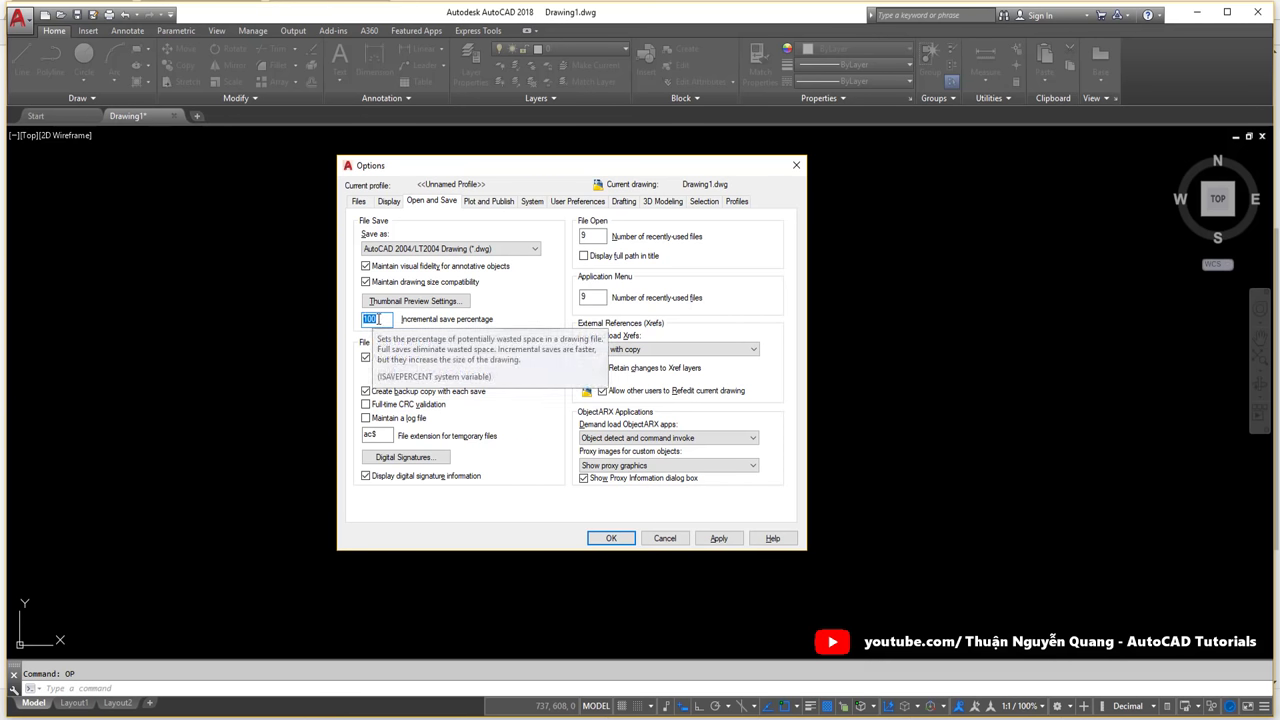
left_click(370, 319)
type("50")
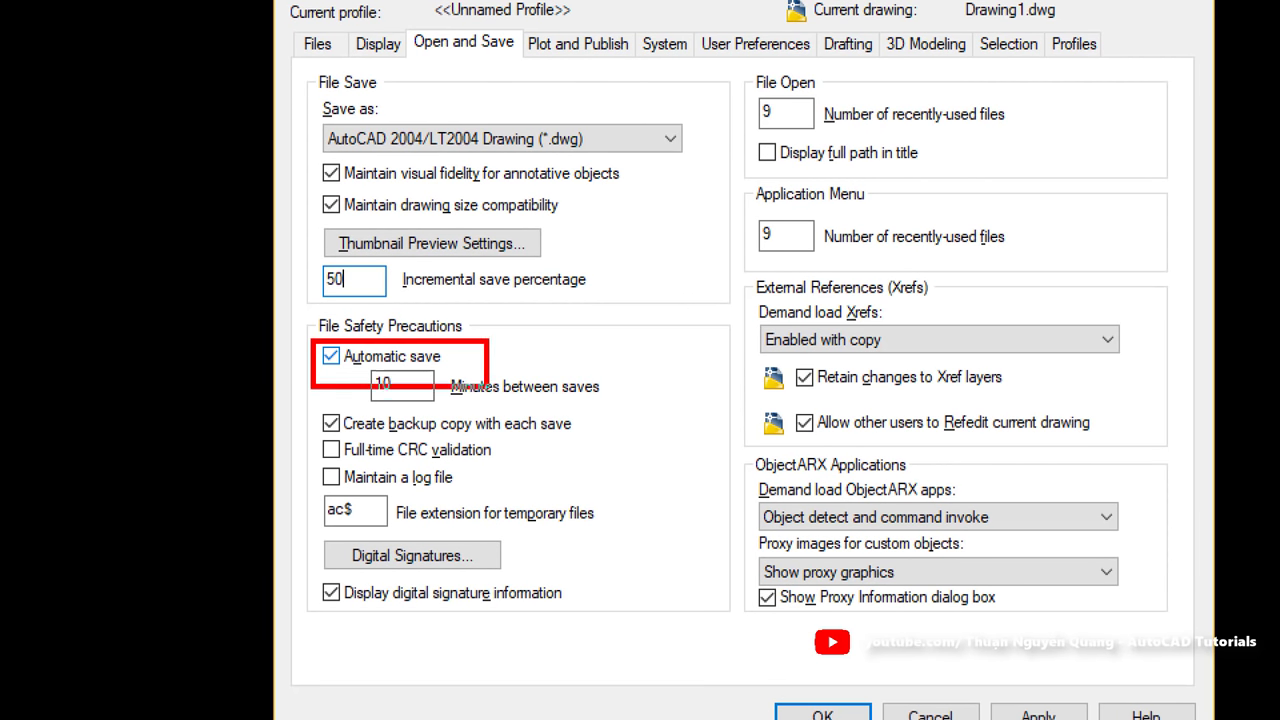
left_click_drag(651, 350, 677, 348)
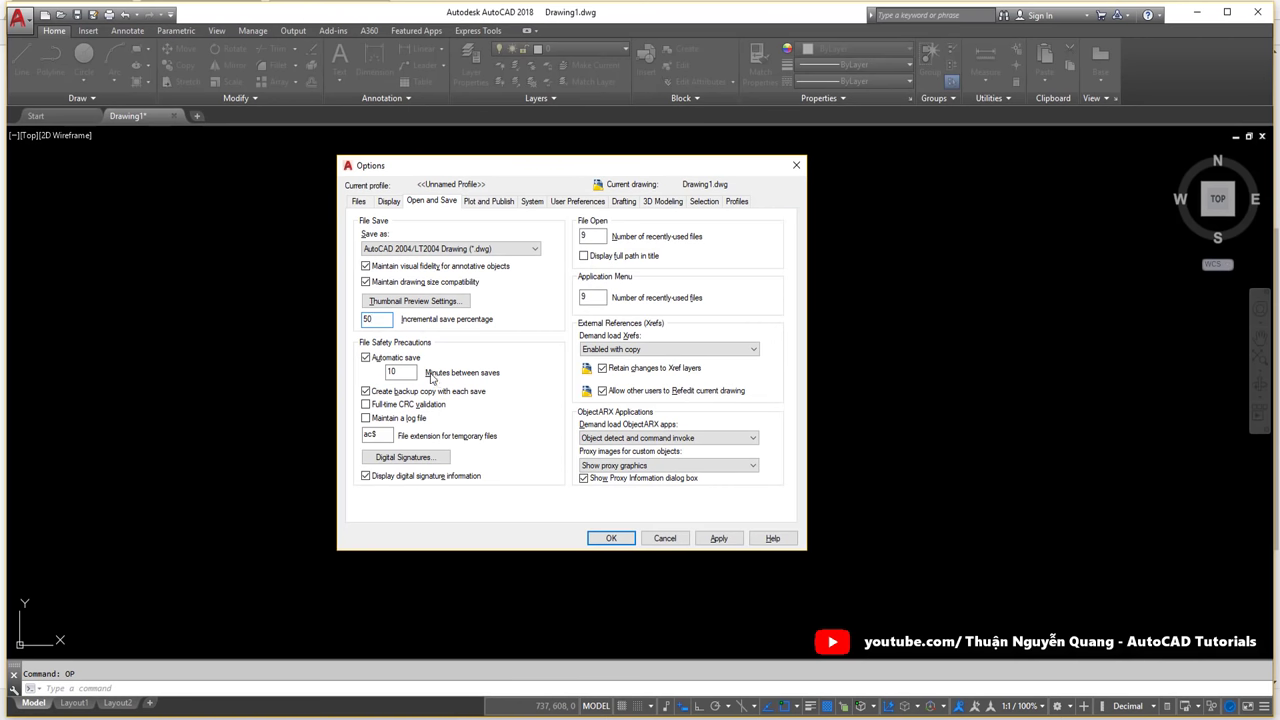
double_click(392, 372)
type("5")
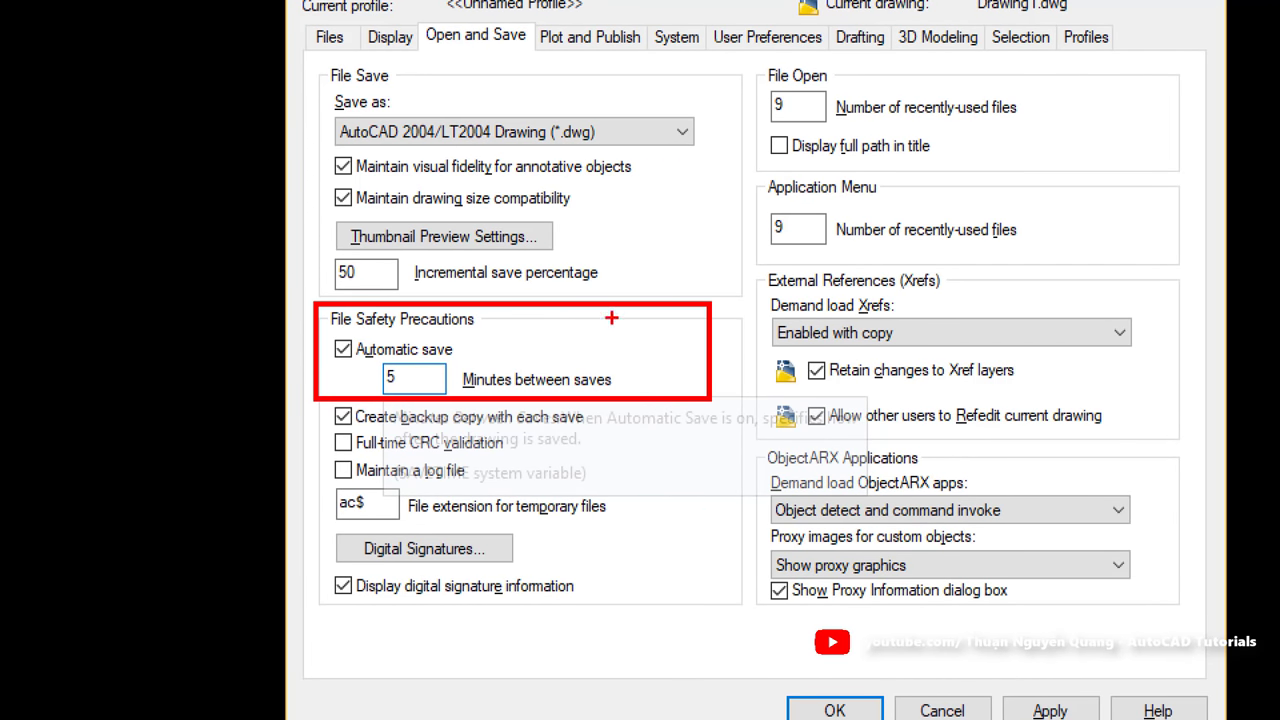
left_click_drag(611, 318, 622, 338)
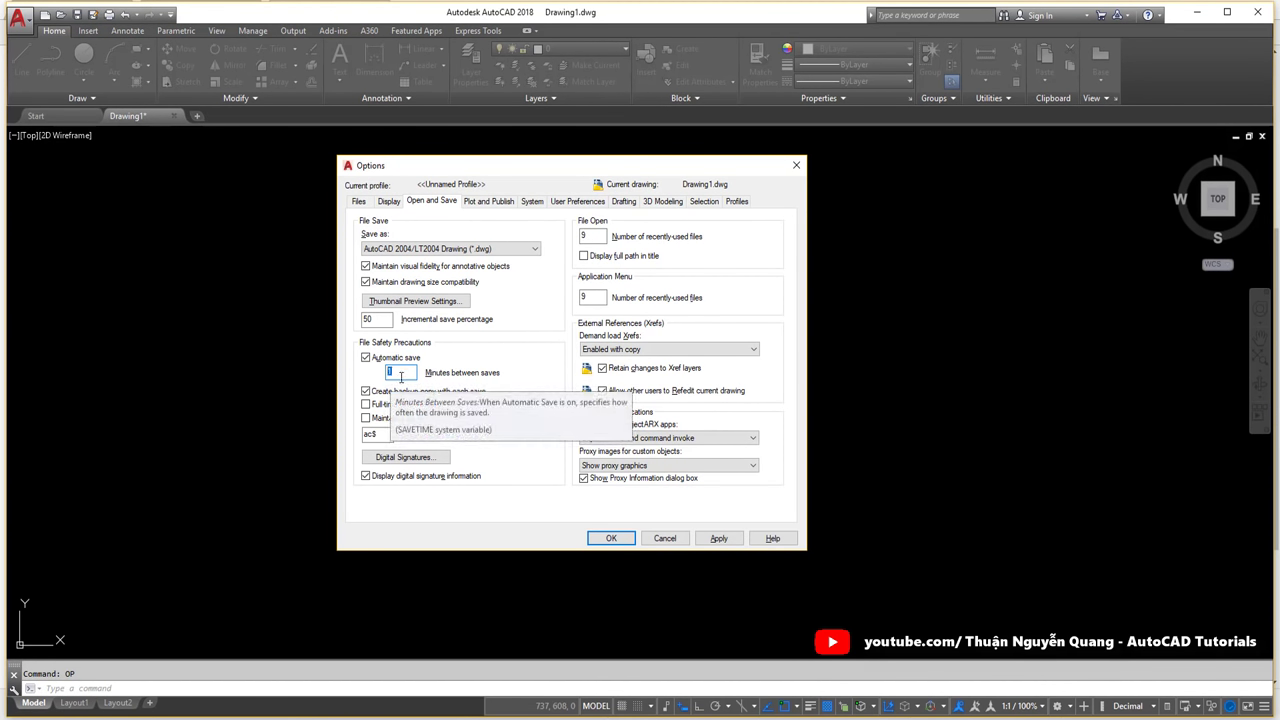
left_click(400, 373)
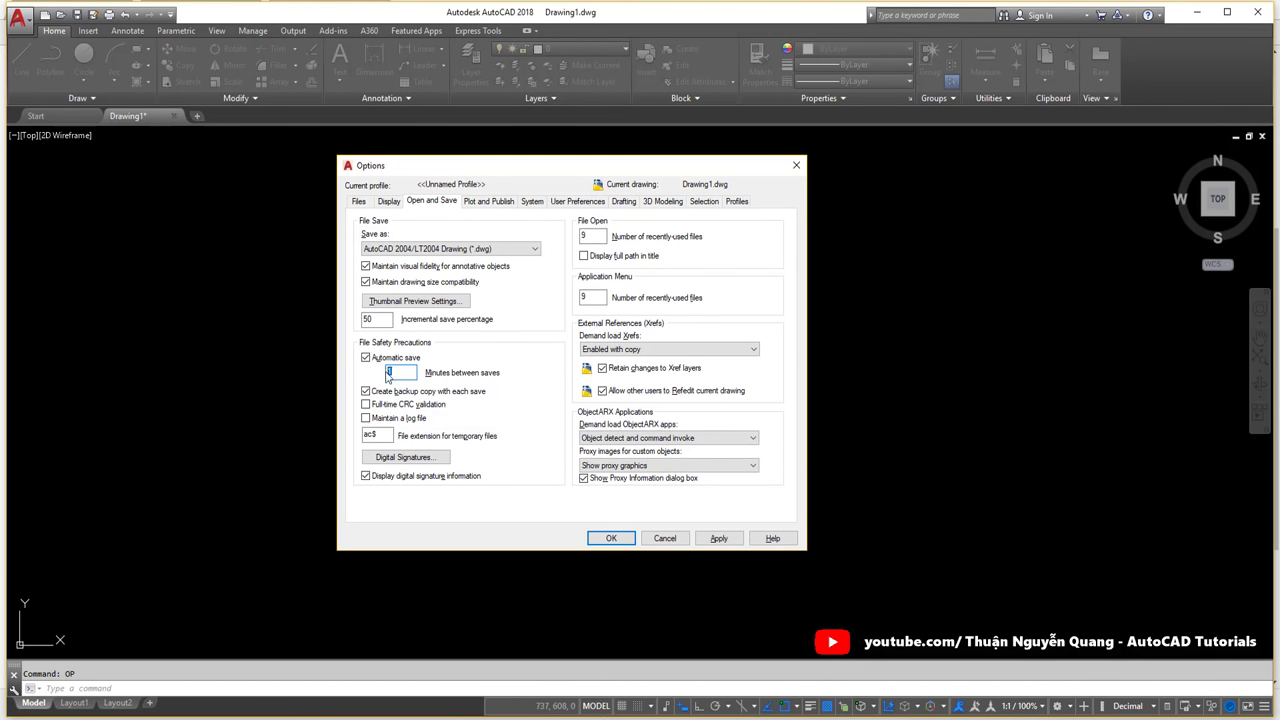
double_click(387, 373)
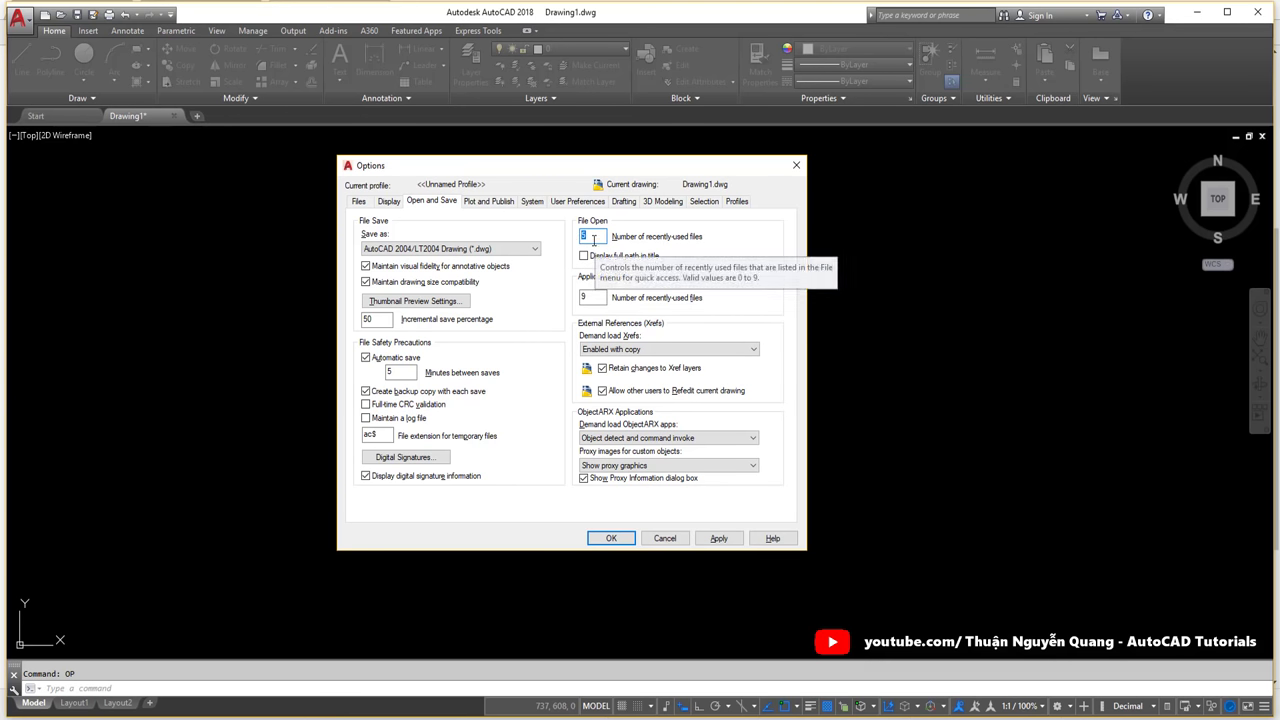
type("9")
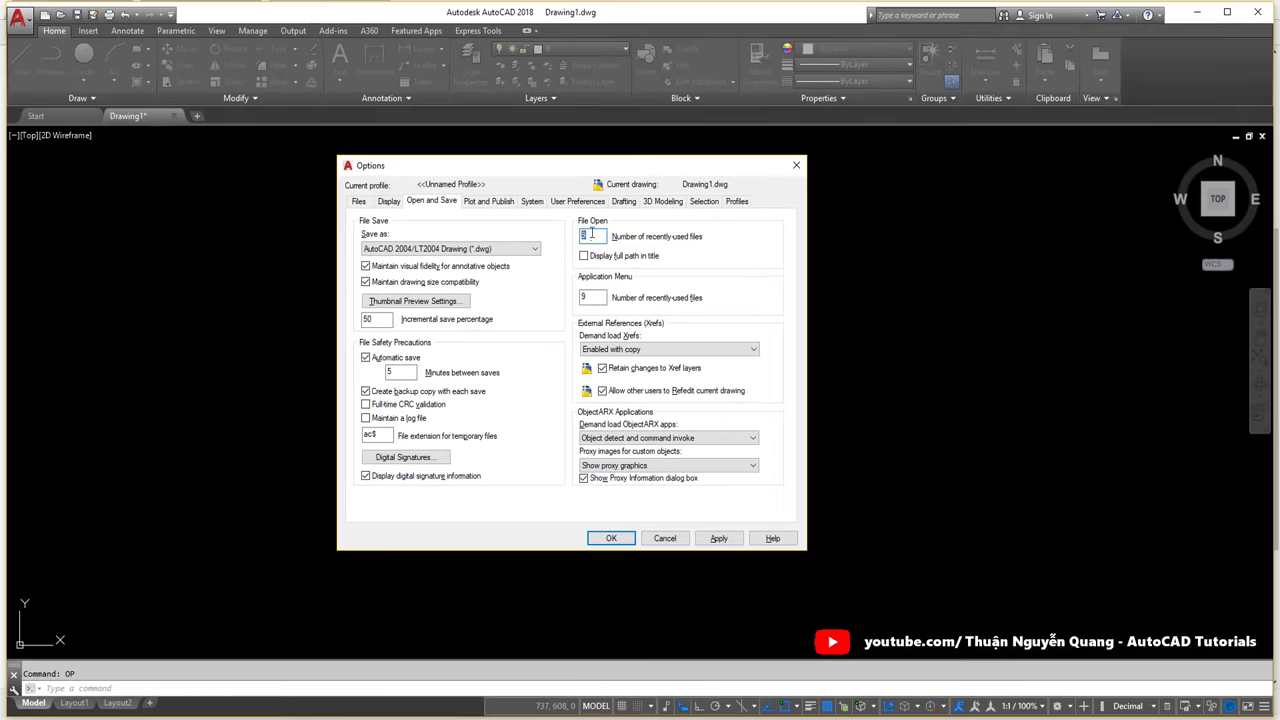
key("Tab")
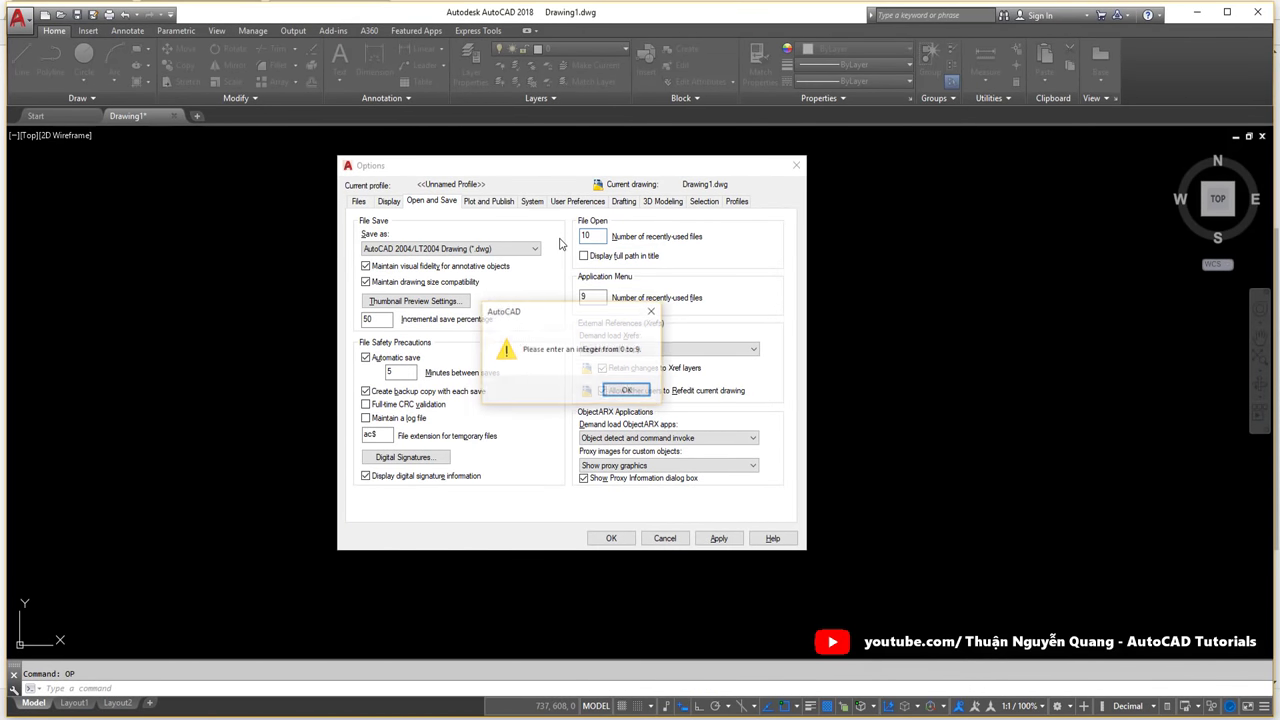
left_click(628, 384)
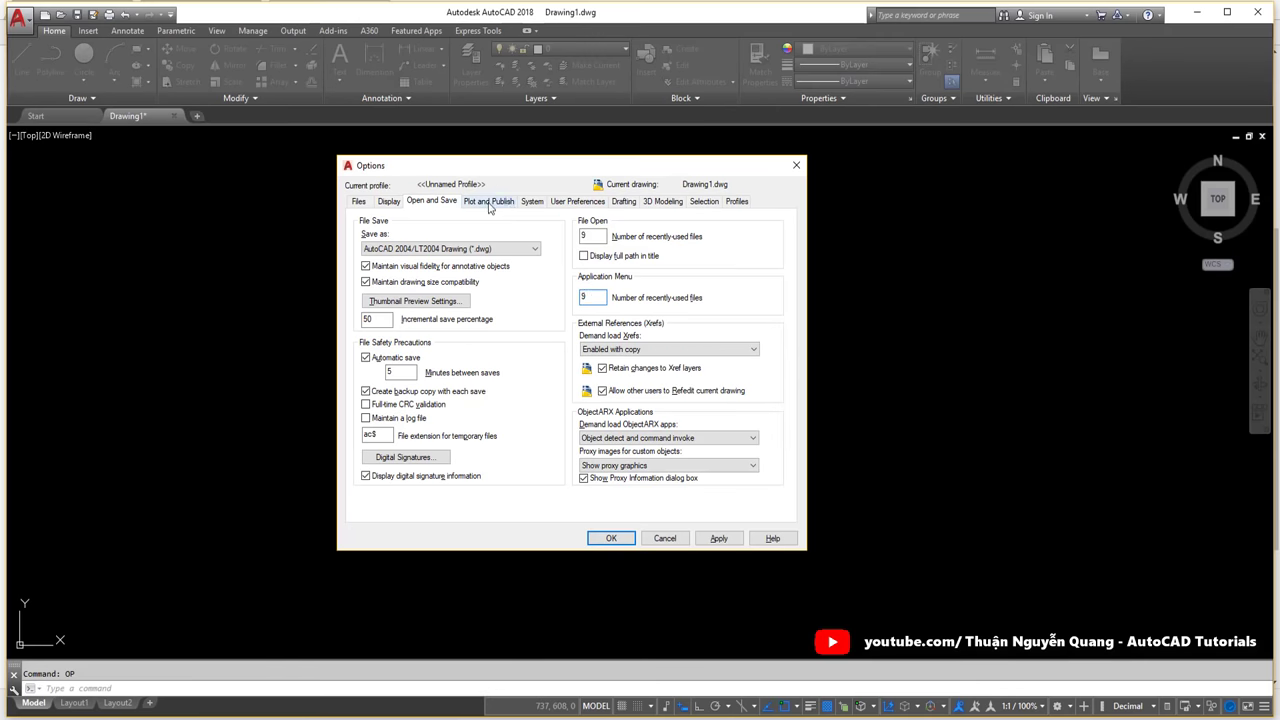
Browse the Plot and Publish, System, User Preferences and Drafting tabs, repositioning the Options window.
left_click(490, 205)
left_click(532, 202)
left_click(561, 203)
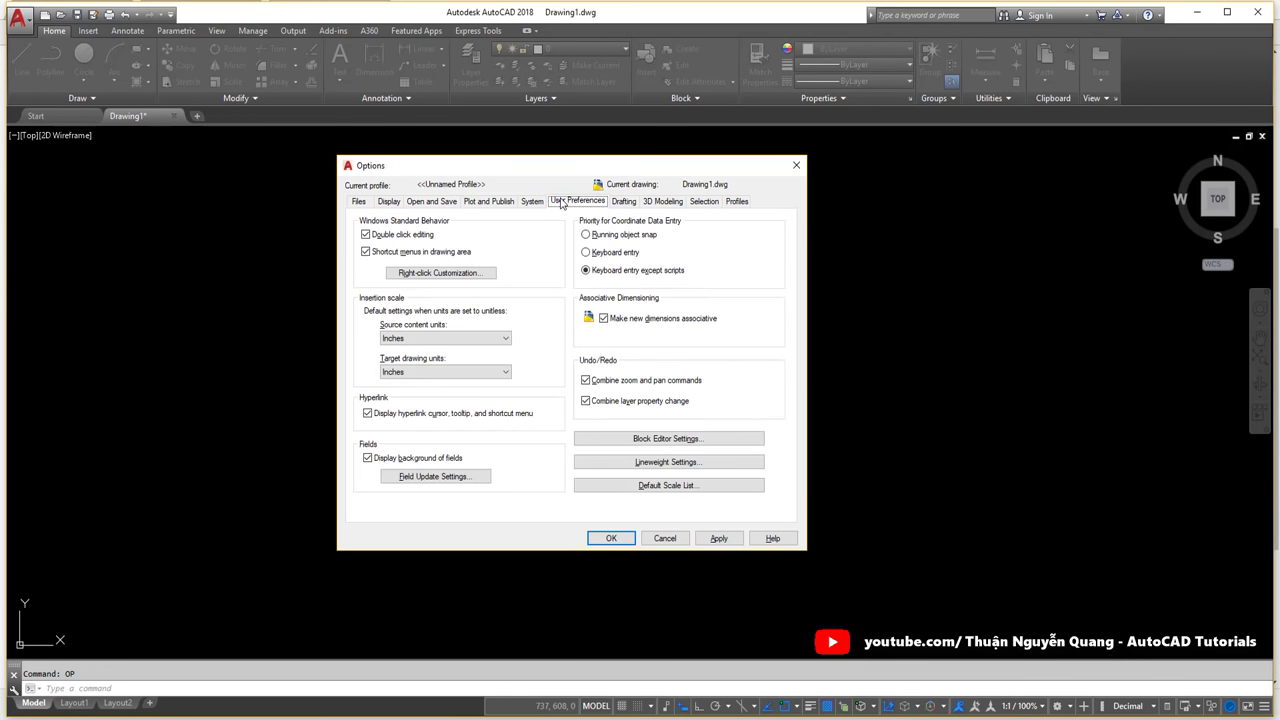
left_click(622, 202)
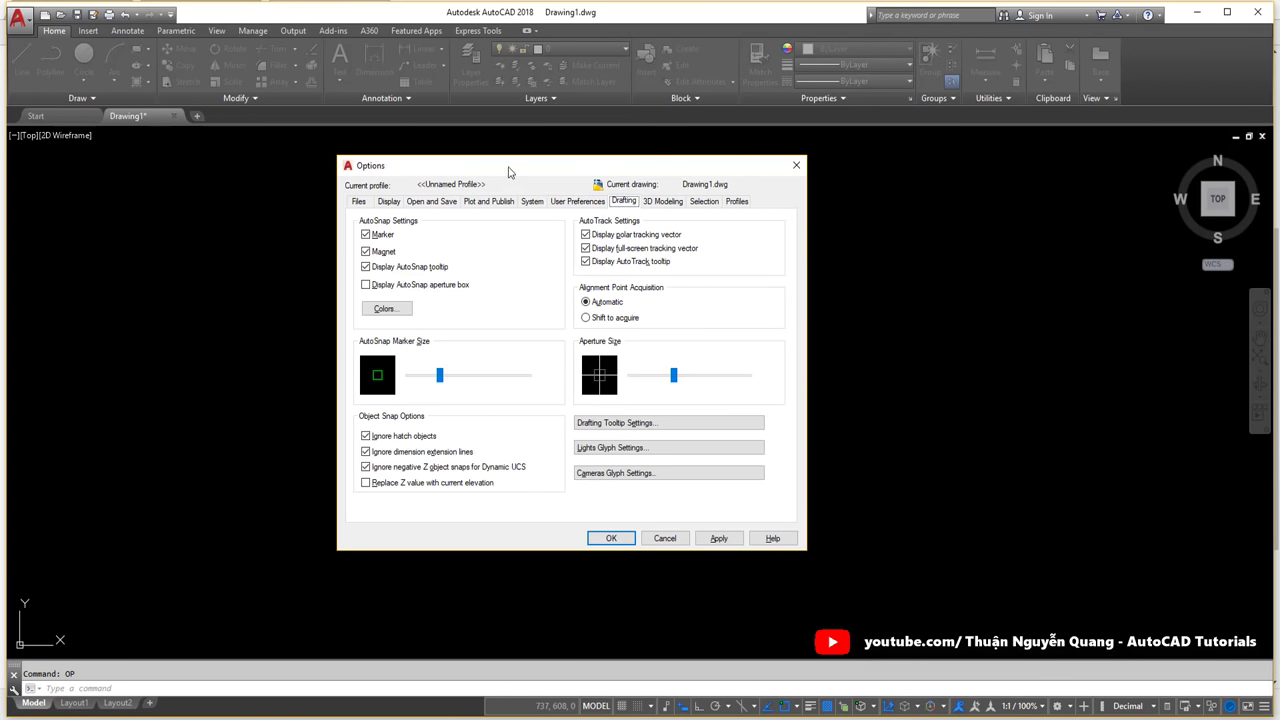
left_click_drag(508, 172, 508, 163)
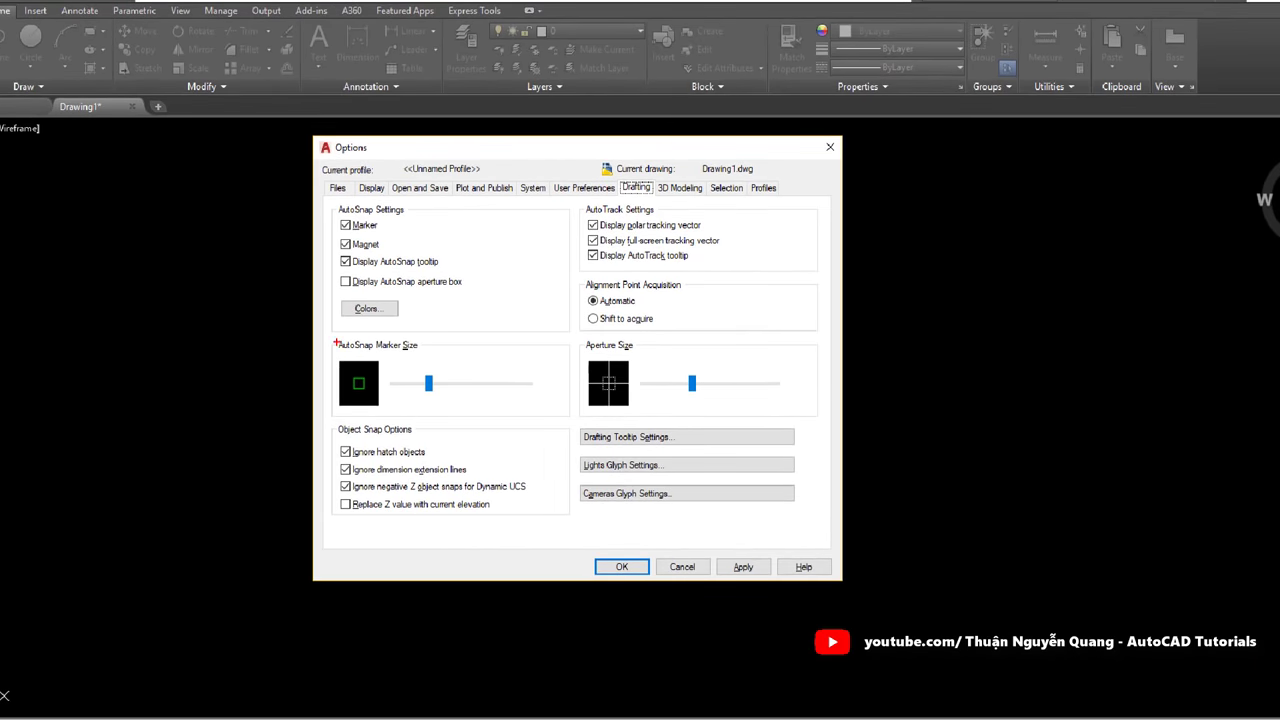
left_click_drag(333, 337, 560, 418)
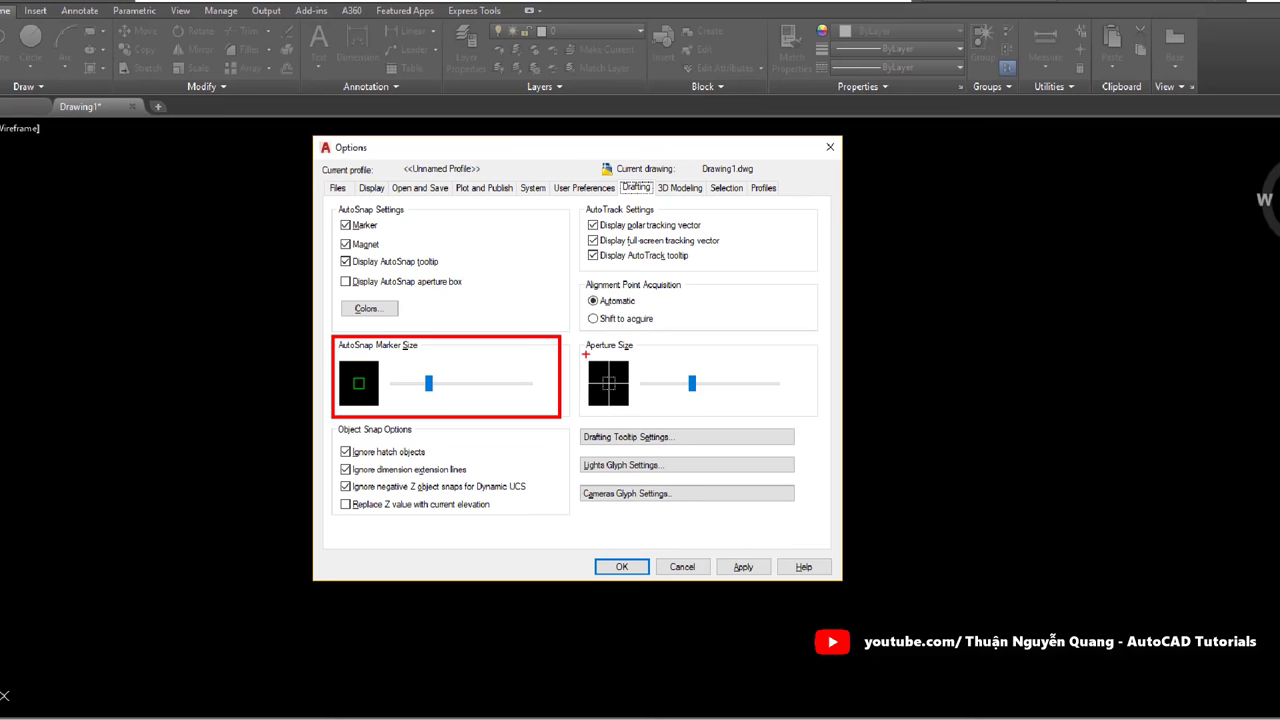
left_click_drag(580, 336, 816, 418)
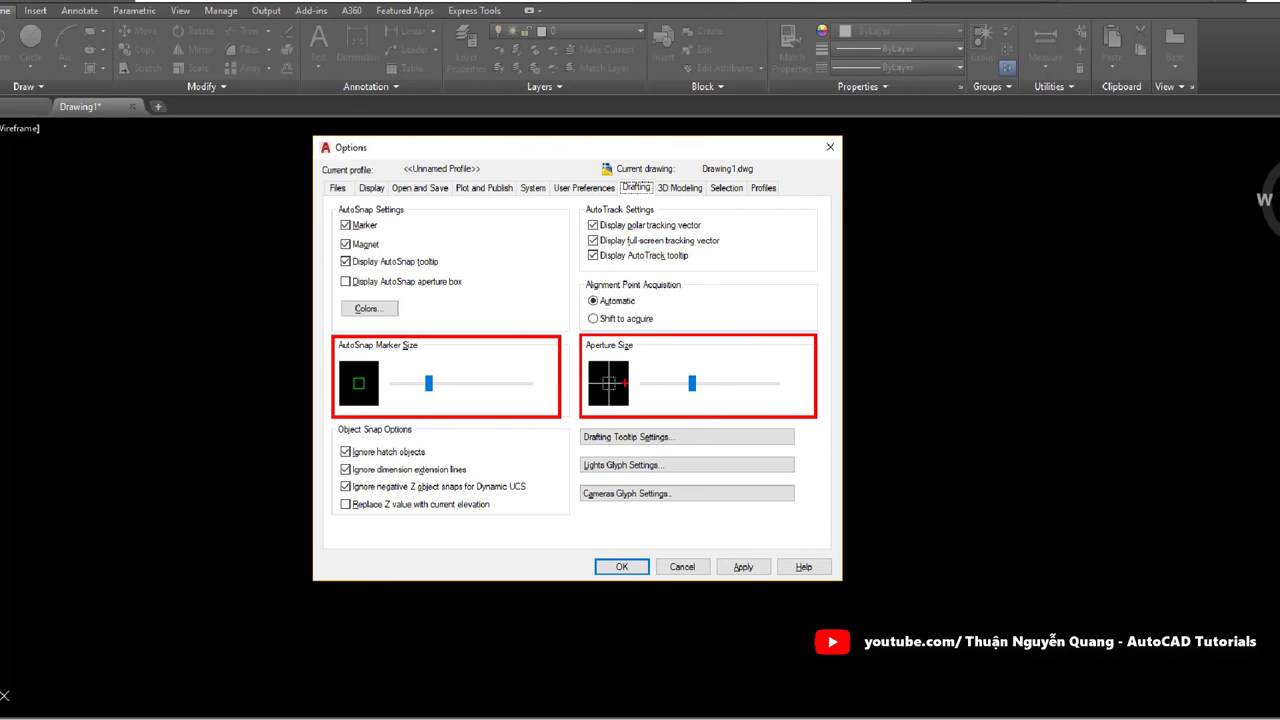
left_click_drag(337, 271, 459, 295)
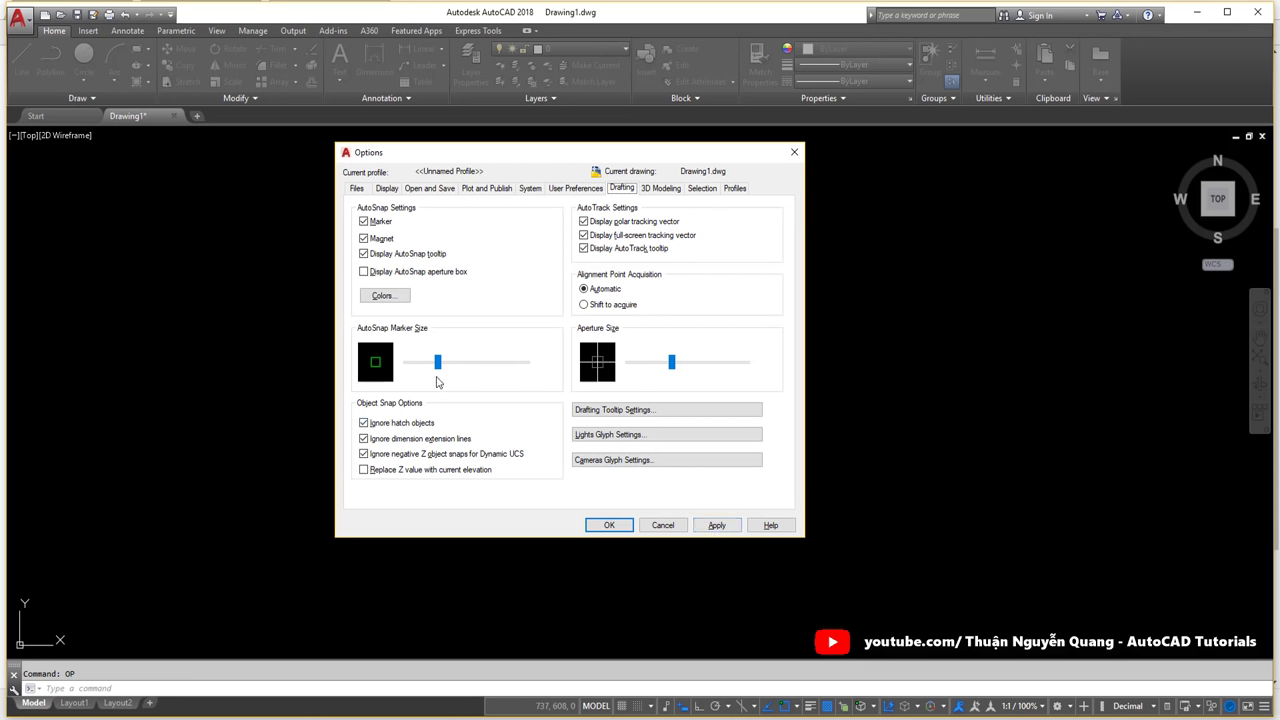
Set the AutoSnap marker size to its largest and accept the Options with OK.
mouse_move(437, 362)
left_mouse_down()
mouse_move(414, 367)
mouse_move(548, 370)
mouse_move(433, 370)
left_mouse_up()
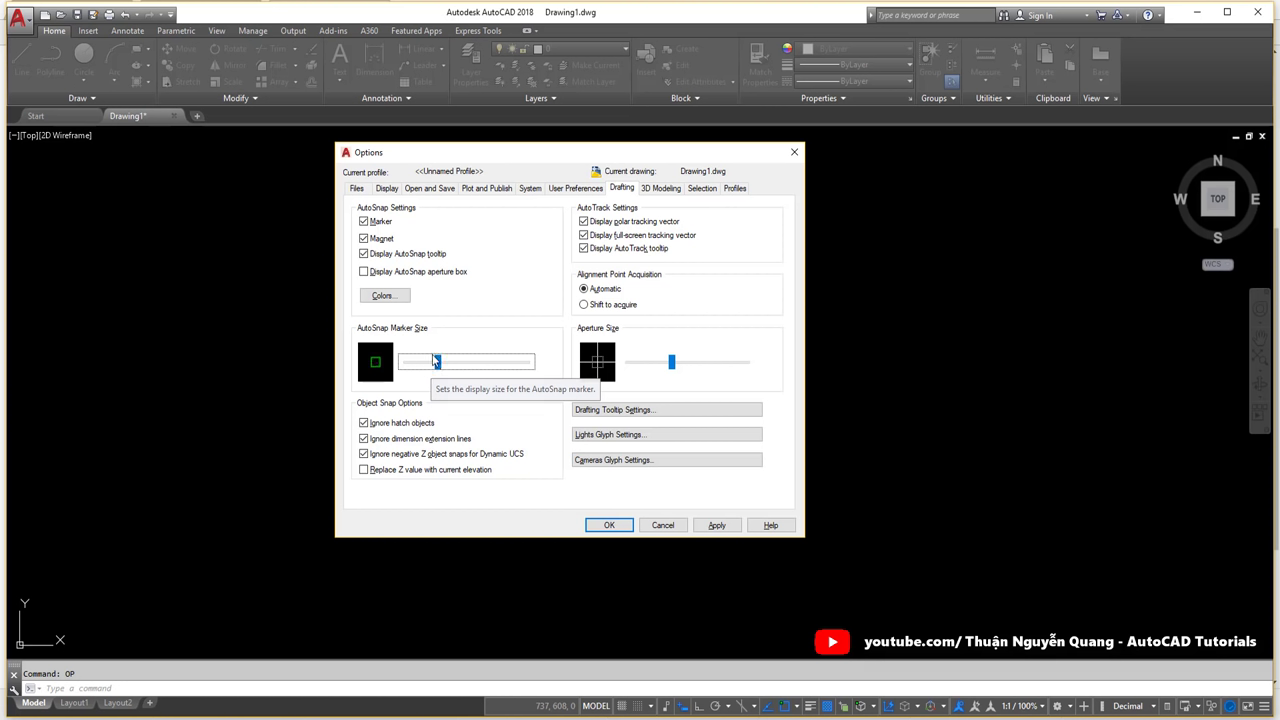
left_click_drag(438, 368, 522, 364)
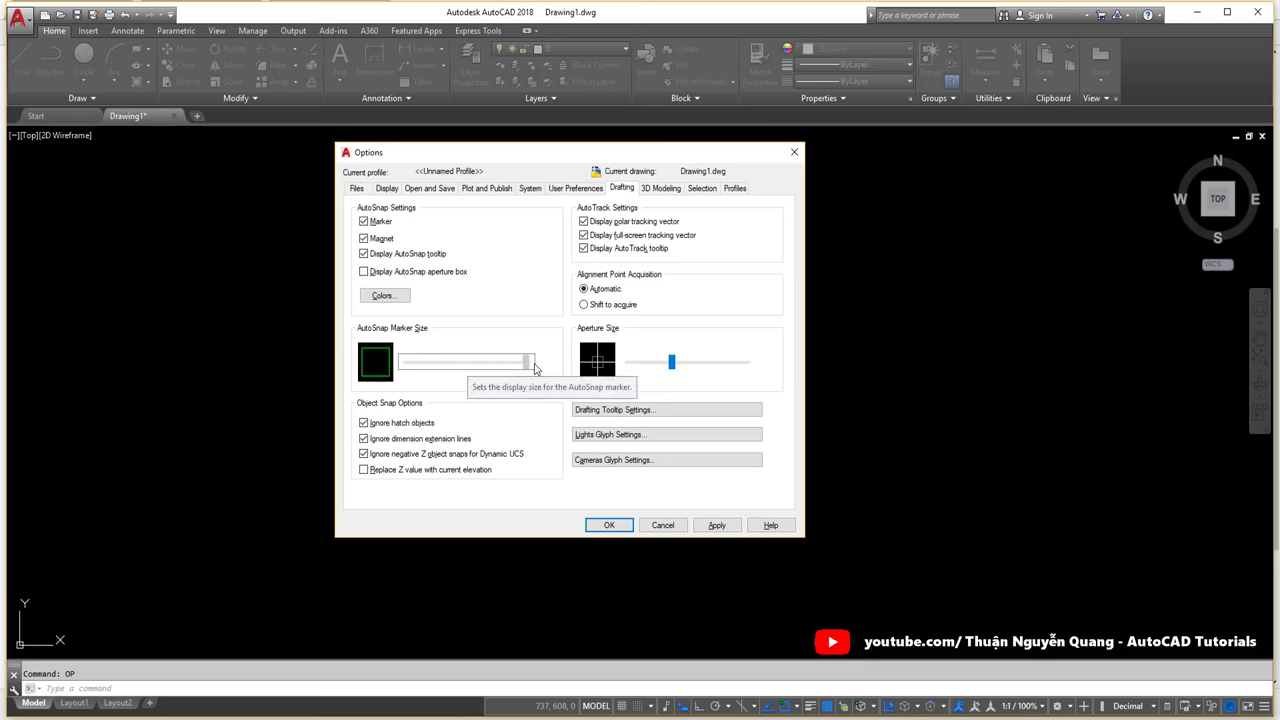
left_click(717, 525)
left_click(608, 525)
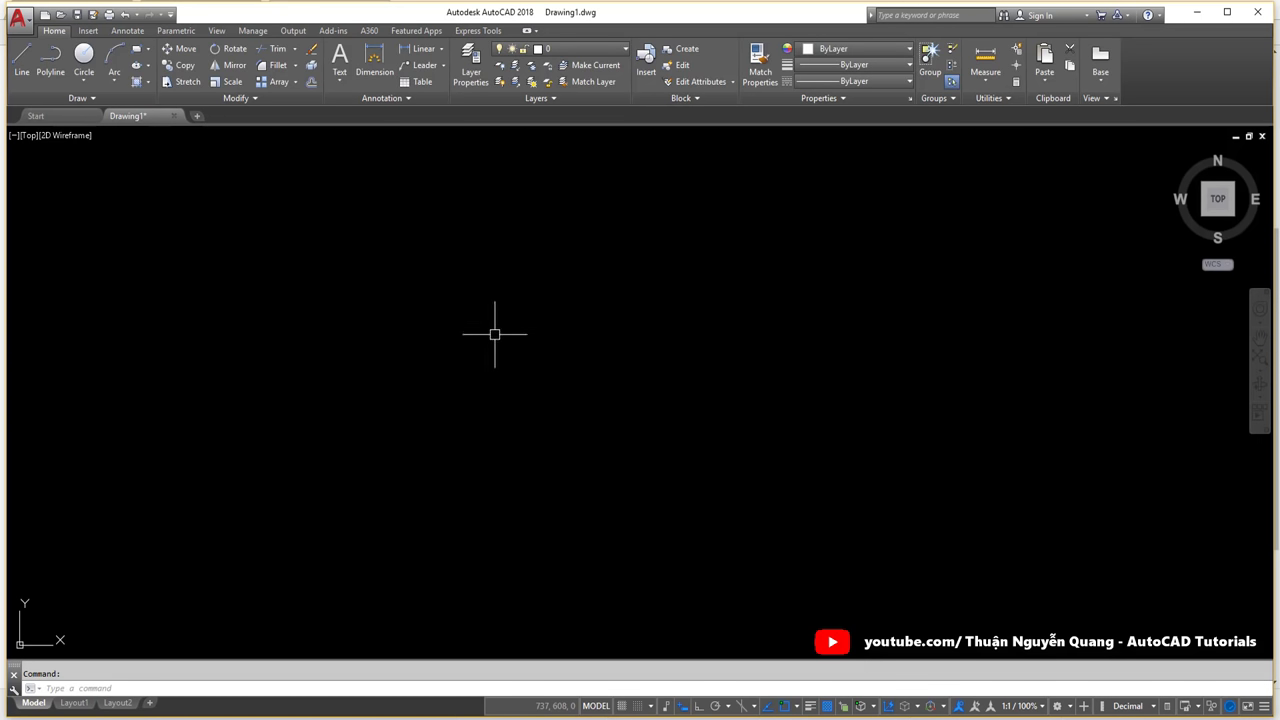
Draw several overlapping rectangles across the middle and right of the drawing.
type("rec")
key("Return")
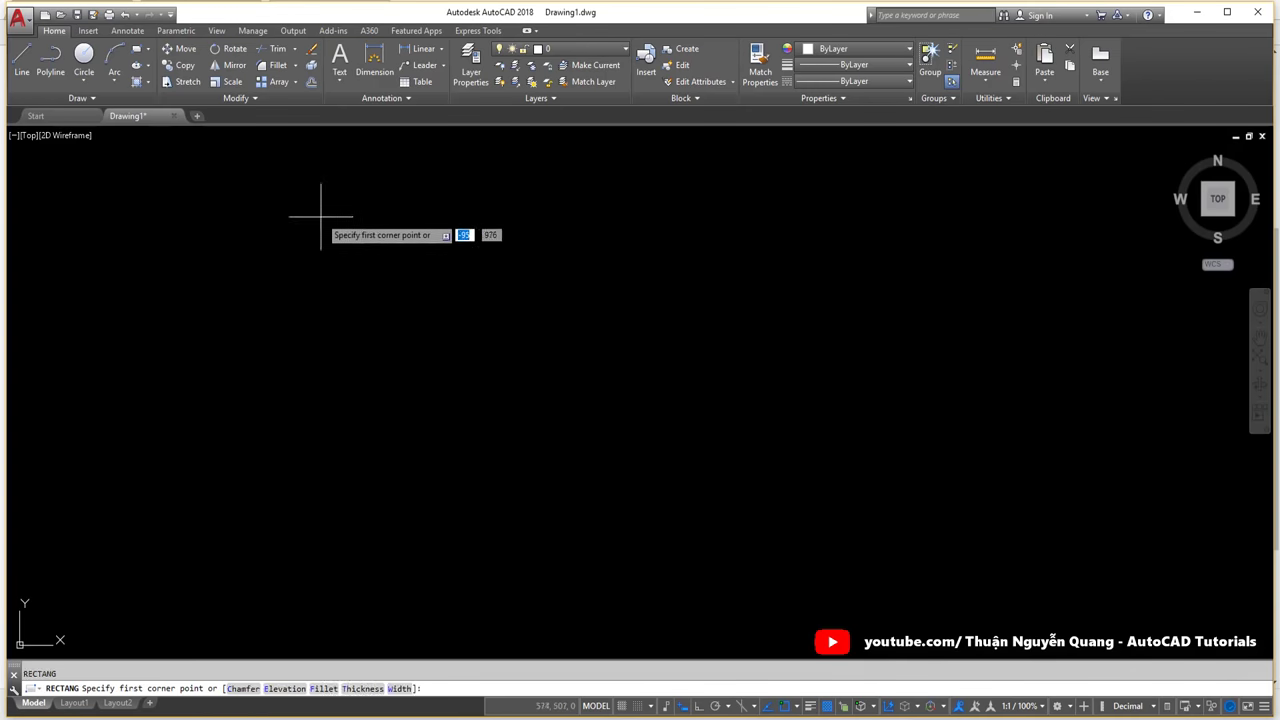
left_click(303, 204)
left_click(480, 348)
left_click(556, 396)
left_click(609, 314)
left_click(820, 509)
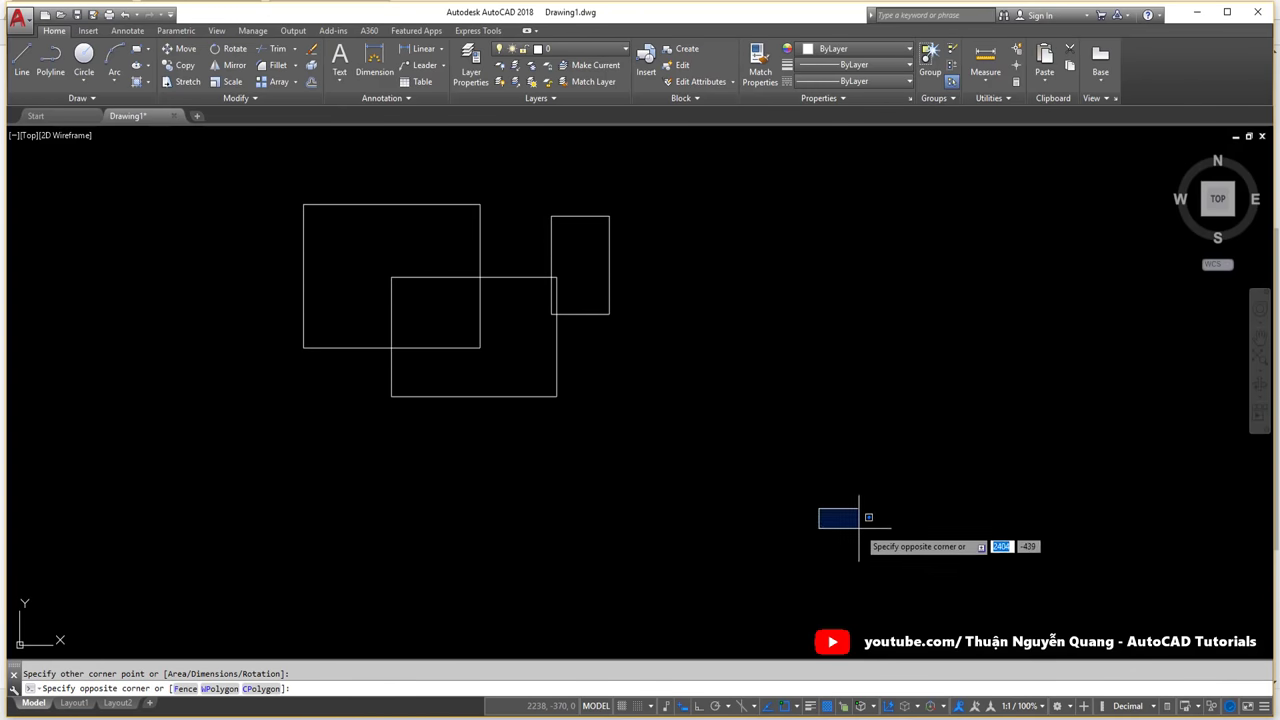
left_click(525, 360)
left_click(716, 504)
left_click(706, 341)
left_click(870, 448)
Add a lower-middle rectangle and a small lower-left rectangle.
key("space")
left_click(457, 418)
left_click(631, 536)
key("space")
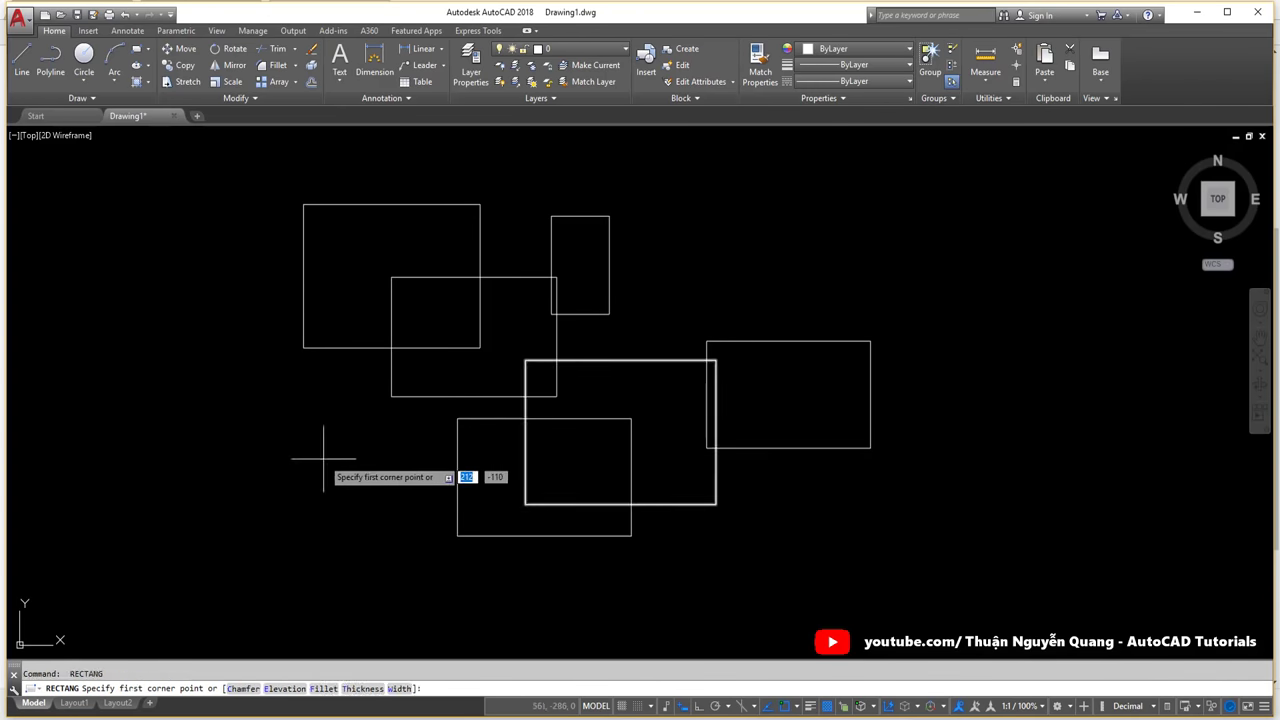
left_click(294, 444)
left_click(384, 505)
Cancel the started line and crossing-select all the rectangles.
type("l")
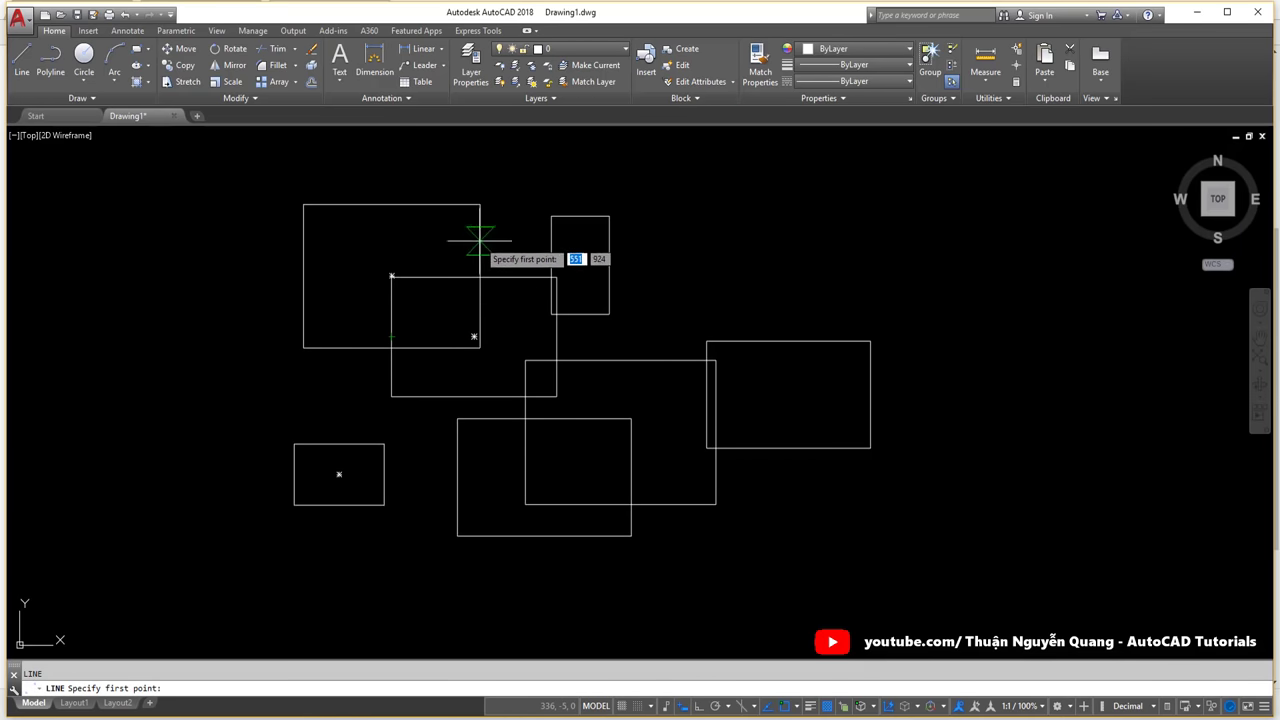
scroll(519, 320, "down", 4)
key("Escape")
left_click(616, 260)
left_click(427, 438)
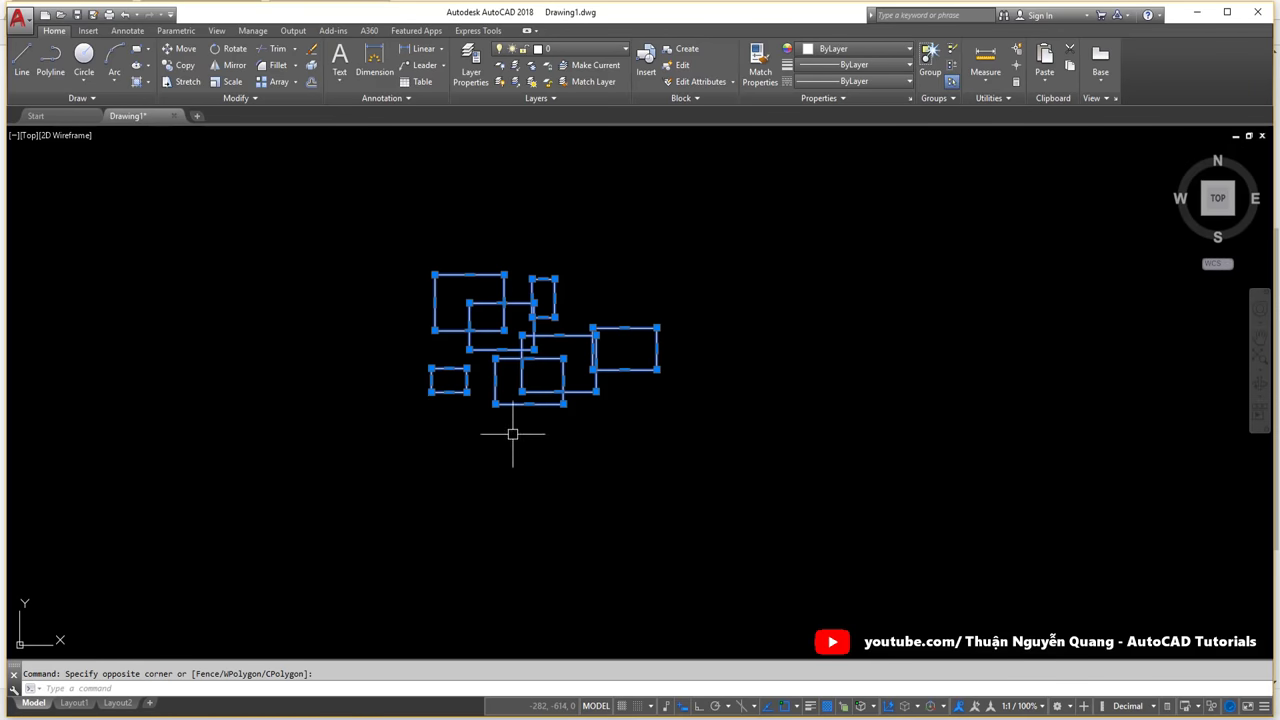
Copy the rectangle group six times around the drawing with COPY.
type("co")
key("Return")
left_click(514, 367)
left_click(592, 349)
left_click(532, 307)
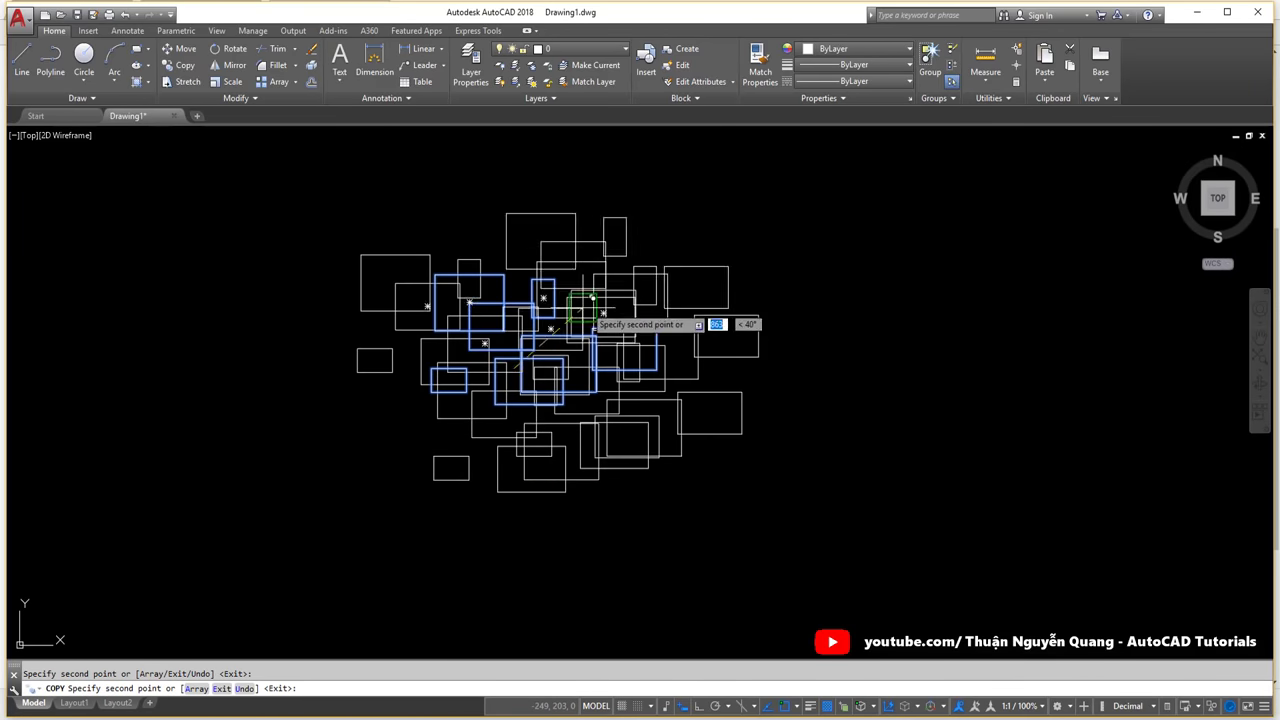
left_click(441, 348)
left_click(304, 401)
left_click(574, 469)
left_click(560, 555)
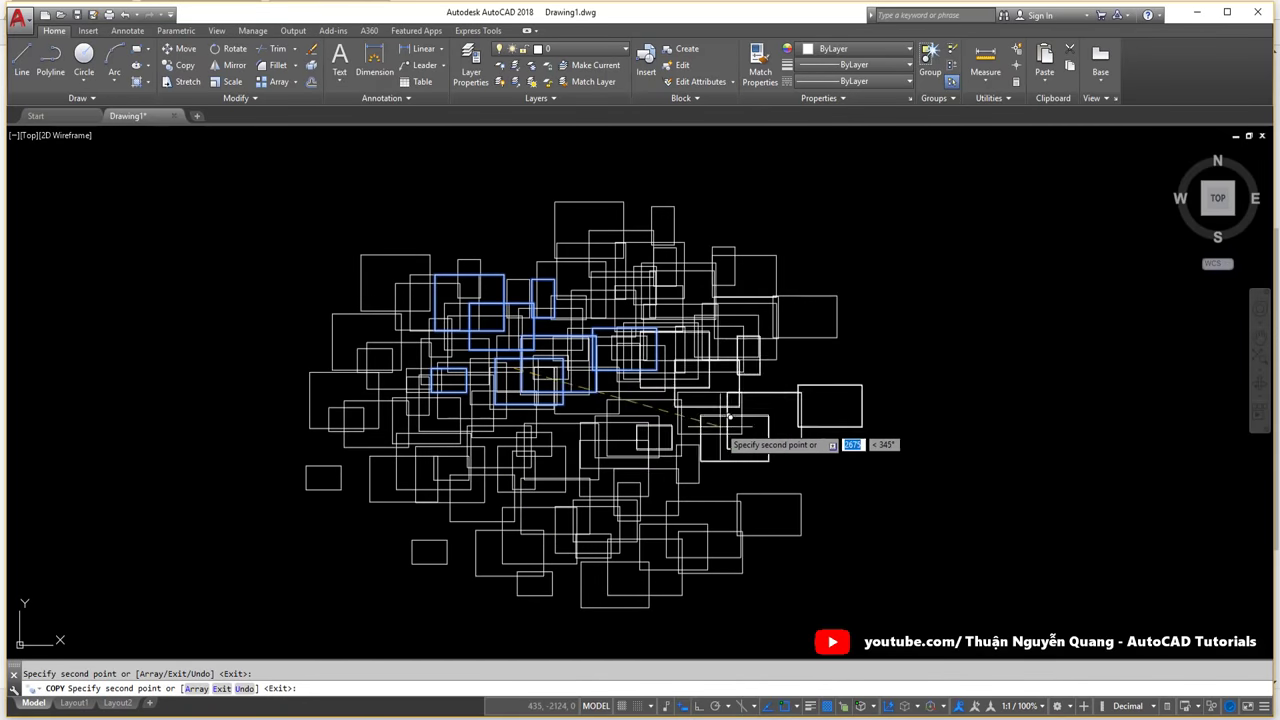
key("Escape")
Start a line, zoom the view in and out, then cancel the line.
type("l")
key("Return")
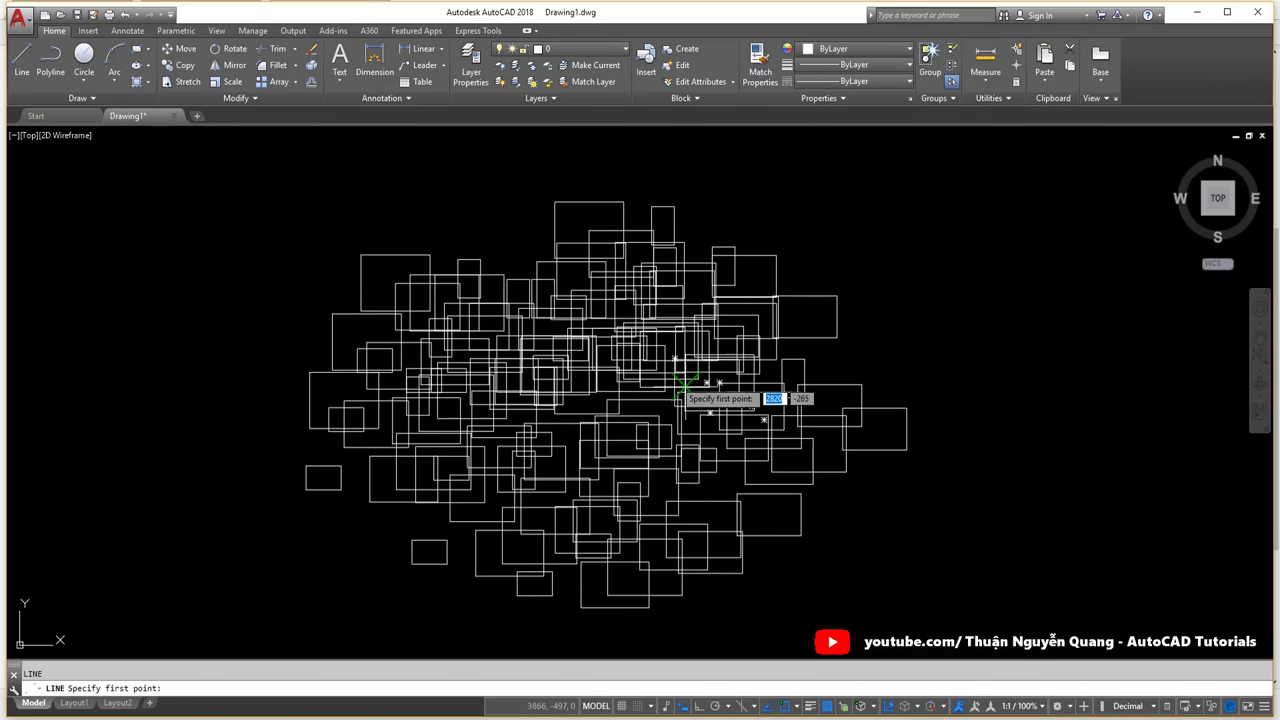
scroll(680, 390, "up", 3)
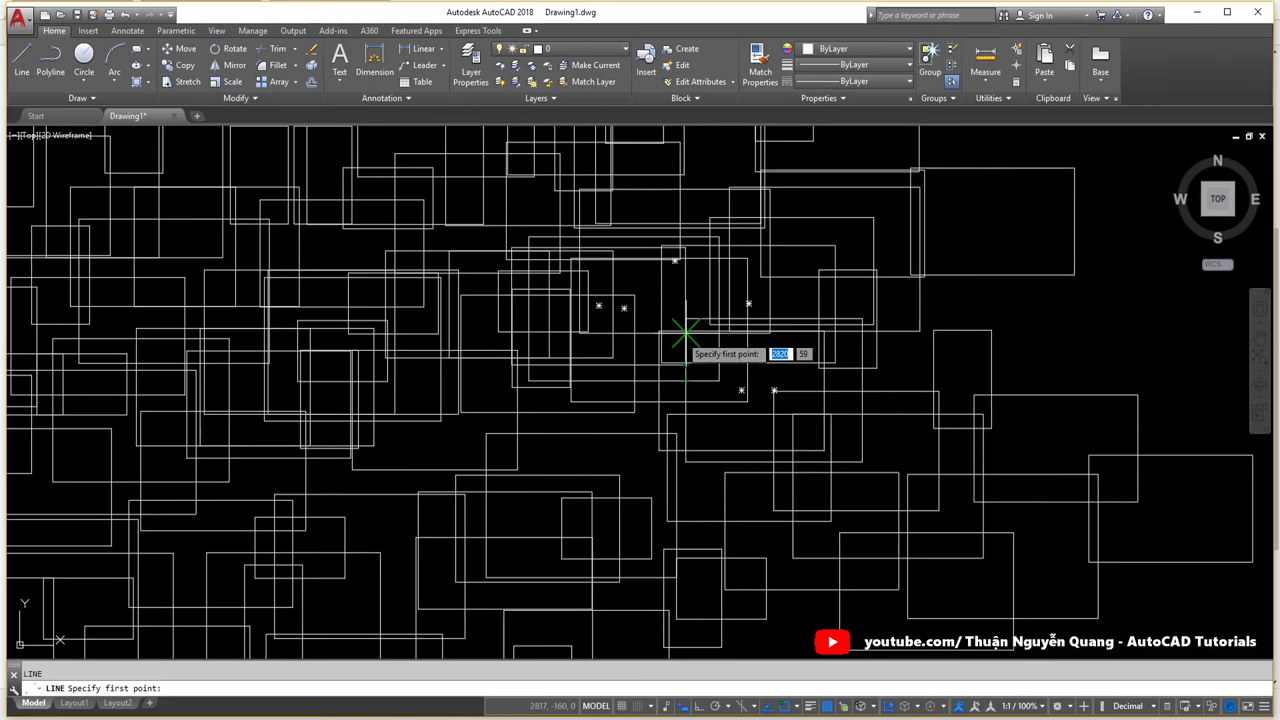
scroll(682, 345, "down", 3)
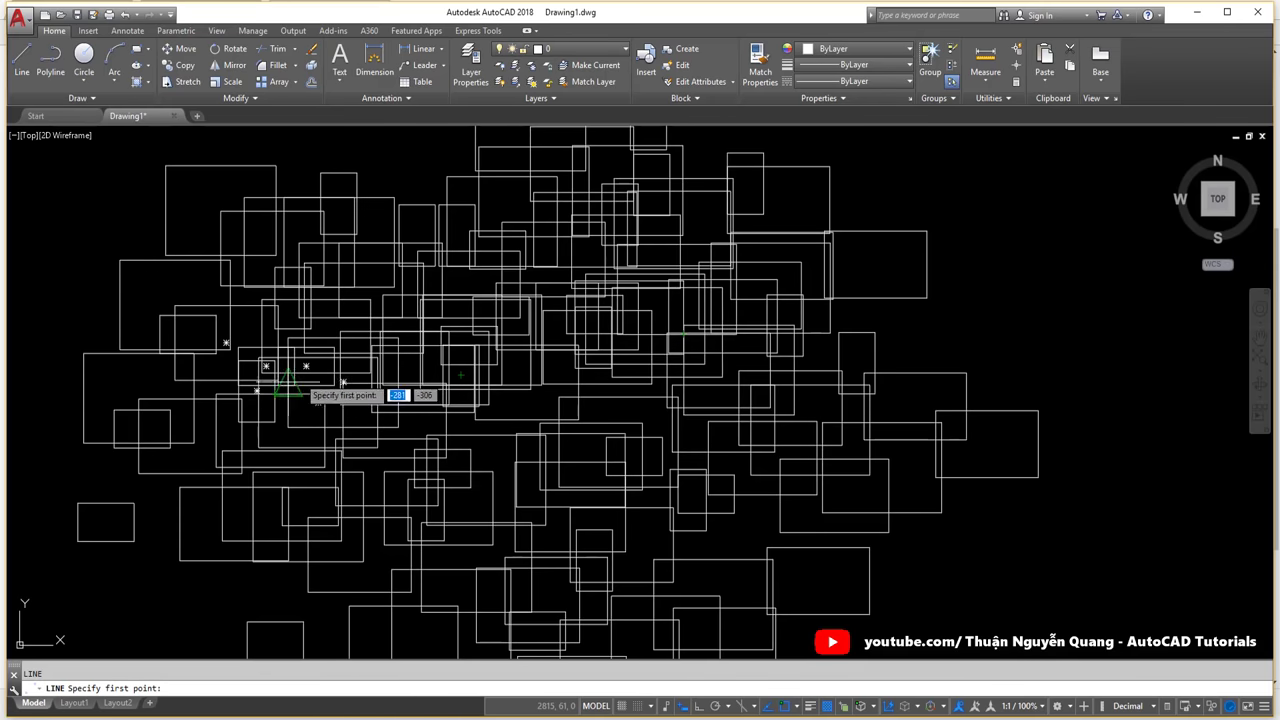
key("Escape")
In Drafting options, shrink the AutoSnap marker and fine-tune the aperture size to about mid-range.
key("Return")
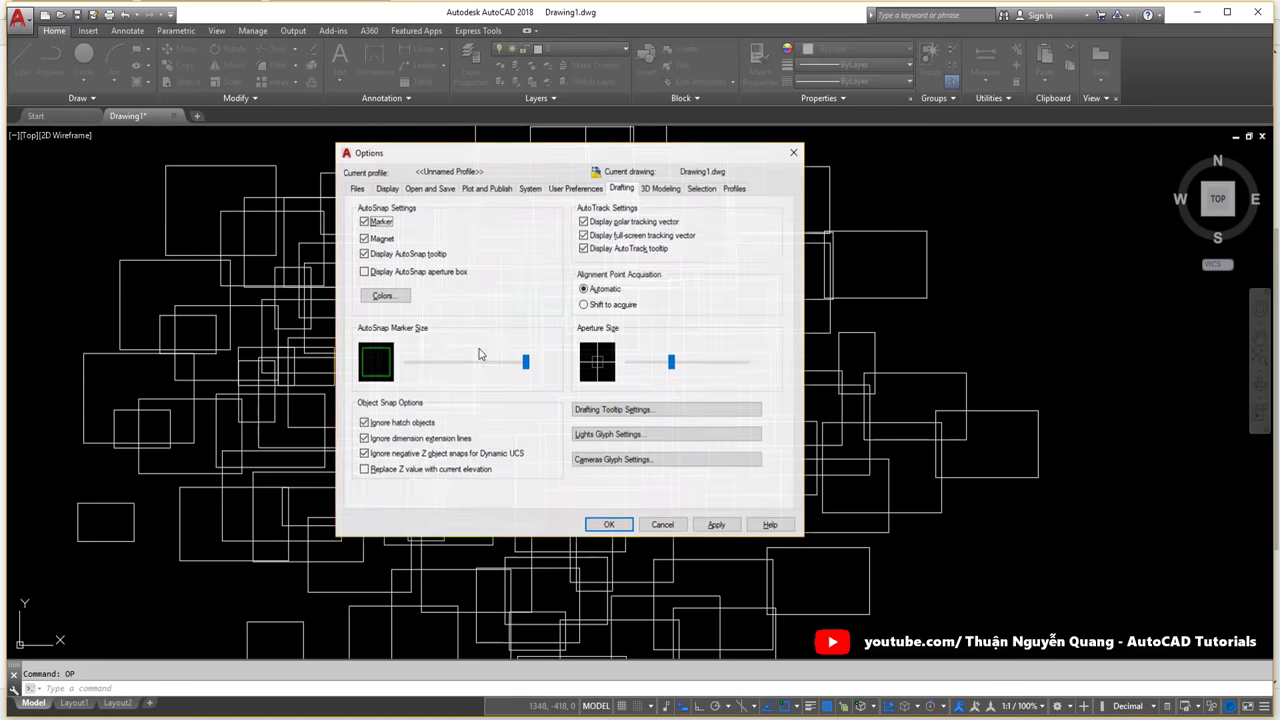
mouse_move(523, 362)
left_mouse_down()
mouse_move(405, 368)
mouse_move(445, 368)
left_mouse_up()
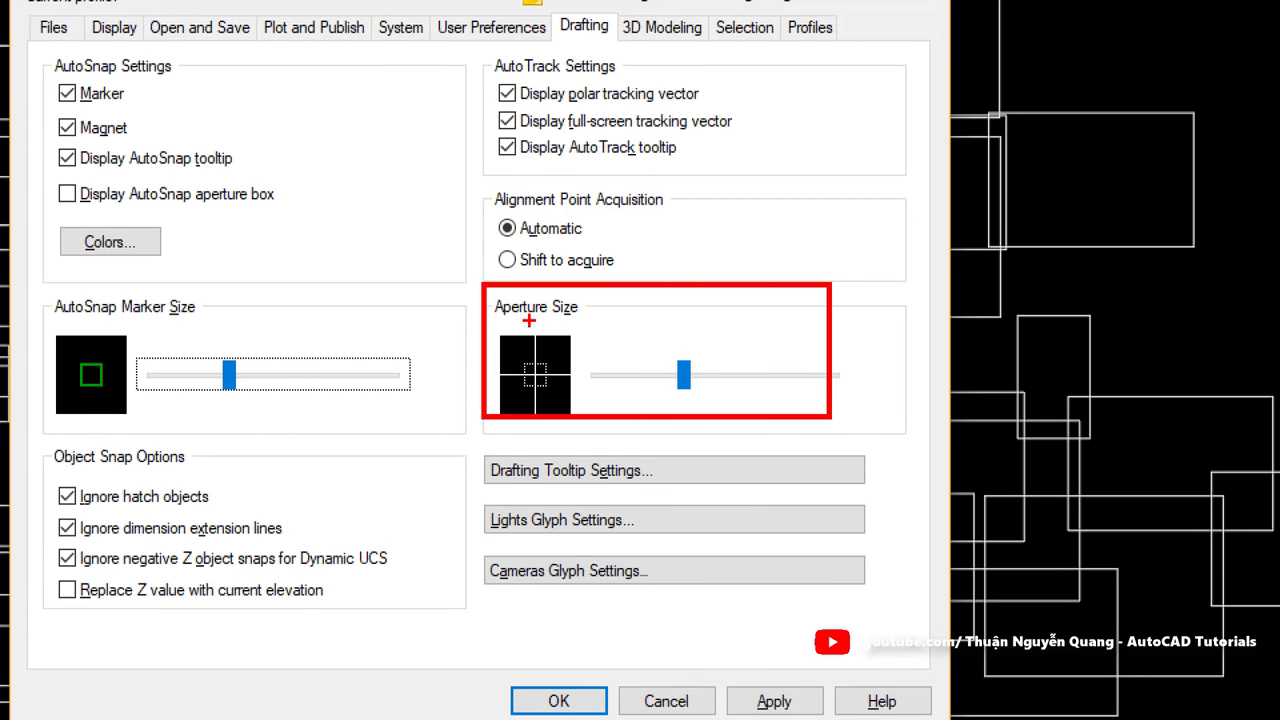
left_click_drag(529, 321, 614, 322)
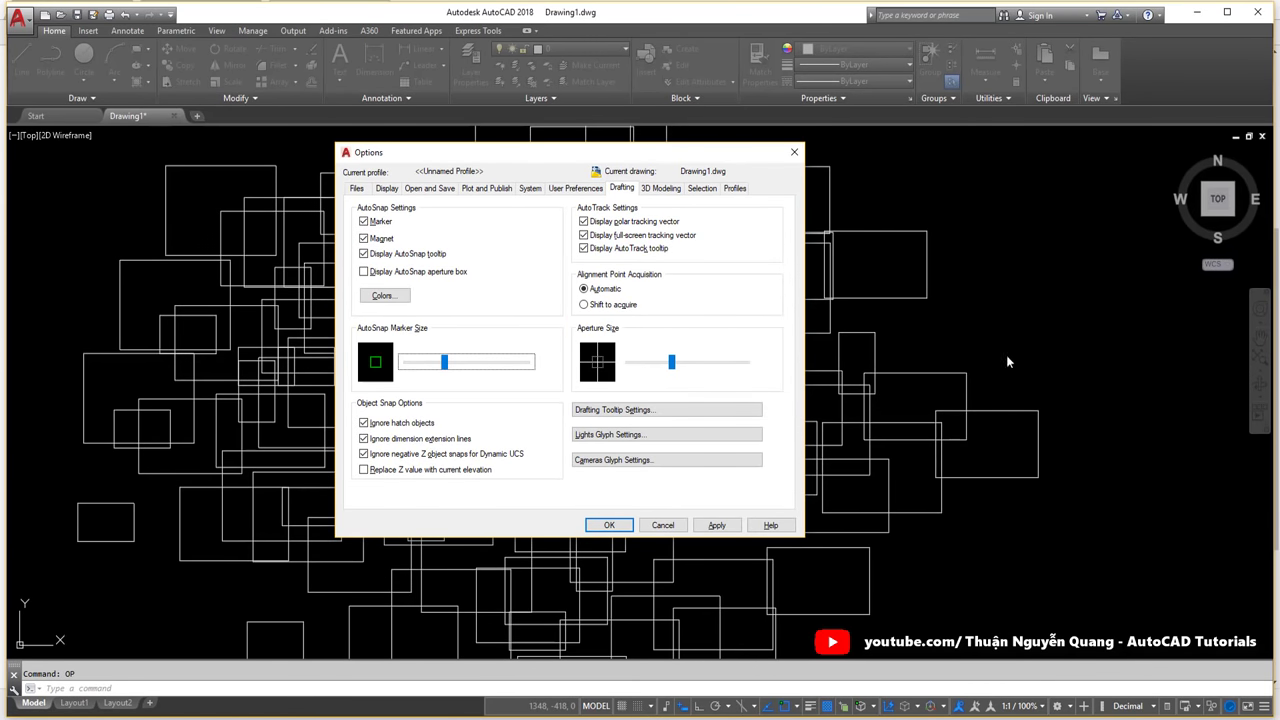
left_click(672, 362)
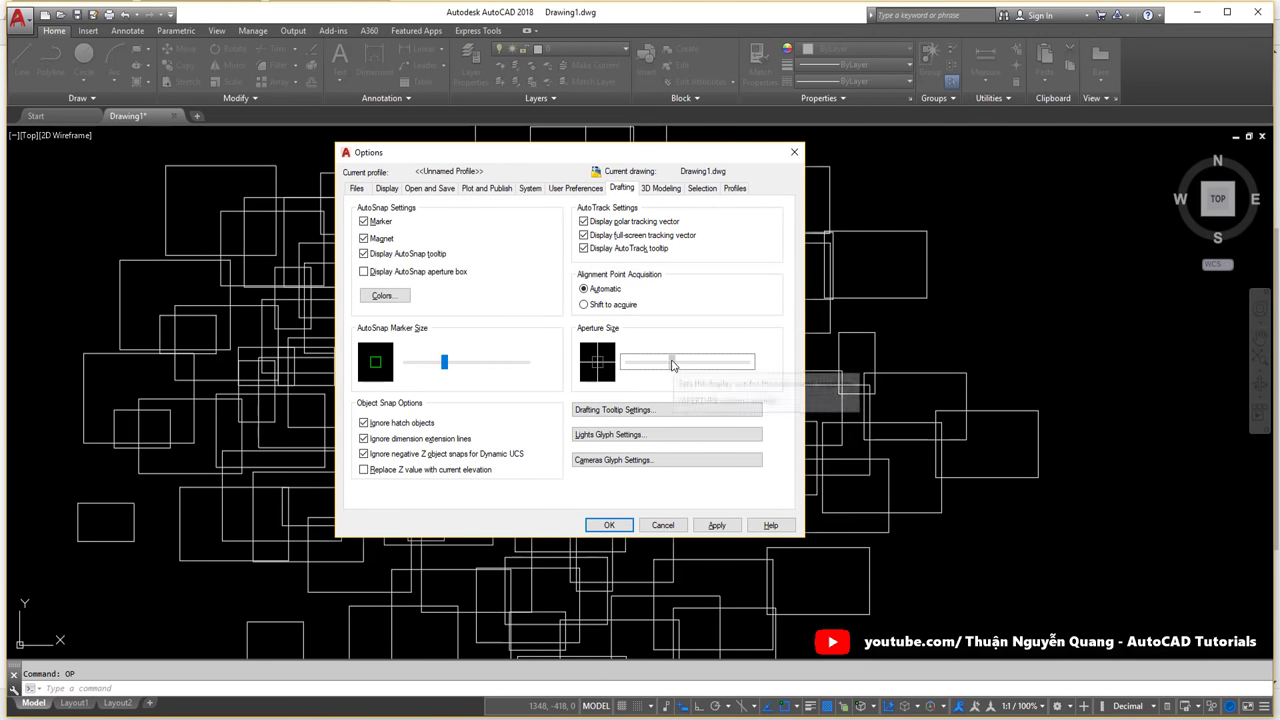
mouse_move(672, 365)
left_mouse_down()
mouse_move(651, 368)
mouse_move(665, 368)
left_mouse_up()
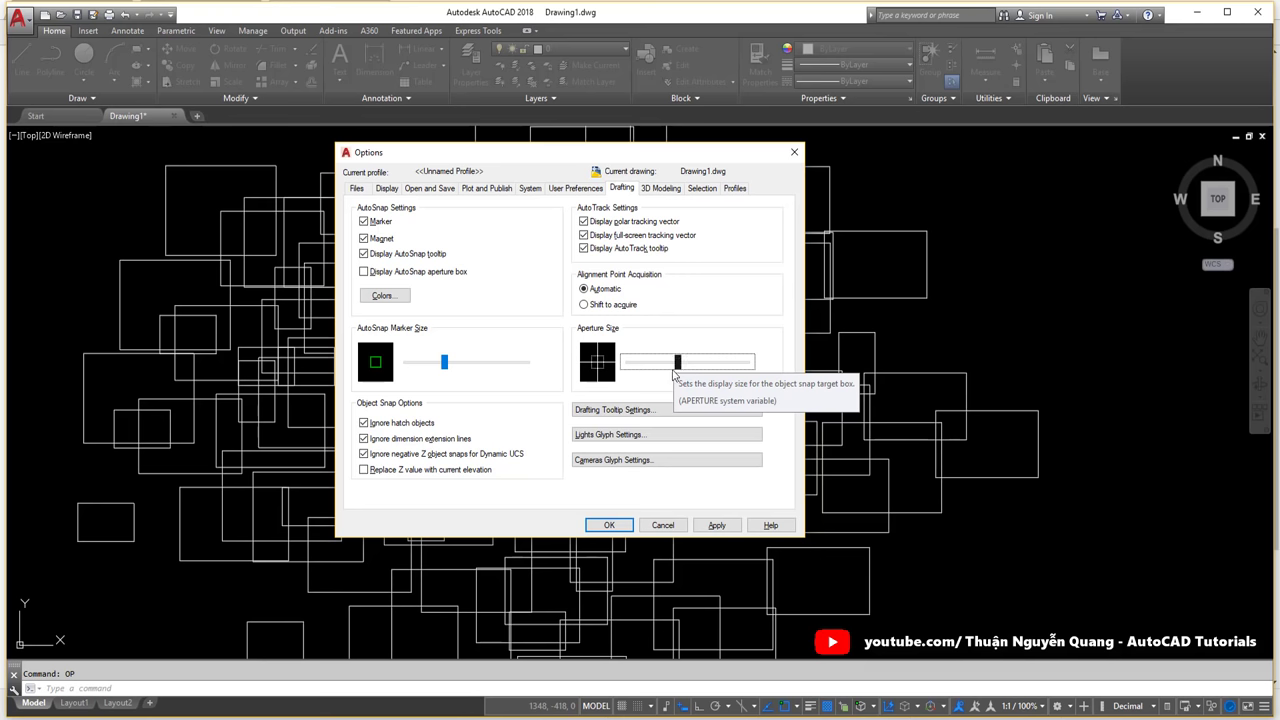
left_click_drag(674, 373, 678, 368)
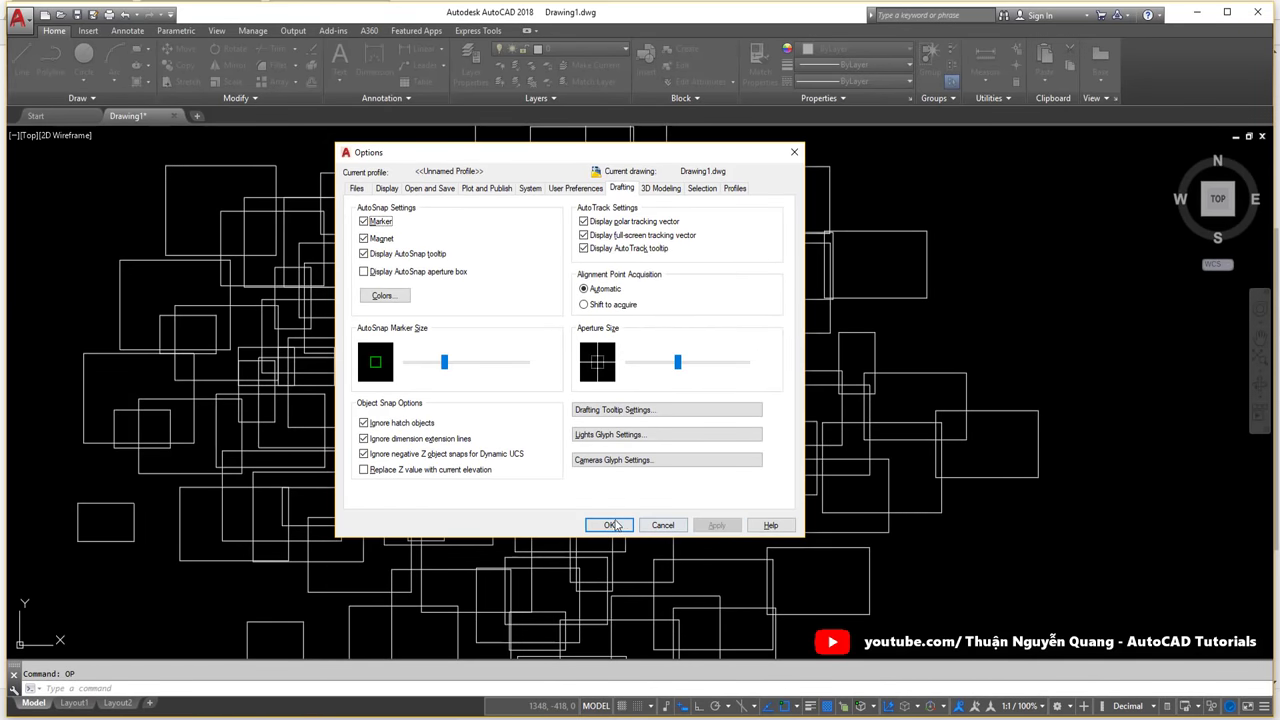
Apply the Drafting options and zoom around the rectangles.
left_click(612, 526)
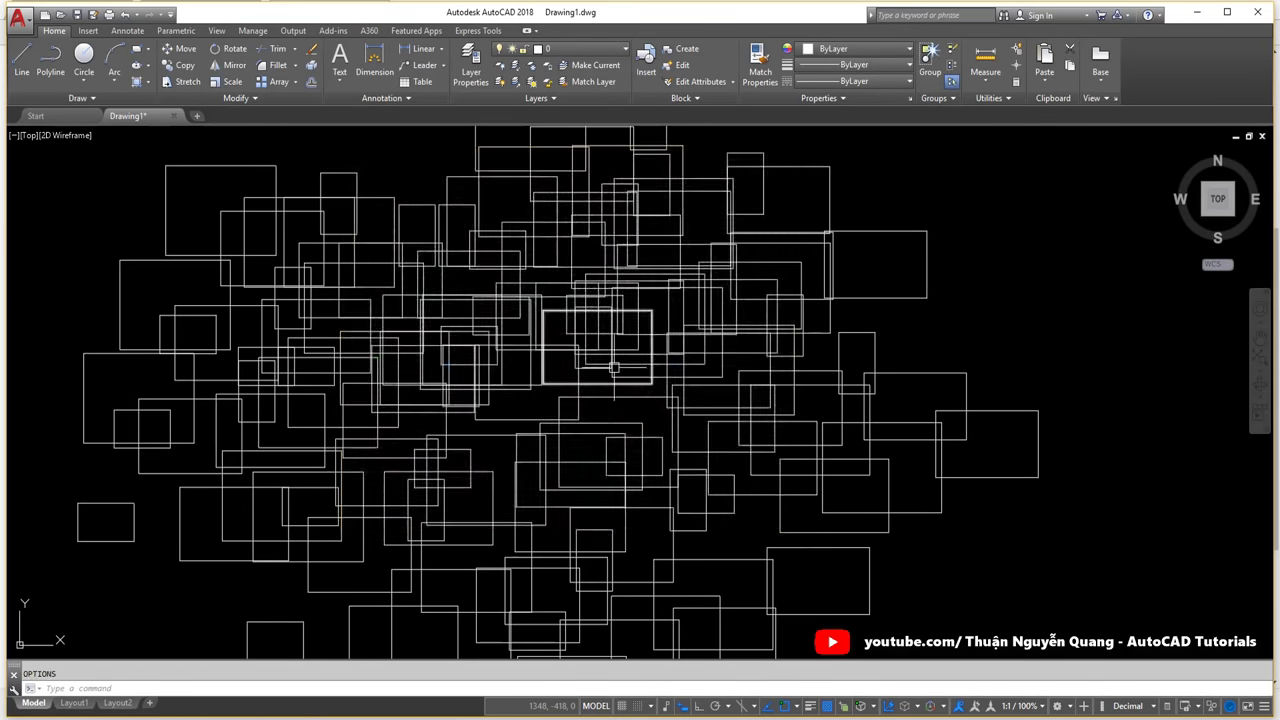
scroll(455, 430, "down", 6)
scroll(545, 400, "up", 4)
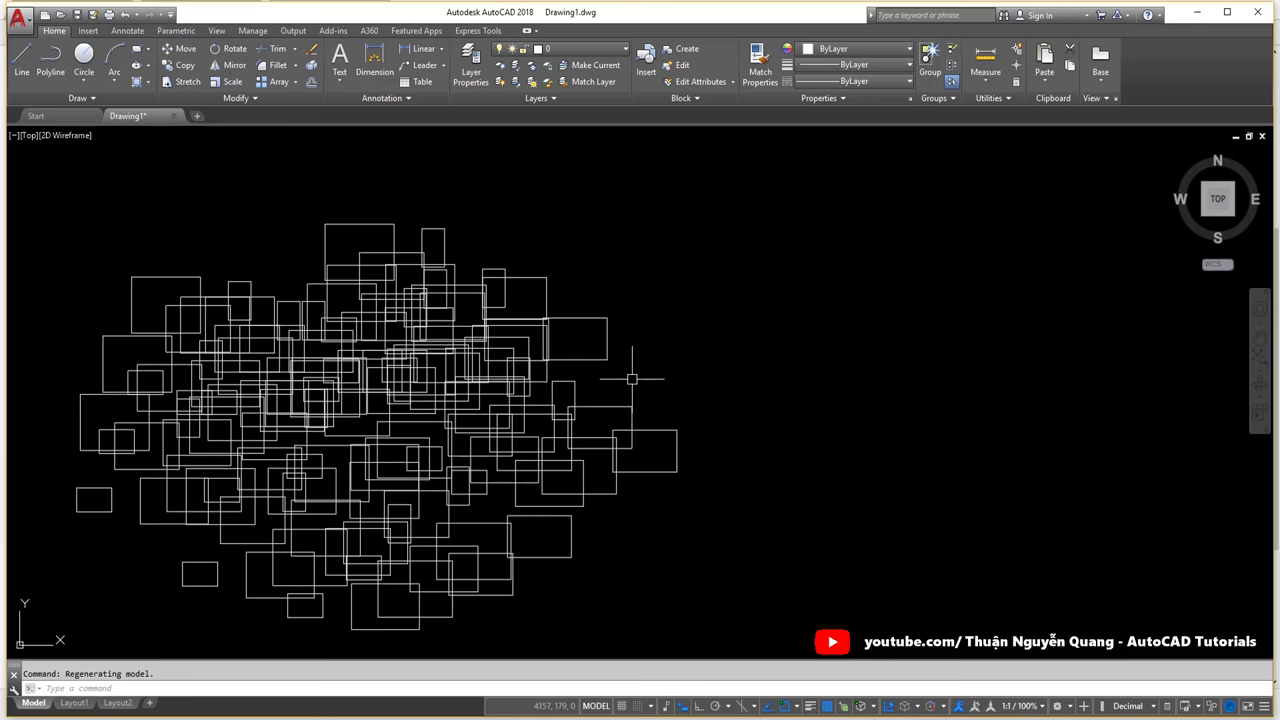
Draw a test line ending on a snapped rectangle corner, then reopen Options with OP.
type("l")
key("Return")
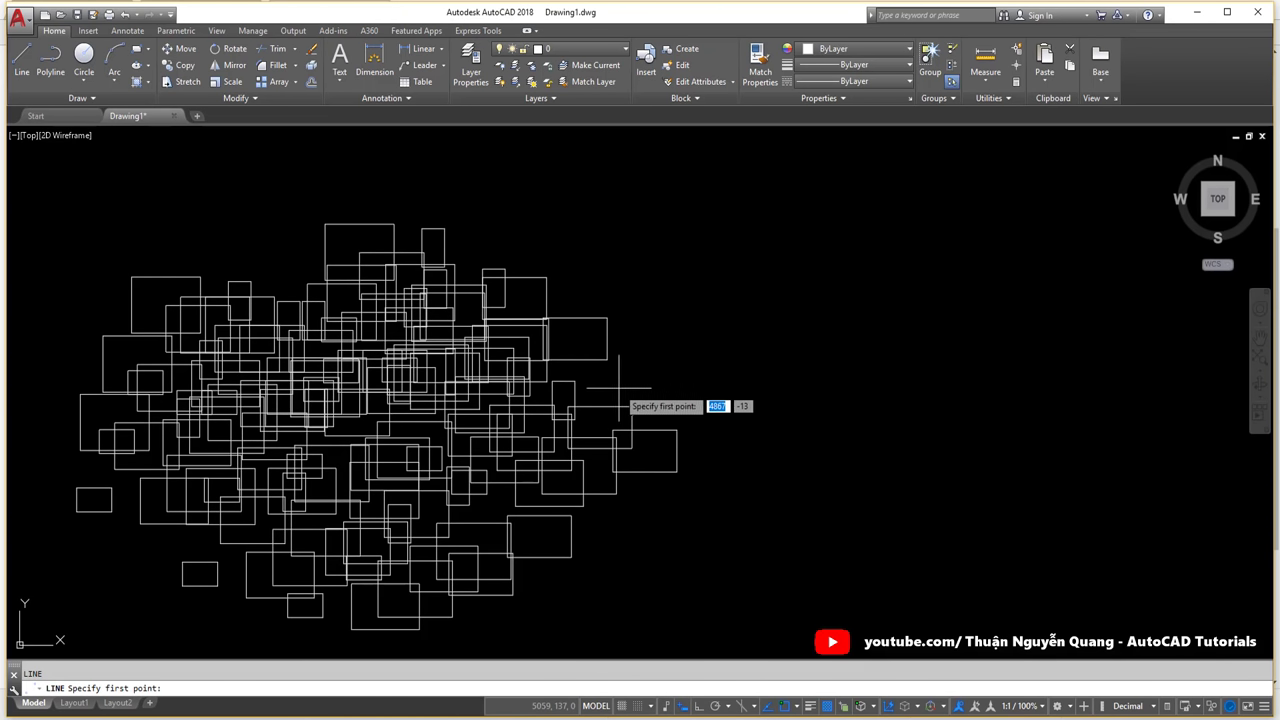
left_click(633, 388)
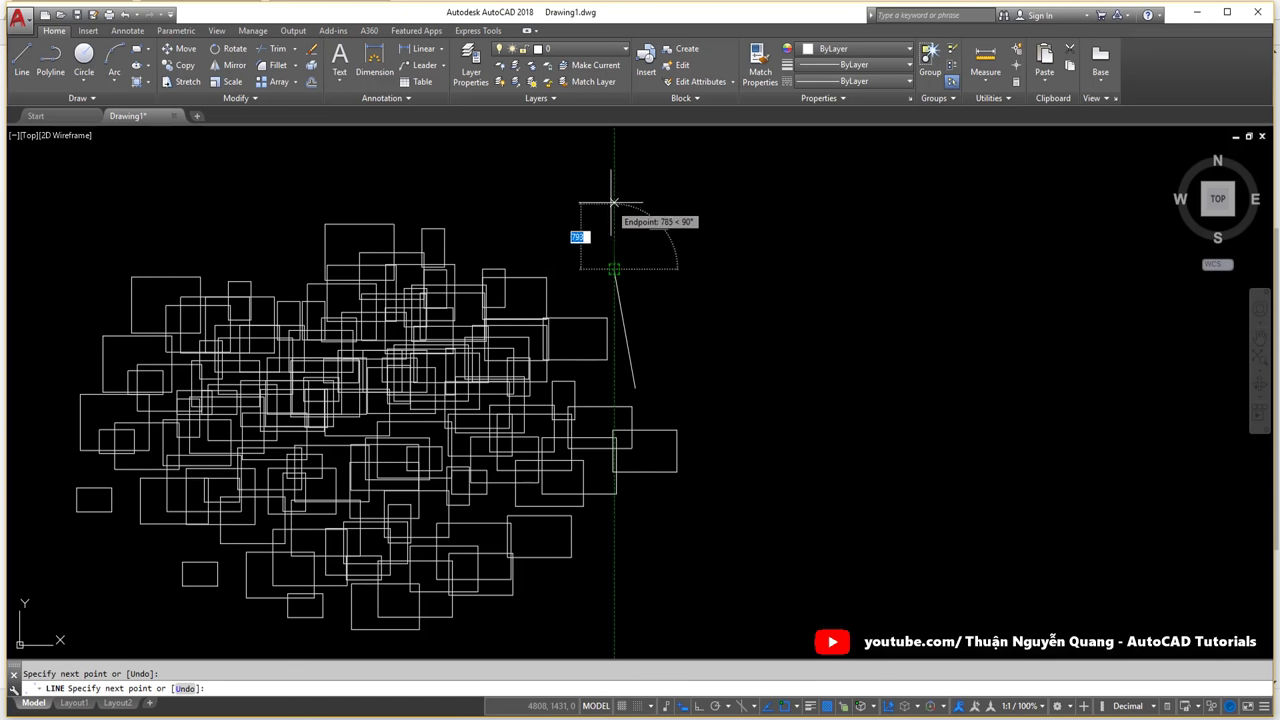
left_click(614, 202)
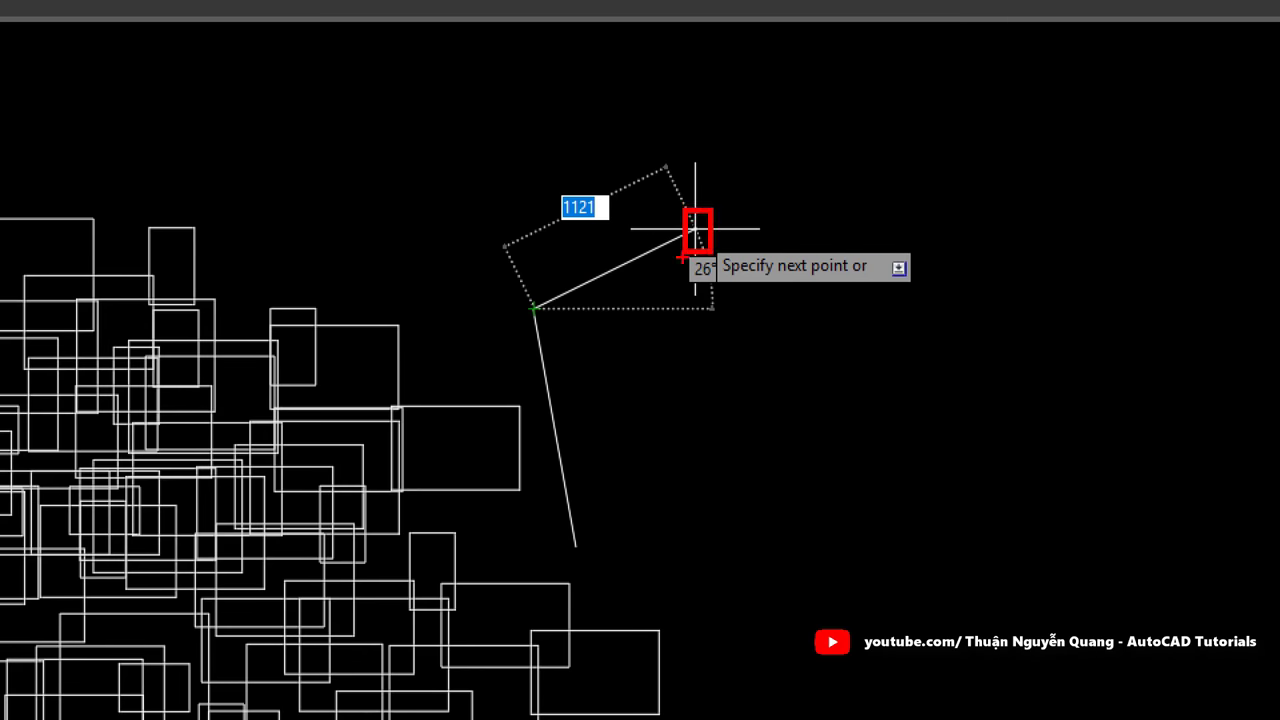
key("Escape")
type("OP")
key("Return")
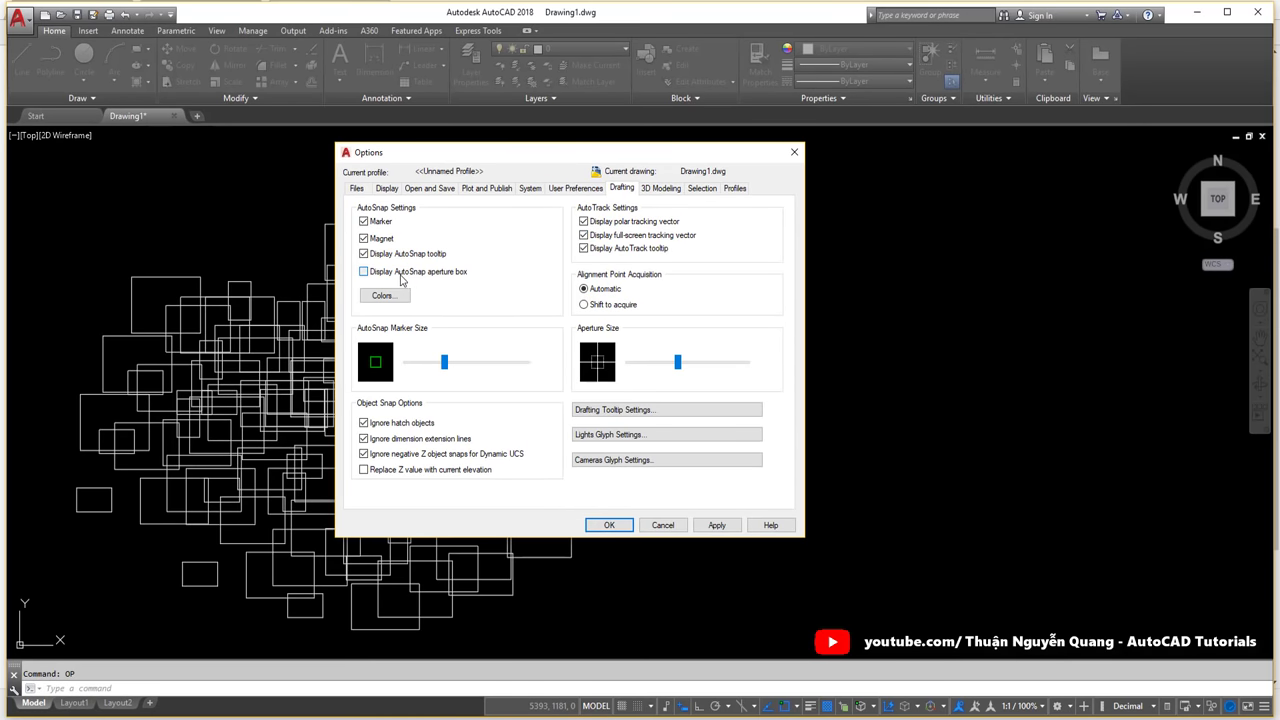
Apply the options and draw a test line beside the rectangles.
left_click(608, 525)
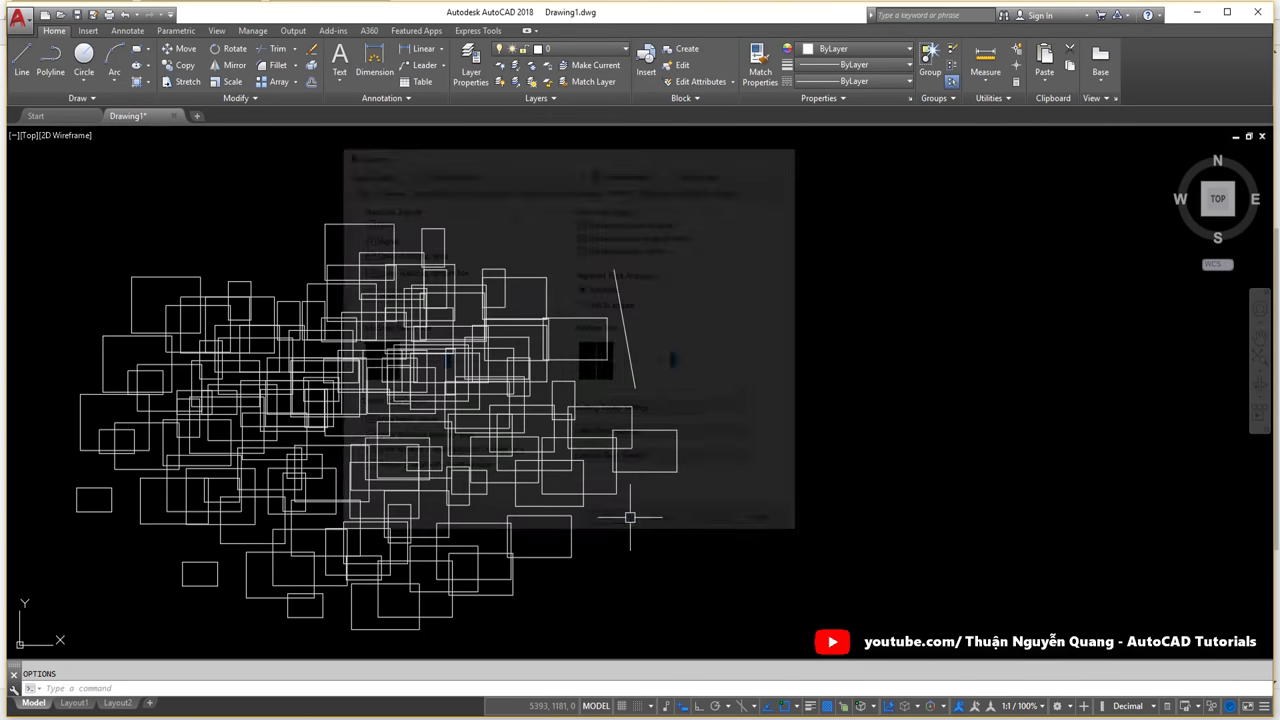
type("l")
key("Return")
left_click(692, 518)
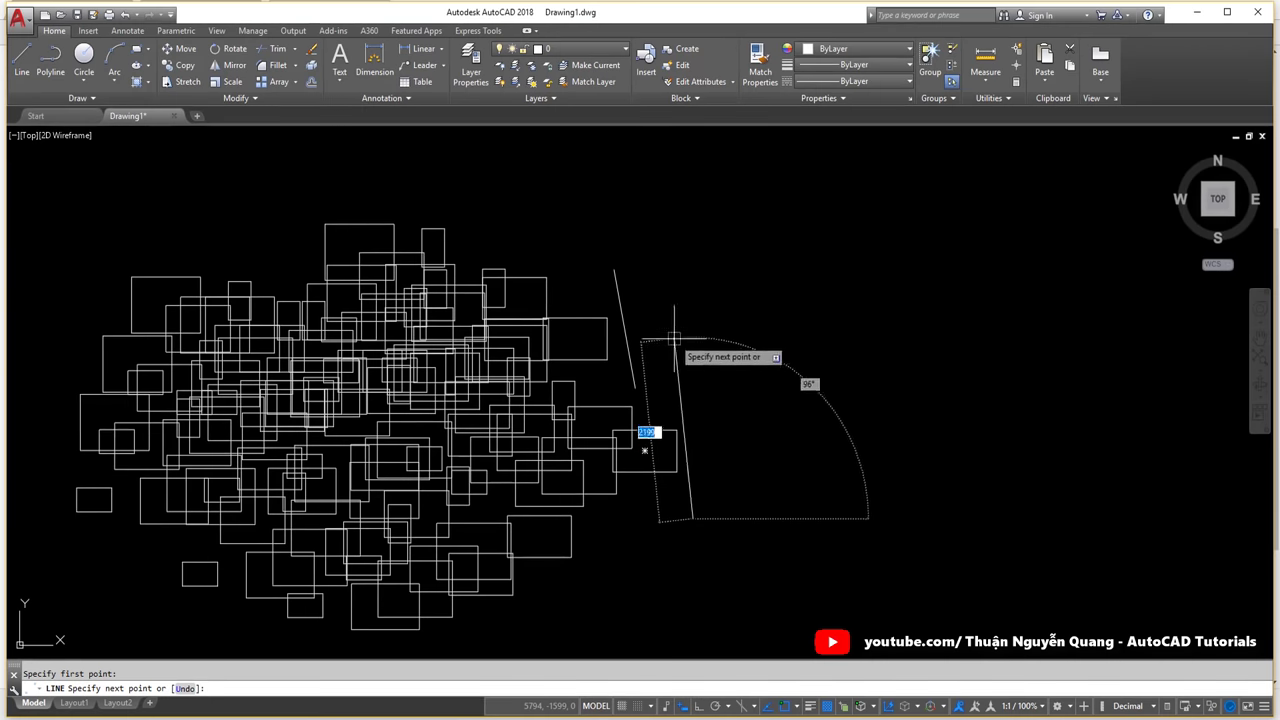
left_click(600, 345)
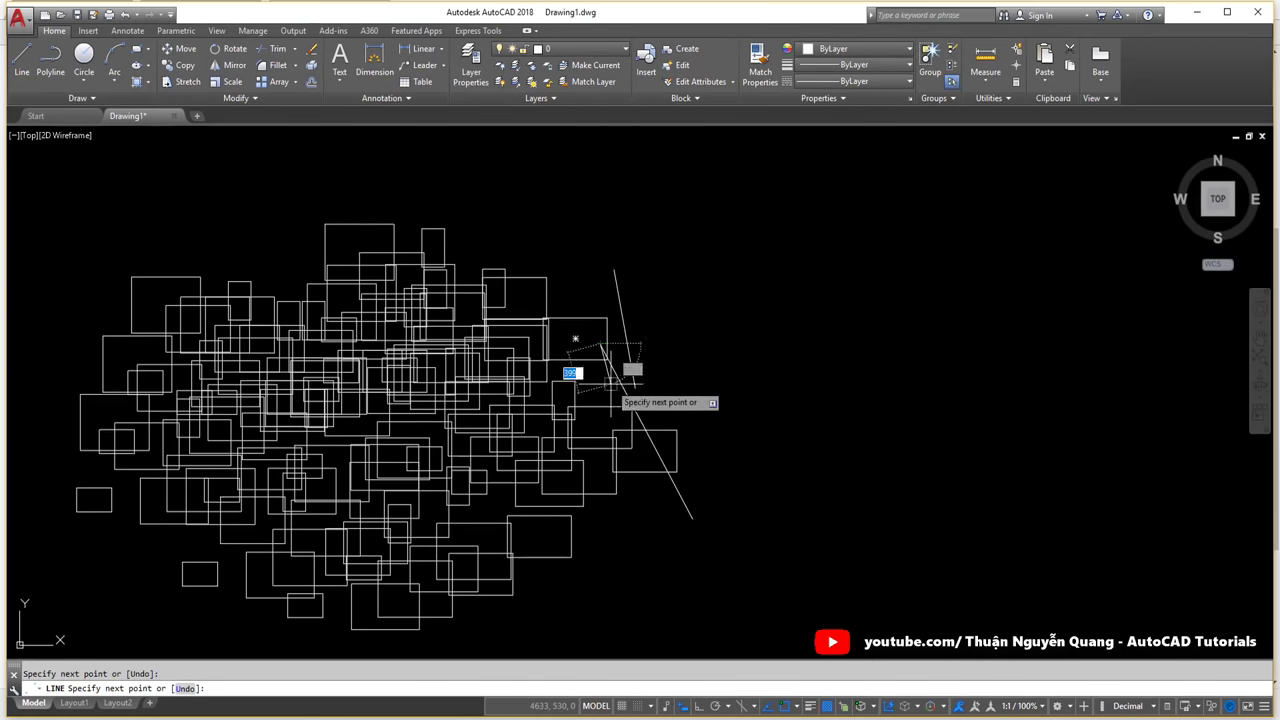
key("Escape")
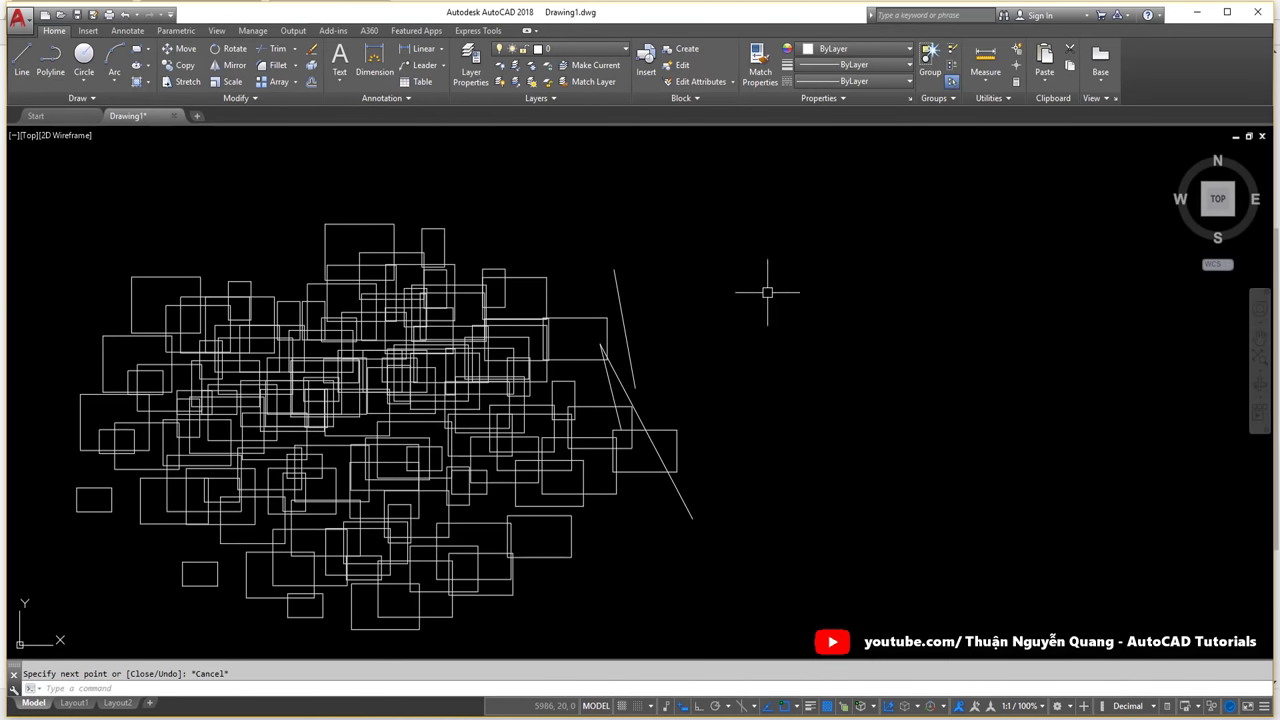
Start another line, cancel it without a segment, and reopen the Options dialog.
type("l")
key("Return")
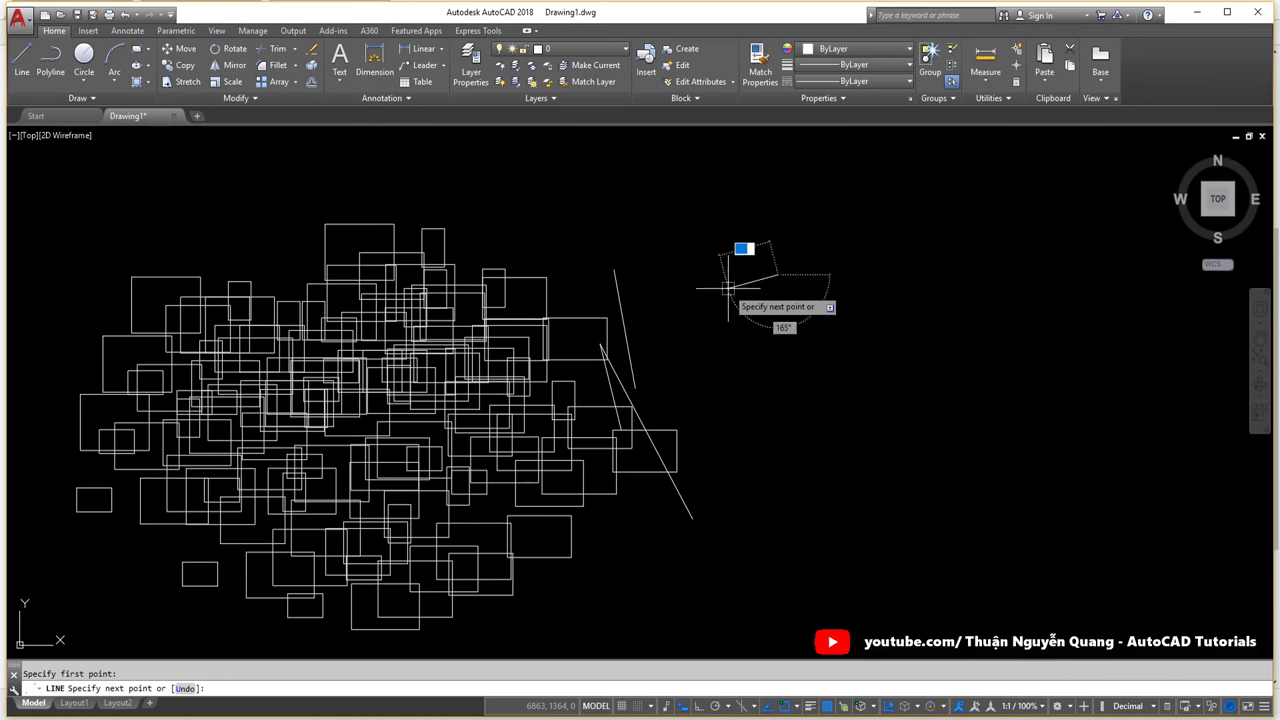
left_click(778, 272)
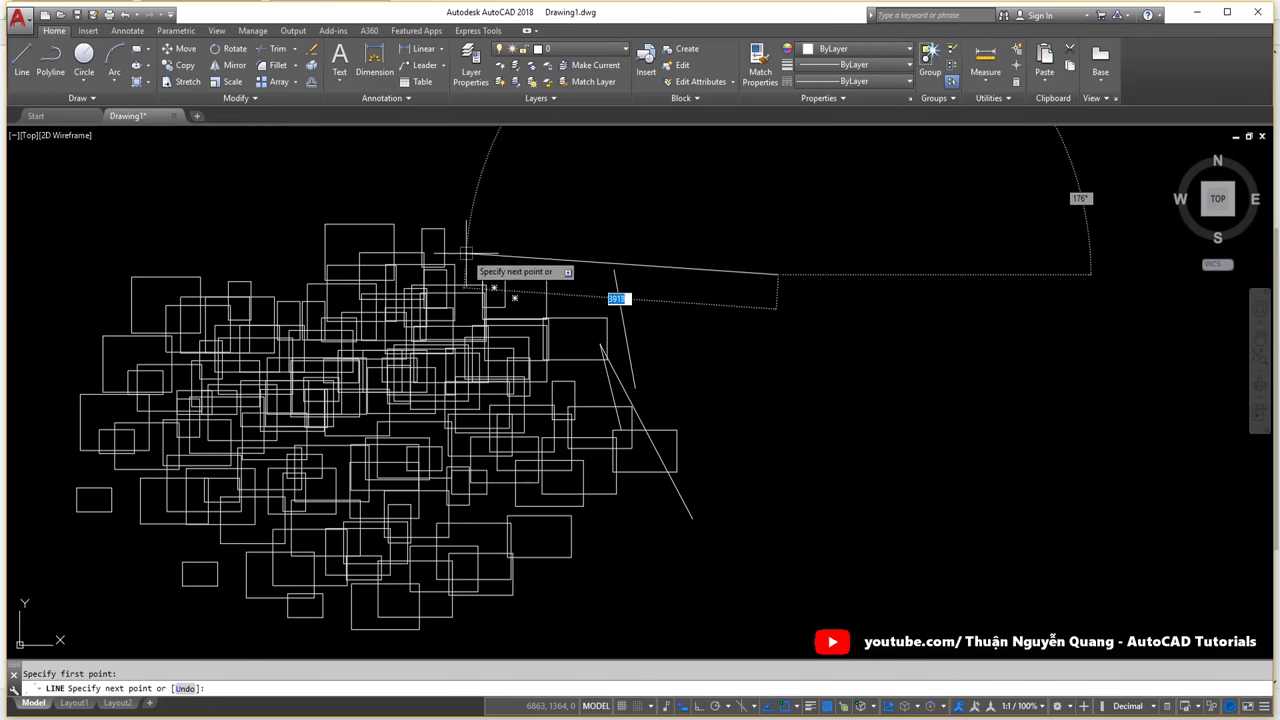
key("Escape")
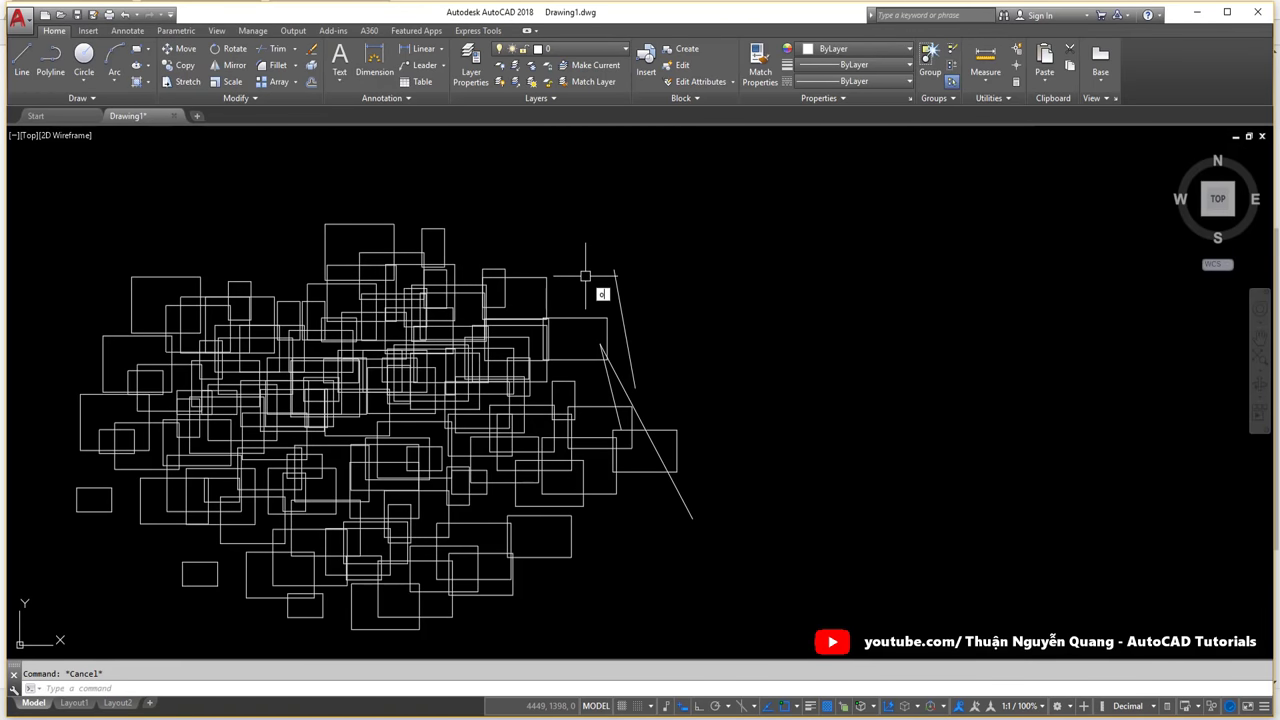
type("p")
key("Return")
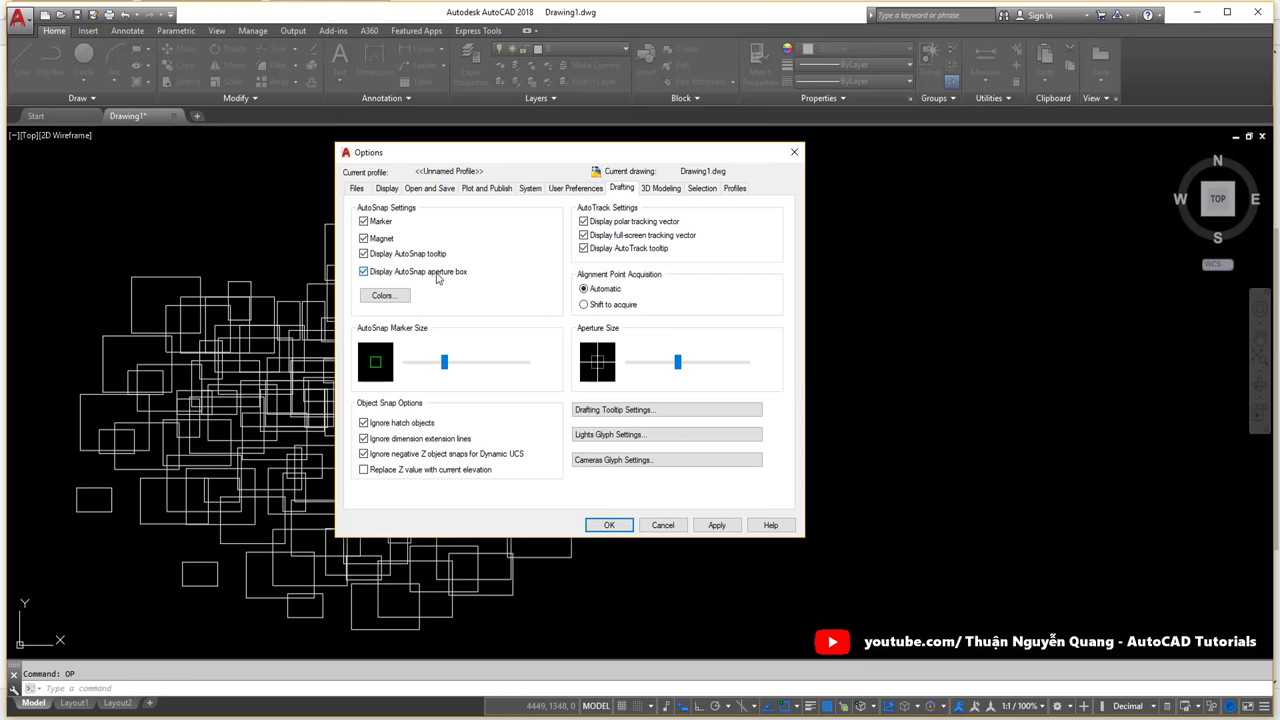
mouse_move(418, 272)
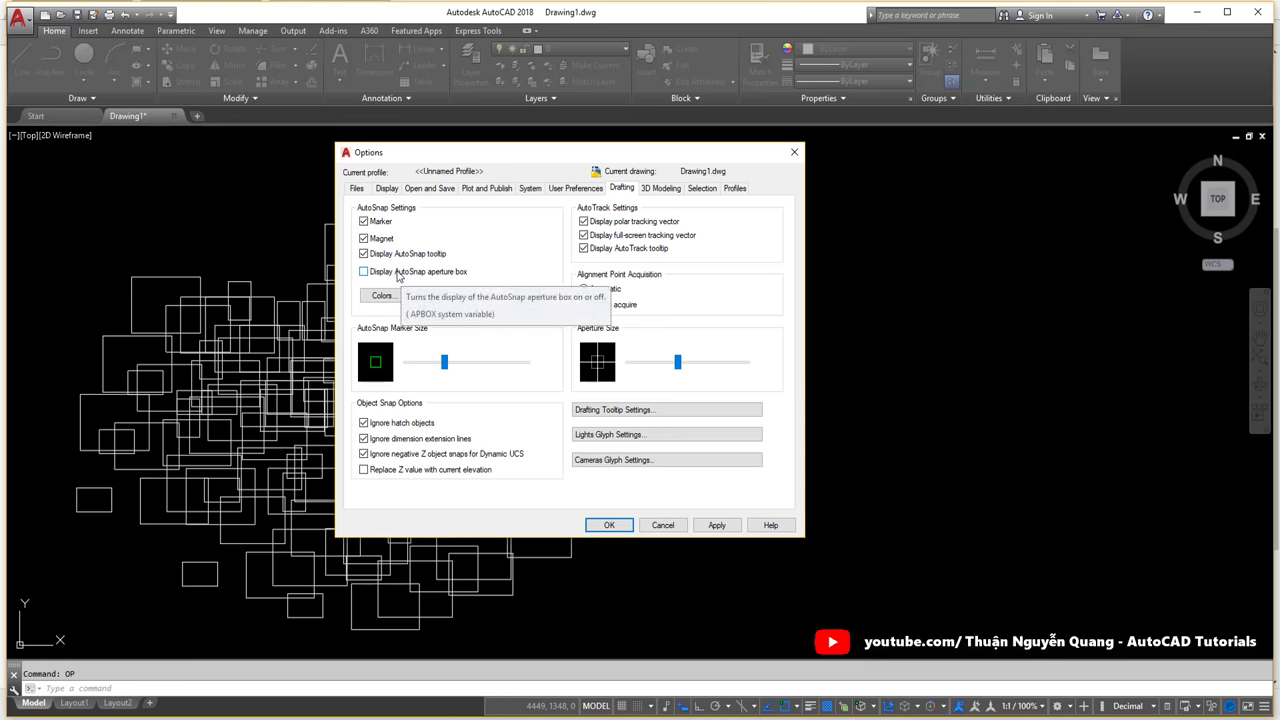
mouse_move(679, 362)
left_mouse_down()
mouse_move(727, 362)
mouse_move(653, 376)
left_mouse_up()
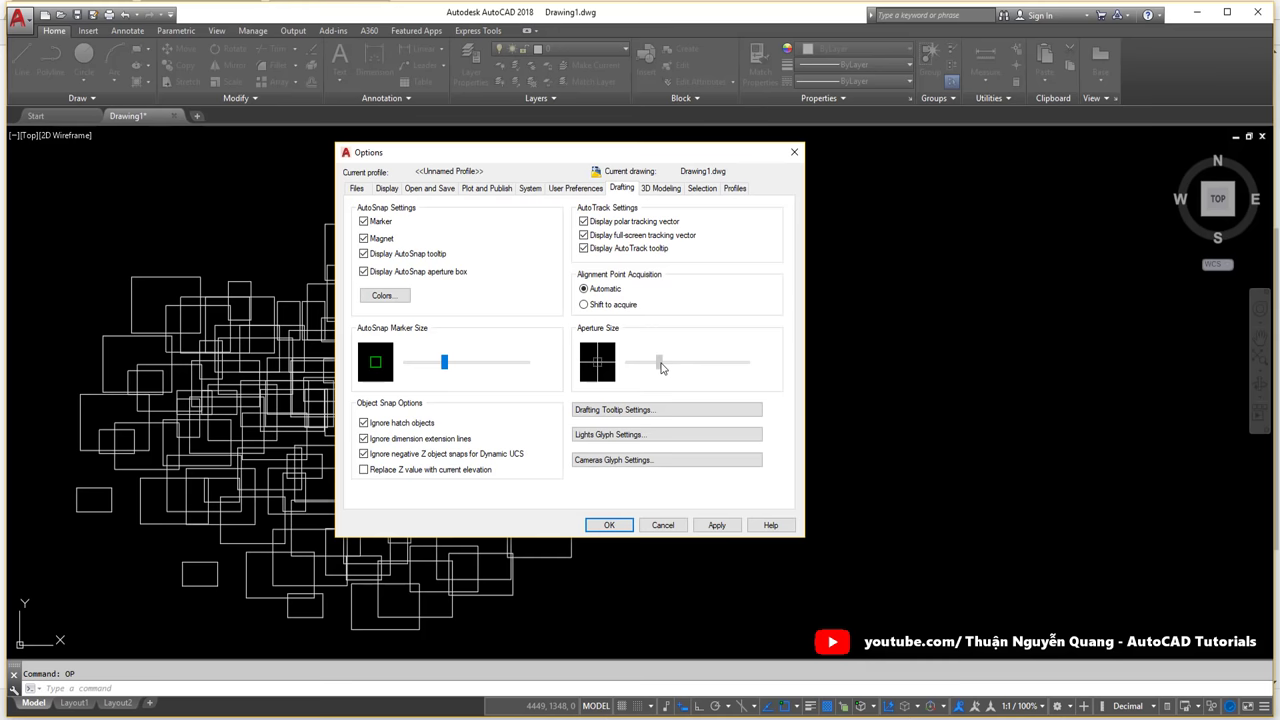
left_click_drag(664, 370, 676, 369)
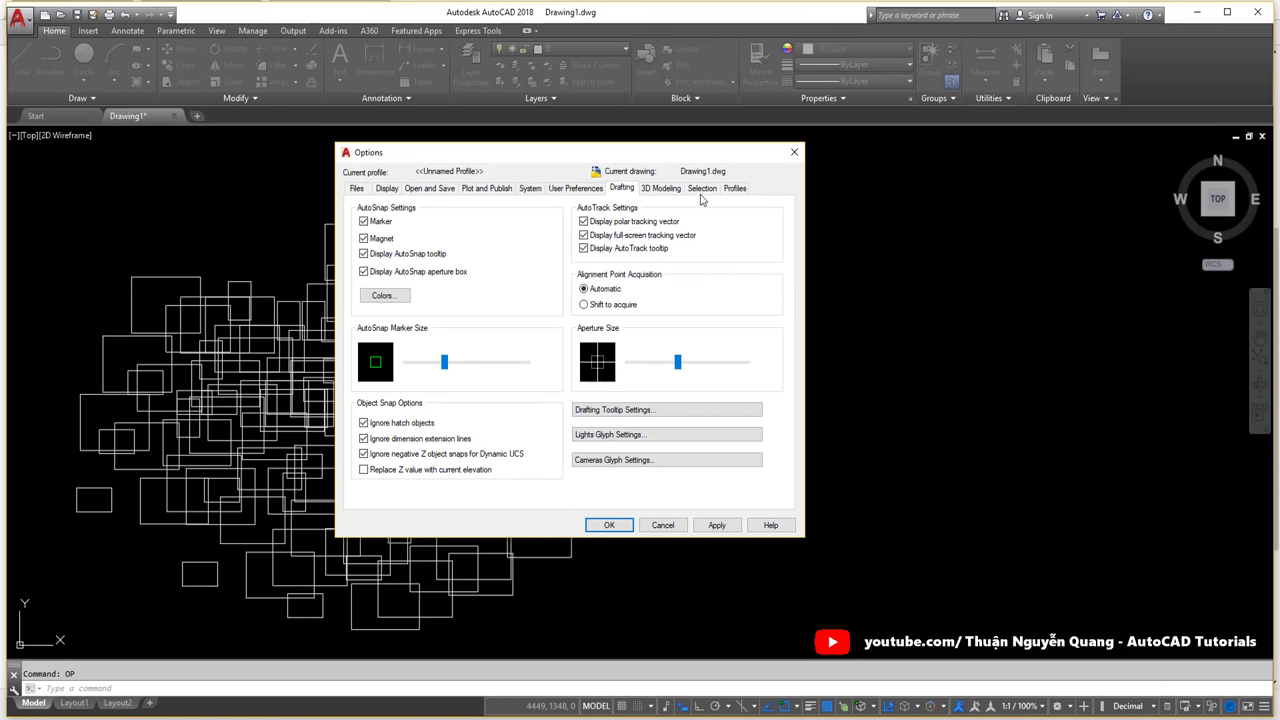
On the Selection tab, set the pickbox size to its maximum and apply with OK.
left_click(664, 189)
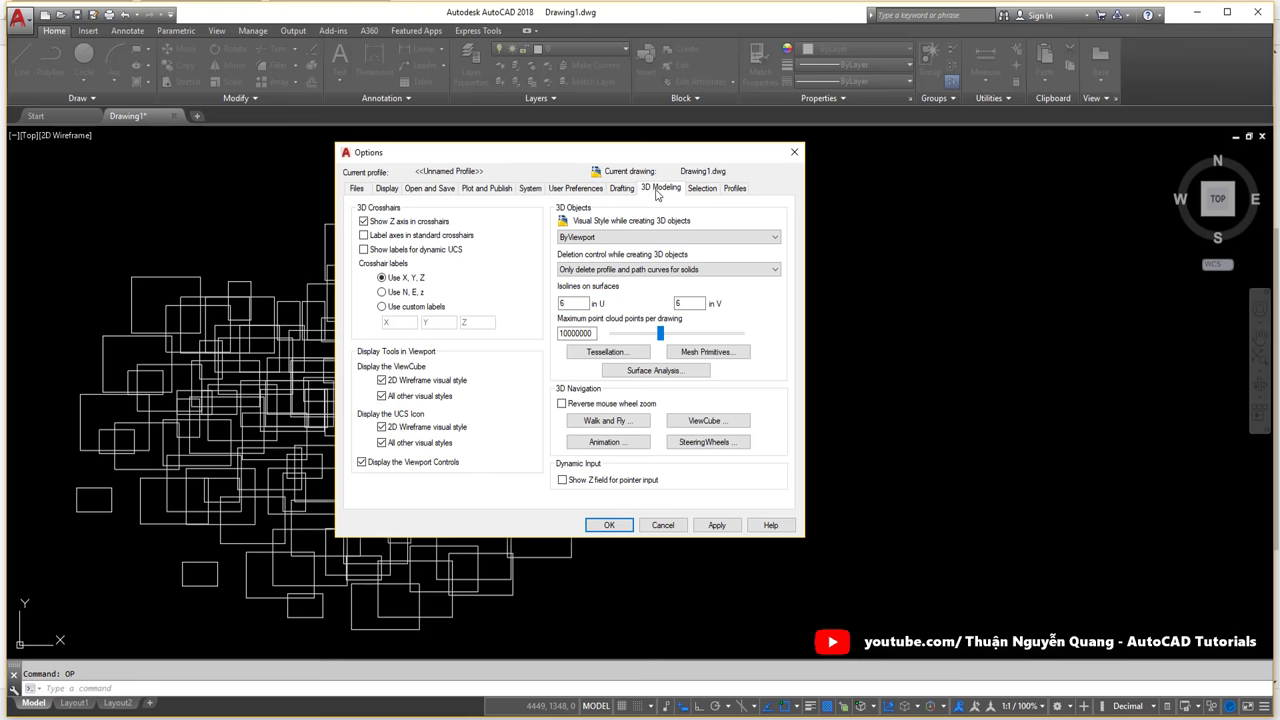
left_click(699, 189)
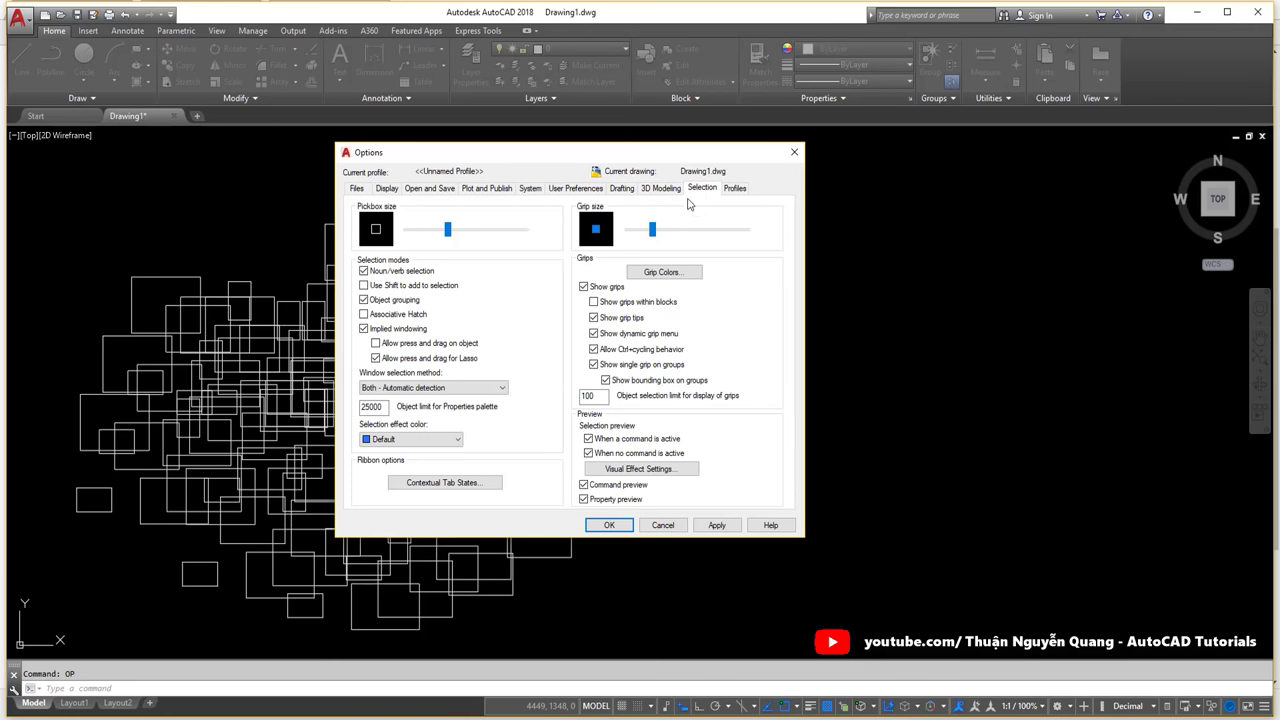
left_click_drag(581, 161, 646, 160)
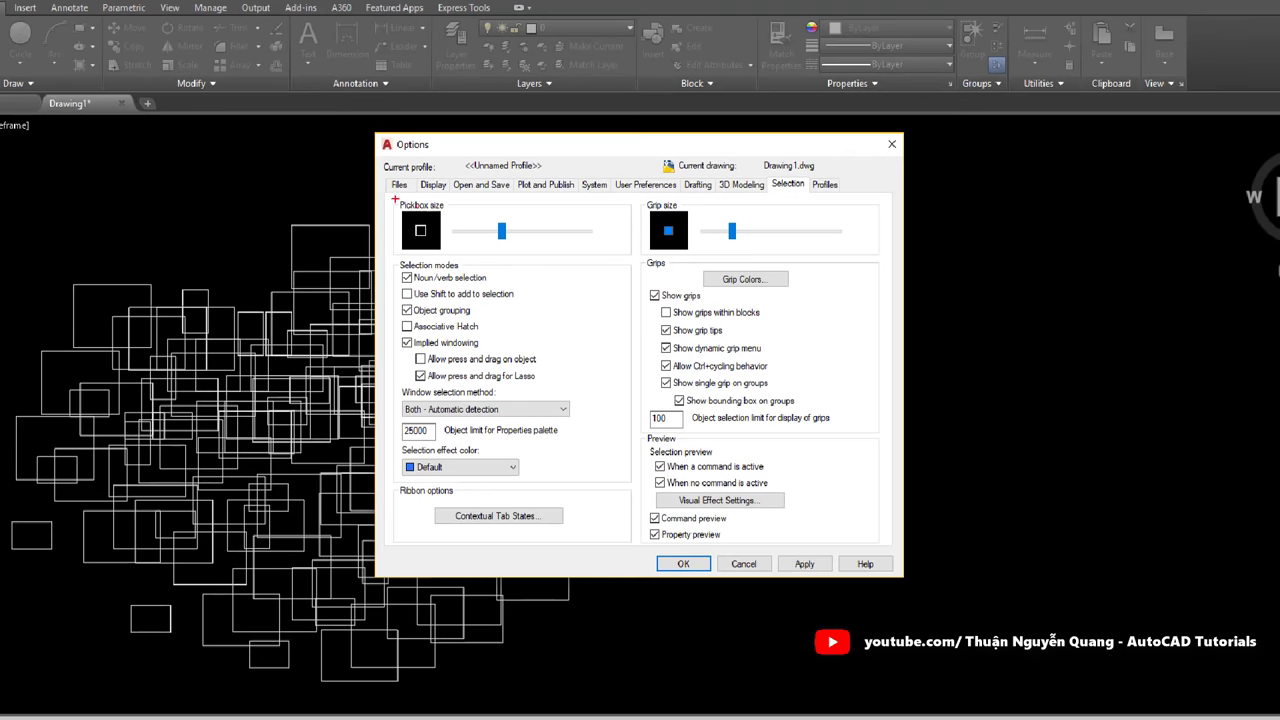
left_click_drag(395, 199, 636, 258)
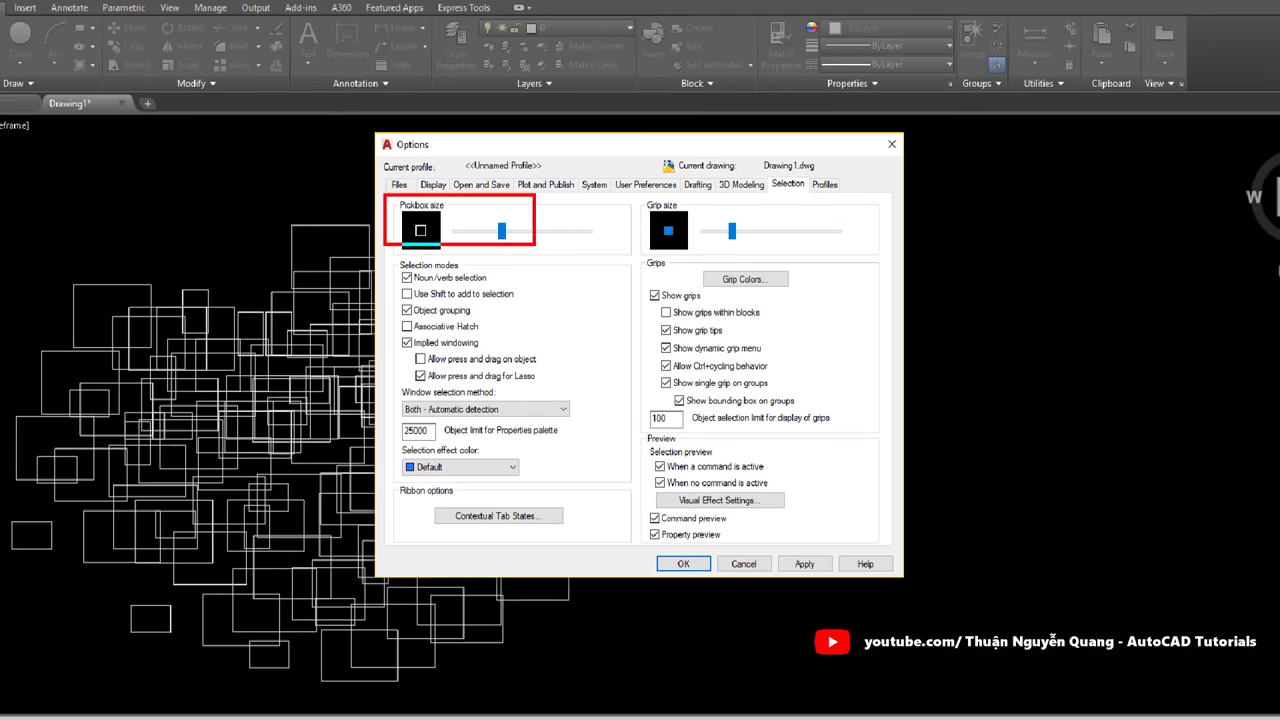
mouse_move(646, 195)
left_mouse_down()
mouse_move(750, 240)
mouse_move(856, 254)
left_mouse_up()
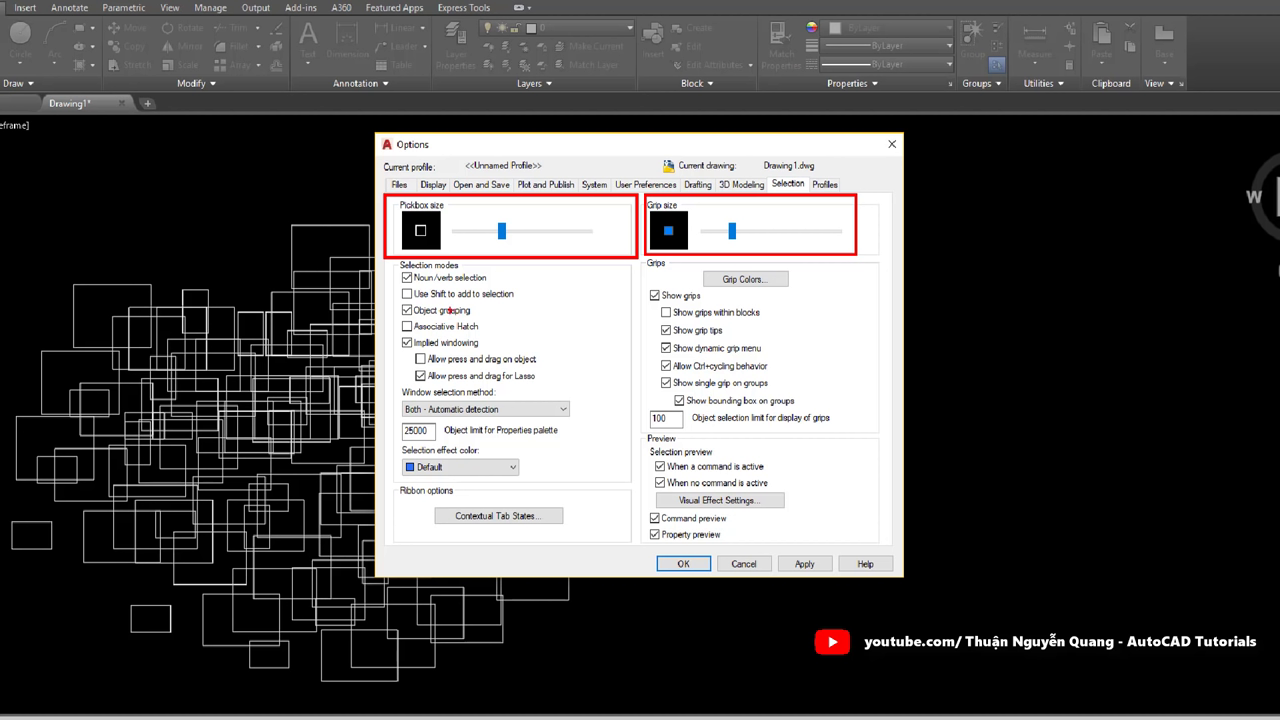
left_click_drag(395, 285, 522, 306)
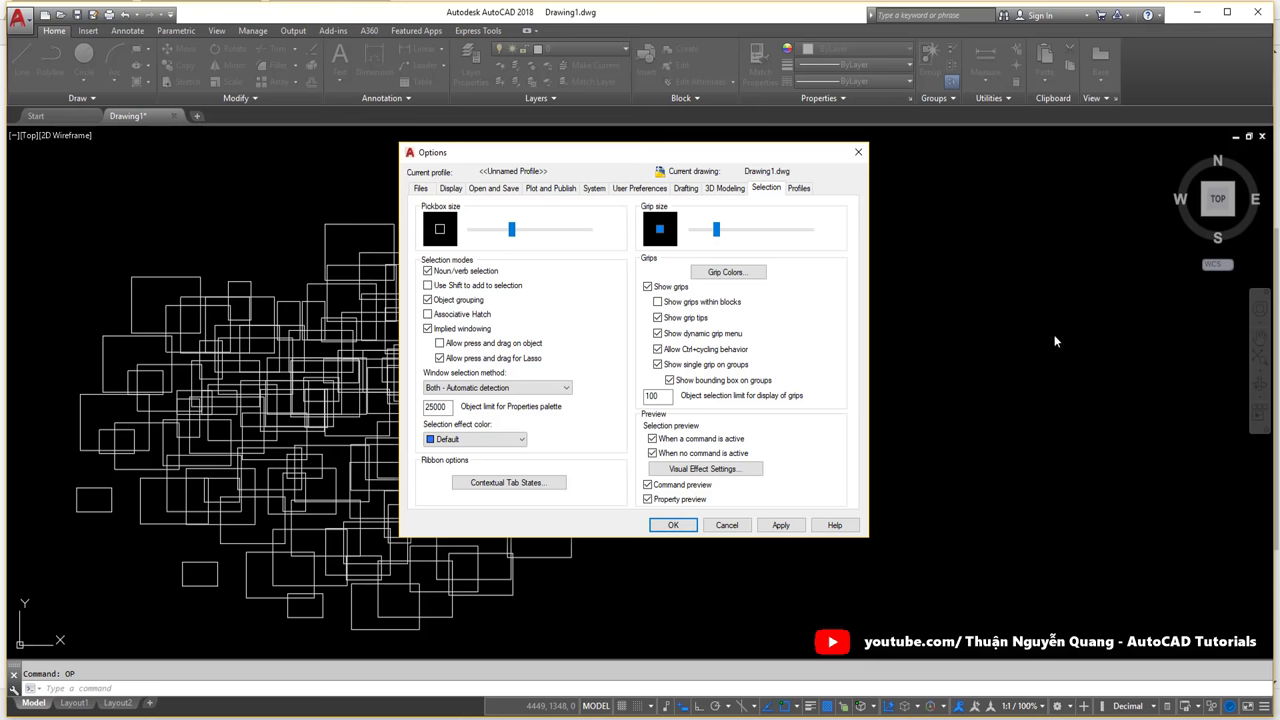
left_click_drag(520, 234, 592, 232)
left_click(673, 525)
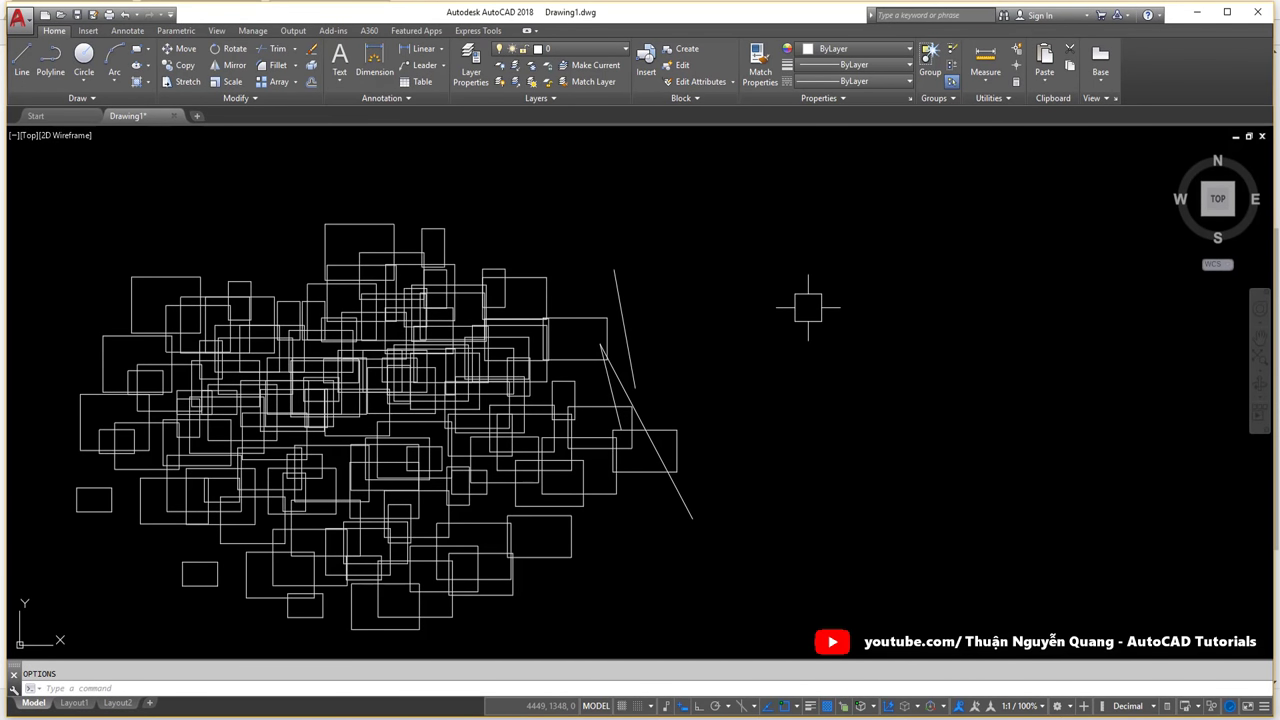
Pan the rectangles aside, reopen Options with OP, and reduce the pickbox to medium size.
middle_click_drag(820, 303, 734, 335)
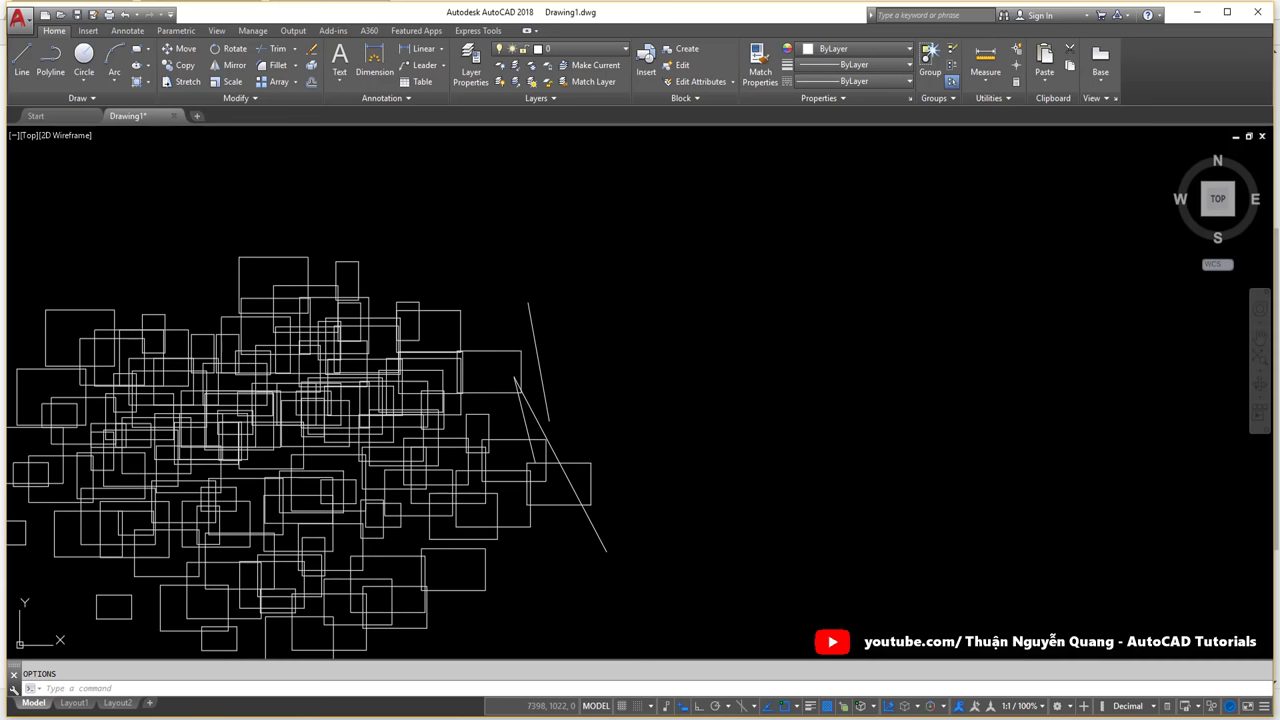
type("op")
key("Return")
left_click_drag(588, 229, 517, 229)
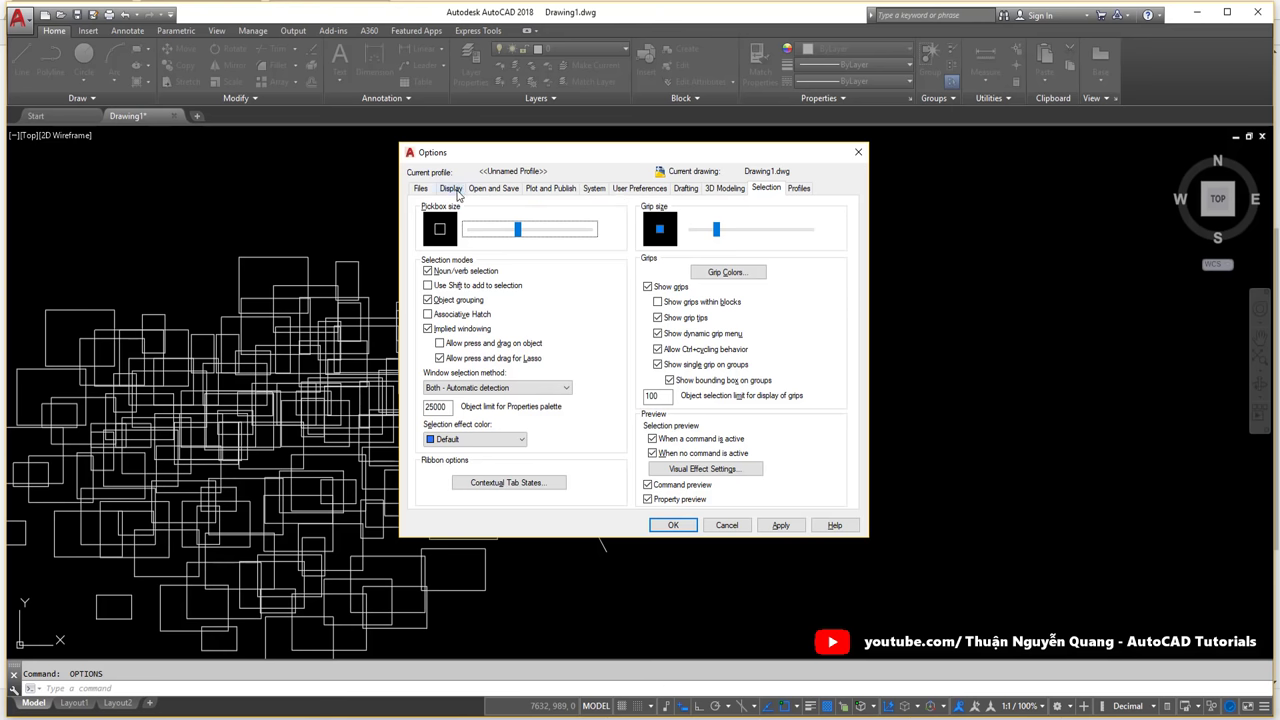
Set the crosshair size to 100 in the Display options, then return to Selection.
left_click(456, 192)
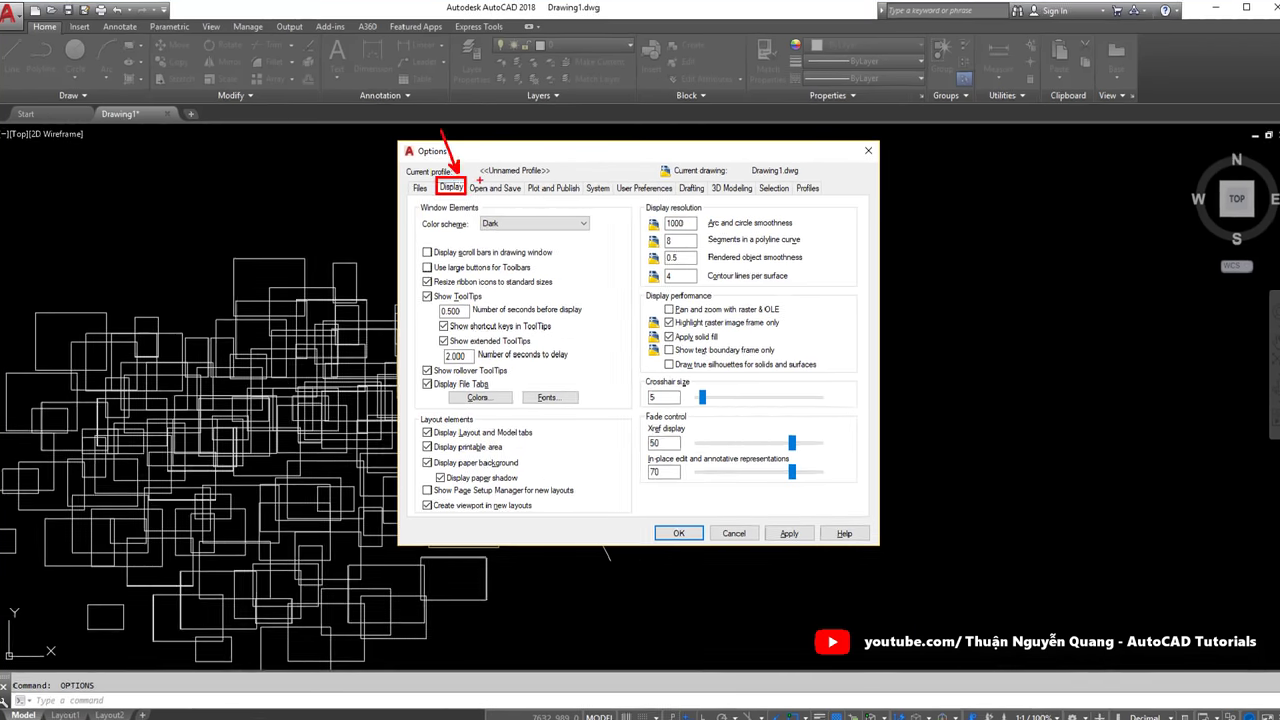
key("ctrl+Tab")
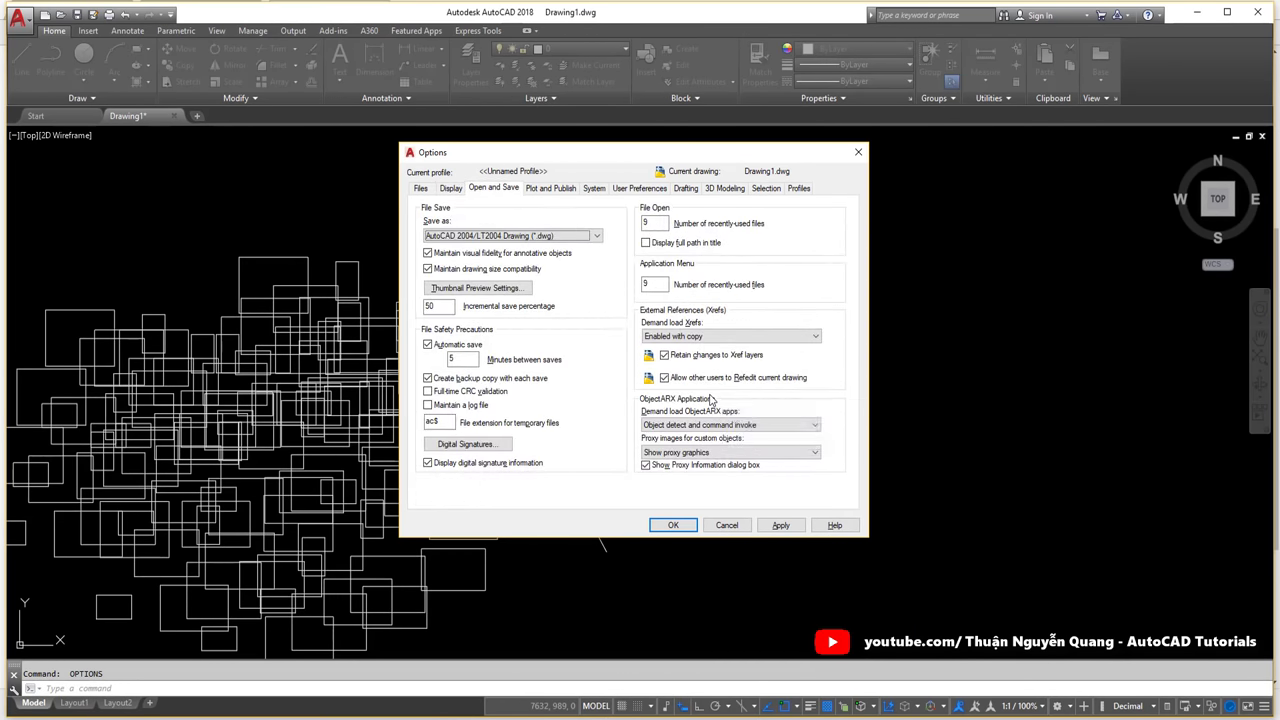
left_click(437, 190)
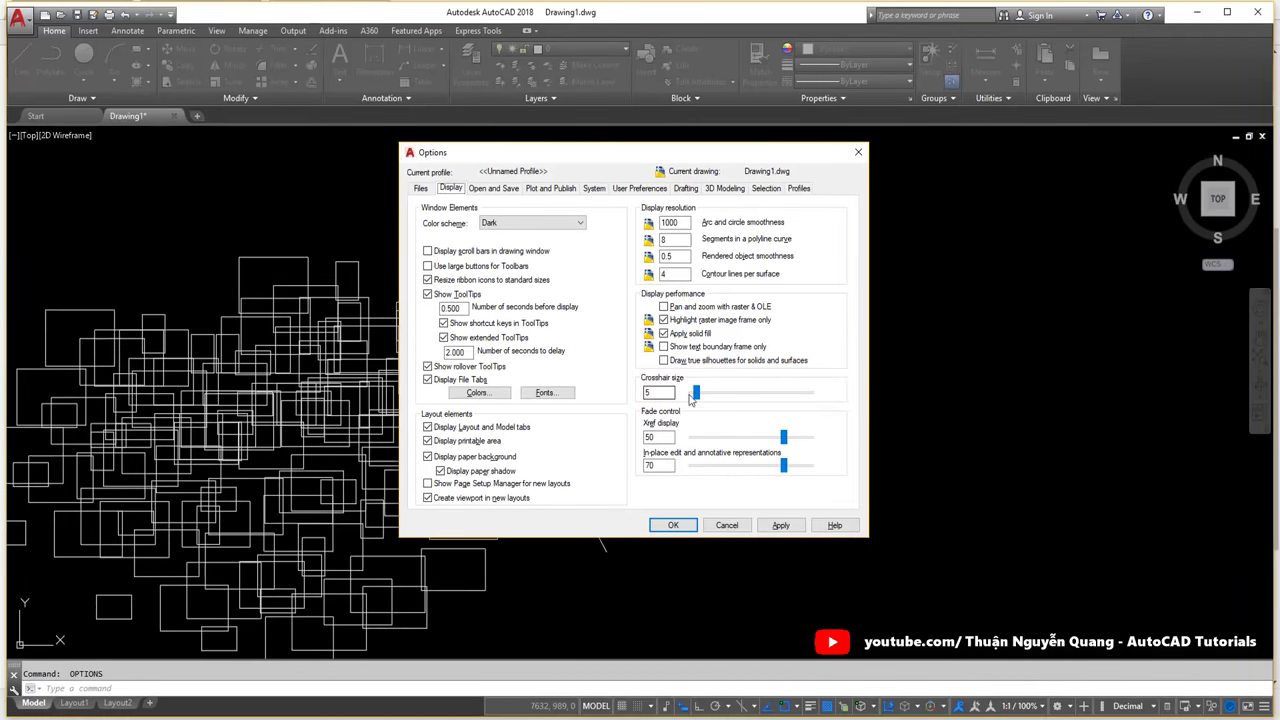
left_click_drag(694, 393, 697, 406)
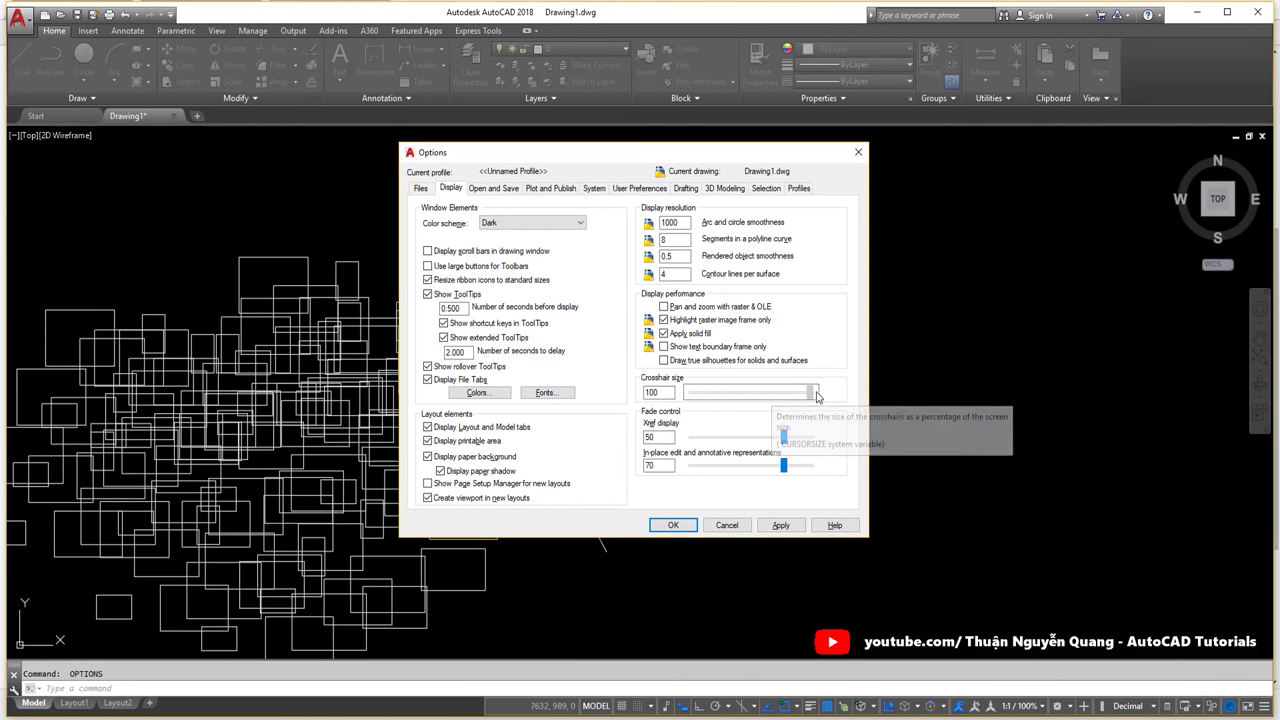
left_click_drag(692, 400, 816, 398)
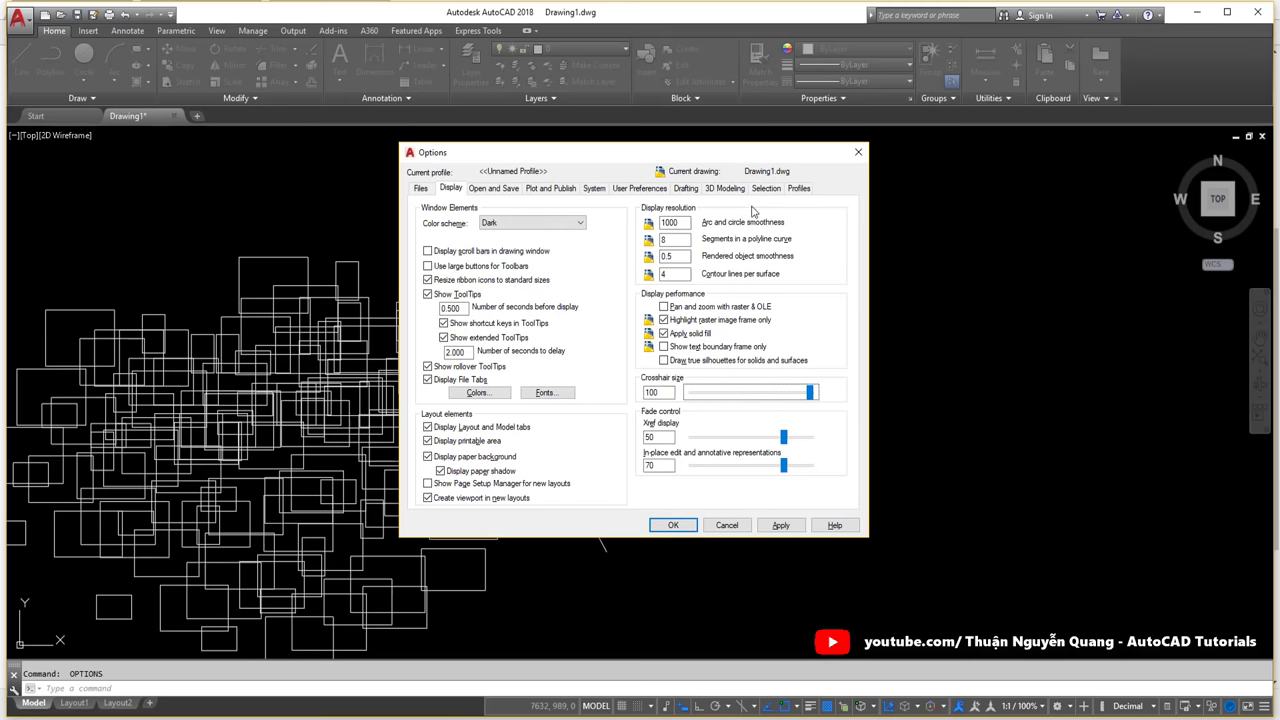
left_click(755, 190)
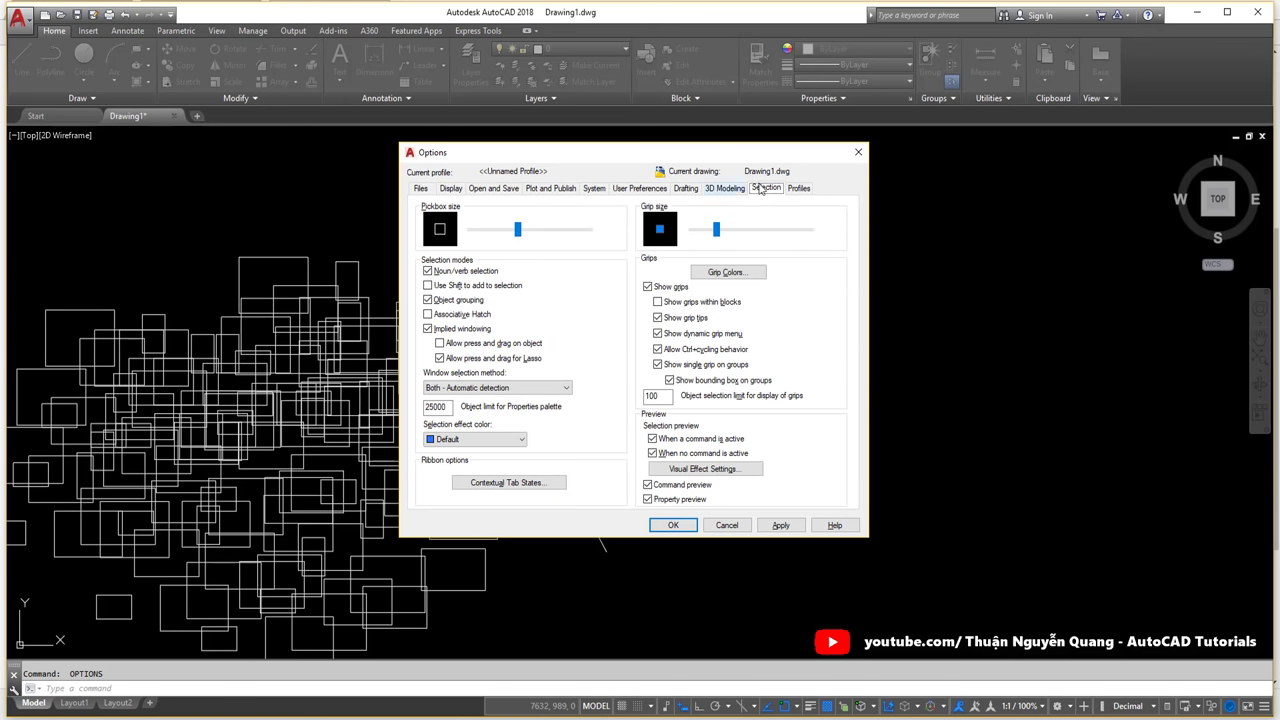
Nudge the pickbox slightly smaller, set grip size to maximum, and apply with OK.
left_click_drag(510, 232, 508, 236)
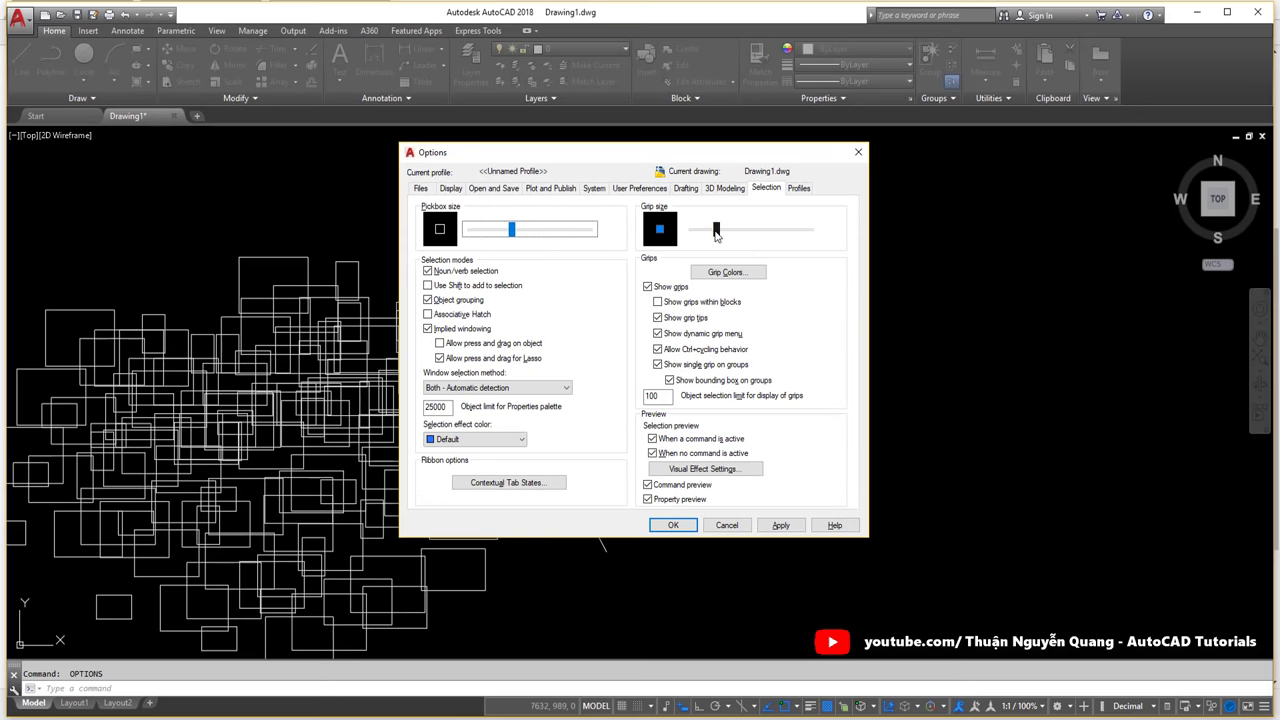
left_click_drag(716, 230, 720, 232)
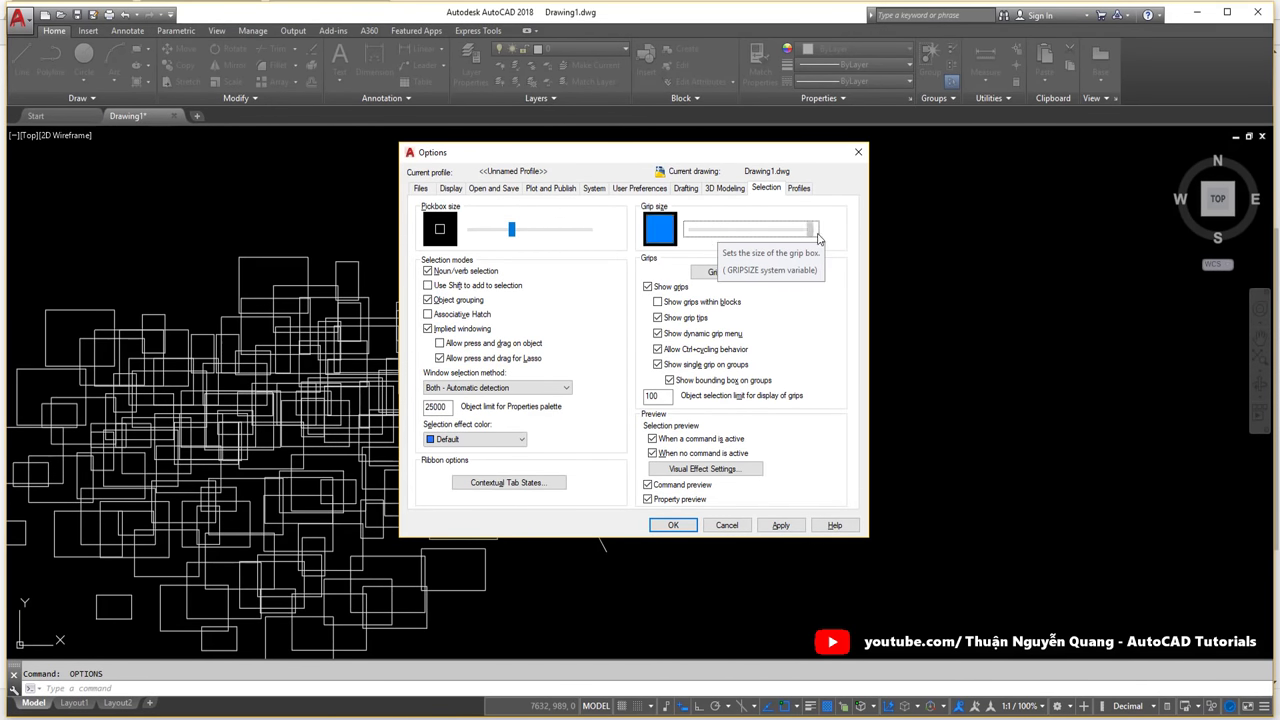
left_click_drag(720, 232, 812, 230)
left_click(673, 525)
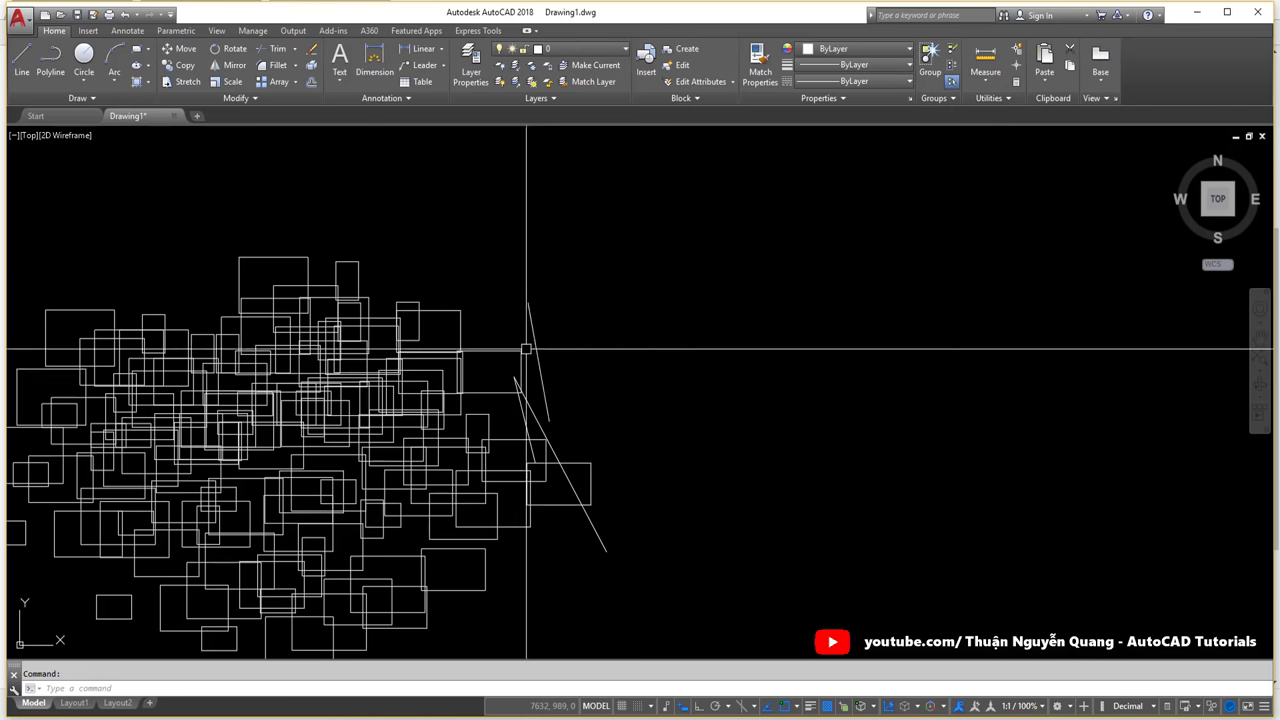
Pick the slanted line and two rectangles to inspect their enlarged grips.
scroll(668, 270, "up", 2)
left_click(686, 255)
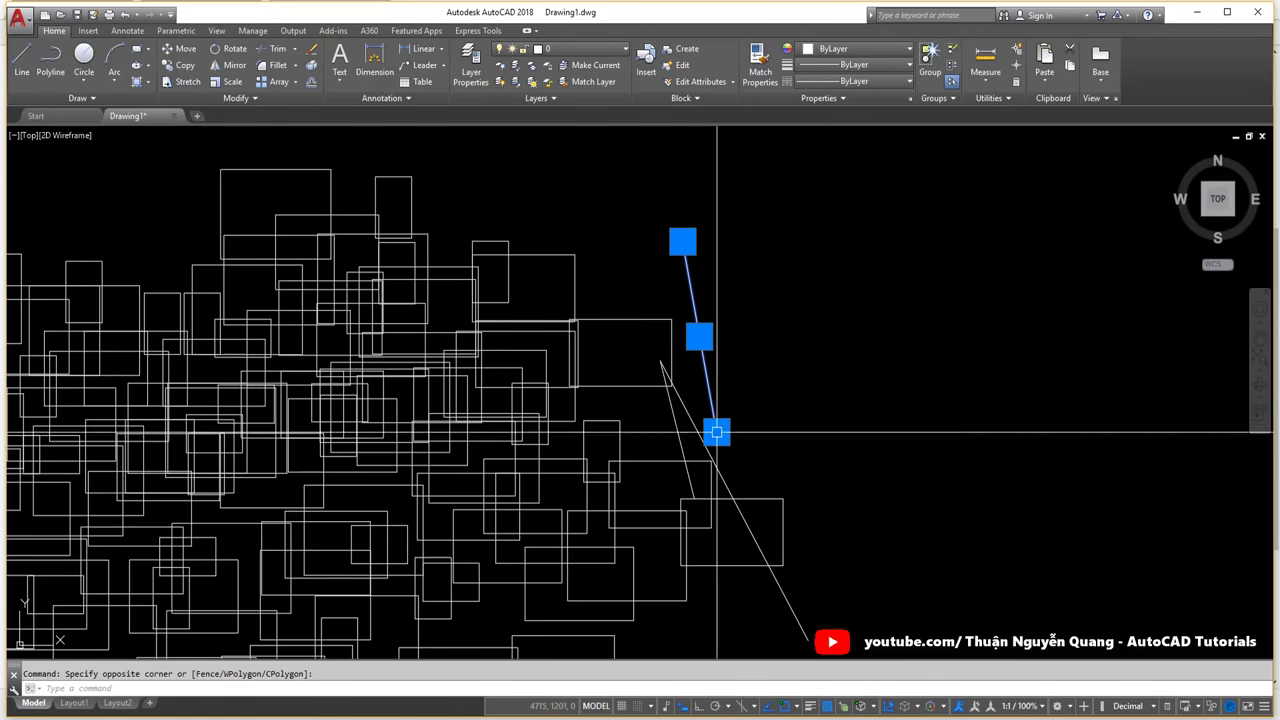
left_click(638, 361)
scroll(652, 332, "up", 3)
left_click(630, 326)
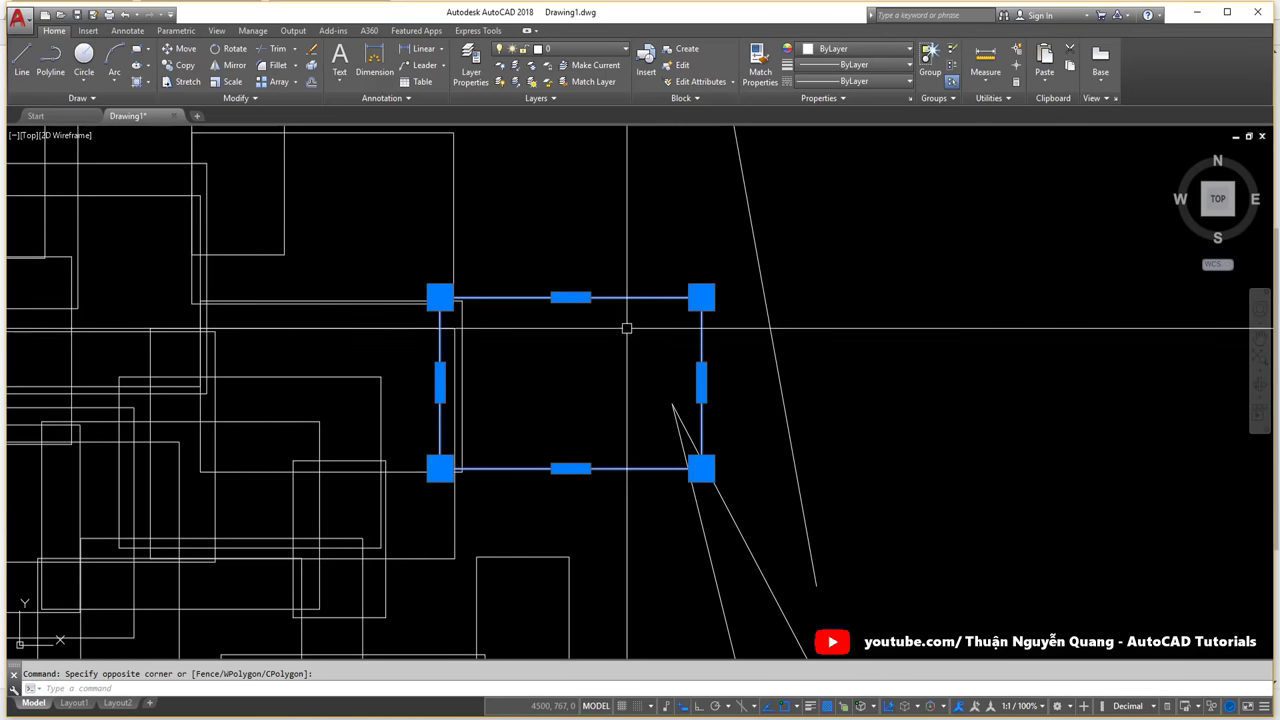
scroll(690, 317, "down", 3)
scroll(666, 306, "down", 2)
scroll(663, 329, "down", 1)
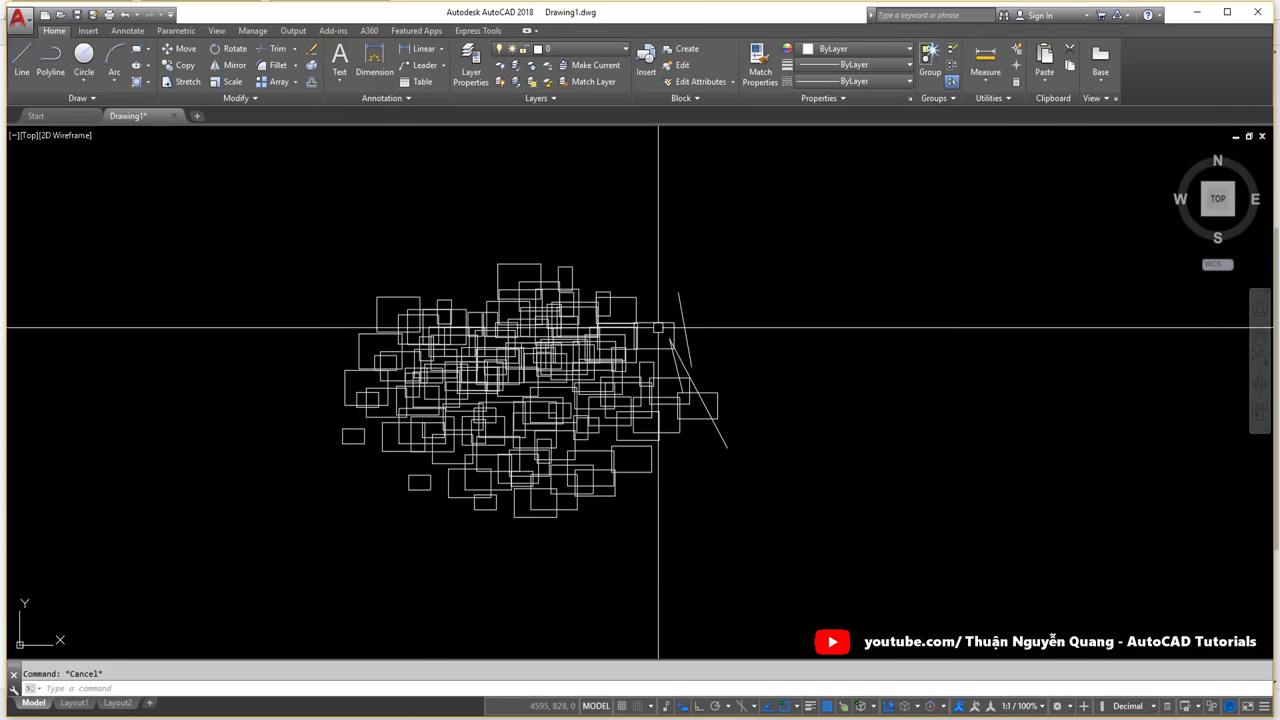
Window-select most rectangles, clear the selection, and reopen Options with OP.
left_click(748, 447)
left_click(523, 354)
scroll(540, 345, "up", 4)
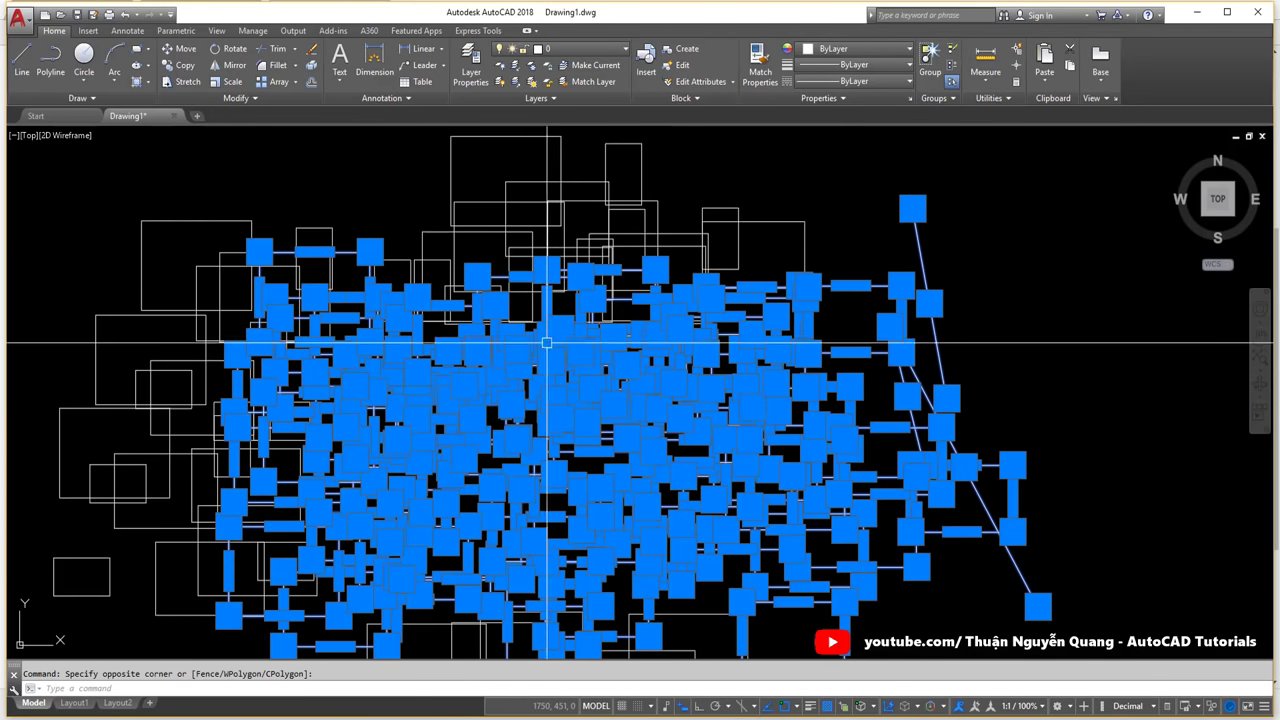
scroll(600, 360, "down", 2)
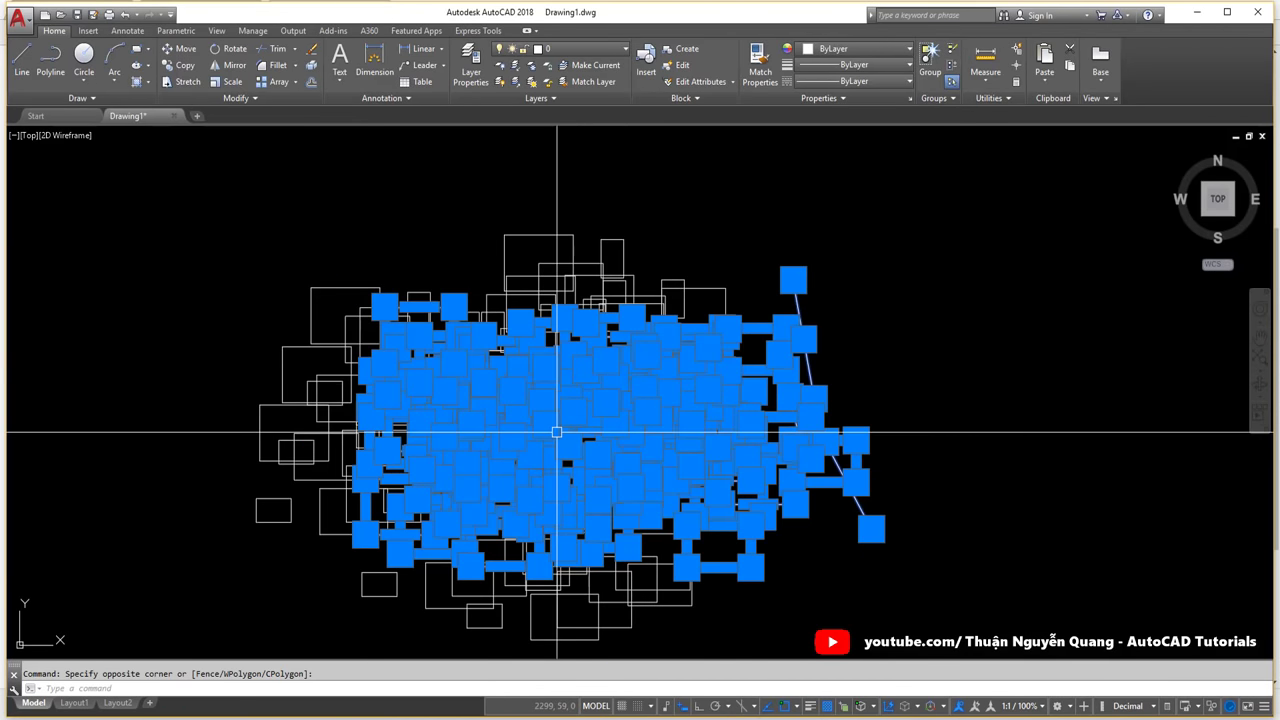
key("Escape")
type("OP")
key("Return")
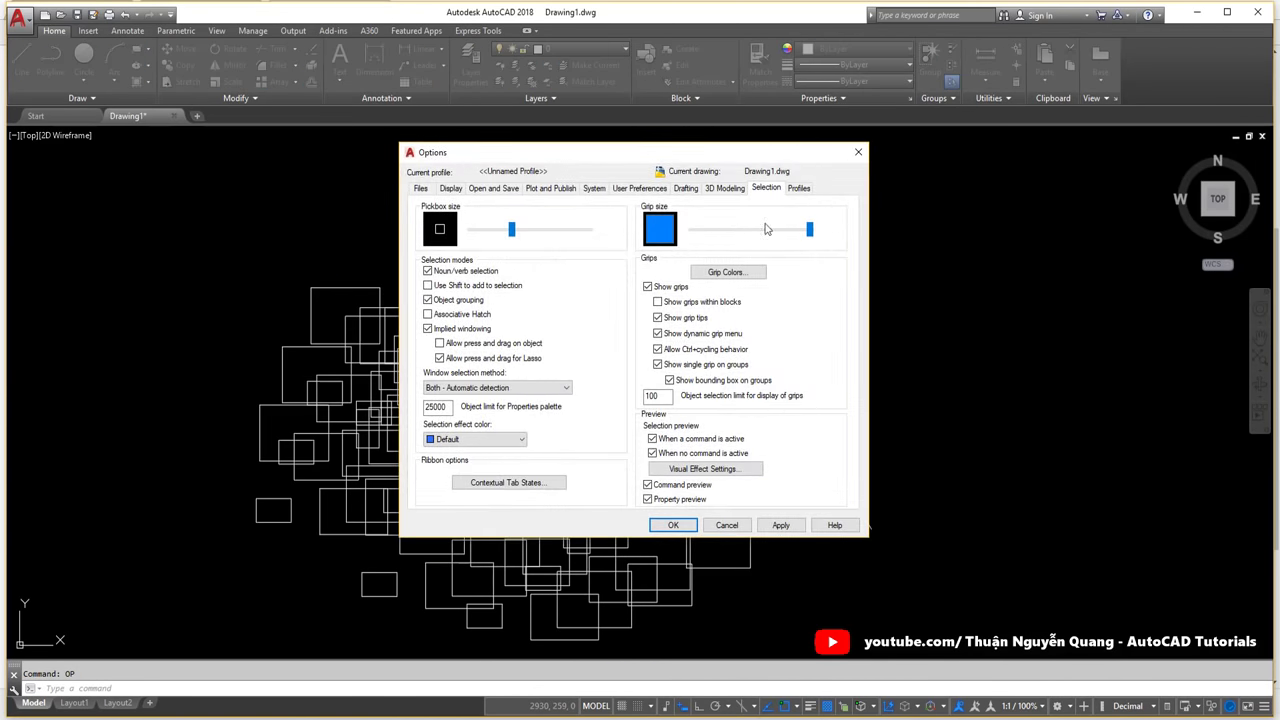
Move Options aside, reduce grip size to mid-range, and toggle Use Shift to add to selection on and off.
left_click_drag(810, 152, 1011, 152)
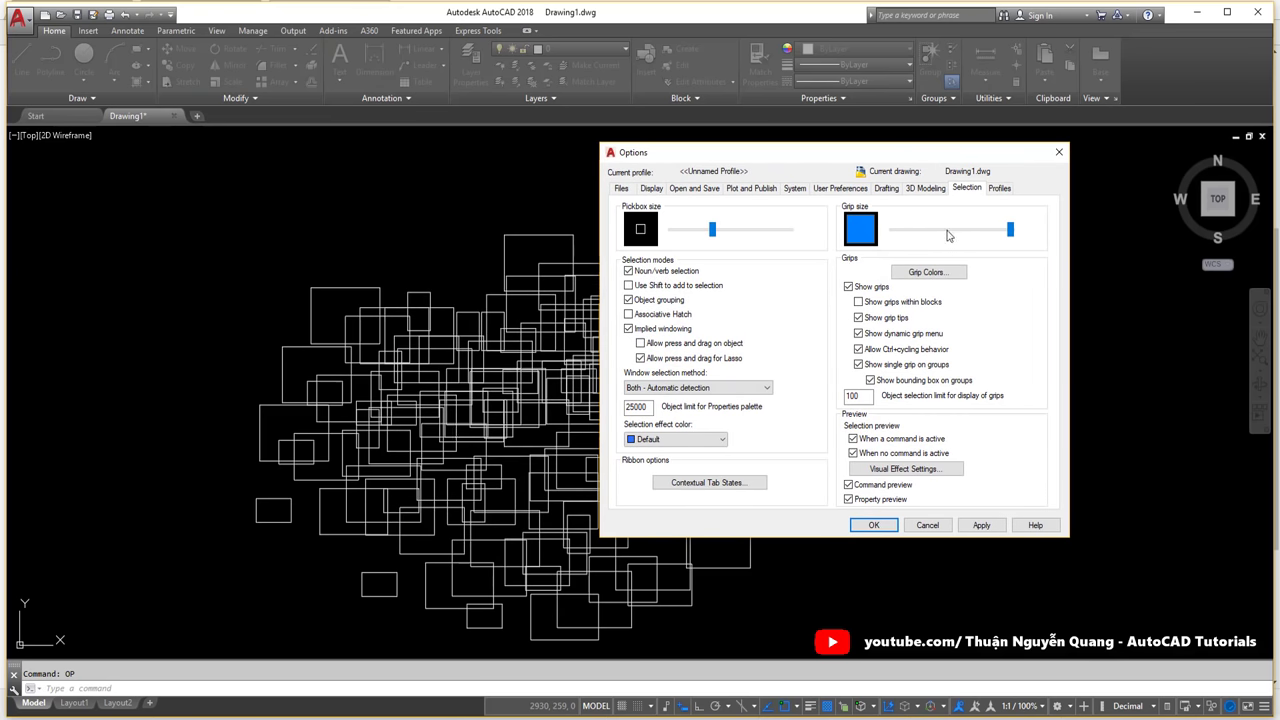
mouse_move(1010, 230)
left_mouse_down()
mouse_move(898, 239)
mouse_move(922, 235)
left_mouse_up()
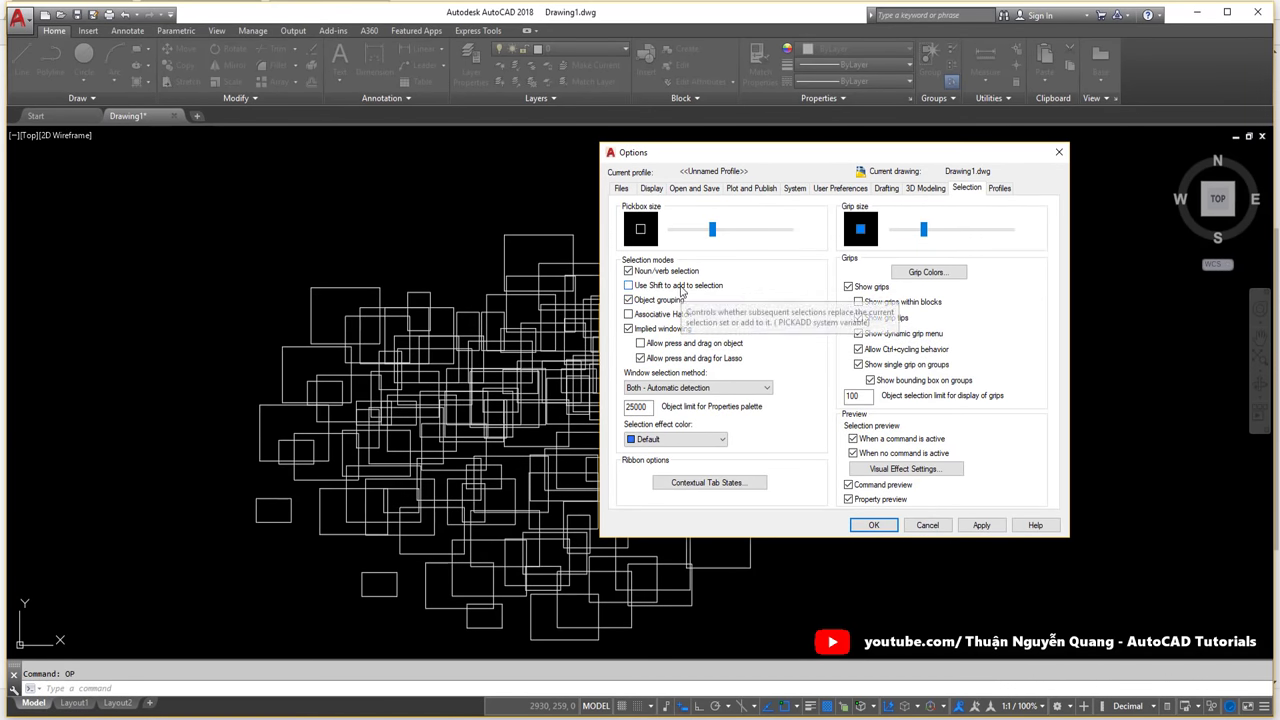
left_click(645, 287)
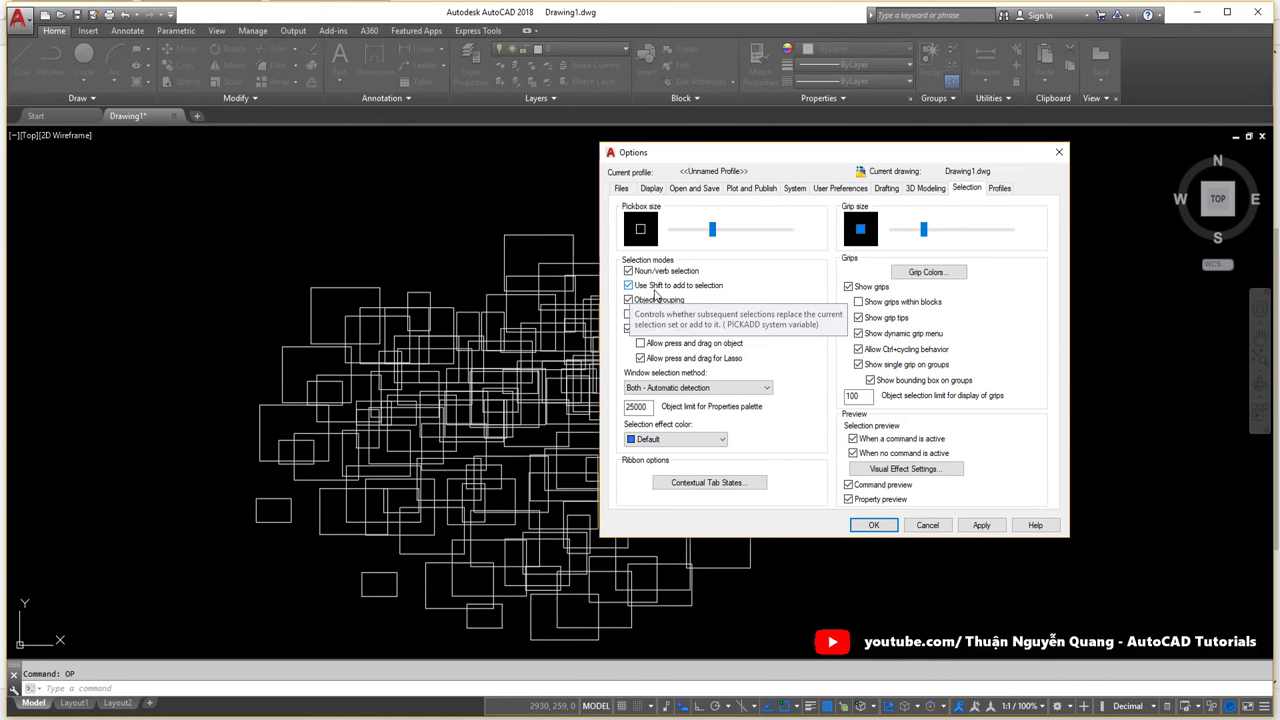
left_click(658, 291)
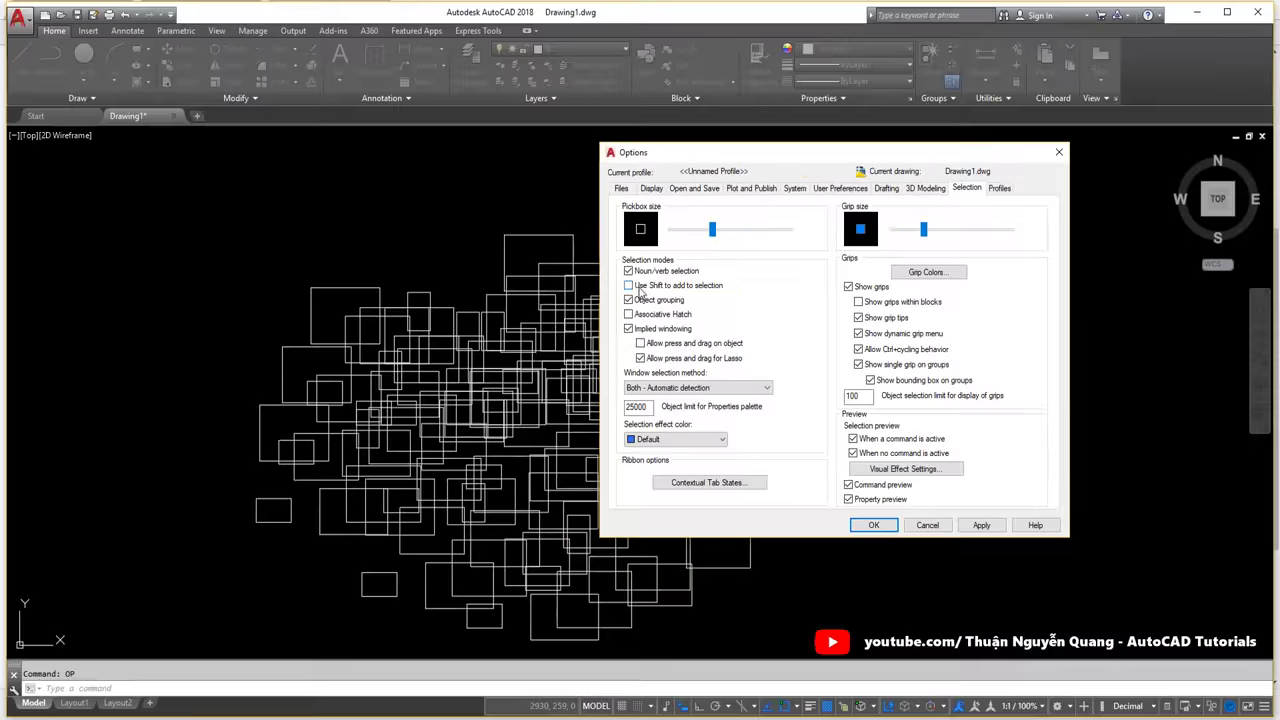
Close Options and pick the slanted line and rectangles, adding each to the selection.
left_click(873, 525)
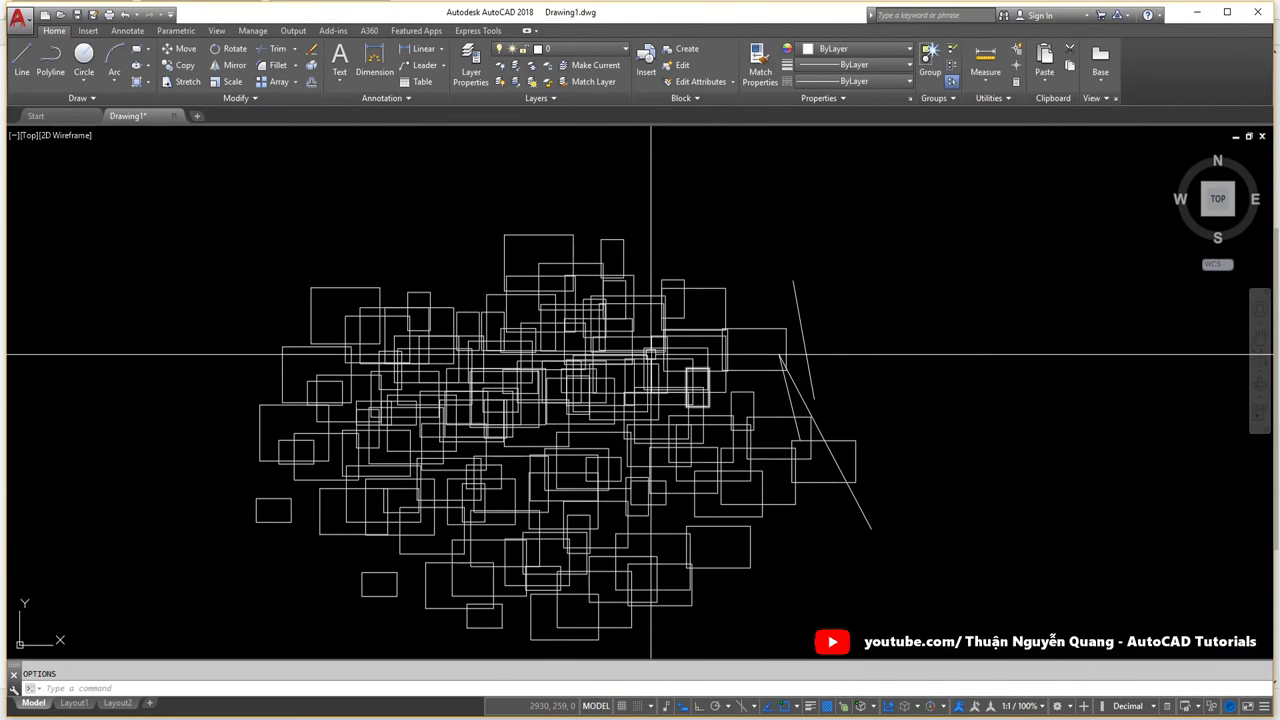
left_click(811, 302)
left_click(777, 320)
scroll(777, 320, "up", 2)
left_click(771, 323)
left_click(743, 363)
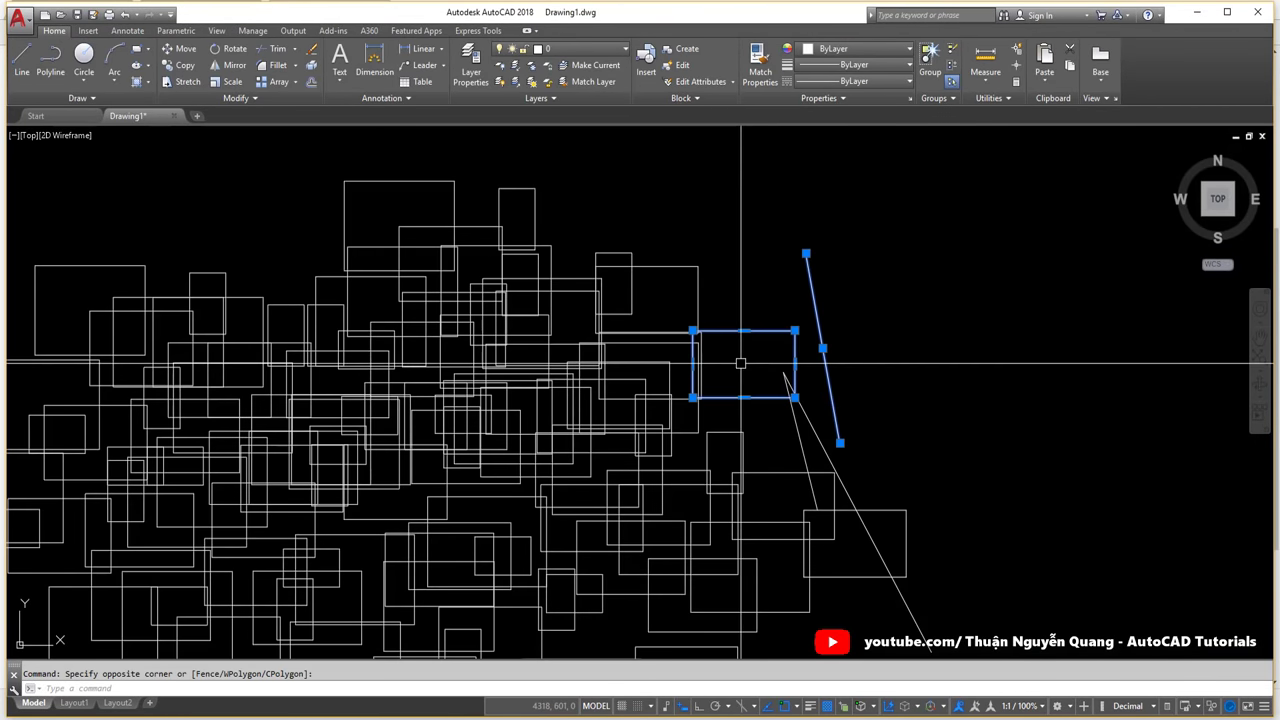
left_click(647, 297)
Add more rectangles with several crossing windows, then clear the selection.
left_click(494, 300)
left_click(563, 191)
left_click(343, 271)
scroll(700, 285, "down", 2)
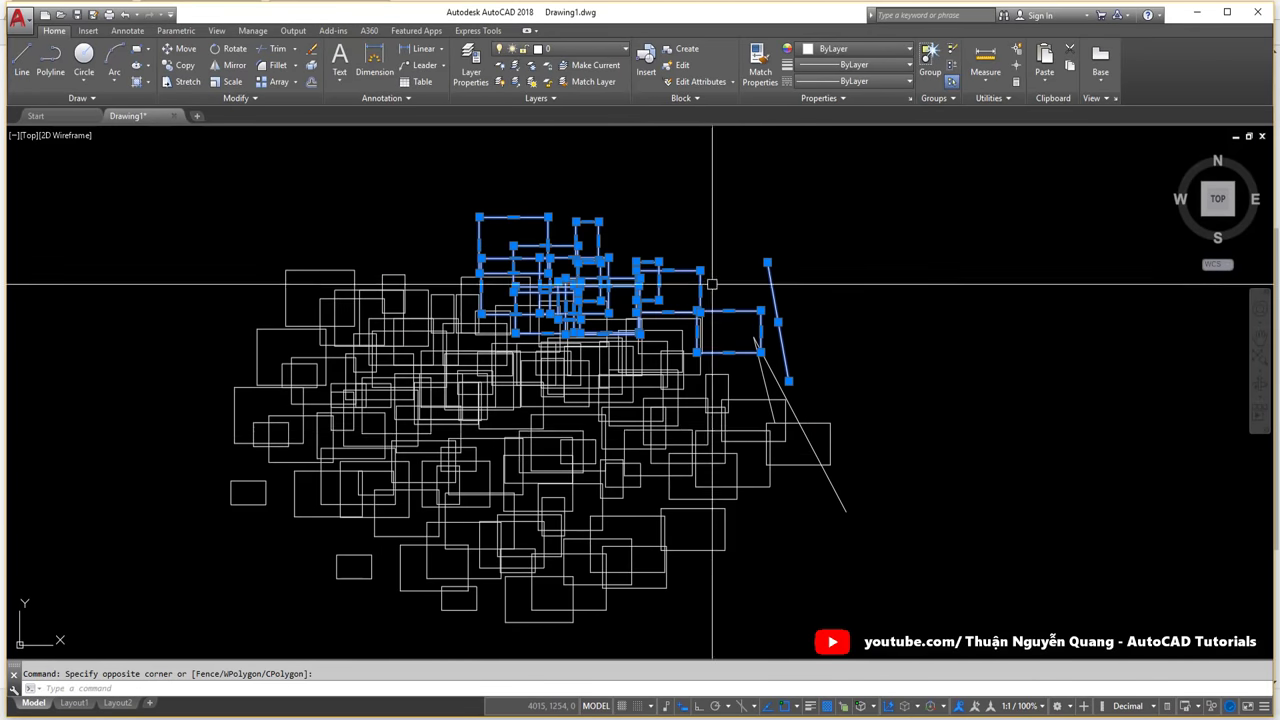
left_click(766, 543)
left_click(509, 337)
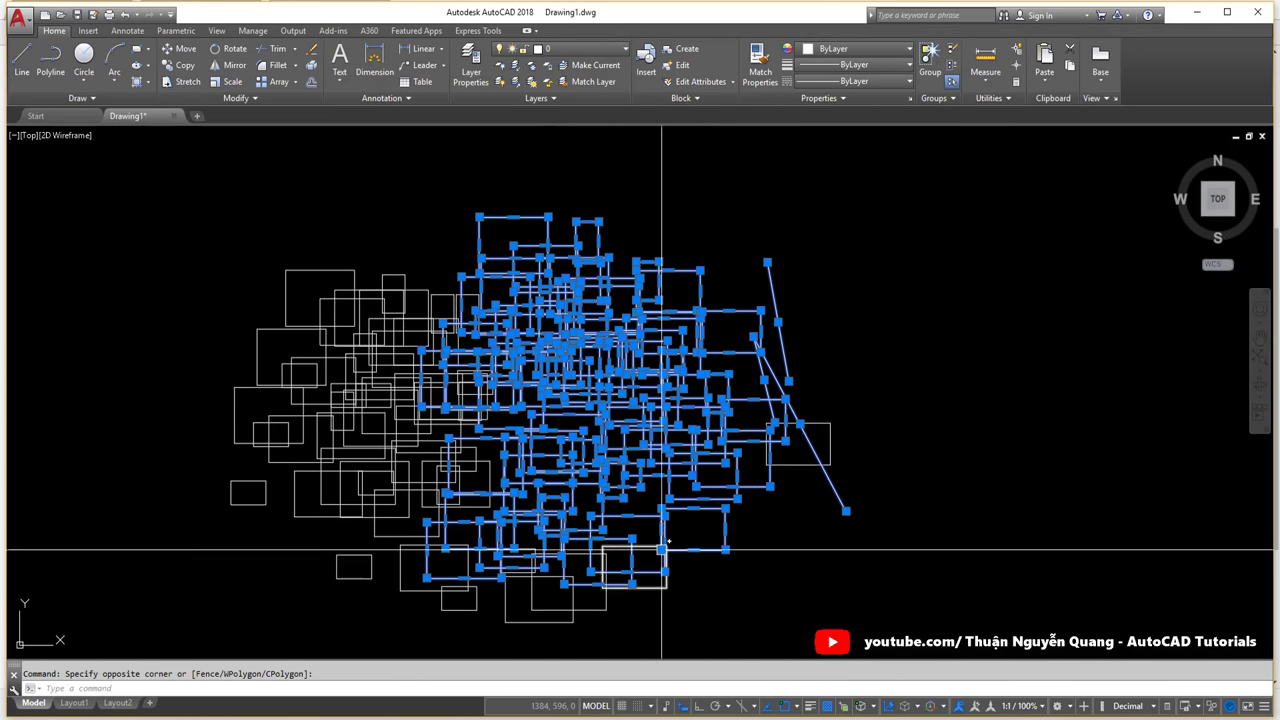
left_click(702, 592)
left_click(359, 385)
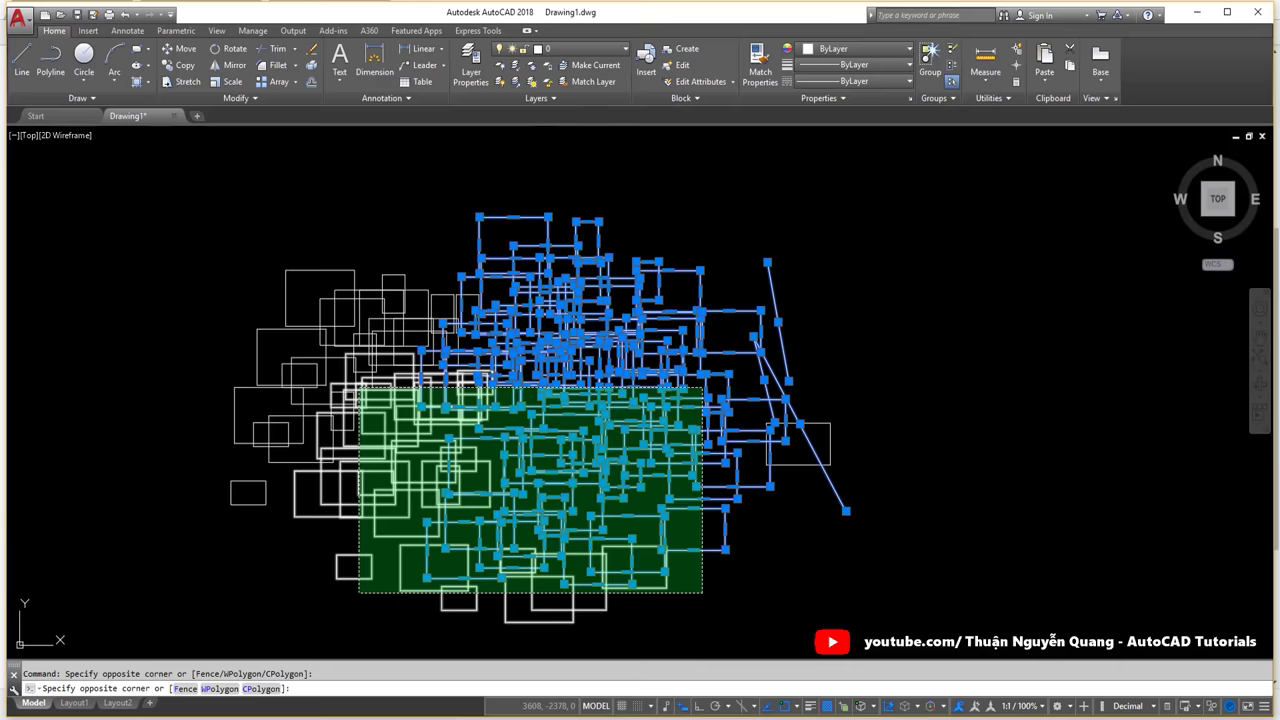
key("Escape")
Reopen Options and turn on Use Shift to add to selection.
middle_click_drag(732, 273, 686, 286)
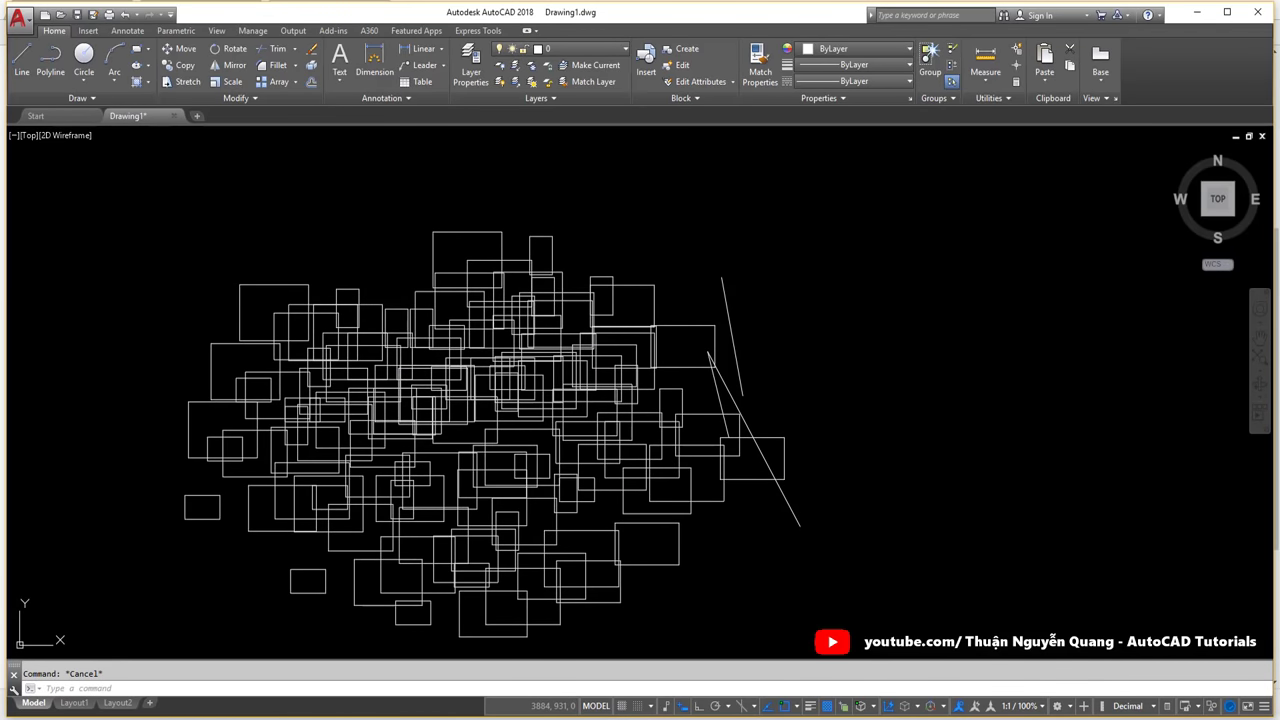
type("op")
key("Return")
left_click(668, 287)
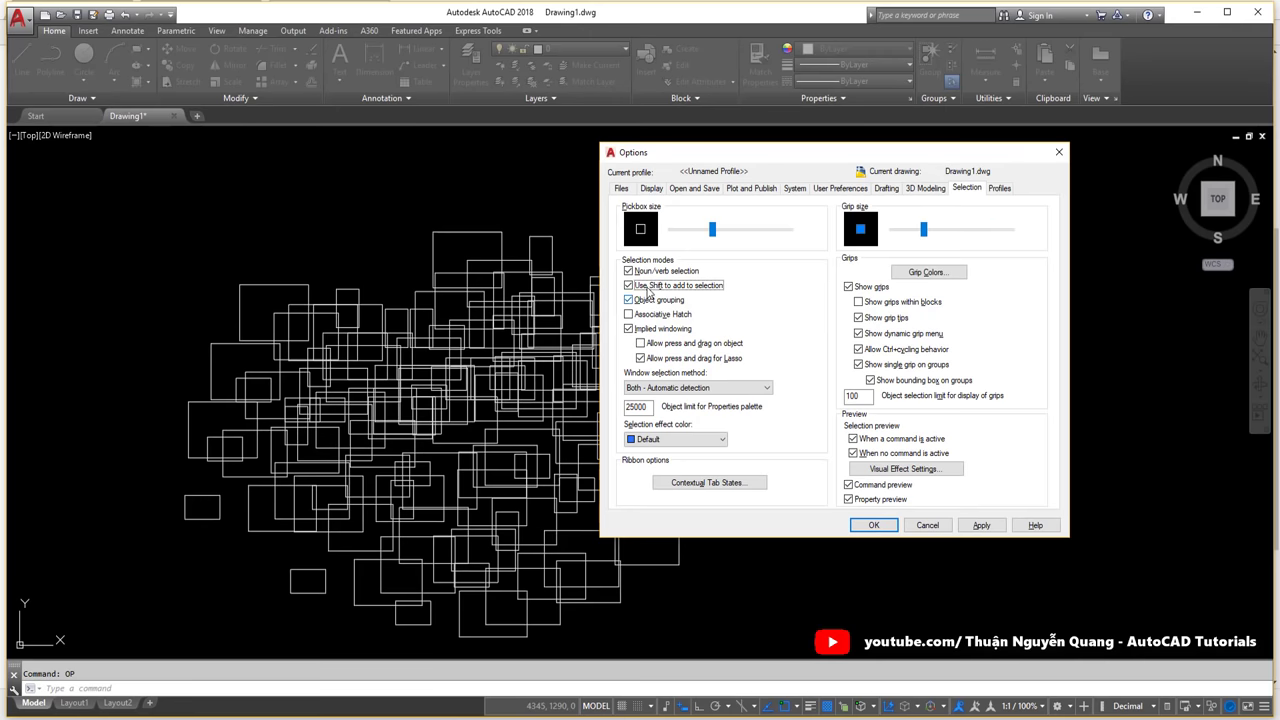
Apply the options and select rectangles with small windows, each pick replacing the previous one.
left_click(980, 525)
scroll(661, 333, "up", 2)
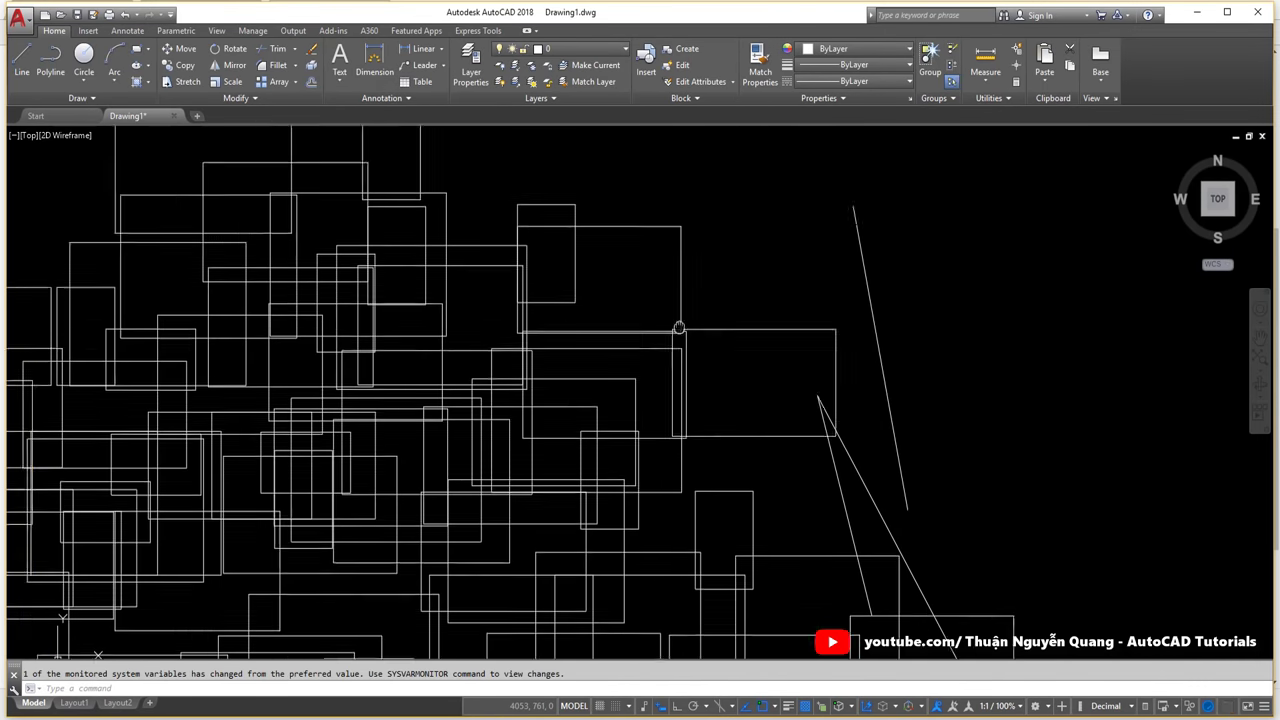
scroll(677, 331, "up", 1)
left_click(765, 294)
left_click(737, 322)
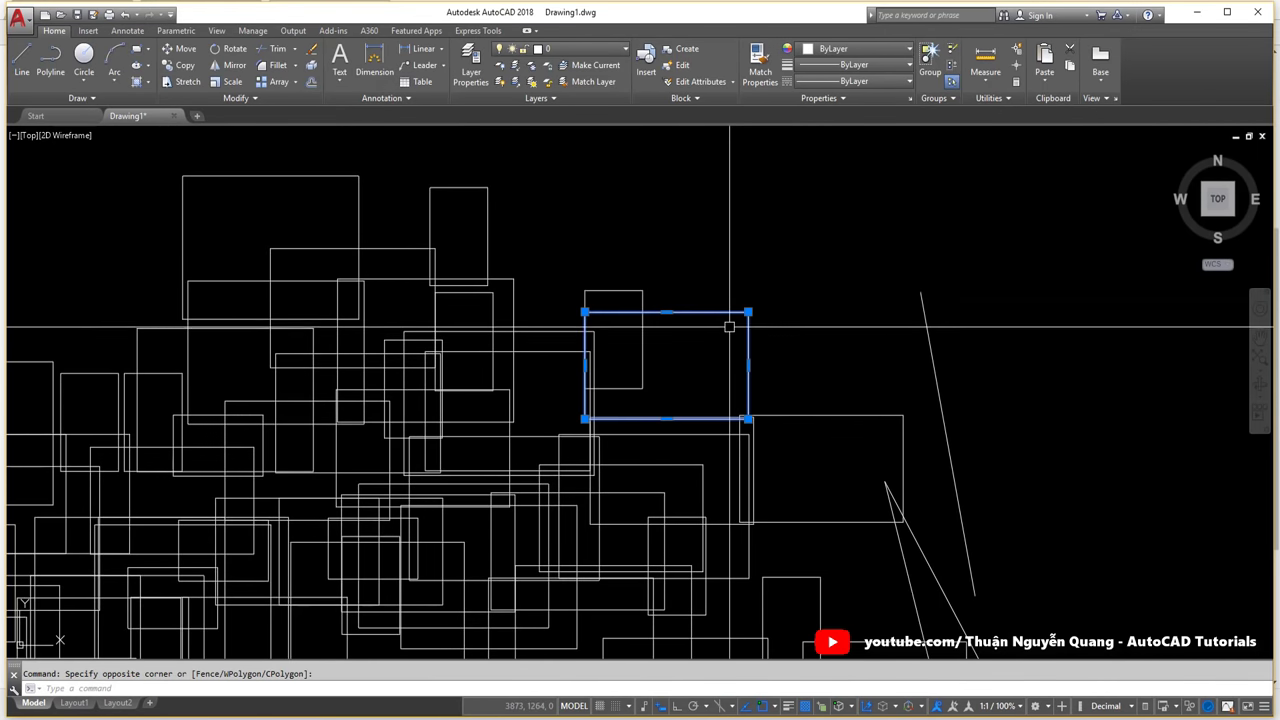
left_click(855, 383)
left_click(831, 416)
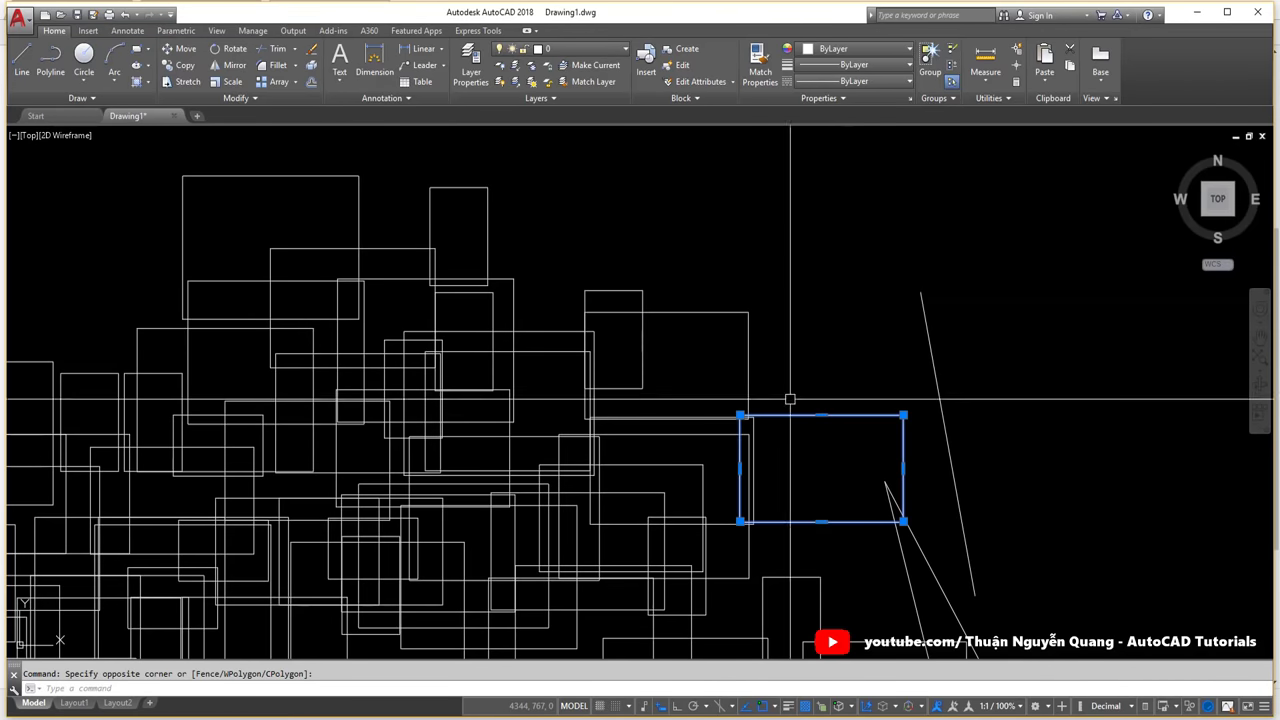
left_click(976, 305)
left_click(731, 332)
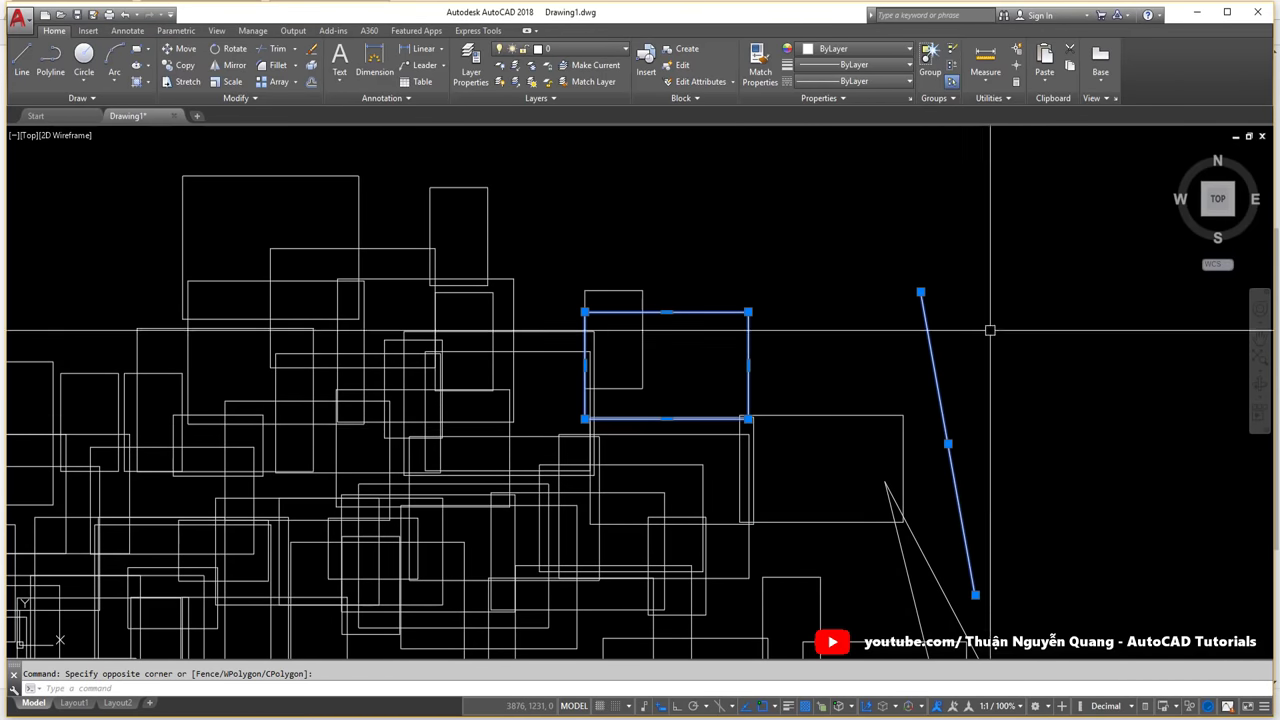
Pan the drawing and window-select several rectangles.
mouse_move(749, 414)
middle_mouse_down()
mouse_move(714, 271)
mouse_move(720, 365)
middle_mouse_up()
left_click(836, 468)
left_click(714, 306)
scroll(757, 277, "down", 2)
scroll(716, 345, "up", 2)
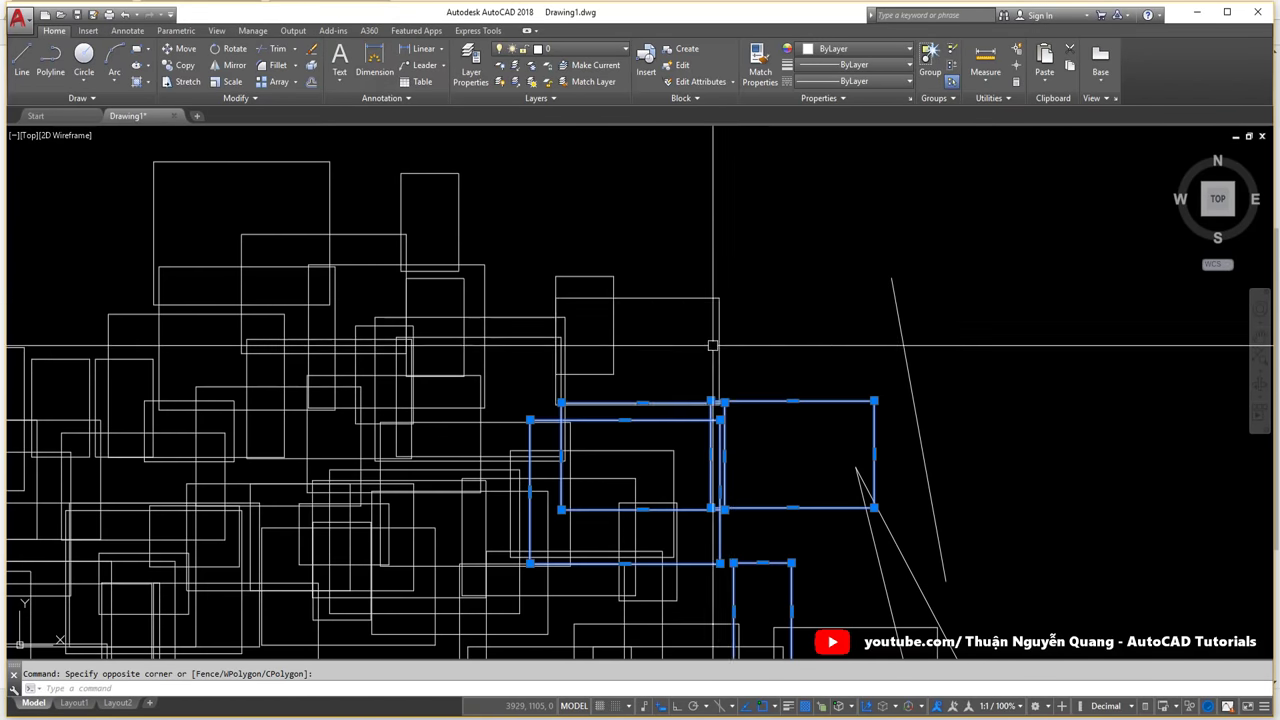
Crossing-select the upper rectangles, the small rectangle and the slanted line, then clear the selection.
left_click(718, 306)
left_click(641, 280)
left_click(601, 253)
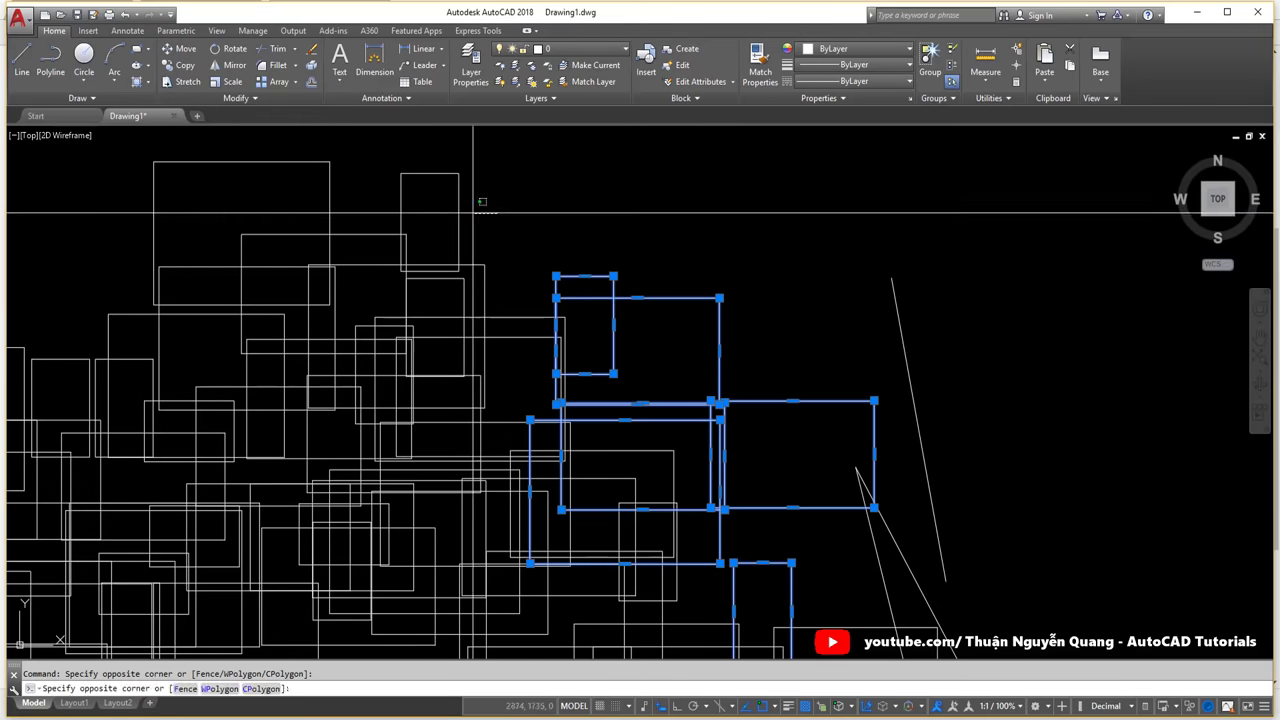
left_click(460, 200)
left_click(330, 191)
left_click(905, 360)
middle_click_drag(870, 382, 880, 440, "shift")
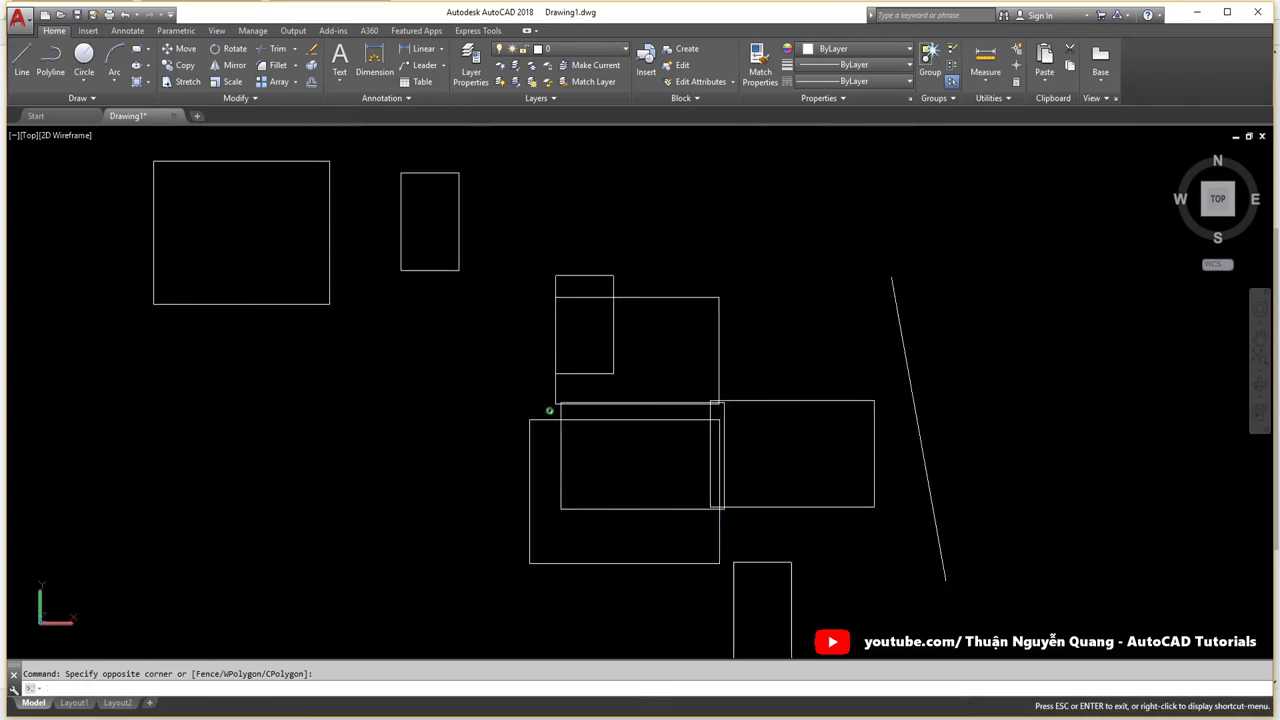
left_click(867, 527)
key("Escape")
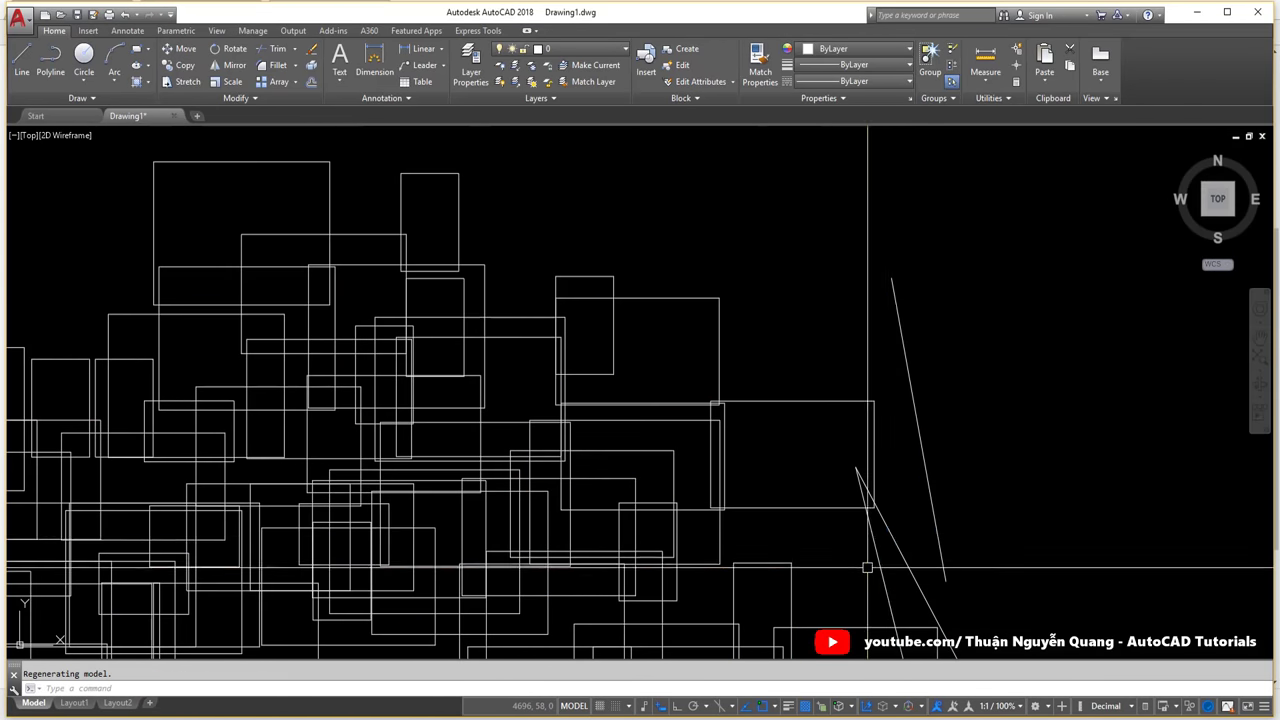
Try another crossing window, cancel it, and reopen Options with OP.
middle_click_drag(866, 560, 866, 540, "shift")
left_click(860, 480)
left_click(887, 342)
left_click(657, 478)
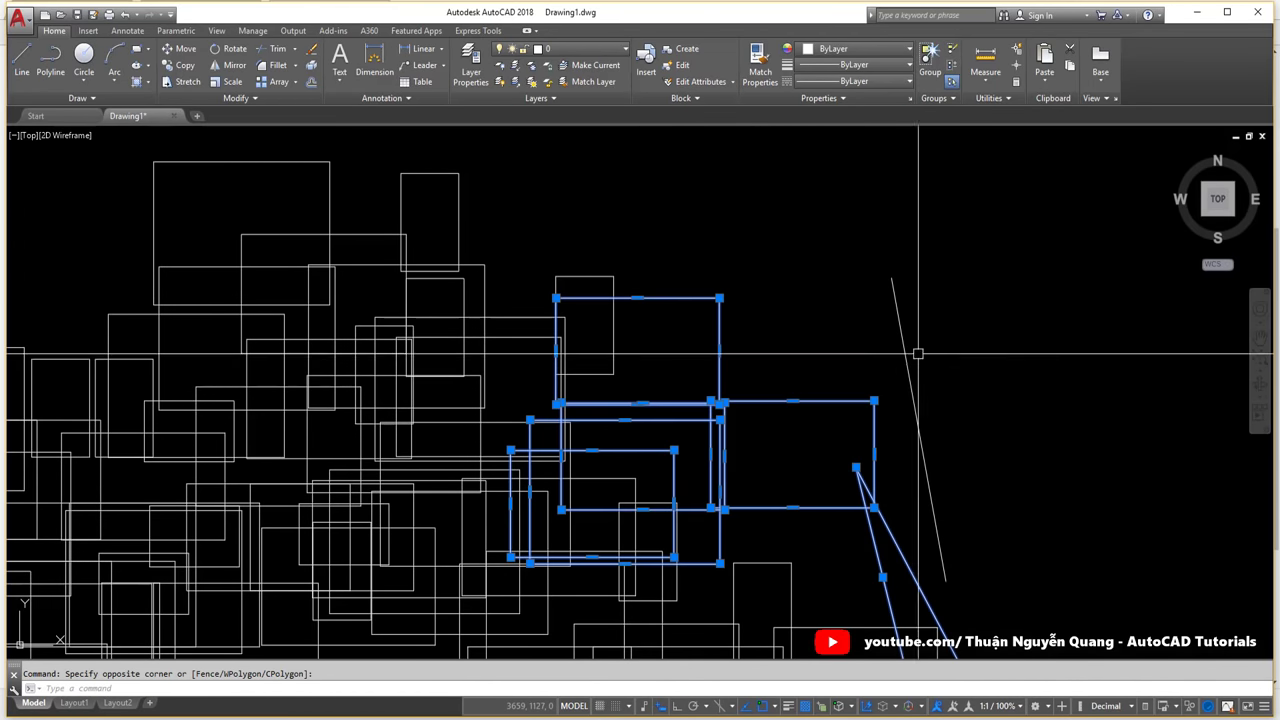
key("Escape")
type("op")
key("Return")
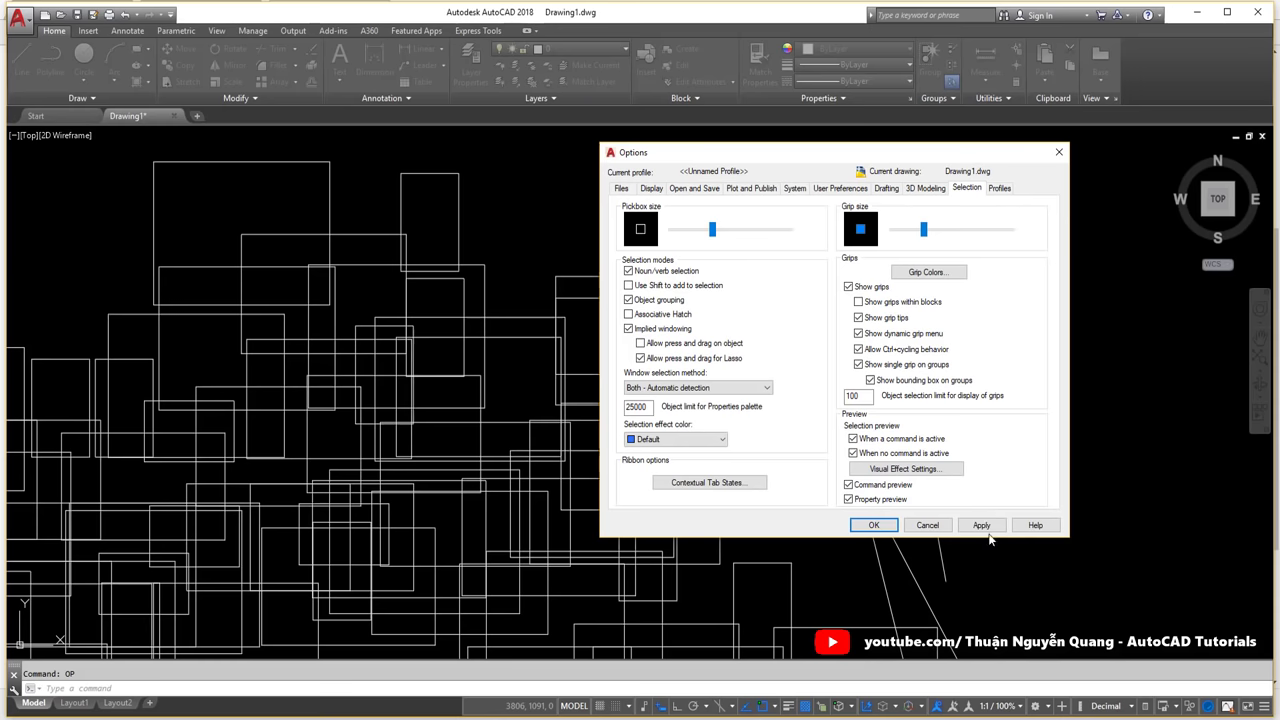
Close Options, zoom out, and crossing-select all the rectangles and lines.
left_click(873, 525)
scroll(686, 391, "down", 5)
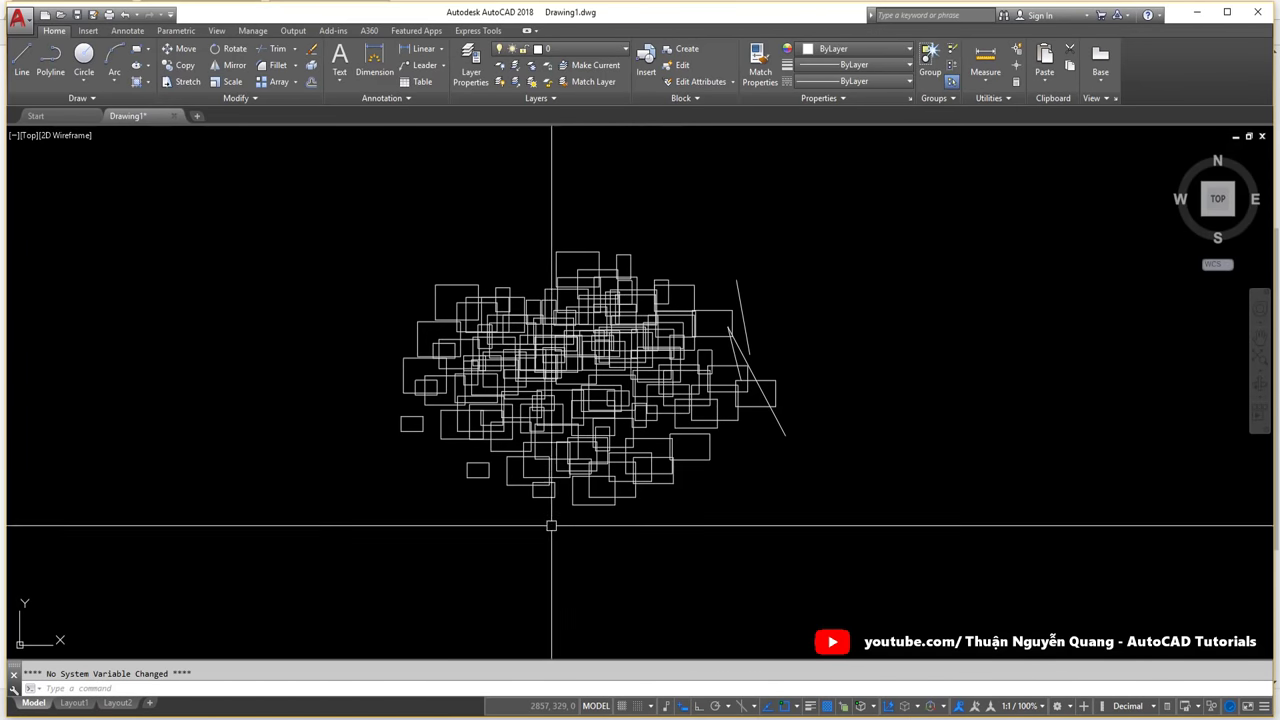
left_click(846, 523)
left_click(543, 349)
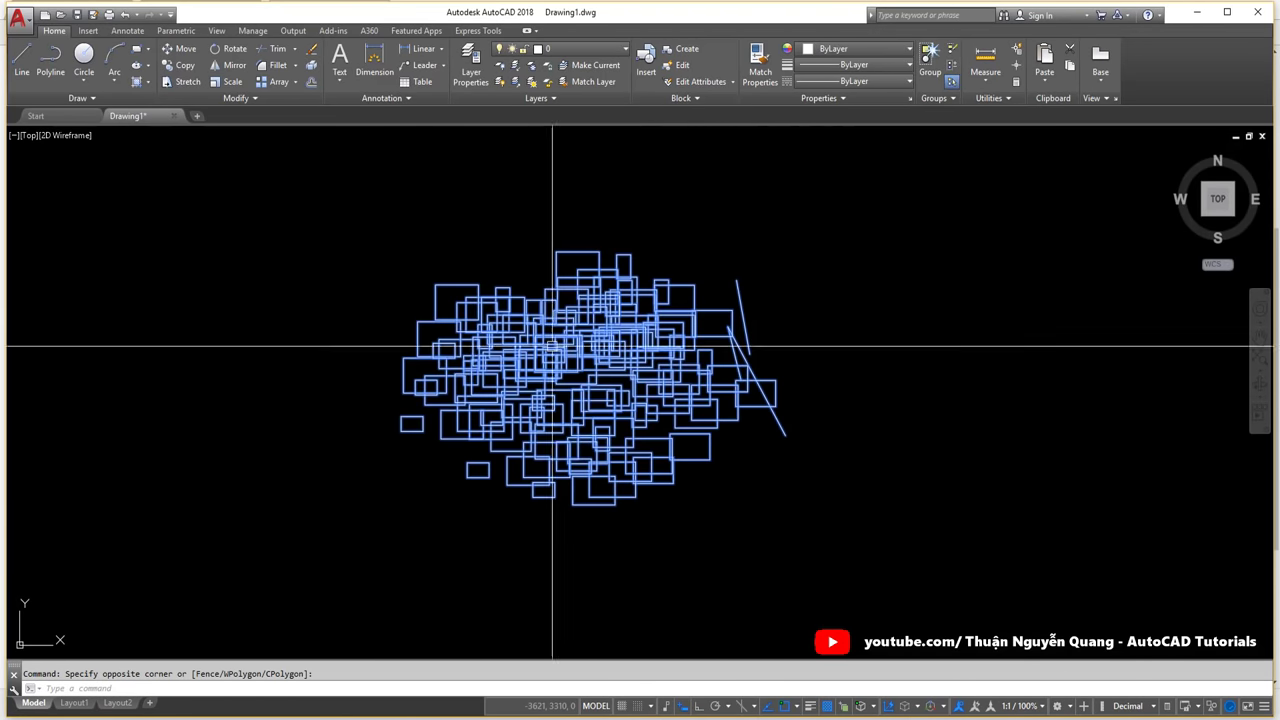
Repeat window and crossing selections over the rectangles, clear them, and turn the grid on with F7.
scroll(567, 371, "up", 2)
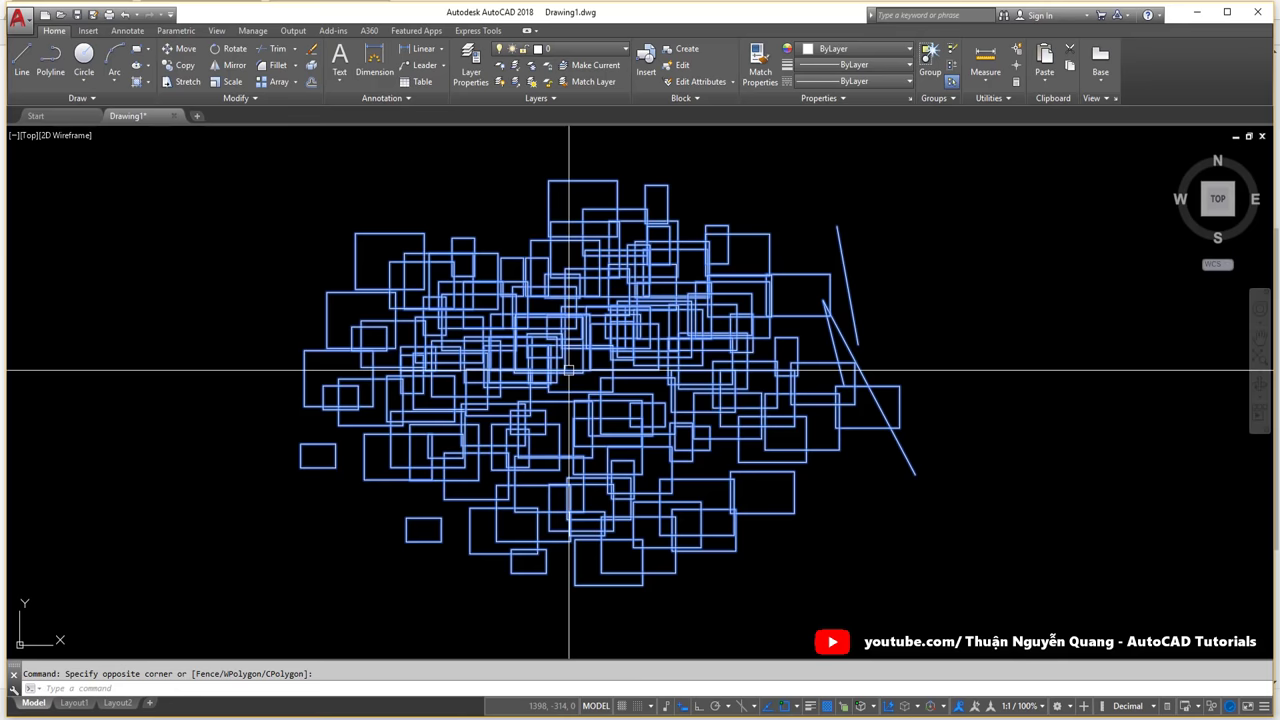
scroll(569, 371, "down", 2)
left_click(334, 209)
left_click(864, 545)
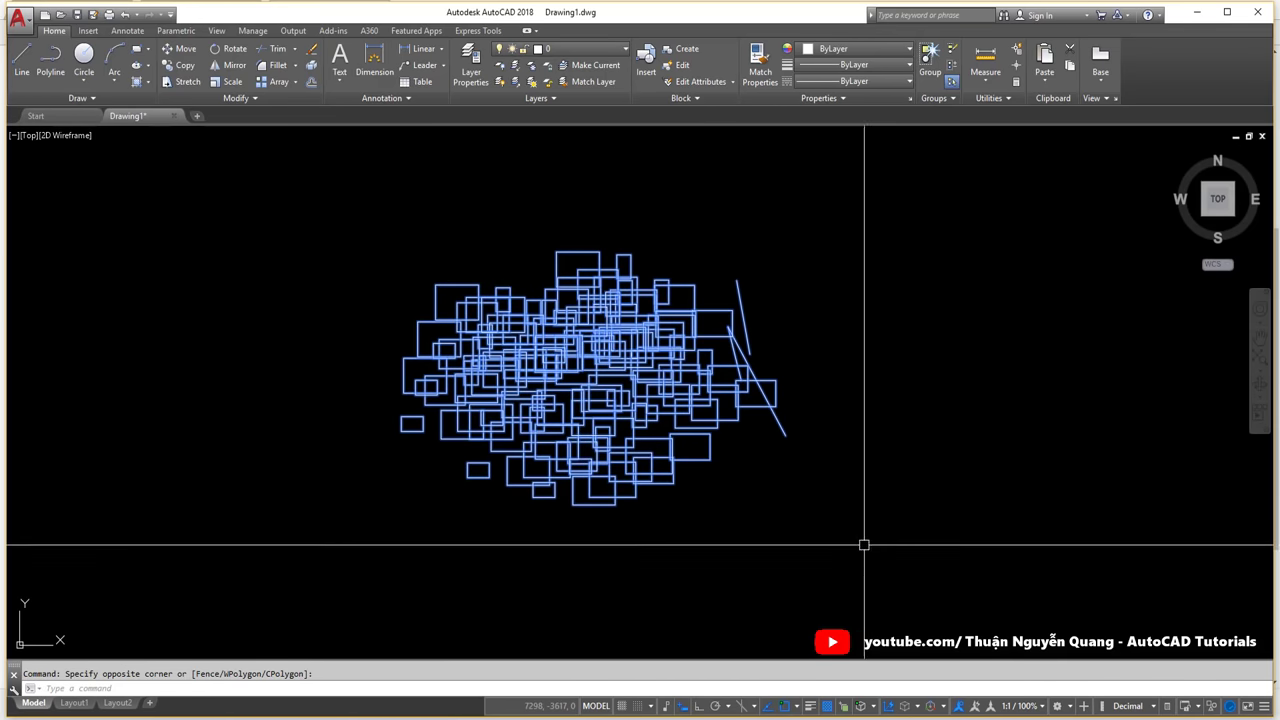
left_click(884, 548)
left_click(420, 275)
left_click(355, 226)
left_click(835, 511)
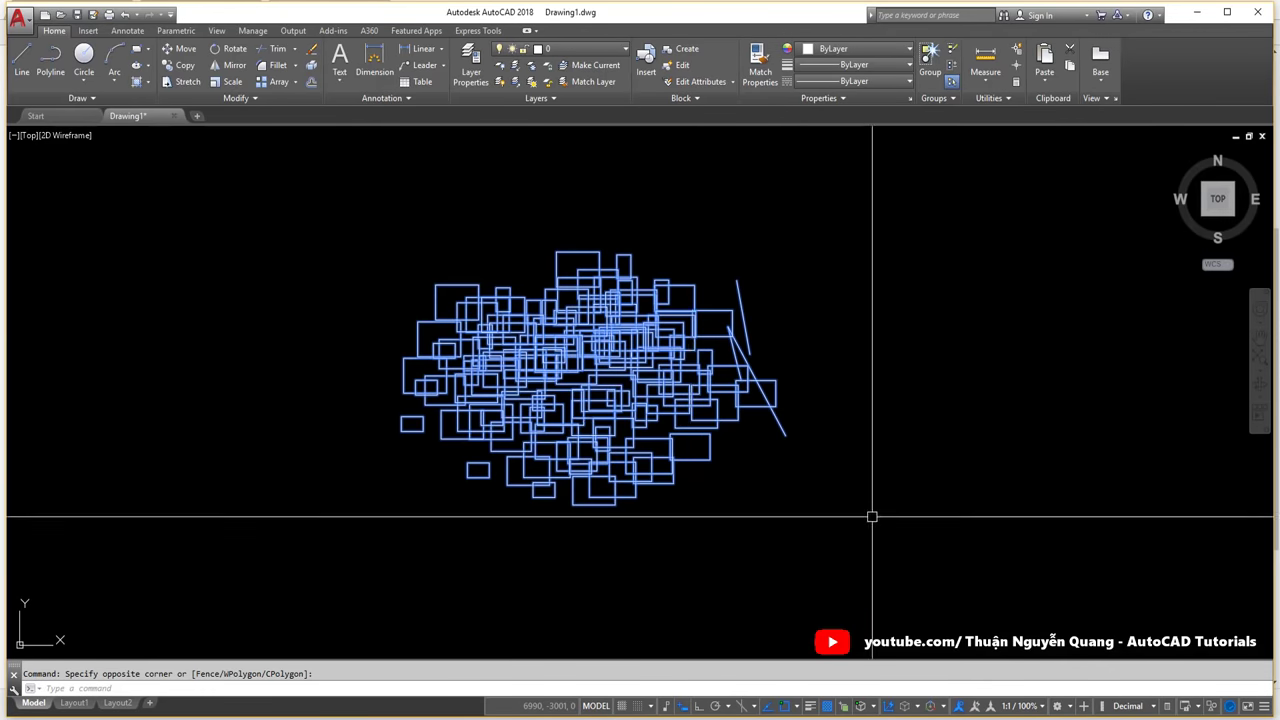
left_click(846, 522)
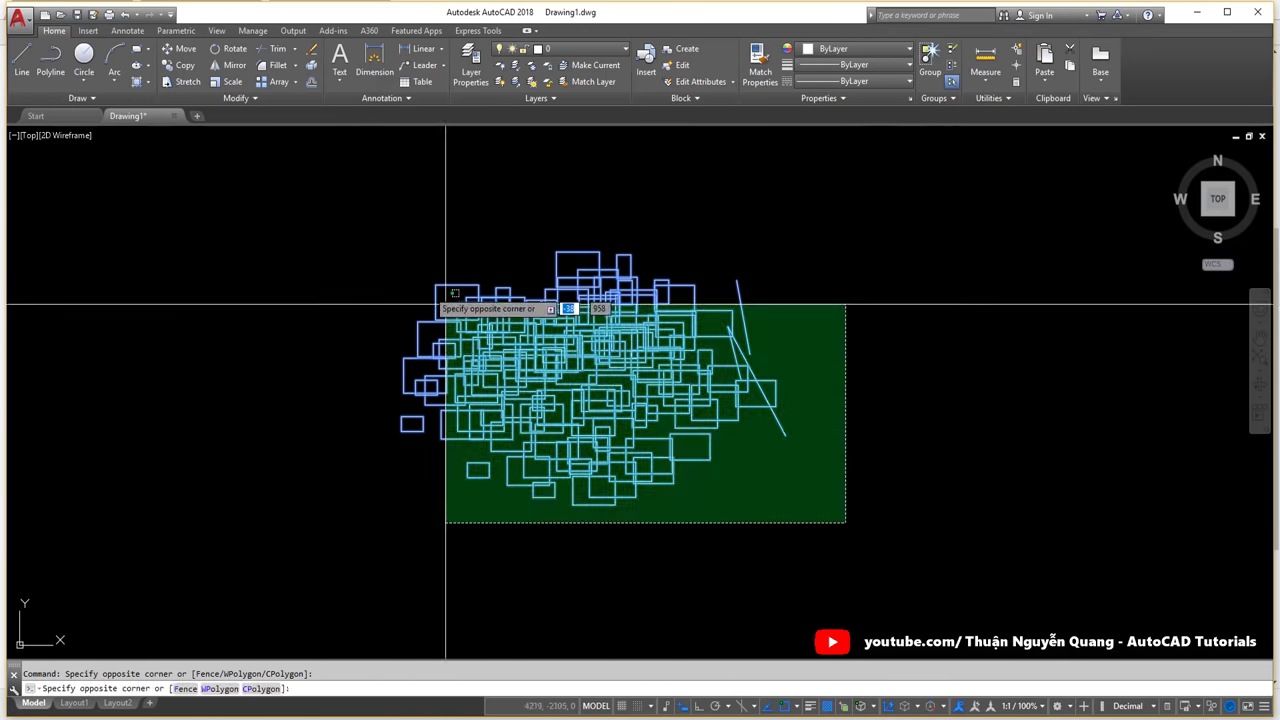
key("Escape")
middle_click_drag(502, 284, 342, 288)
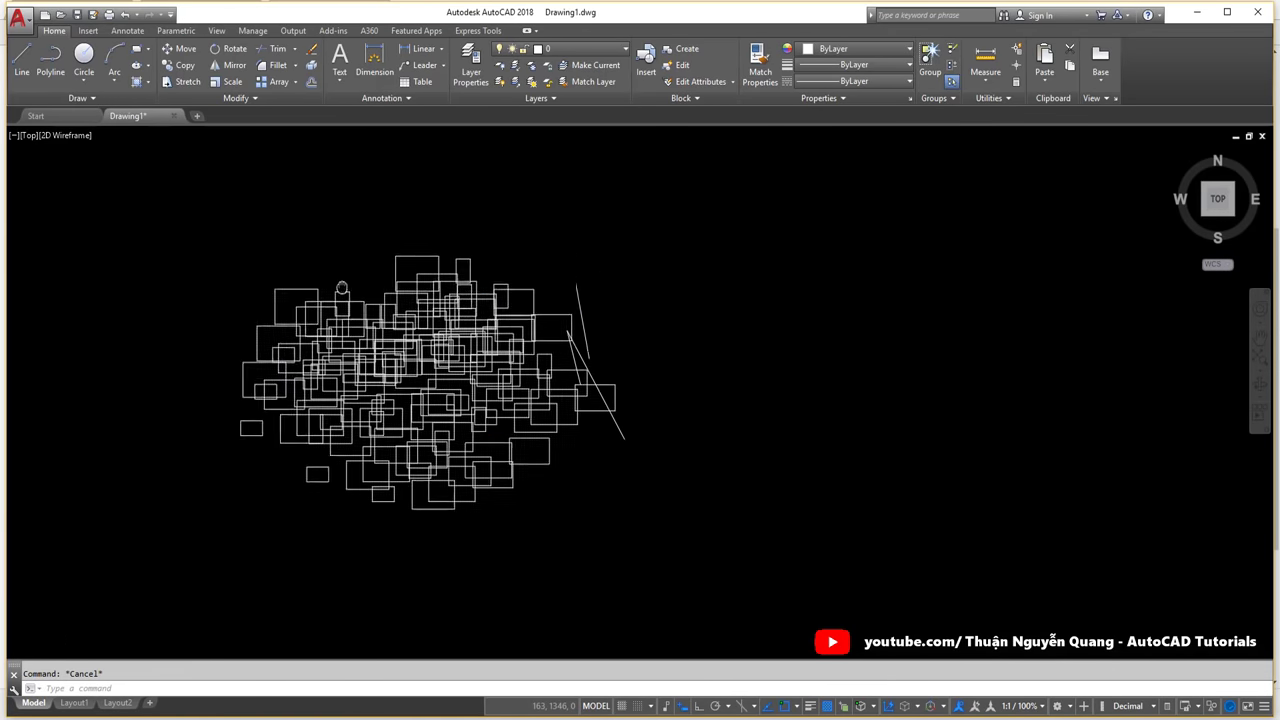
key("F7")
Hide the grid and check that the drawing units are Decimal millimetres.
key("F7")
key("F7")
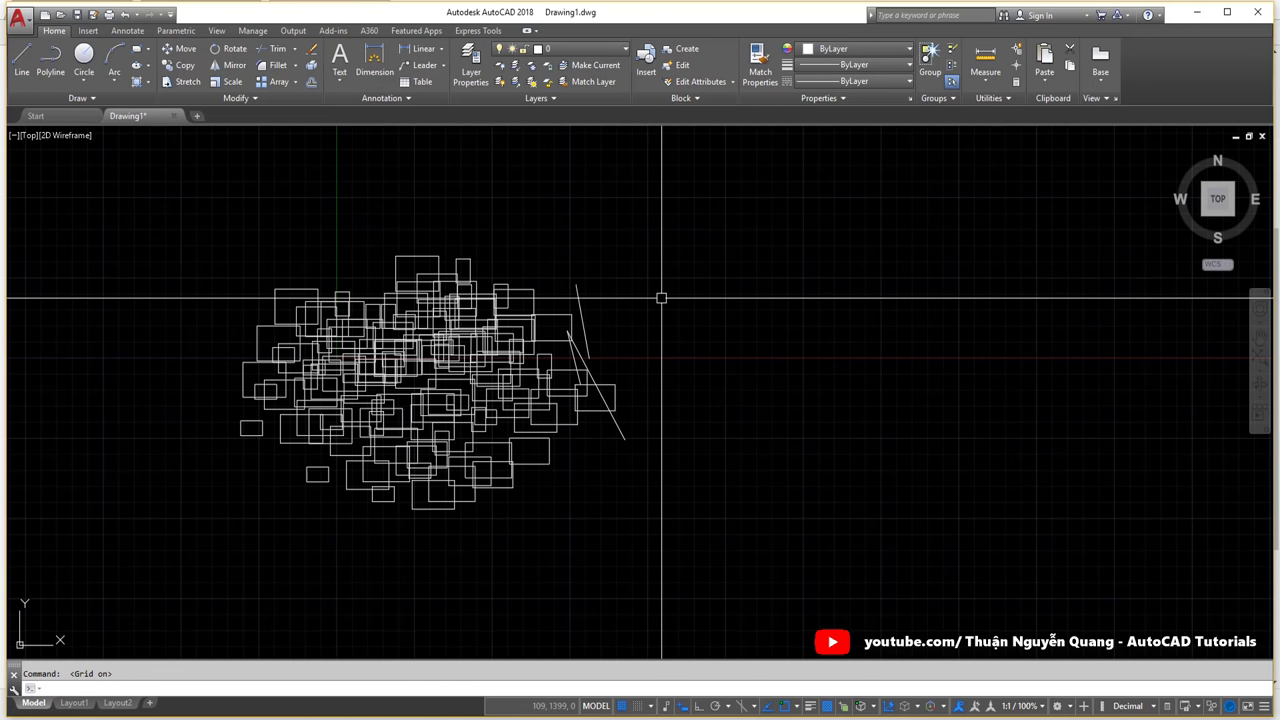
key("F7")
key("F7")
key("F7")
key("F7")
key("F7")
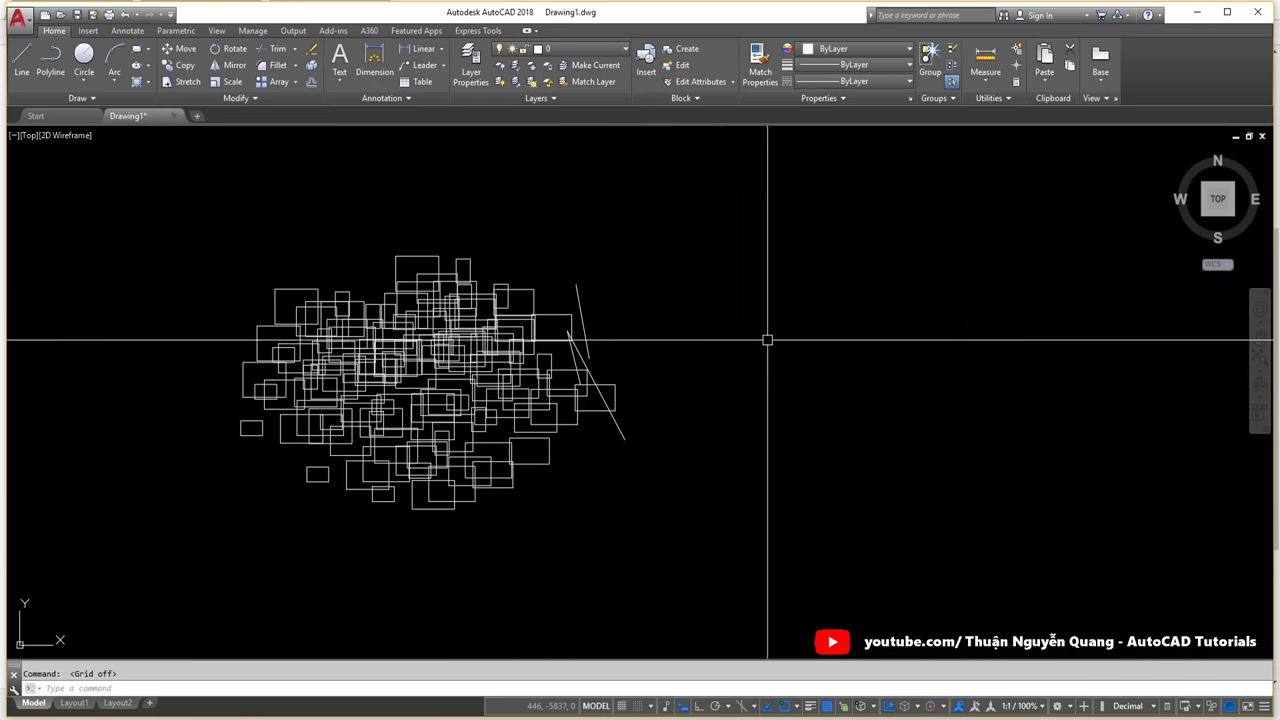
type("n")
key("Return")
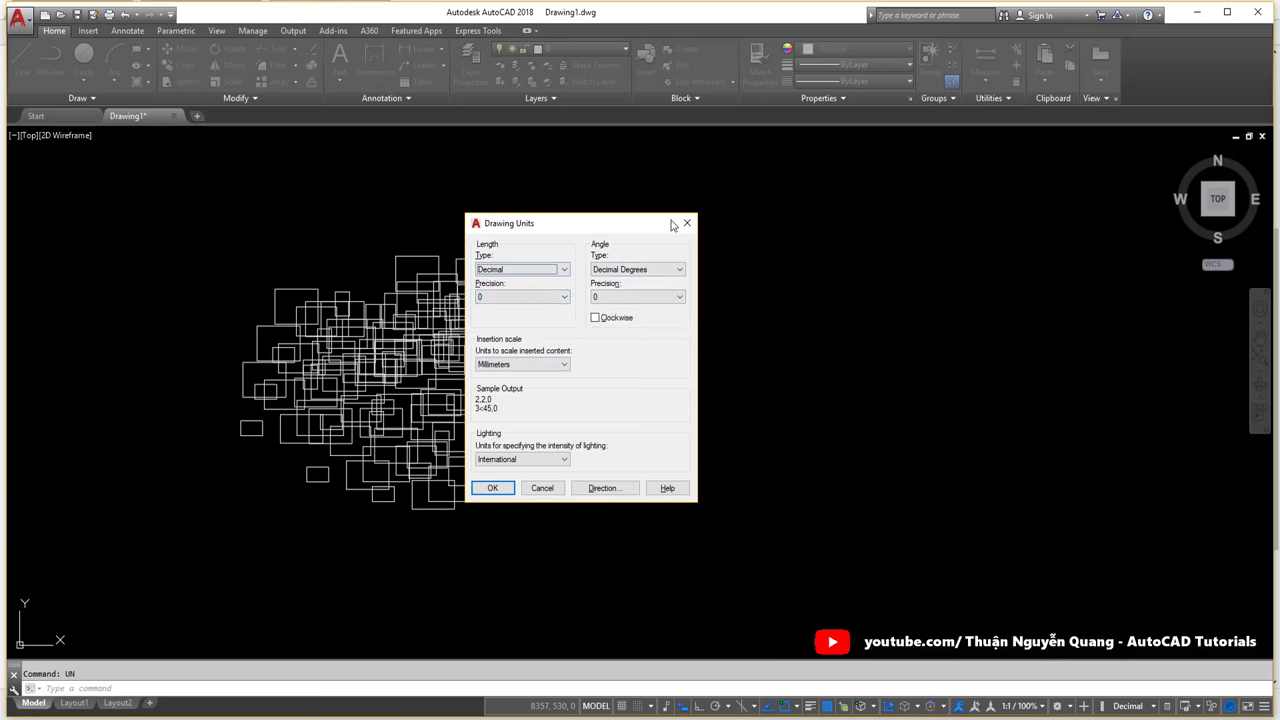
key("Return")
Confirm in Object Snap settings that every snap mode is on, then pan back.
type("os")
key("Return")
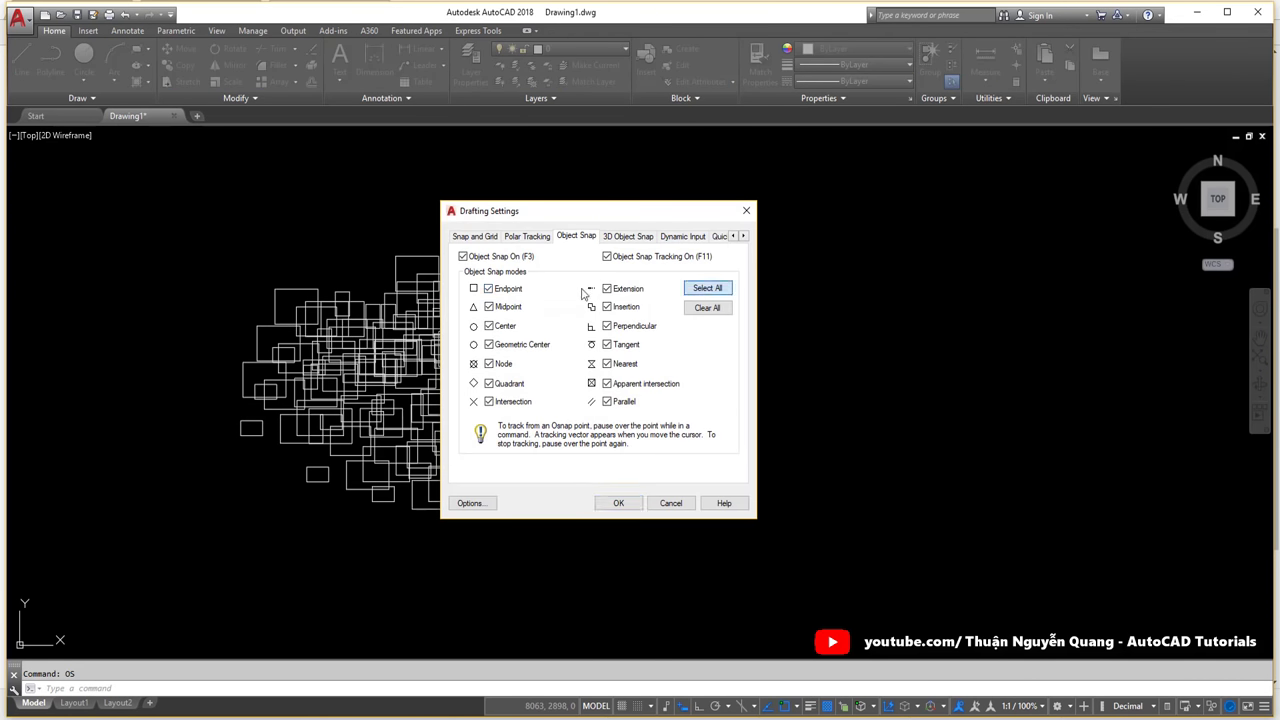
left_click(614, 504)
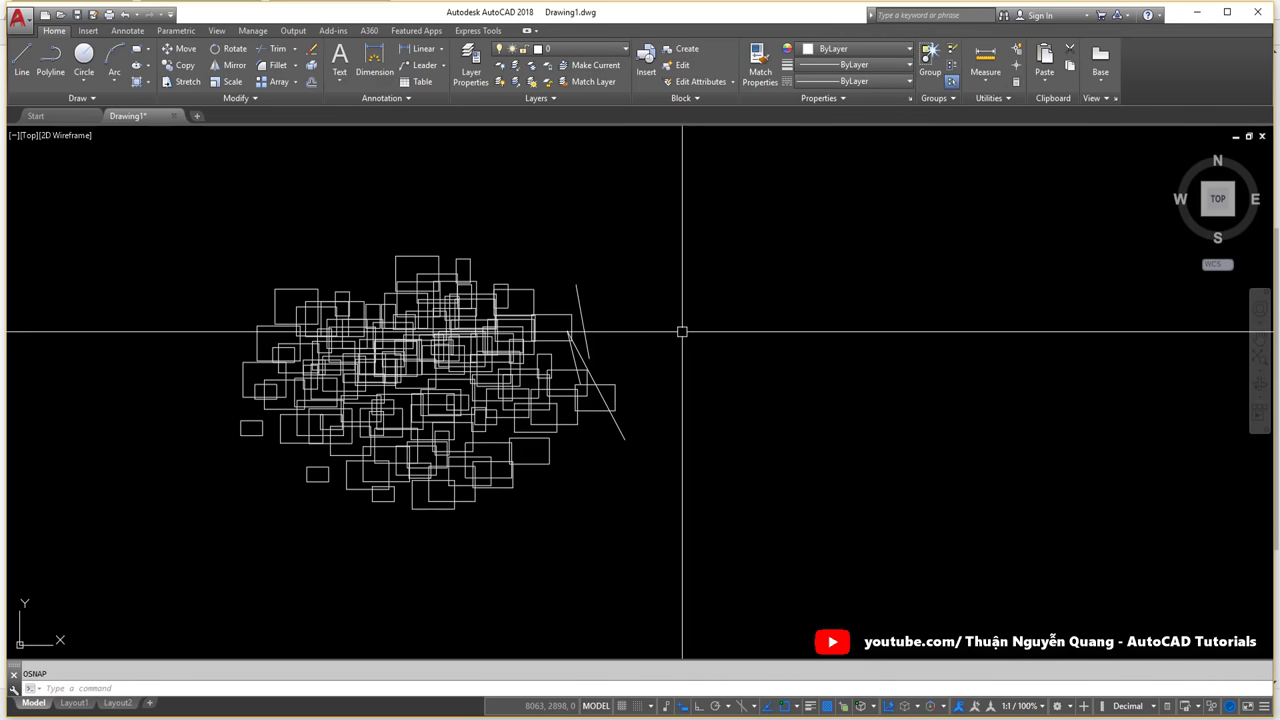
middle_click_drag(714, 323, 627, 428)
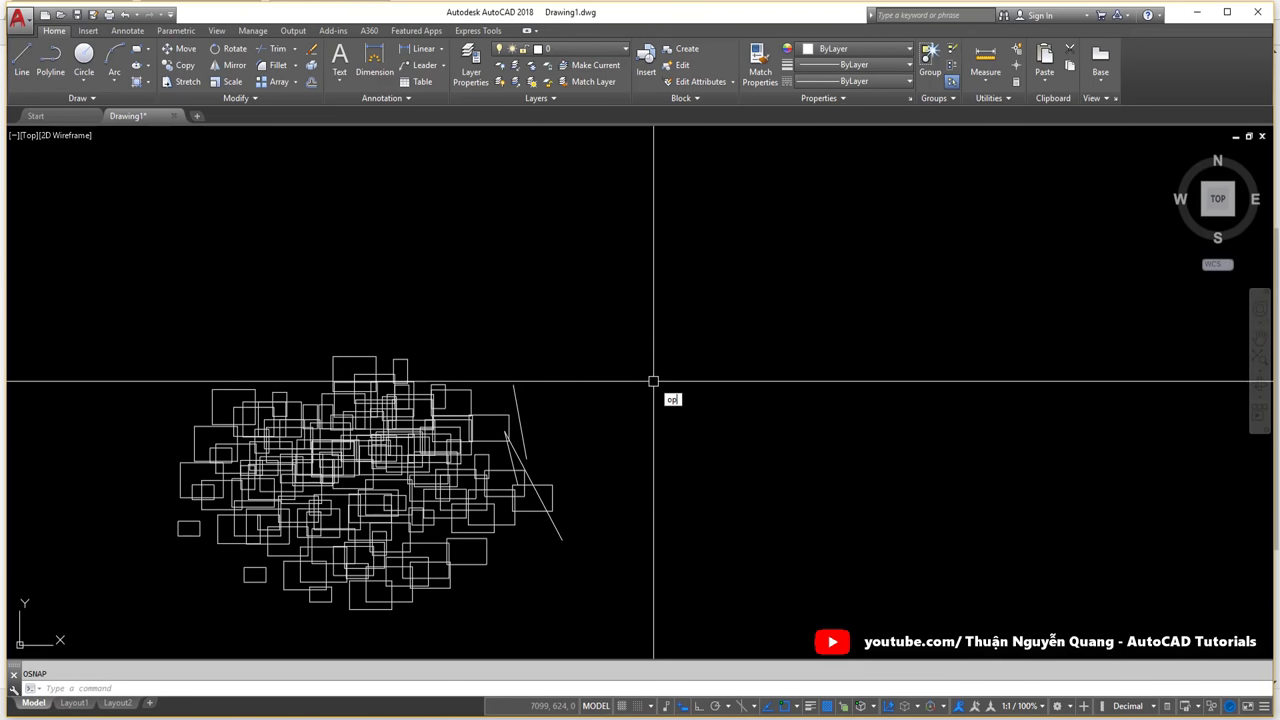
Review the Display, Open and Save, Drafting and Selection options without changes.
key("Return")
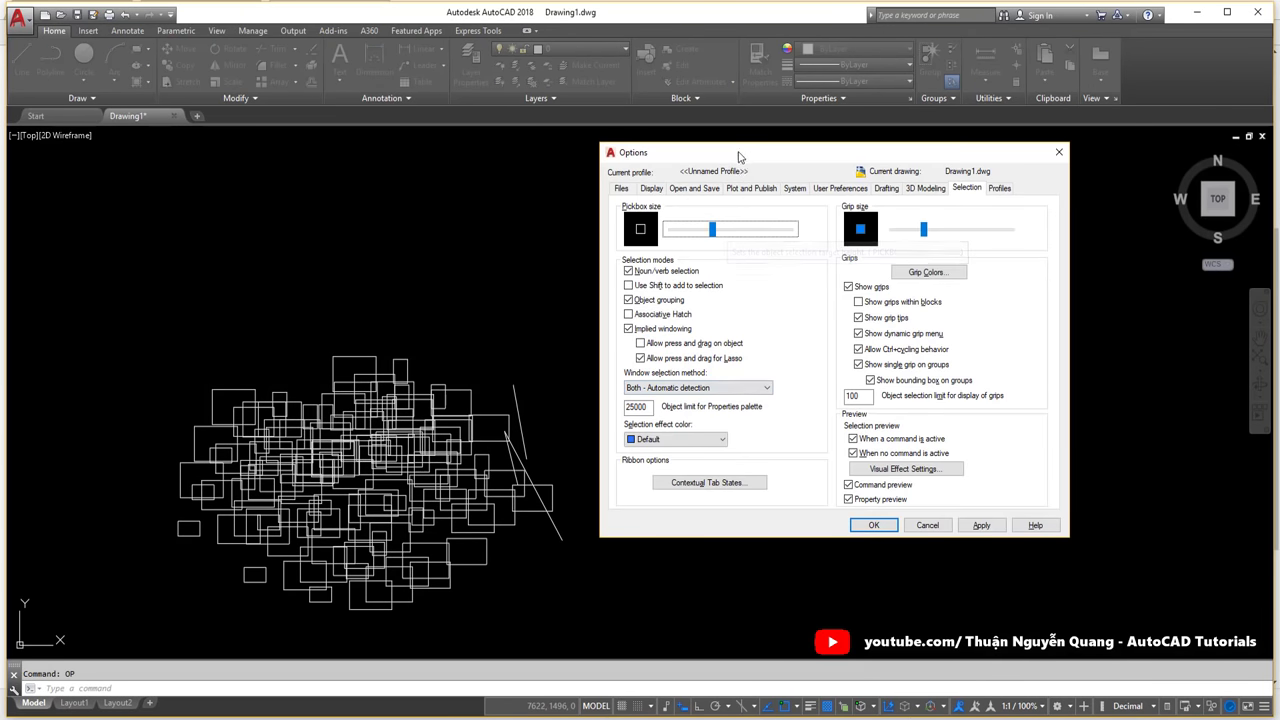
left_click_drag(739, 157, 702, 169)
left_click(616, 201)
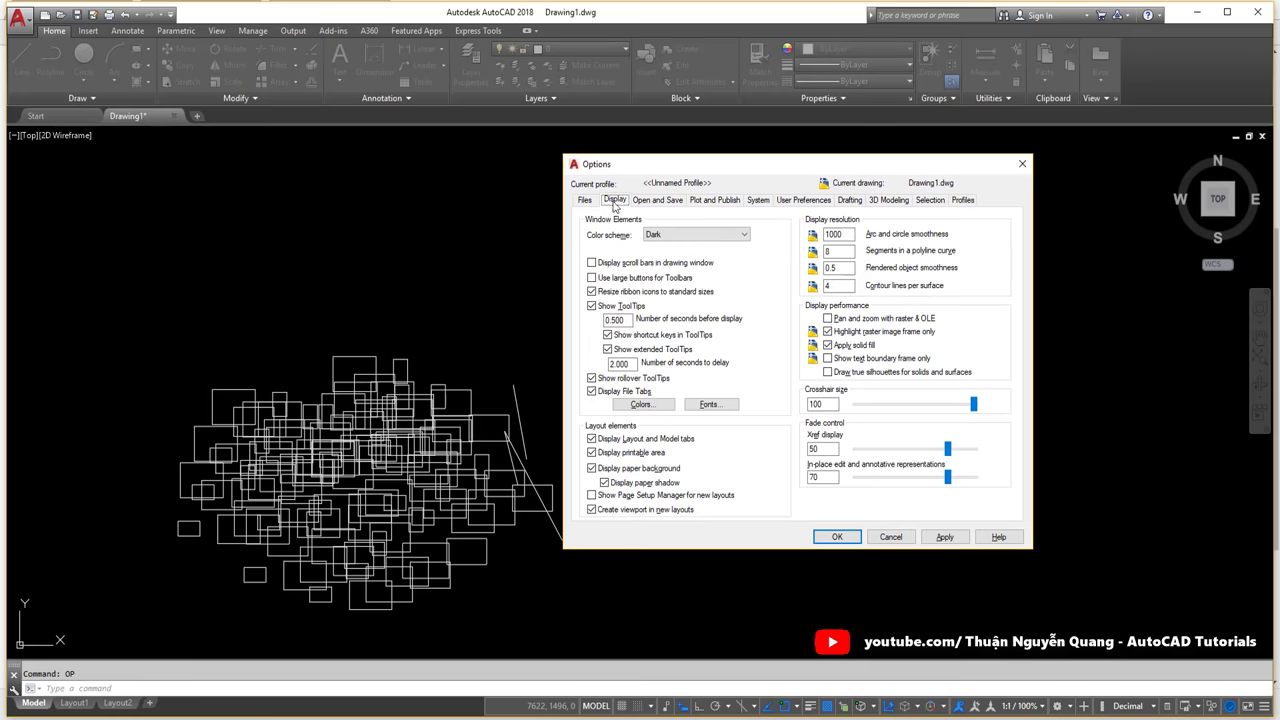
left_click(660, 201)
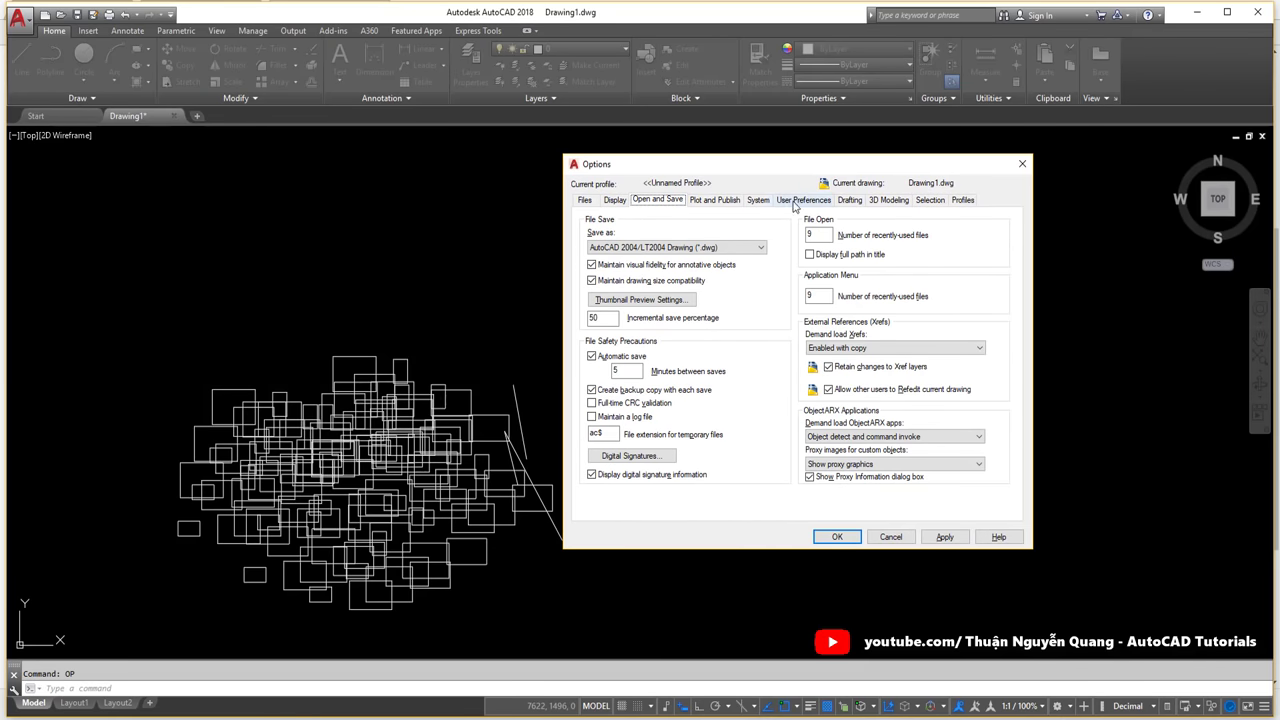
left_click(849, 201)
left_click(930, 201)
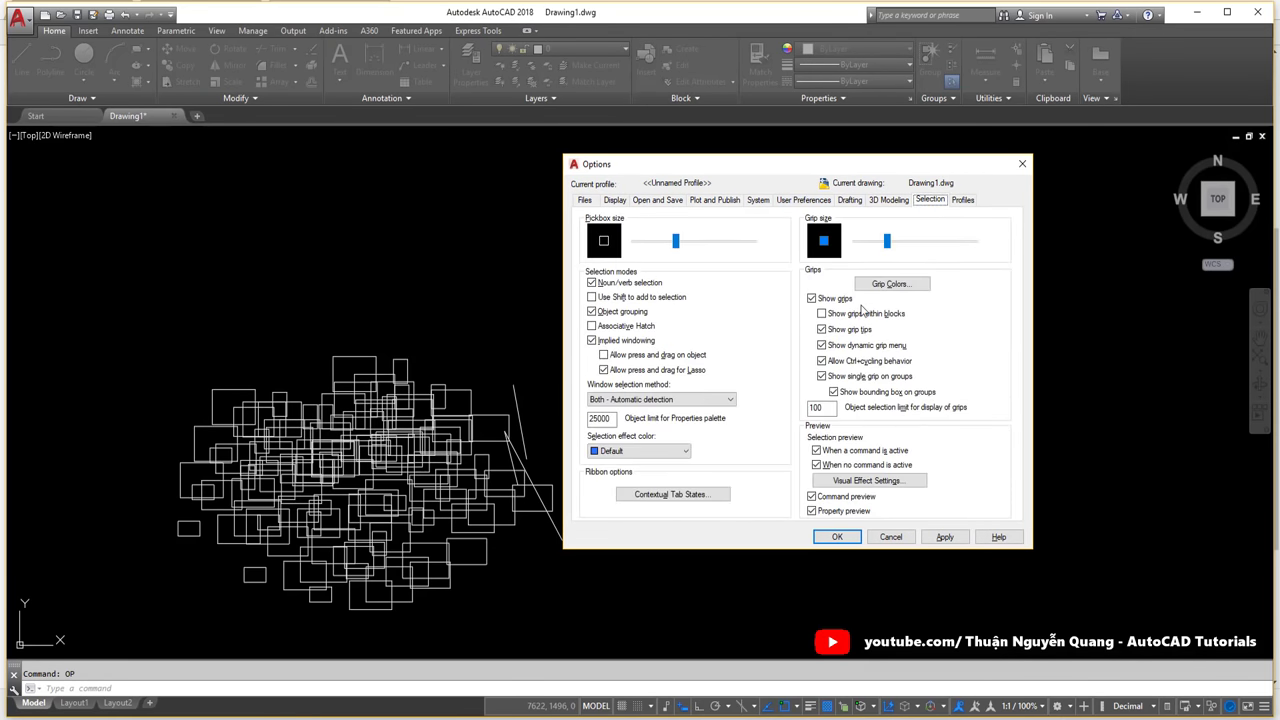
Close Options and bring up the UCS icon settings with UC.
left_click(1020, 166)
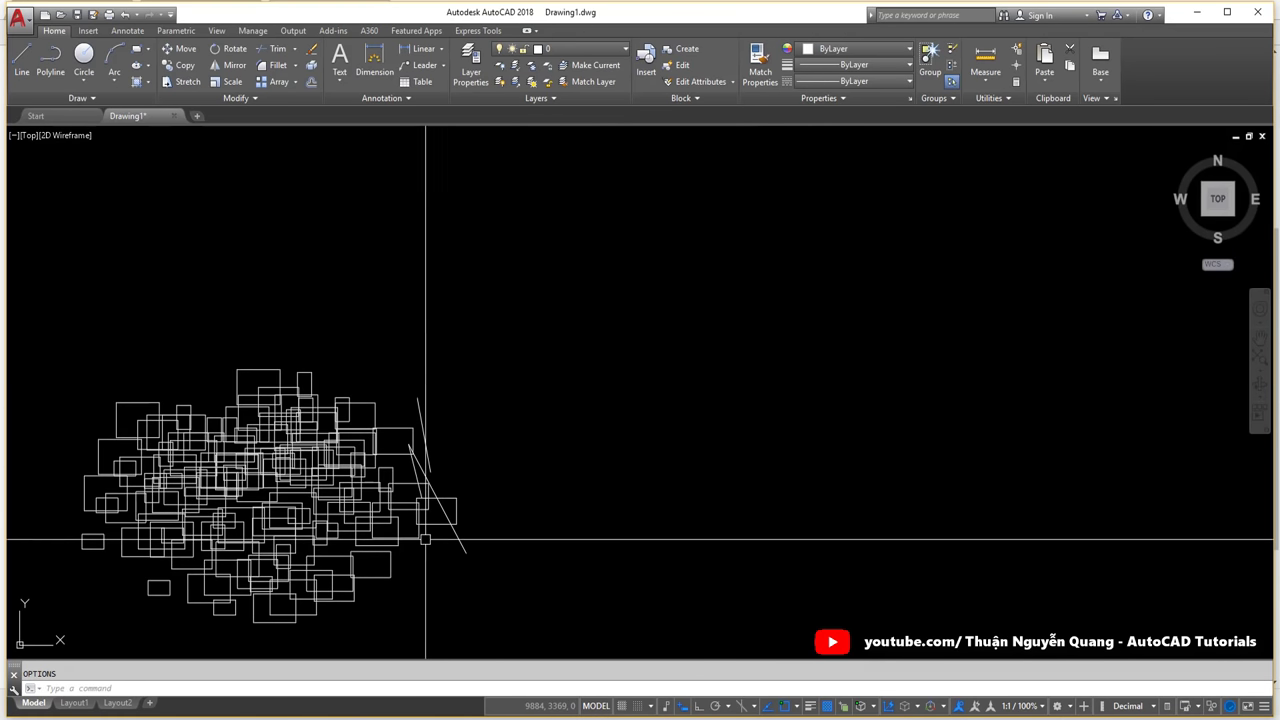
type("U")
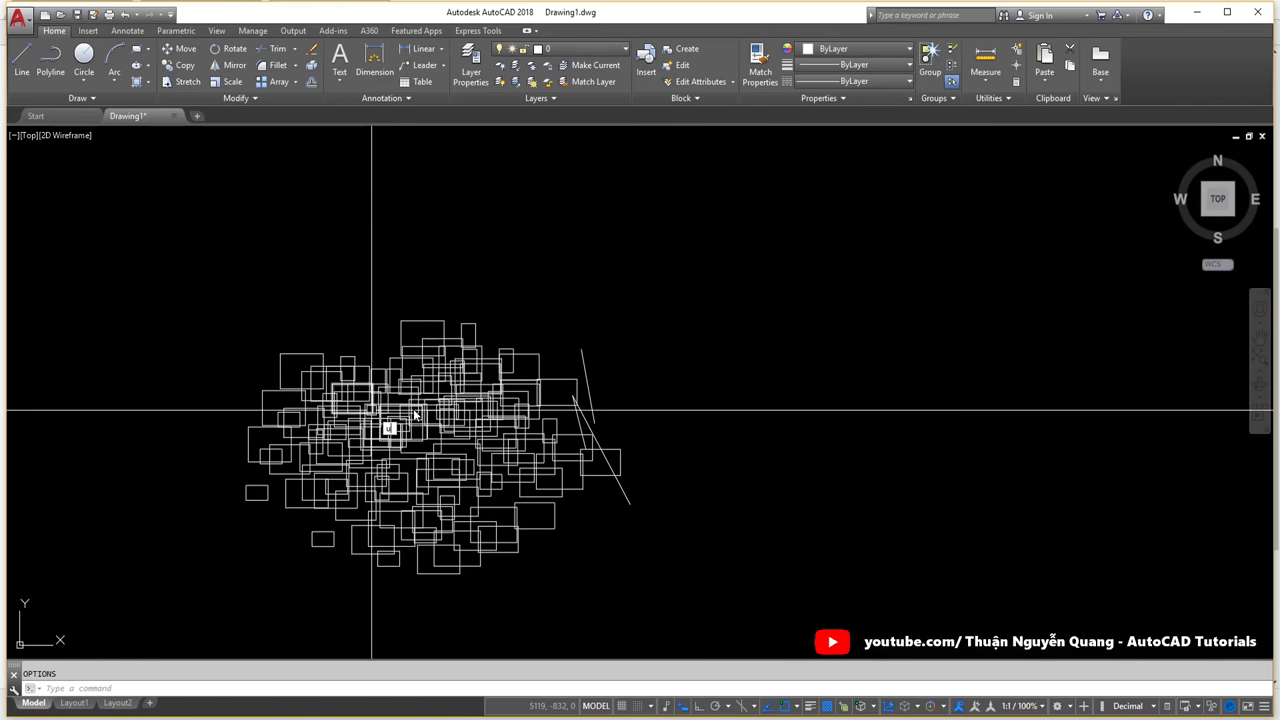
type("C")
key("Return")
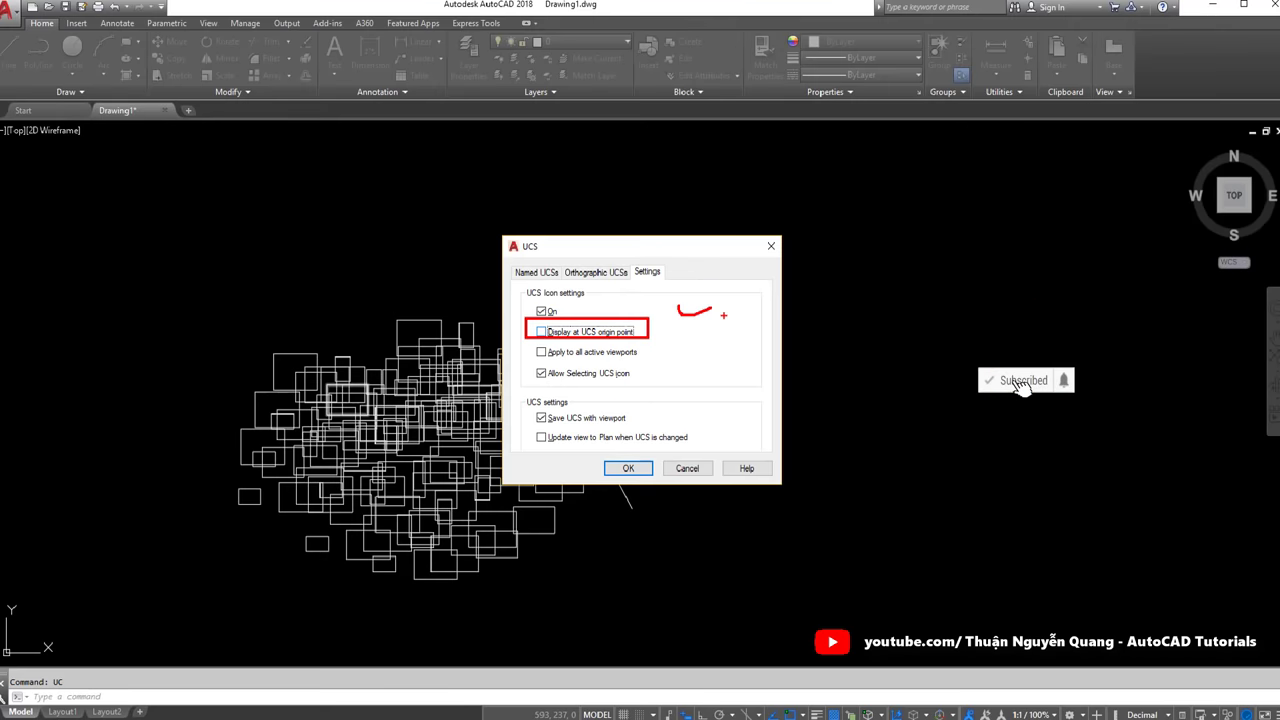
Dismiss the UCS dialog unchanged, then zoom in and pan to enlarge the rectangle cluster.
left_click(683, 470)
scroll(620, 428, "down", 5)
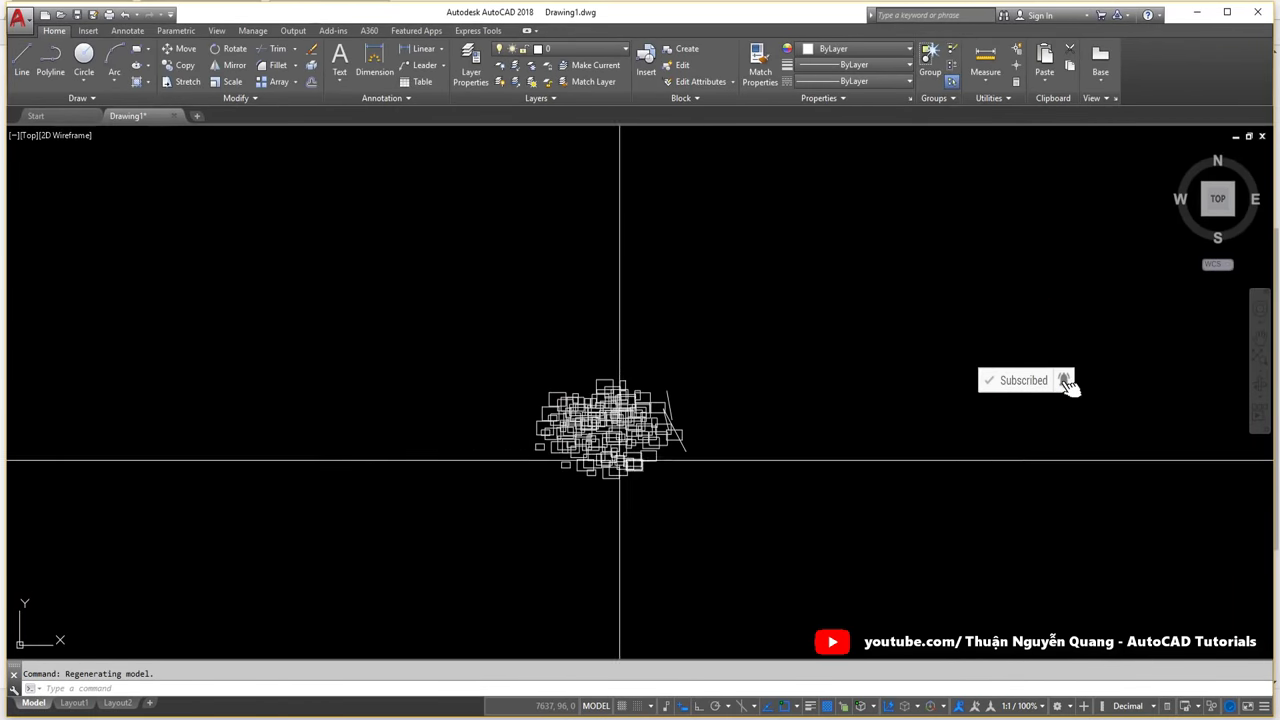
scroll(609, 449, "up", 3)
scroll(613, 337, "up", 2)
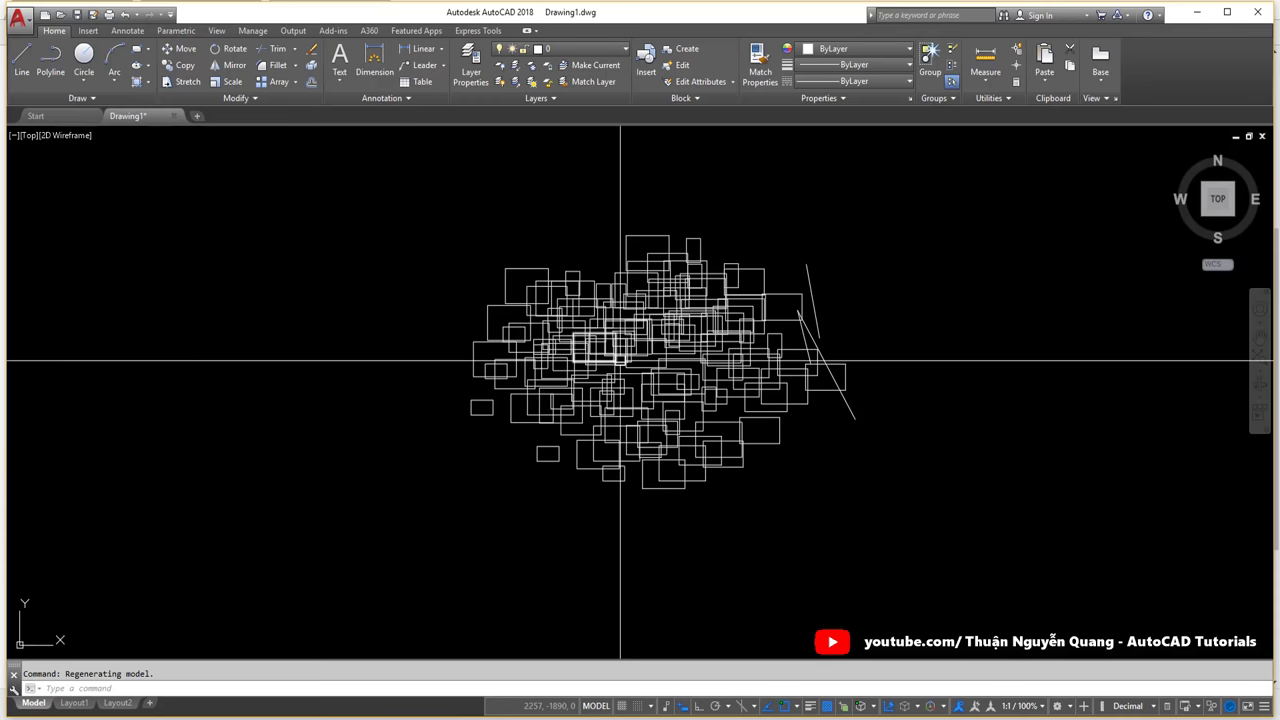
scroll(706, 363, "up", 2)
middle_click_drag(632, 261, 629, 300)
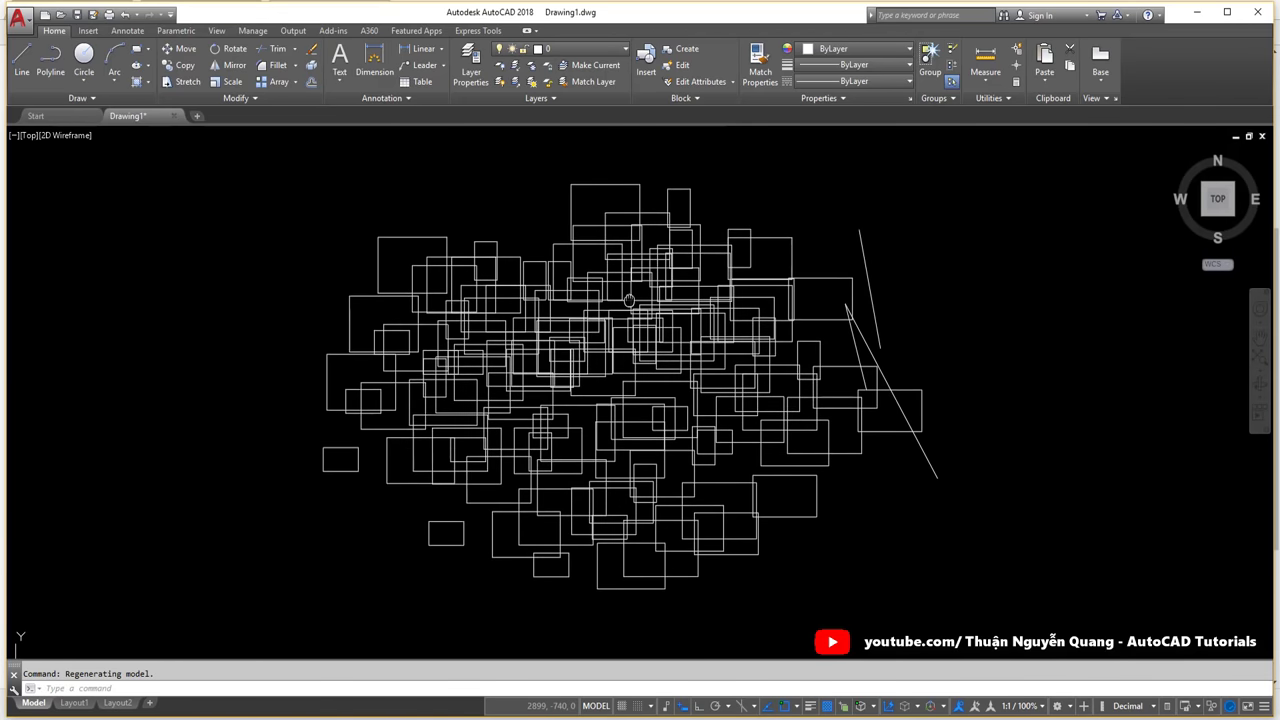